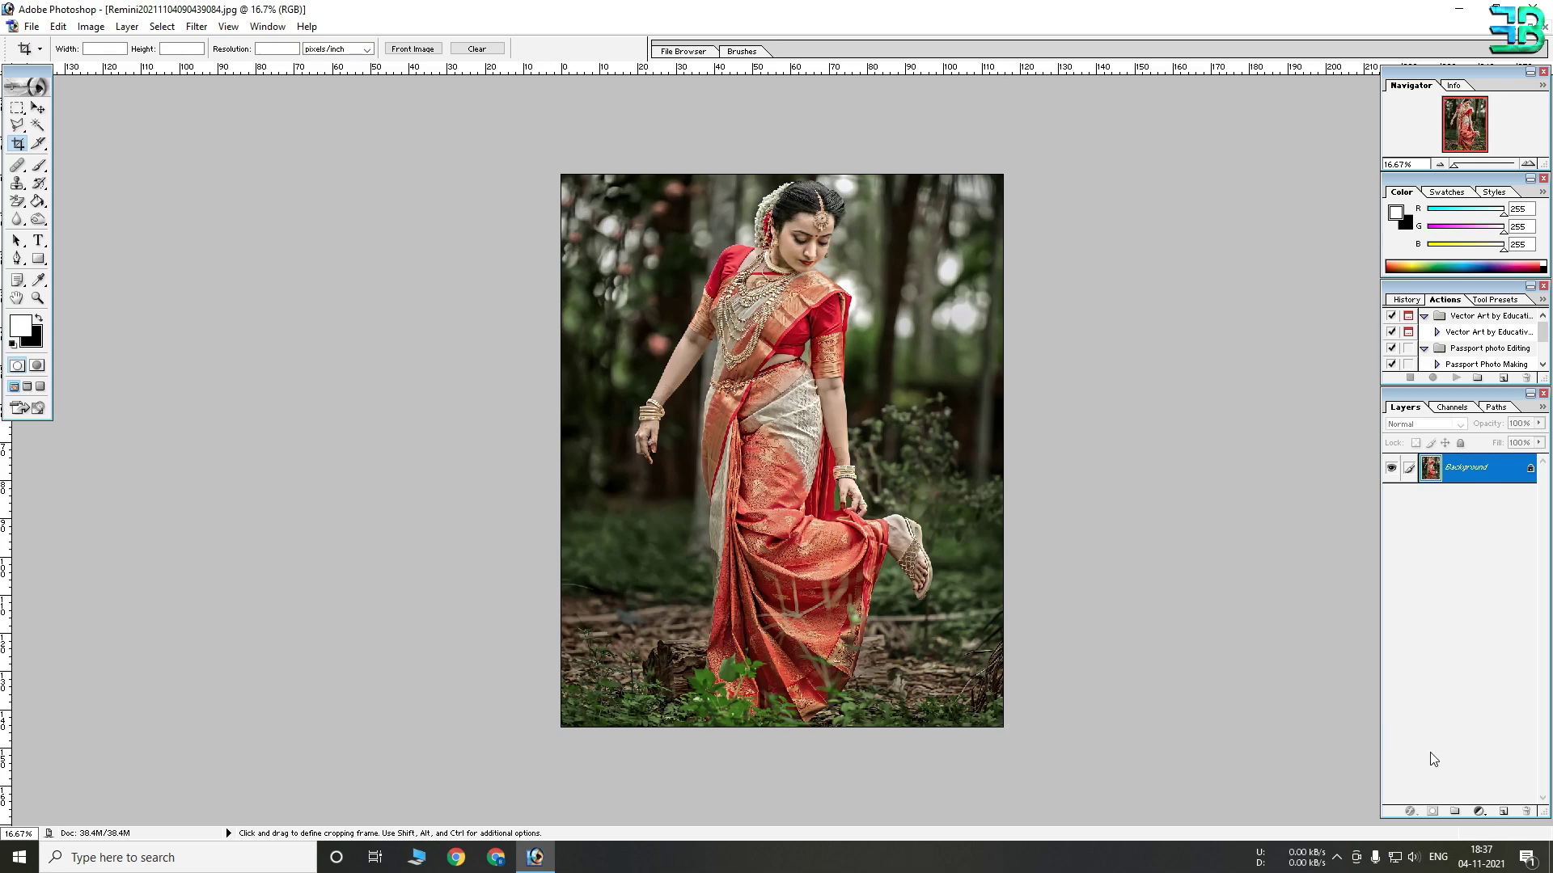
# Add a new layer above the Background and fill it with white using the Paint Bucket.
pyautogui.click(1503, 811)
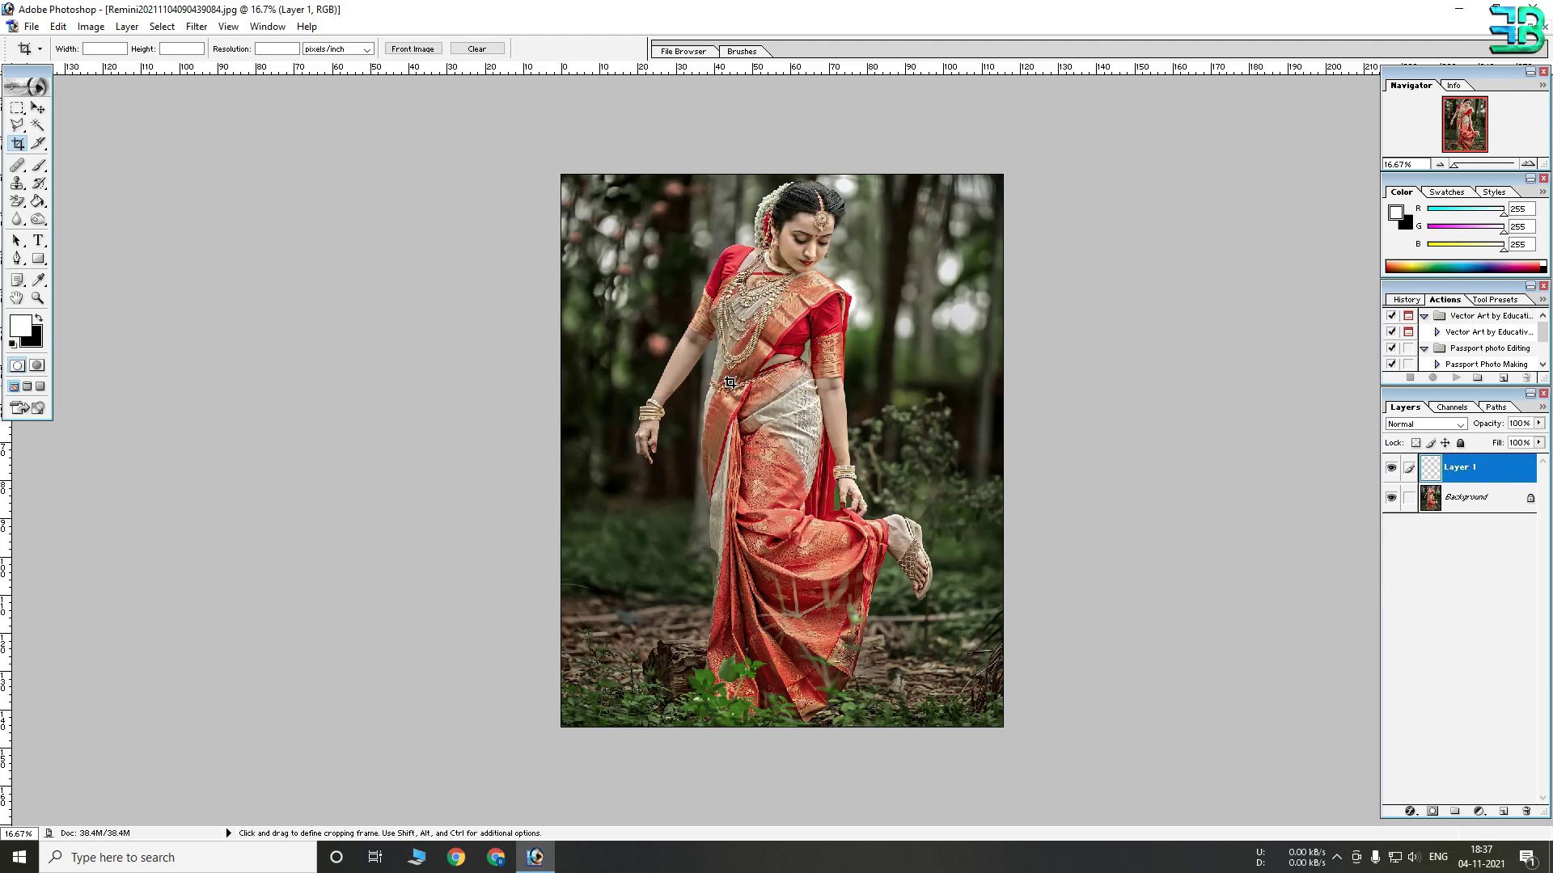
pyautogui.click(38, 201)
pyautogui.click(777, 467)
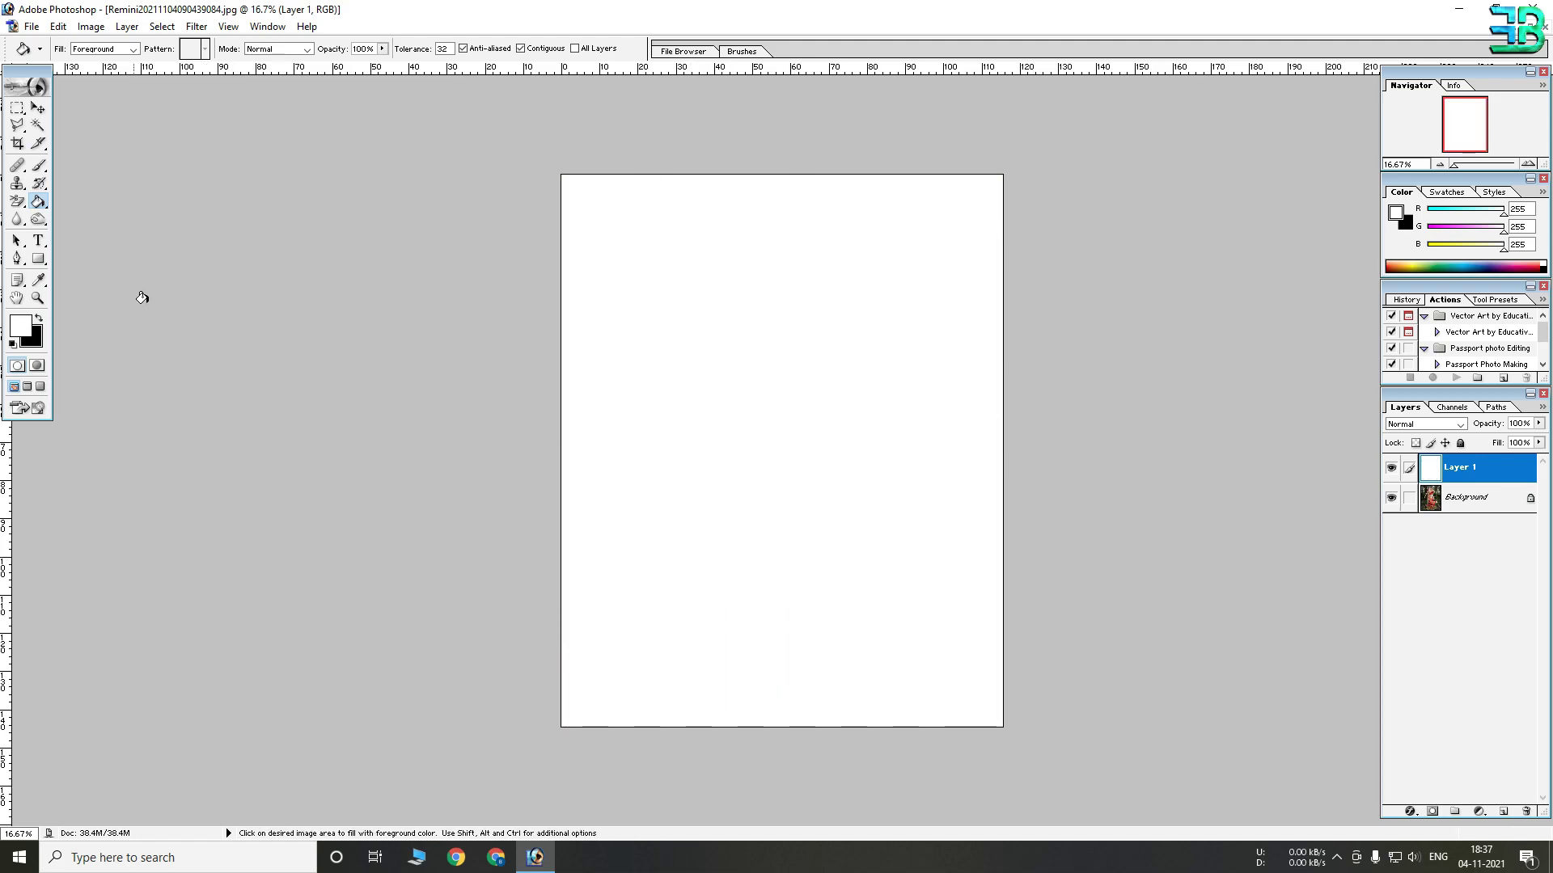
# Set the white layer's blend mode to Color.
pyautogui.click(1431, 427)
pyautogui.click(1431, 427)
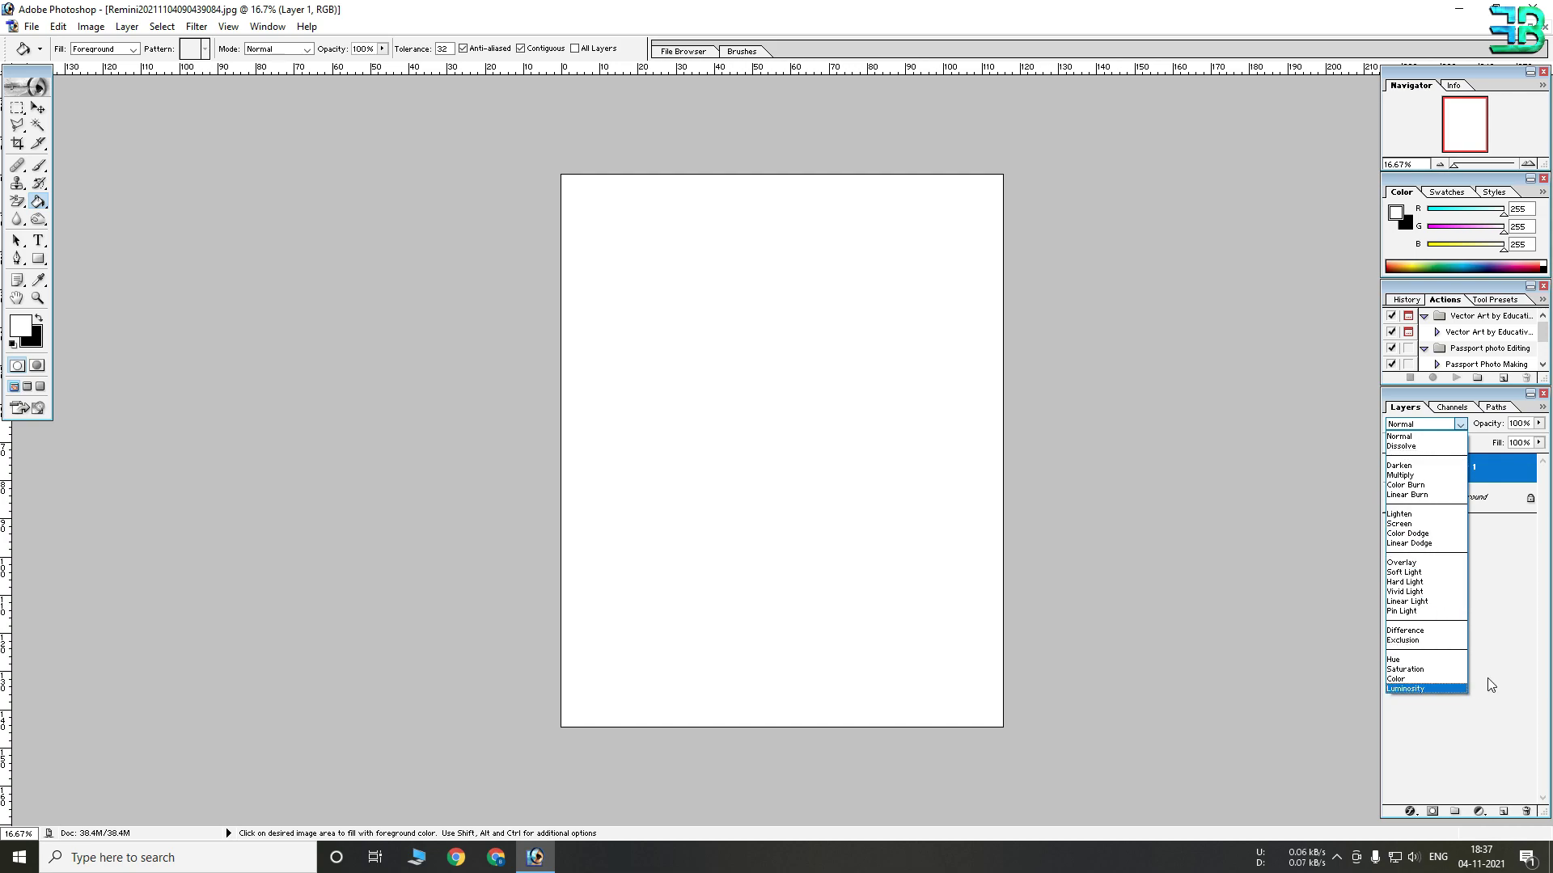
pyautogui.click(1428, 679)
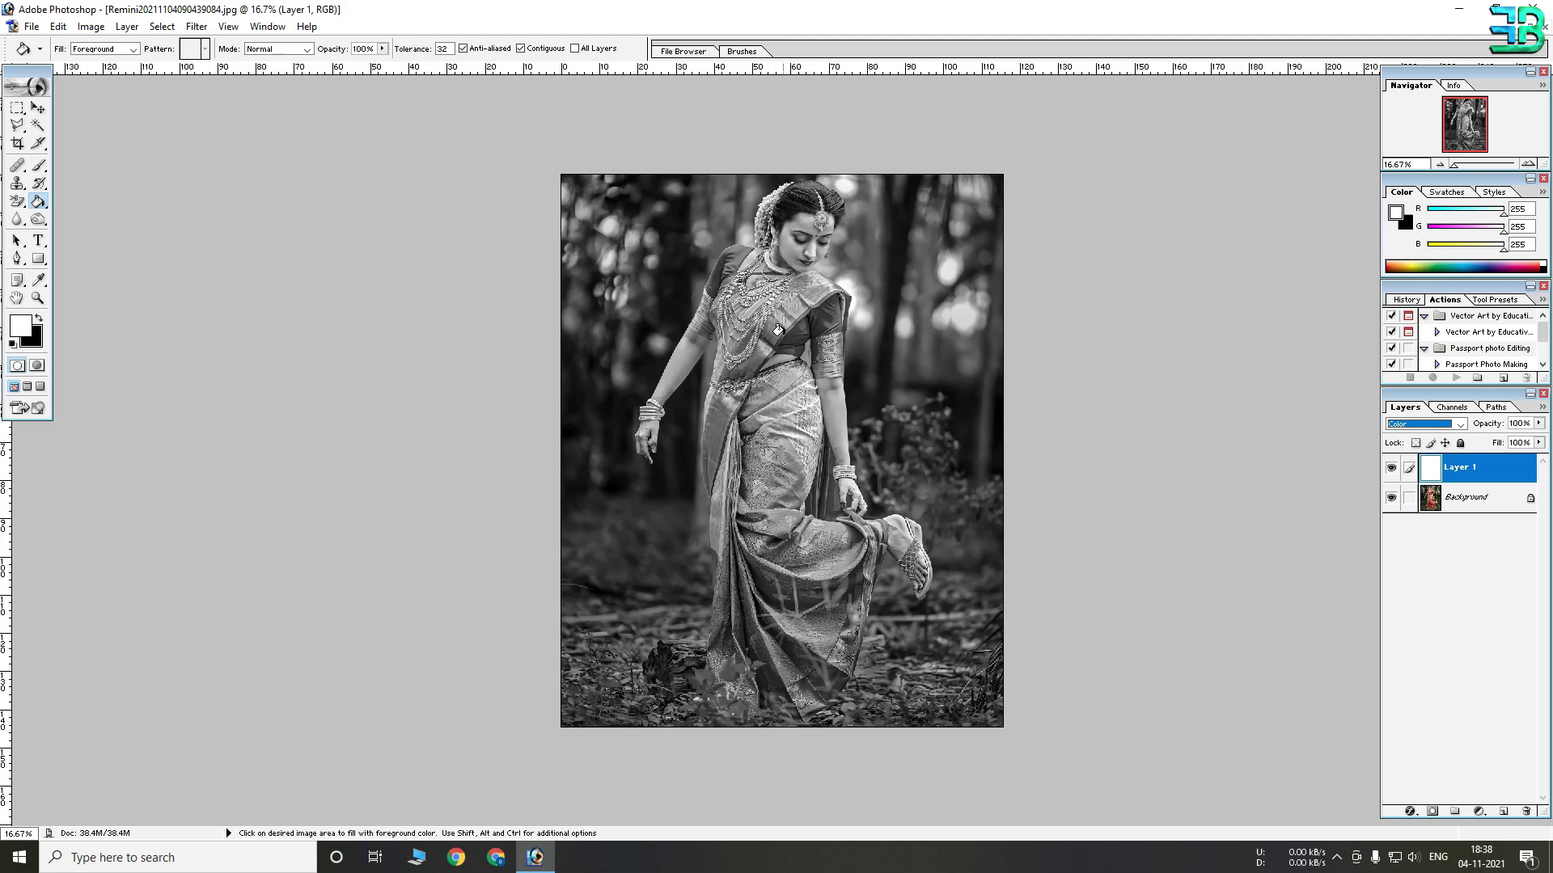
# Add a layer mask to the white layer and prepare a black 82 px brush at the woman's head.
pyautogui.keyDown('ctrl'); pyautogui.click(792, 244); pyautogui.keyUp('ctrl')
pyautogui.keyDown('ctrl'); pyautogui.click(792, 245); pyautogui.keyUp('ctrl')
pyautogui.keyDown('ctrl'); pyautogui.click(791, 244); pyautogui.keyUp('ctrl')
pyautogui.keyDown('ctrl'); pyautogui.click(791, 244); pyautogui.keyUp('ctrl')
pyautogui.keyDown('ctrl'); pyautogui.click(792, 244); pyautogui.keyUp('ctrl')
pyautogui.moveTo(807, 303); pyautogui.dragTo(806, 319)
pyautogui.keyDown('ctrl'); pyautogui.click(806, 319); pyautogui.keyUp('ctrl')
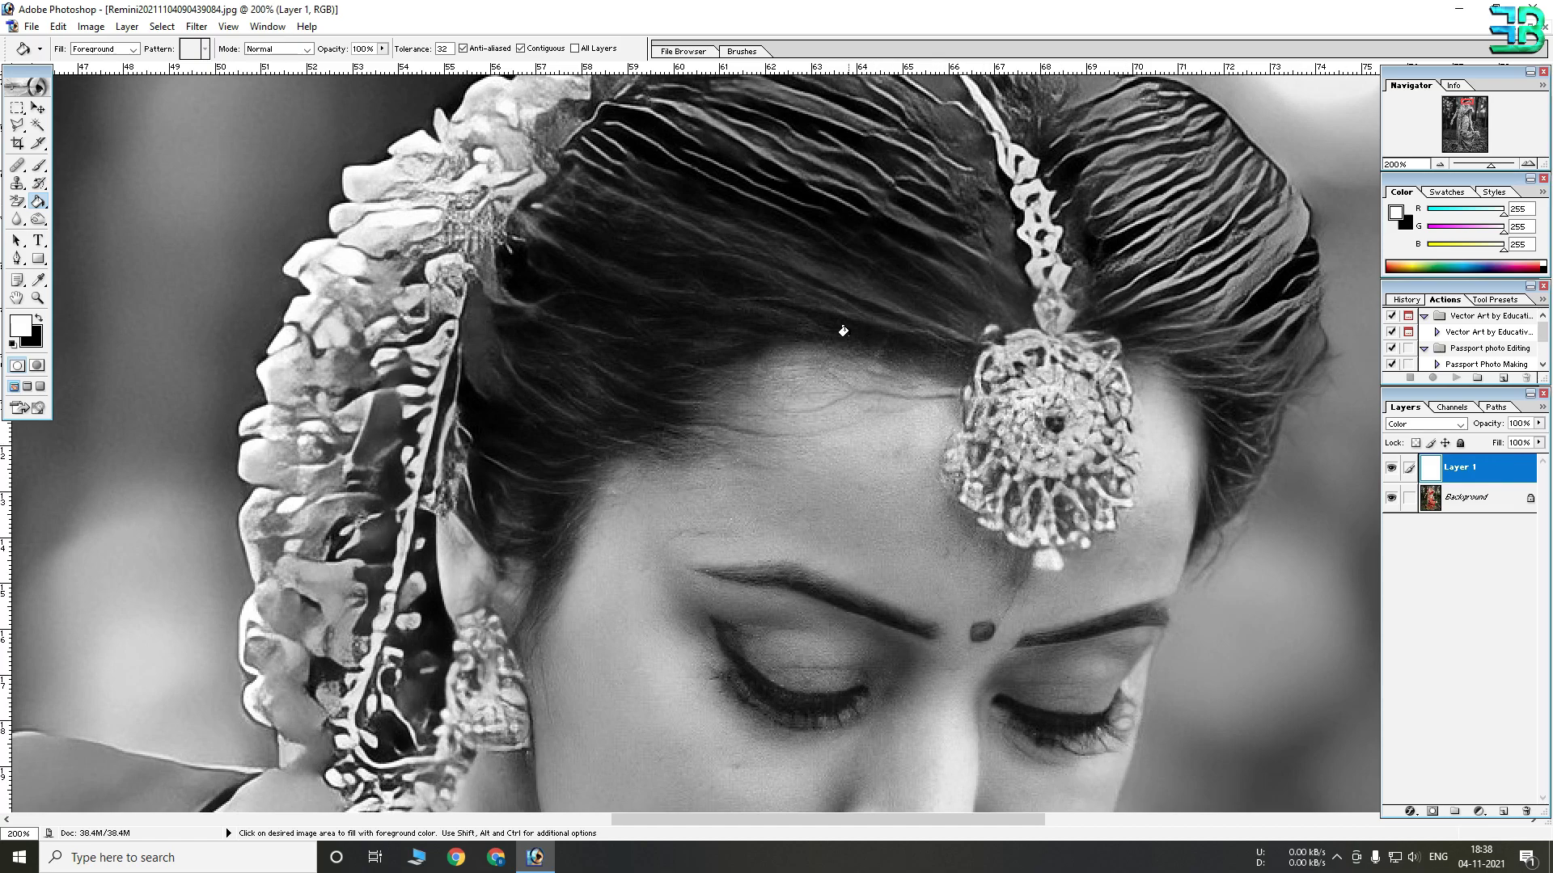
pyautogui.click(1432, 811)
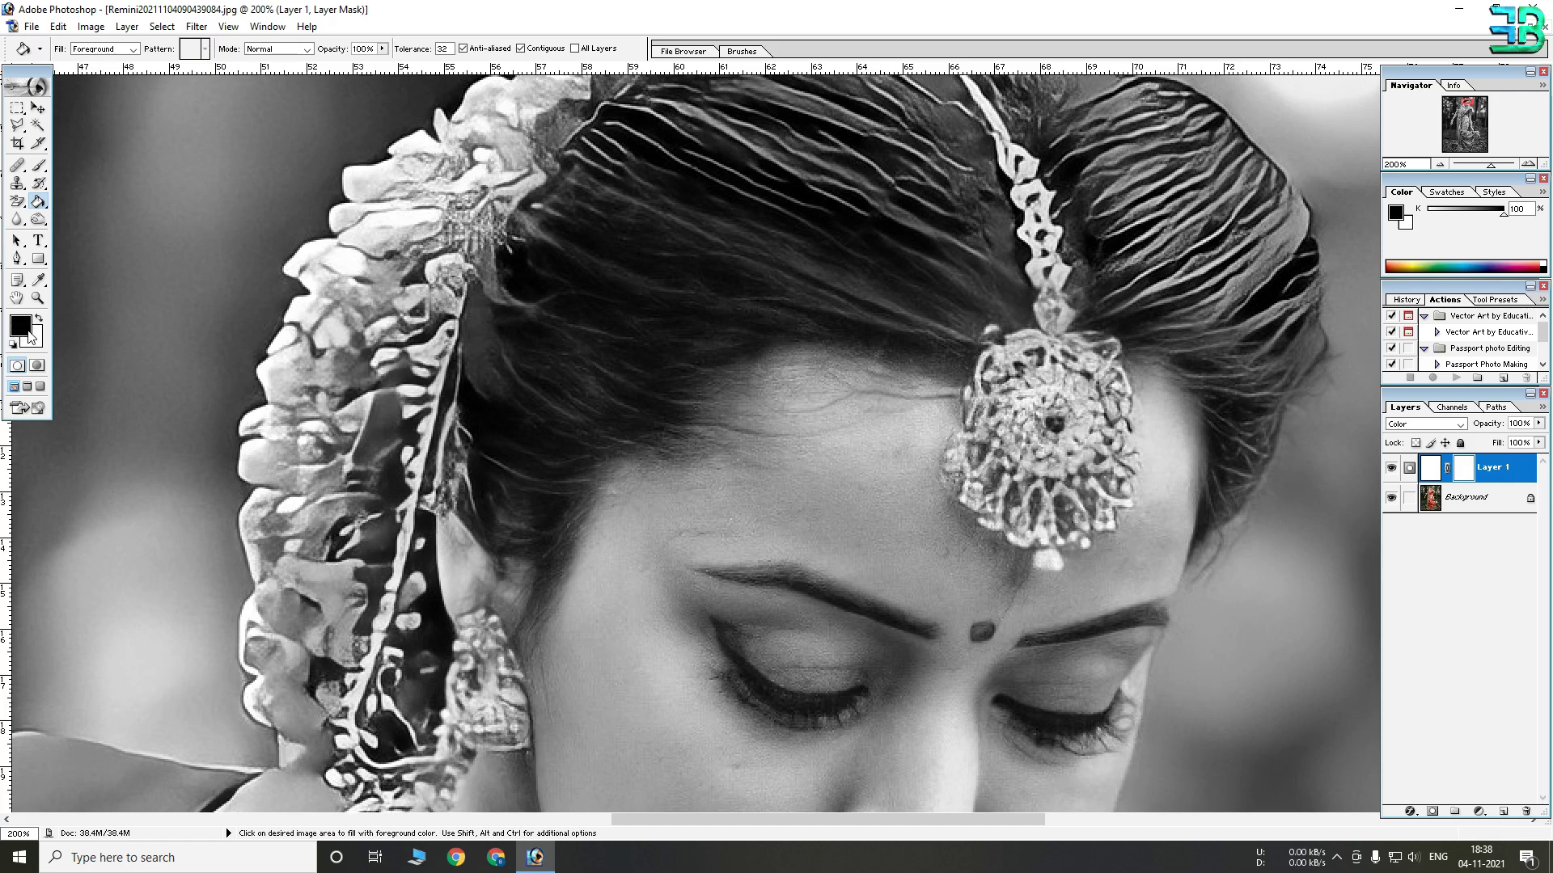
pyautogui.moveTo(38, 165); pyautogui.dragTo(89, 168)
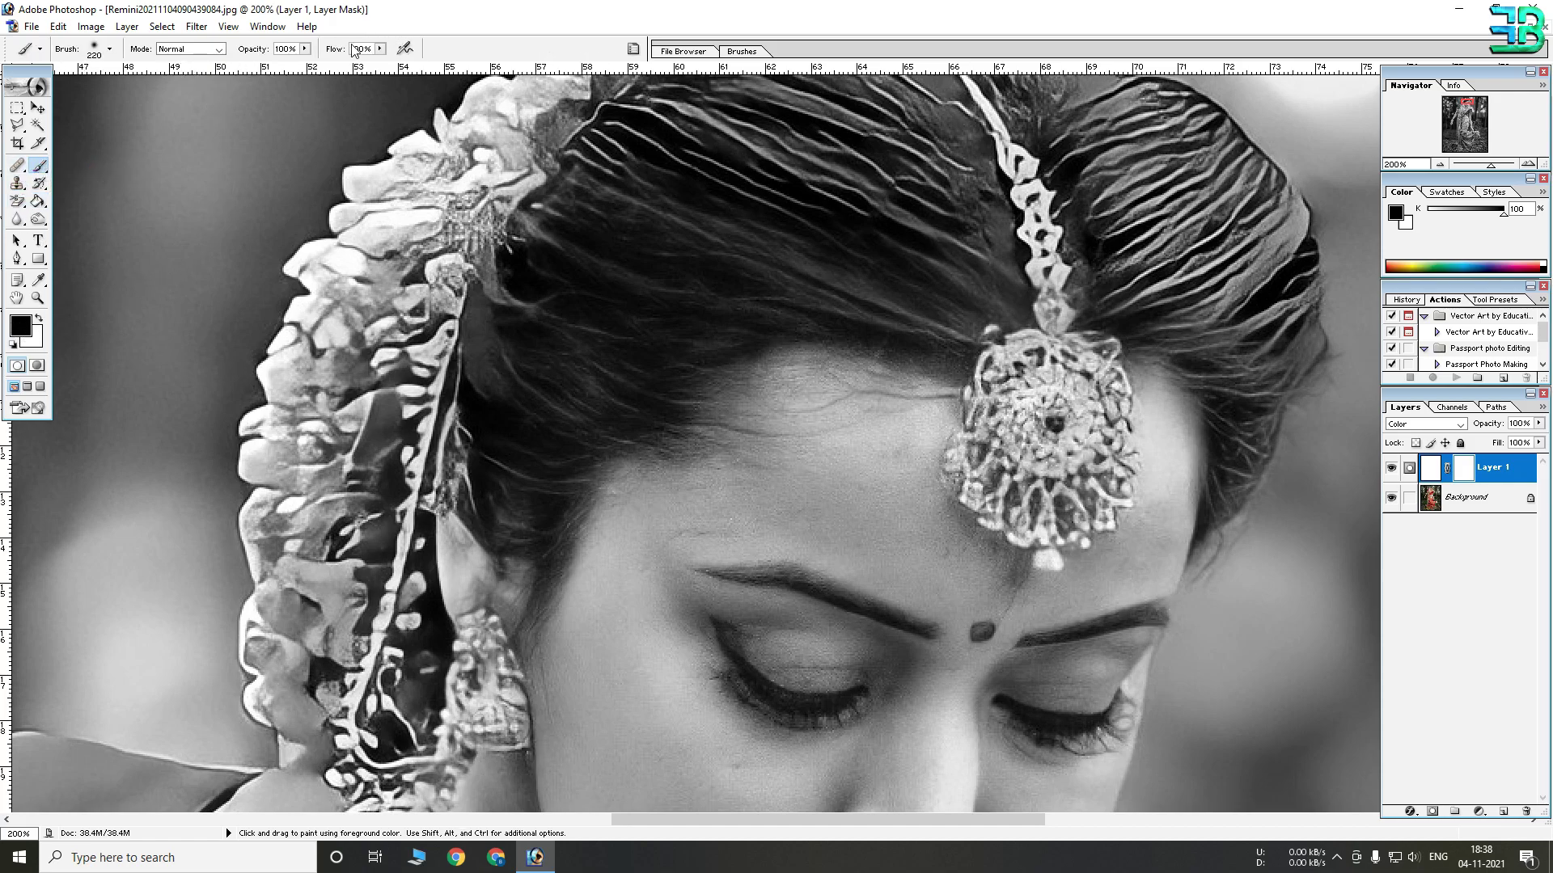
pyautogui.rightClick(743, 345)
pyautogui.moveTo(823, 378); pyautogui.dragTo(828, 376)
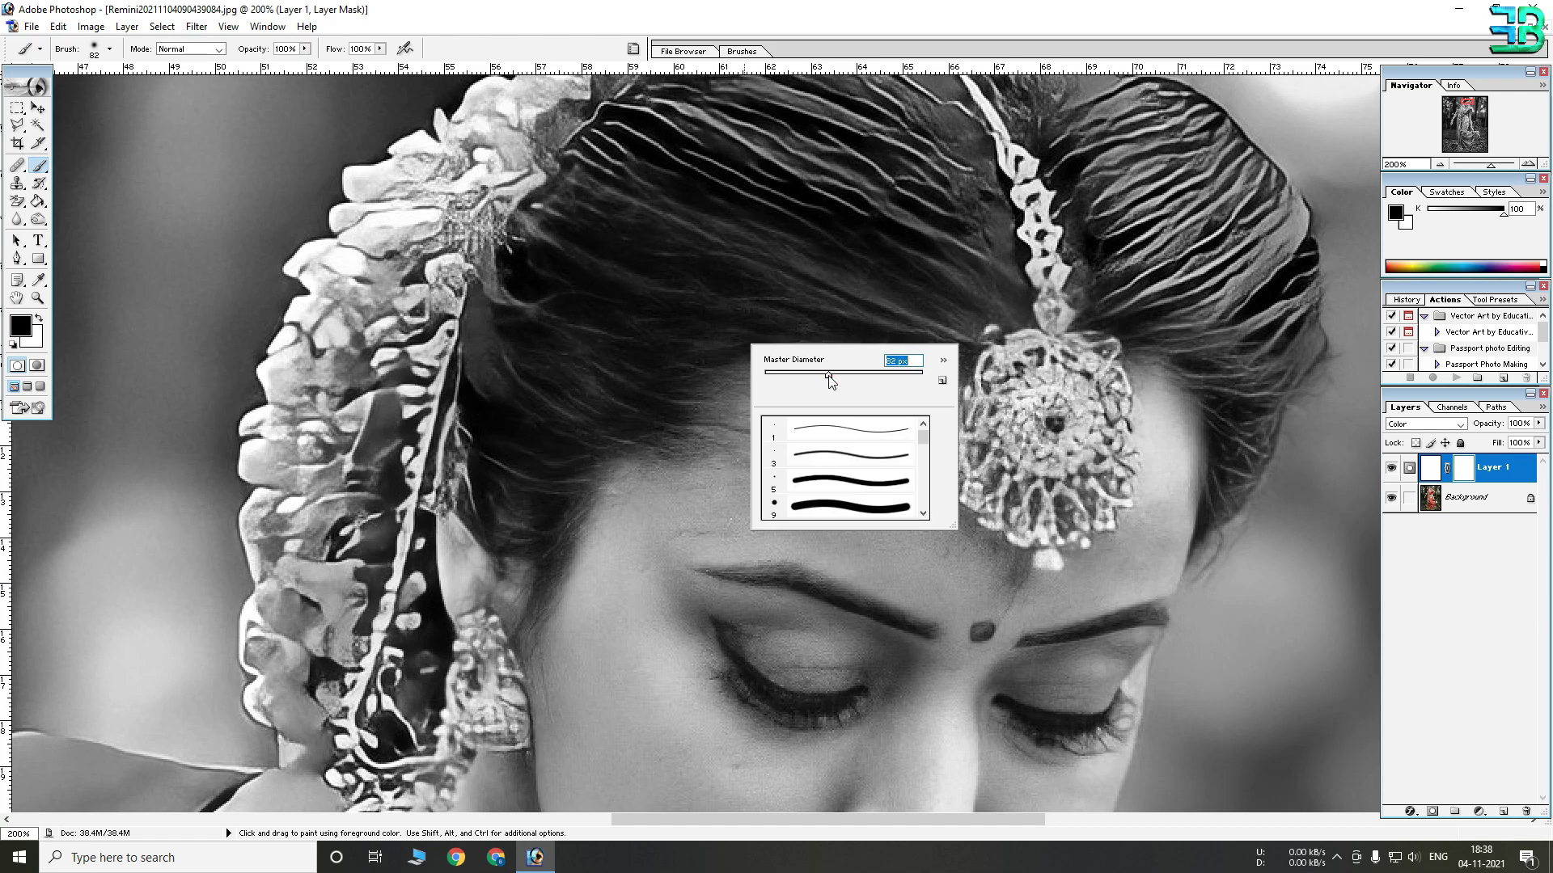
# Paint black on the layer mask over the forehead, hair, head jewellery and hair flowers to bring back their color.
pyautogui.moveTo(725, 260)
pyautogui.mouseDown()
pyautogui.moveTo(810, 254)
pyautogui.moveTo(617, 459)
pyautogui.moveTo(817, 421)
pyautogui.moveTo(812, 342)
pyautogui.moveTo(655, 495)
pyautogui.mouseUp()
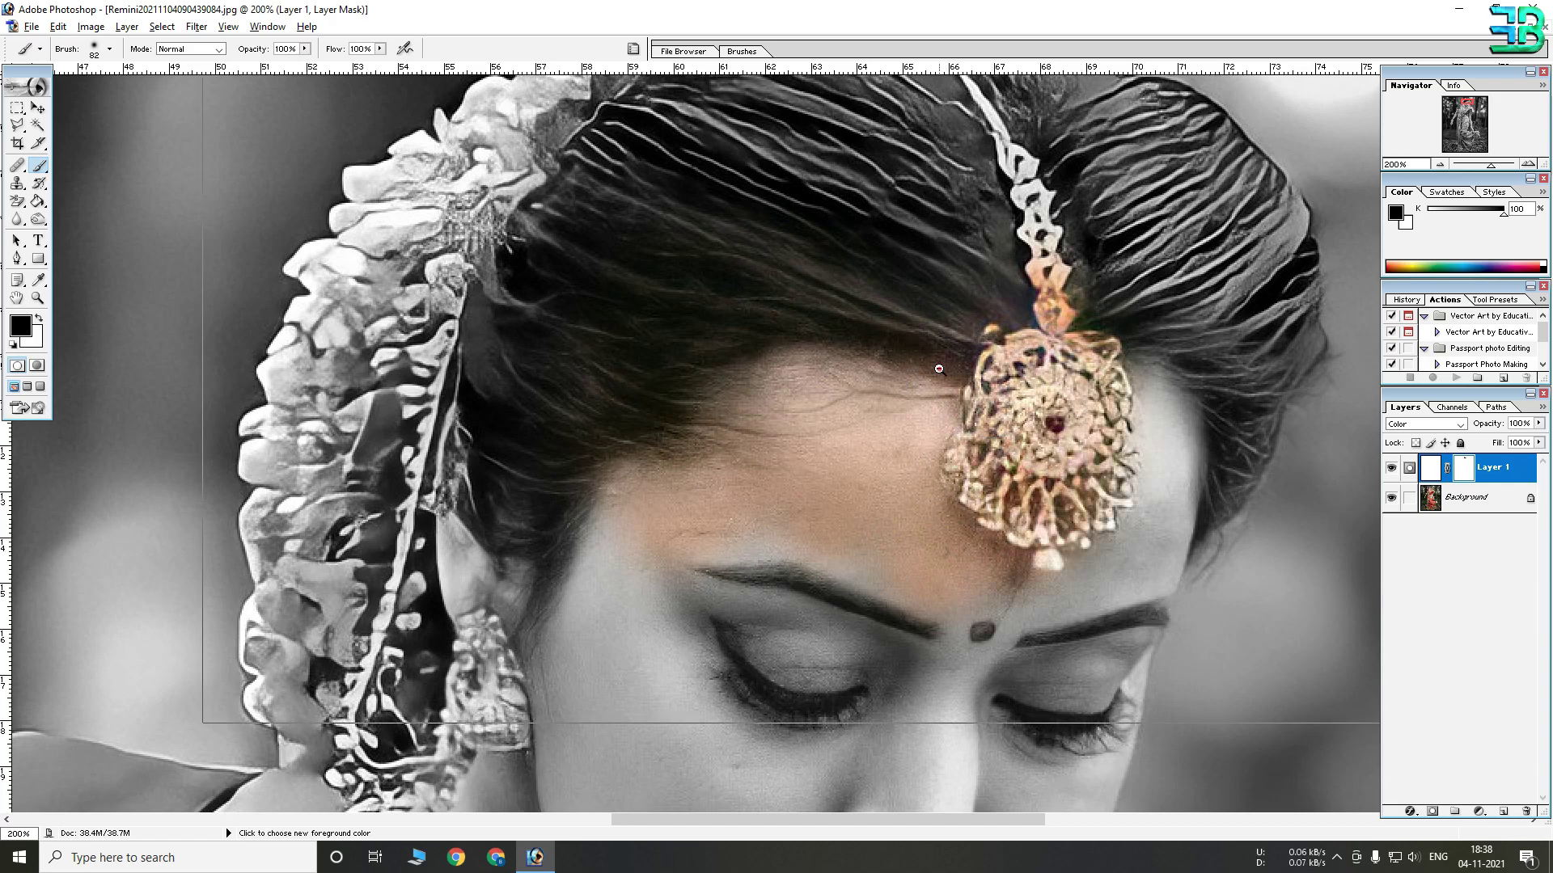
pyautogui.hotkey('ctrl', '-')
pyautogui.hotkey('ctrl', '-')
pyautogui.moveTo(702, 353); pyautogui.dragTo(687, 391)
pyautogui.moveTo(676, 309)
pyautogui.mouseDown()
pyautogui.moveTo(641, 257)
pyautogui.moveTo(603, 313)
pyautogui.mouseUp()
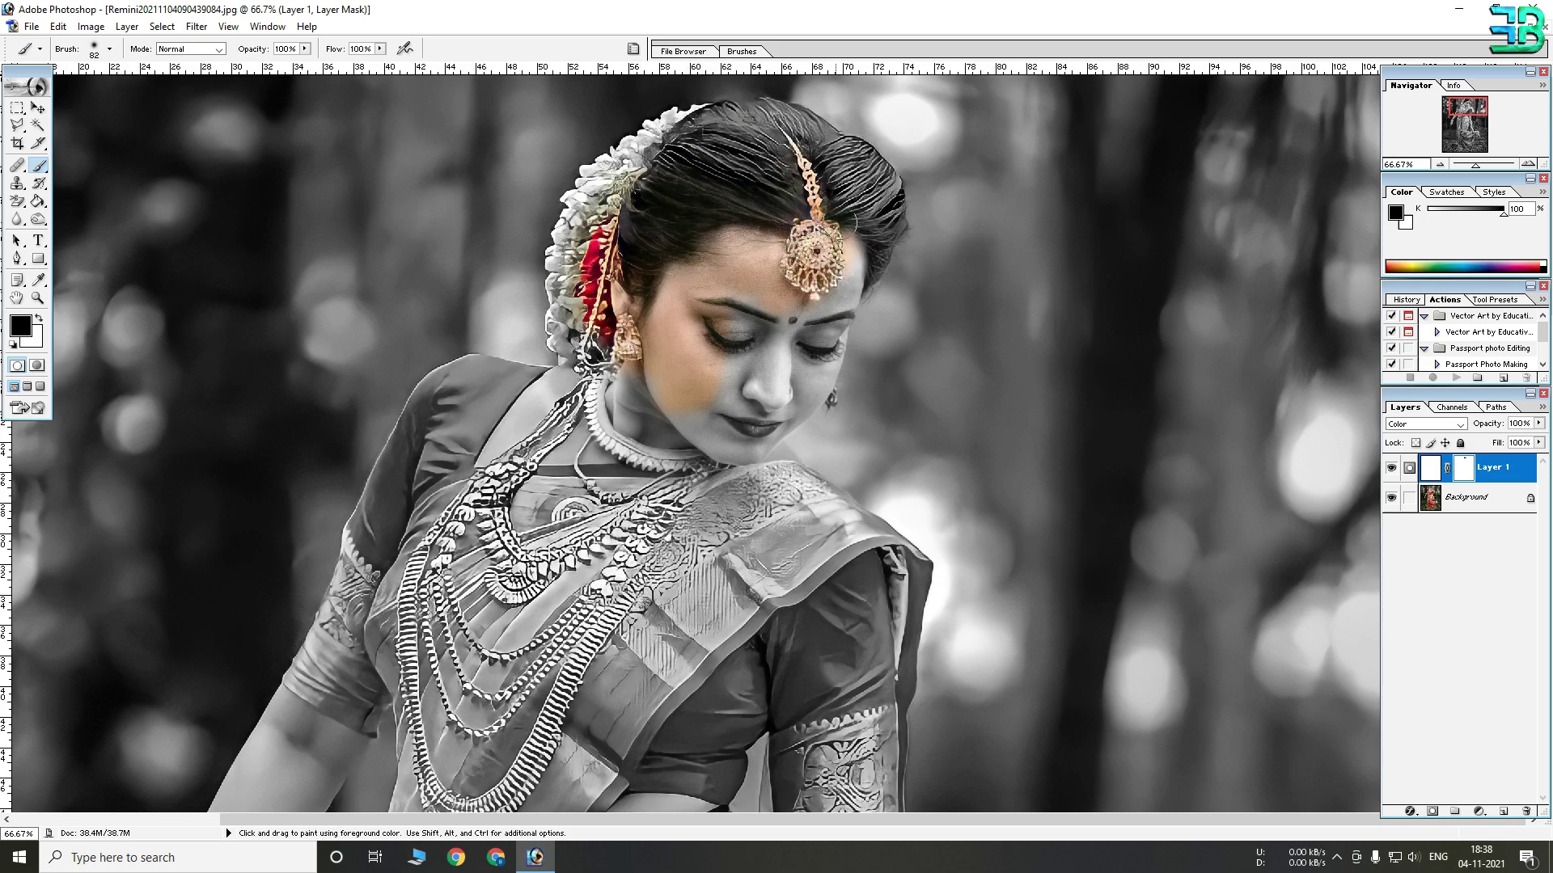
# Continue painting black on the mask over the upper body and along the bare forearm with a 45 px brush.
pyautogui.hotkey('ctrl', '+')
pyautogui.hotkey('ctrl', '+')
pyautogui.moveTo(693, 634); pyautogui.dragTo(817, 302)
pyautogui.moveTo(781, 429)
pyautogui.mouseDown()
pyautogui.moveTo(1094, 757)
pyautogui.moveTo(908, 416)
pyautogui.mouseUp()
pyautogui.moveTo(908, 658); pyautogui.dragTo(909, 415)
pyautogui.moveTo(897, 687); pyautogui.dragTo(841, 324)
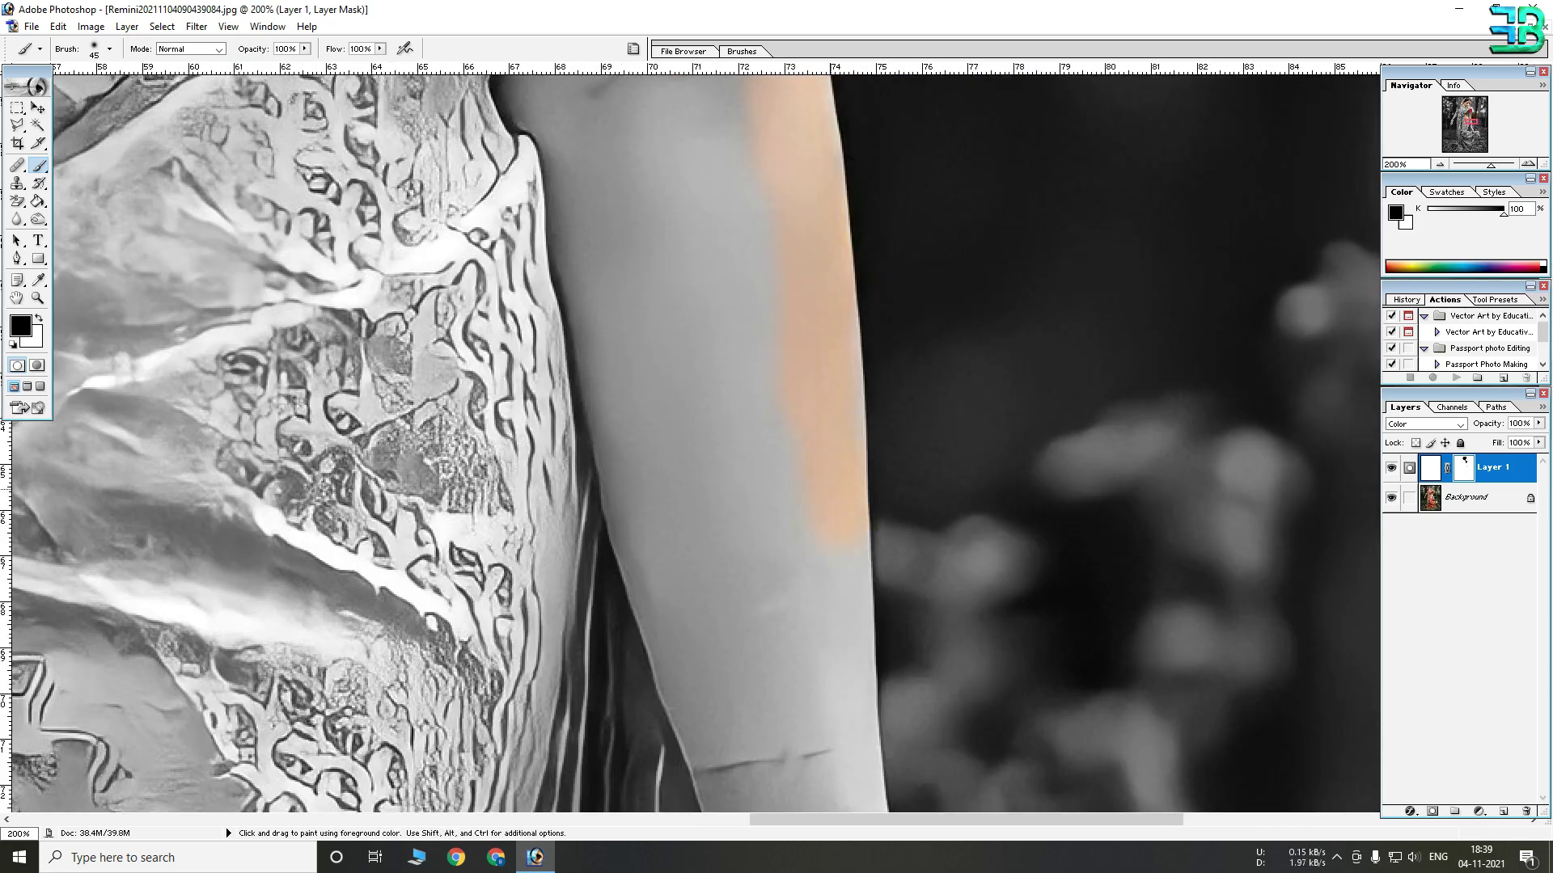
pyautogui.moveTo(776, 389); pyautogui.dragTo(801, 655)
pyautogui.moveTo(734, 131); pyautogui.dragTo(751, 797)
pyautogui.moveTo(617, 381); pyautogui.dragTo(710, 658)
pyautogui.moveTo(595, 202); pyautogui.dragTo(726, 703)
# Paint black on the mask over the embroidered sleeve, the layered necklaces and the drape beneath them.
pyautogui.moveTo(678, 326); pyautogui.dragTo(1063, 730)
pyautogui.moveTo(769, 453); pyautogui.dragTo(881, 518)
pyautogui.moveTo(704, 315)
pyautogui.mouseDown()
pyautogui.moveTo(330, 476)
pyautogui.moveTo(596, 443)
pyautogui.moveTo(629, 598)
pyautogui.mouseUp()
pyautogui.moveTo(392, 603); pyautogui.dragTo(437, 695)
pyautogui.moveTo(630, 728); pyautogui.dragTo(457, 384)
pyautogui.moveTo(1043, 173); pyautogui.dragTo(727, 566)
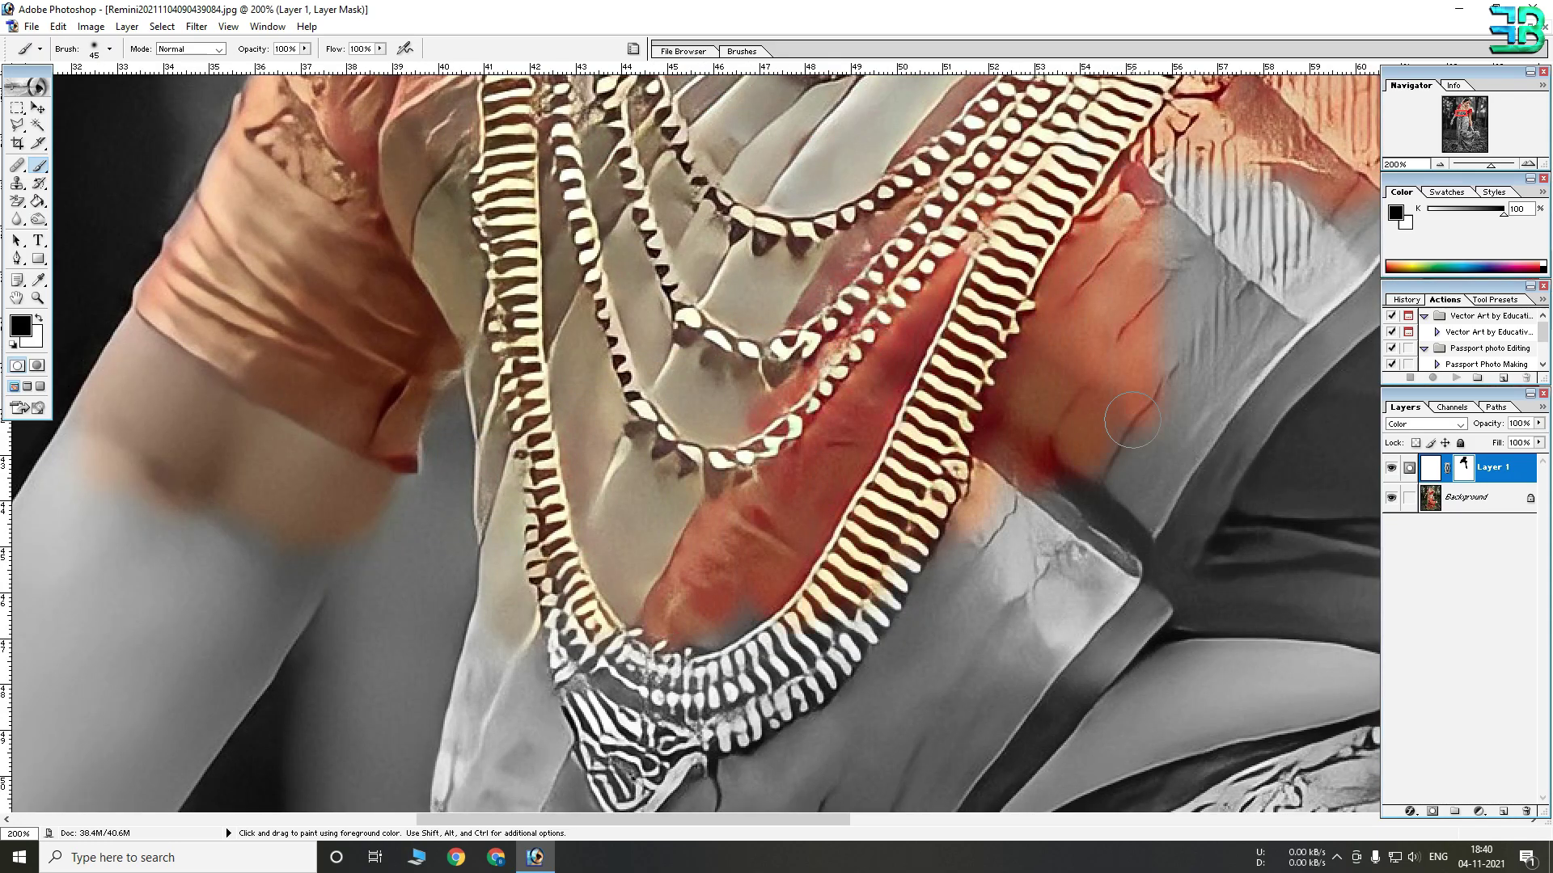
# Paint black on the mask over the lower necklace, the remaining chest drape and the upper arm.
pyautogui.moveTo(647, 687); pyautogui.dragTo(679, 356)
pyautogui.moveTo(1132, 202); pyautogui.dragTo(498, 776)
pyautogui.moveTo(938, 623); pyautogui.dragTo(929, 252)
pyautogui.moveTo(874, 501); pyautogui.dragTo(744, 727)
pyautogui.moveTo(922, 687); pyautogui.dragTo(944, 505)
pyautogui.moveTo(743, 728); pyautogui.dragTo(682, 295)
# Enlarge the brush to 180 px and paint black on the mask over the saree skirt and the raised foot.
pyautogui.hotkey('ctrl', '-')
pyautogui.hotkey('ctrl', '-')
pyautogui.rightClick(779, 472)
pyautogui.moveTo(876, 502); pyautogui.dragTo(895, 502)
pyautogui.moveTo(614, 388); pyautogui.dragTo(776, 501)
pyautogui.moveTo(744, 688); pyautogui.dragTo(722, 452)
pyautogui.moveTo(631, 389); pyautogui.dragTo(761, 485)
pyautogui.moveTo(728, 728); pyautogui.dragTo(735, 226)
pyautogui.moveTo(1010, 242); pyautogui.dragTo(930, 599)
pyautogui.moveTo(808, 760); pyautogui.dragTo(644, 631)
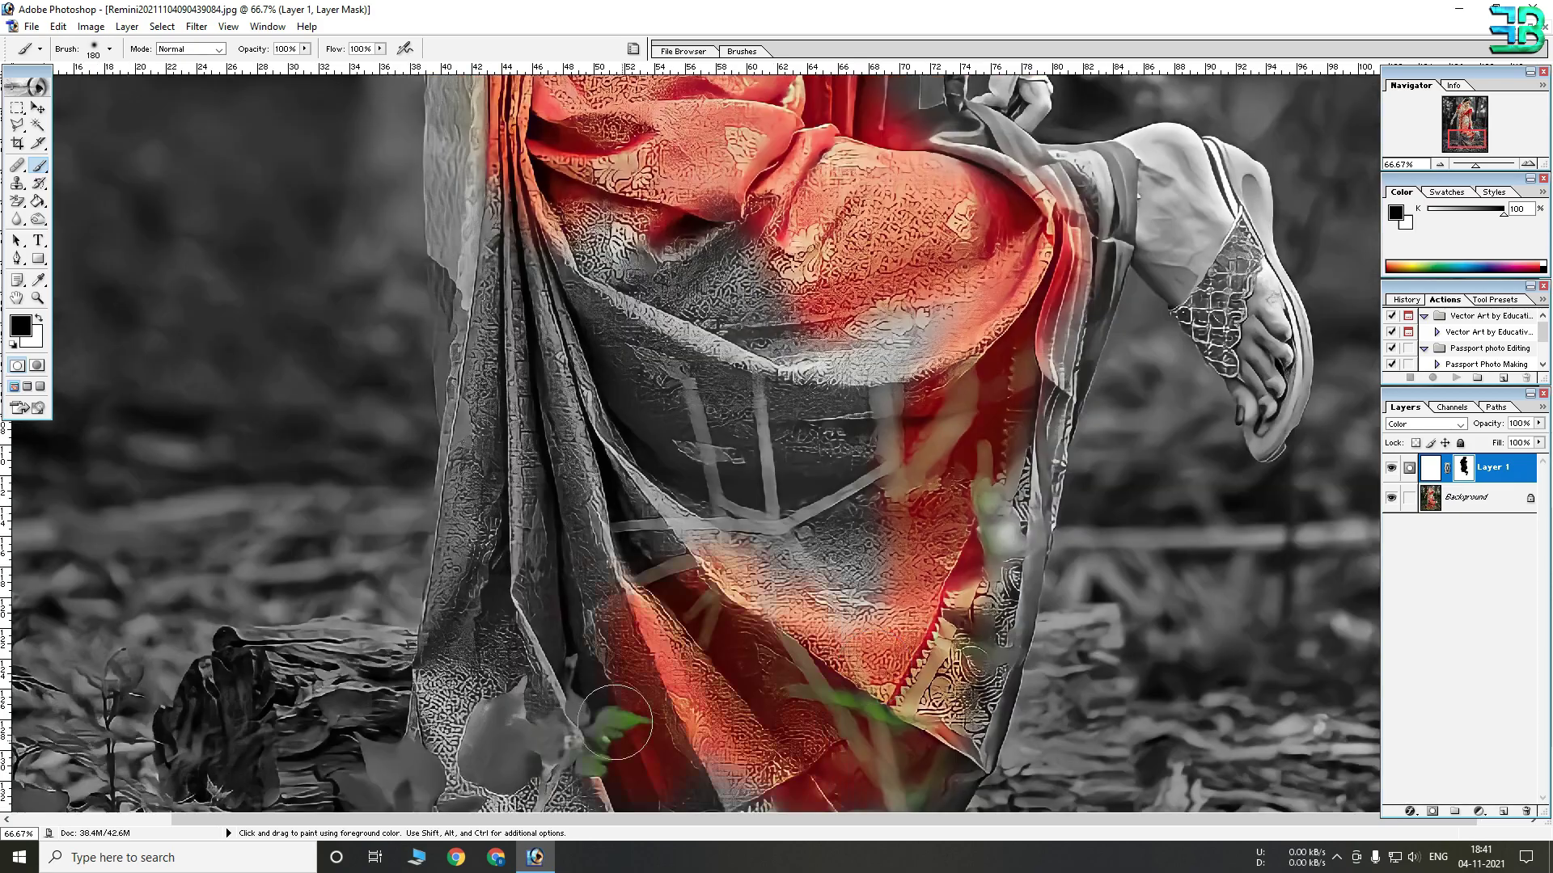
pyautogui.moveTo(1051, 388); pyautogui.dragTo(994, 727)
pyautogui.moveTo(1164, 178); pyautogui.dragTo(1266, 428)
# Reduce the brush to 36 px and reveal the color of the pale cloth along the skirt's outer edge.
pyautogui.hotkey('ctrl', '+')
pyautogui.hotkey('ctrl', '+')
pyautogui.hotkey('ctrl', '+')
pyautogui.rightClick(548, 306)
pyautogui.moveTo(661, 335); pyautogui.dragTo(592, 335)
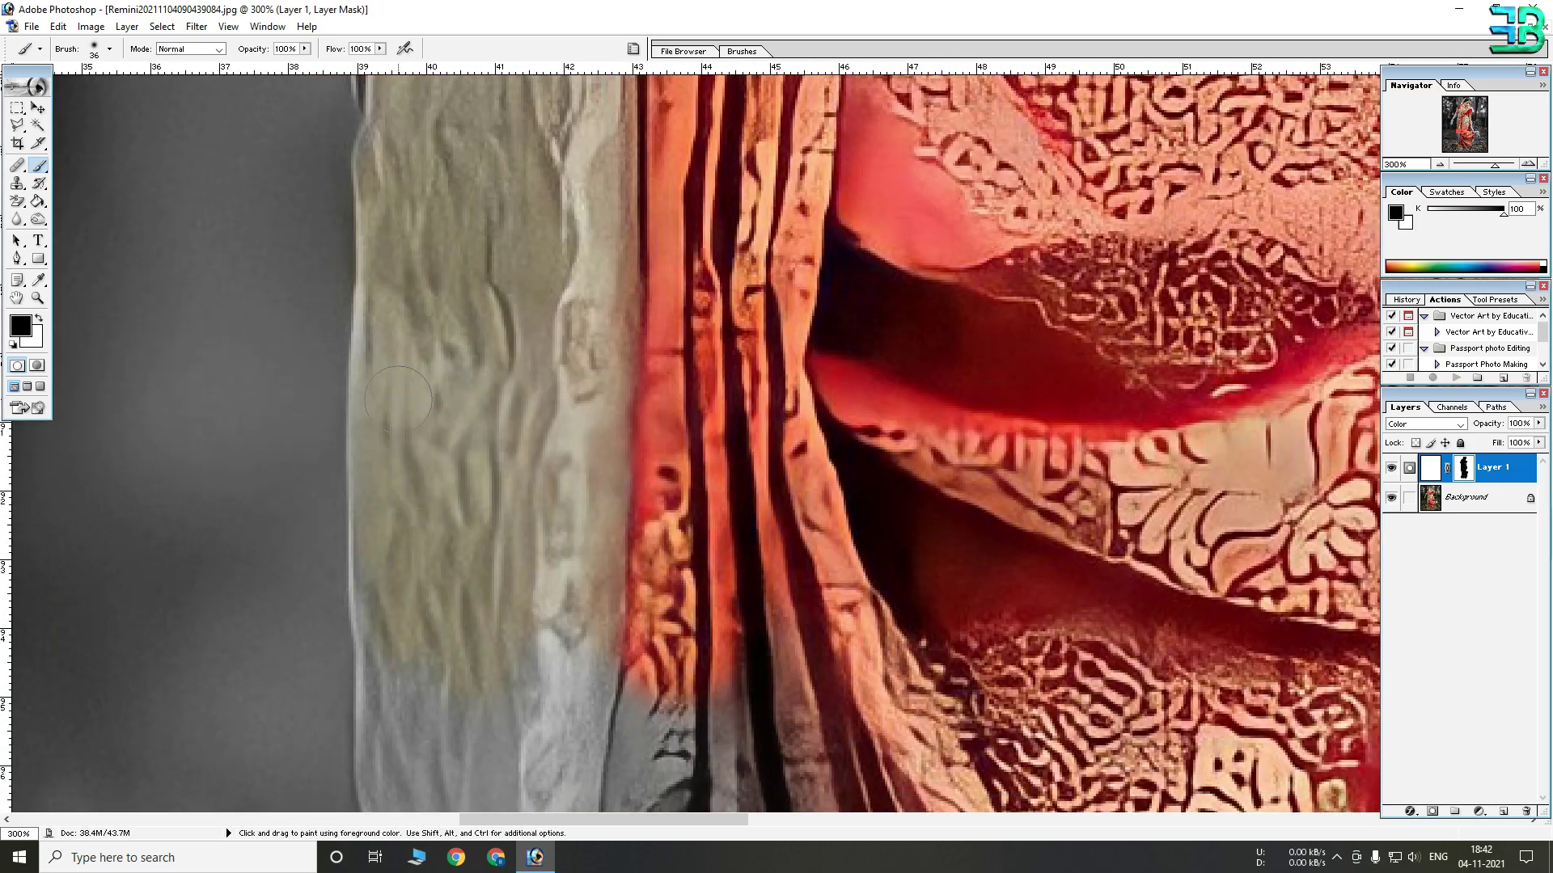
pyautogui.moveTo(398, 399); pyautogui.dragTo(485, 744)
pyautogui.moveTo(453, 728); pyautogui.dragTo(404, 178)
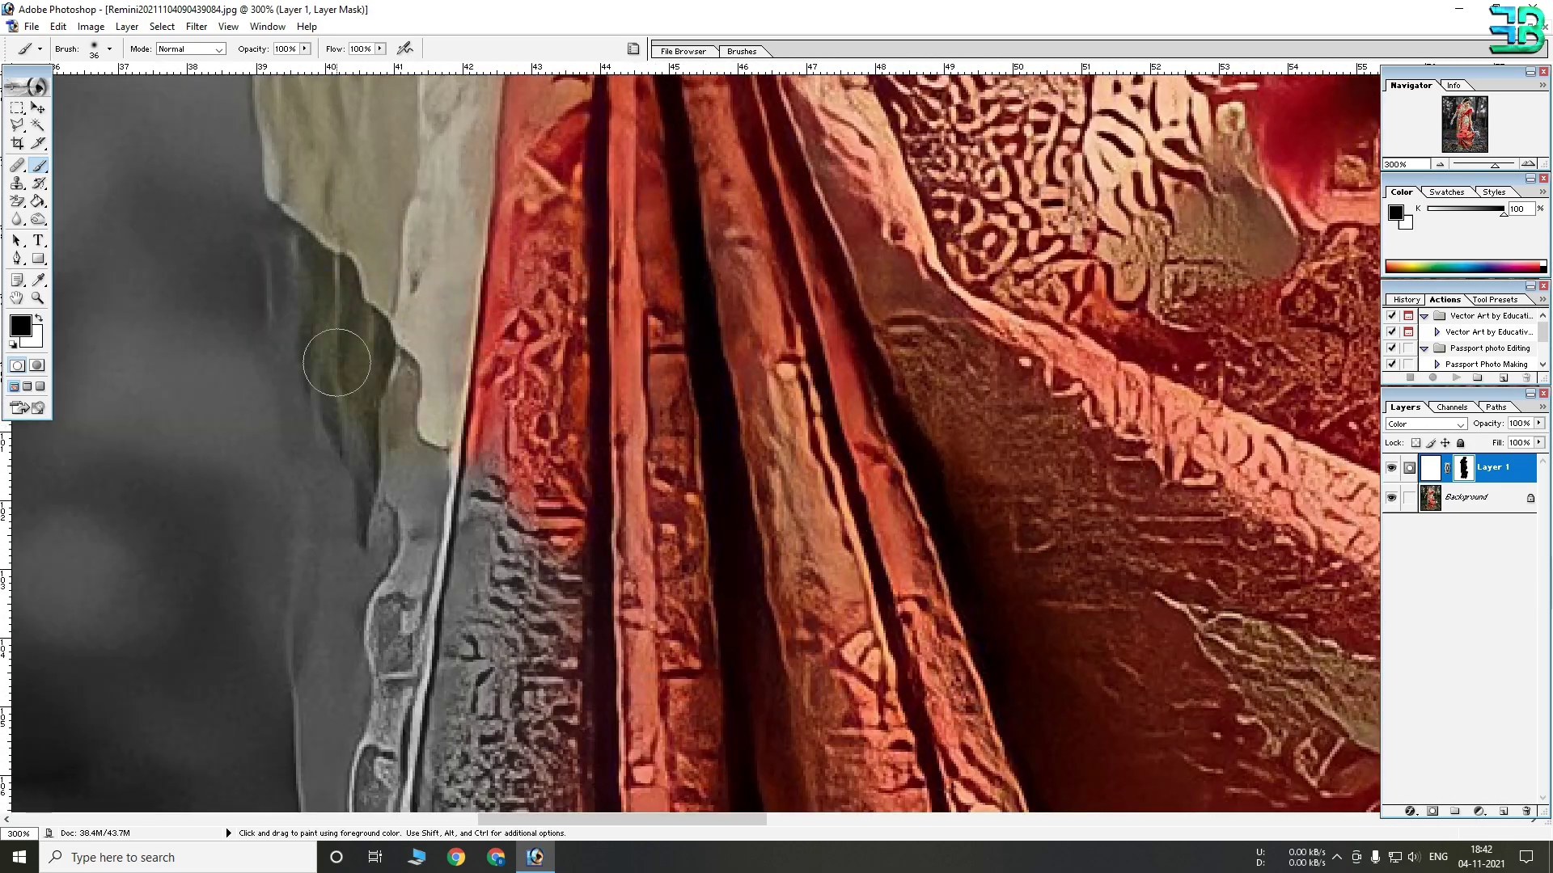
# Paint black on the mask down the narrow outer pleats below the pale cloth.
pyautogui.moveTo(364, 356); pyautogui.dragTo(485, 695)
pyautogui.moveTo(453, 728); pyautogui.dragTo(421, 178)
pyautogui.moveTo(388, 404); pyautogui.dragTo(404, 696)
pyautogui.moveTo(421, 728); pyautogui.dragTo(392, 243)
pyautogui.moveTo(380, 646); pyautogui.dragTo(451, 410)
# Paint black on the mask over the patterned saree hem around the leaves near the ground.
pyautogui.press('x')
pyautogui.press('x')
pyautogui.moveTo(1076, 623); pyautogui.dragTo(710, 121)
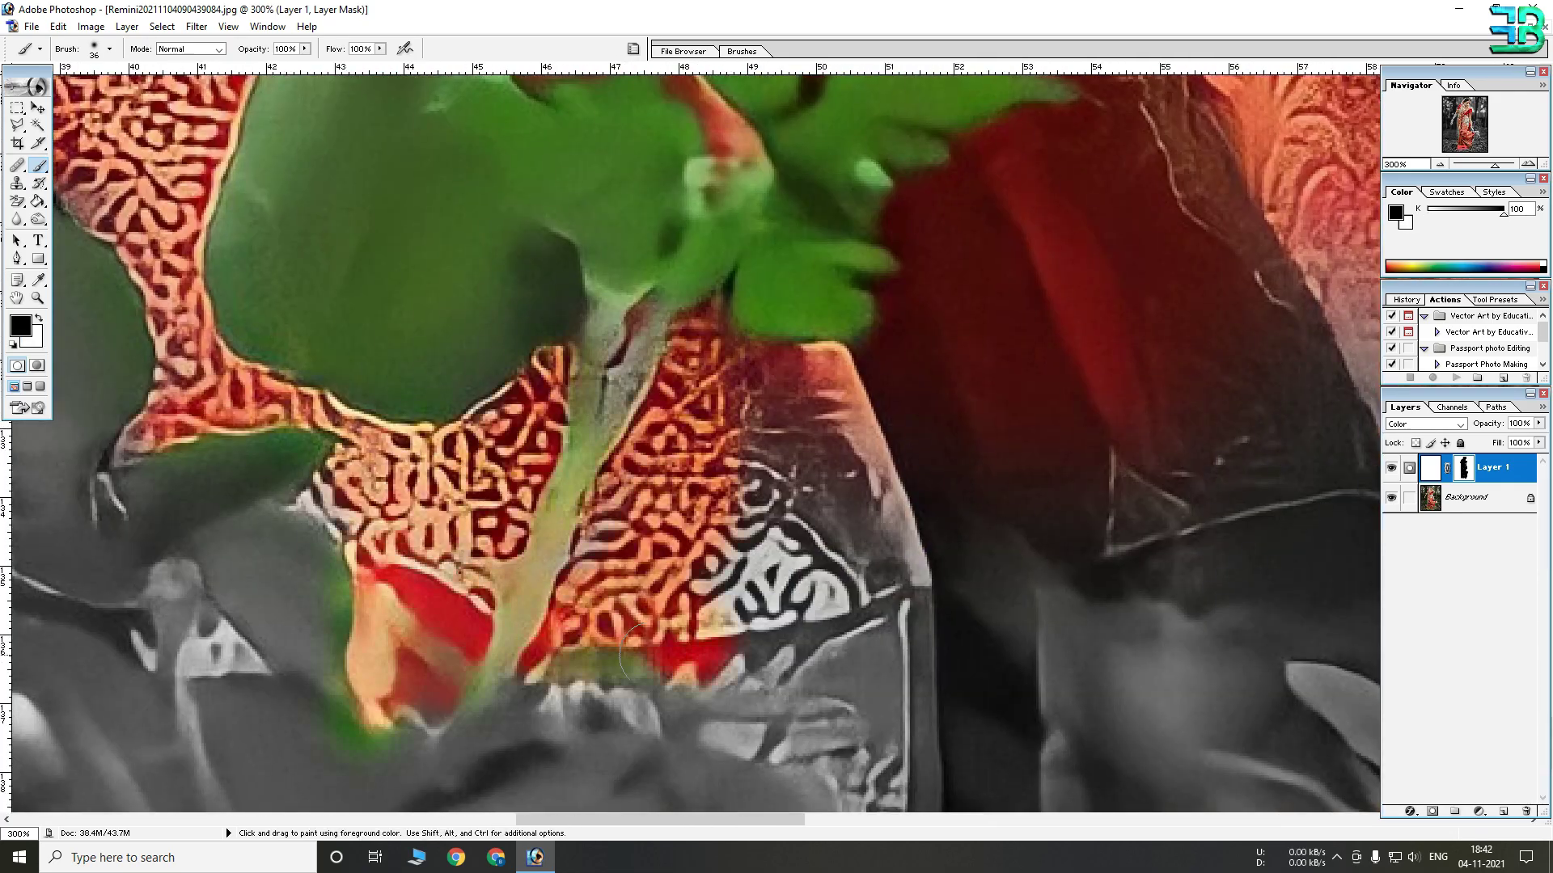
pyautogui.moveTo(922, 606); pyautogui.dragTo(471, 502)
pyautogui.moveTo(339, 517); pyautogui.dragTo(485, 624)
# Refine the mask along the lower saree, alternating between black and white paint to clean its edges.
pyautogui.hotkey('ctrl', '-')
pyautogui.moveTo(703, 348)
pyautogui.mouseDown()
pyautogui.moveTo(748, 485)
pyautogui.moveTo(485, 598)
pyautogui.mouseUp()
pyautogui.moveTo(1051, 388); pyautogui.dragTo(952, 625)
pyautogui.moveTo(922, 243); pyautogui.dragTo(590, 451)
pyautogui.press('x')
pyautogui.moveTo(772, 558); pyautogui.dragTo(852, 298)
pyautogui.press('x')
pyautogui.moveTo(1051, 242); pyautogui.dragTo(882, 485)
pyautogui.moveTo(954, 404); pyautogui.dragTo(1116, 647)
pyautogui.moveTo(970, 243); pyautogui.dragTo(873, 400)
# Paint black on the mask over the remaining gray areas of the figure.
pyautogui.moveTo(1076, 566); pyautogui.dragTo(875, 330)
pyautogui.moveTo(567, 243); pyautogui.dragTo(1132, 622)
pyautogui.moveTo(646, 323)
pyautogui.mouseDown()
pyautogui.moveTo(607, 550)
pyautogui.moveTo(647, 582)
pyautogui.mouseUp()
pyautogui.press('x')
pyautogui.press('x')
pyautogui.press('x')
pyautogui.press('x')
pyautogui.moveTo(647, 364)
pyautogui.mouseDown()
pyautogui.moveTo(784, 550)
pyautogui.moveTo(728, 348)
pyautogui.mouseUp()
# Set the brush to 48 px and touch up the mask over the lowered arm, wrist bangles and hand.
pyautogui.rightClick(793, 597)
pyautogui.moveTo(647, 340); pyautogui.dragTo(760, 461)
pyautogui.hotkey('ctrl', '-')
pyautogui.hotkey('ctrl', '-')
pyautogui.hotkey('ctrl', '-')
pyautogui.hotkey('ctrl', '-')
pyautogui.moveTo(566, 354); pyautogui.dragTo(715, 500)
pyautogui.press('x')
pyautogui.moveTo(695, 291); pyautogui.dragTo(604, 405)
pyautogui.moveTo(776, 324); pyautogui.dragTo(712, 498)
pyautogui.press('x')
pyautogui.press('x')
pyautogui.moveTo(687, 323); pyautogui.dragTo(582, 558)
pyautogui.moveTo(566, 687); pyautogui.dragTo(705, 503)
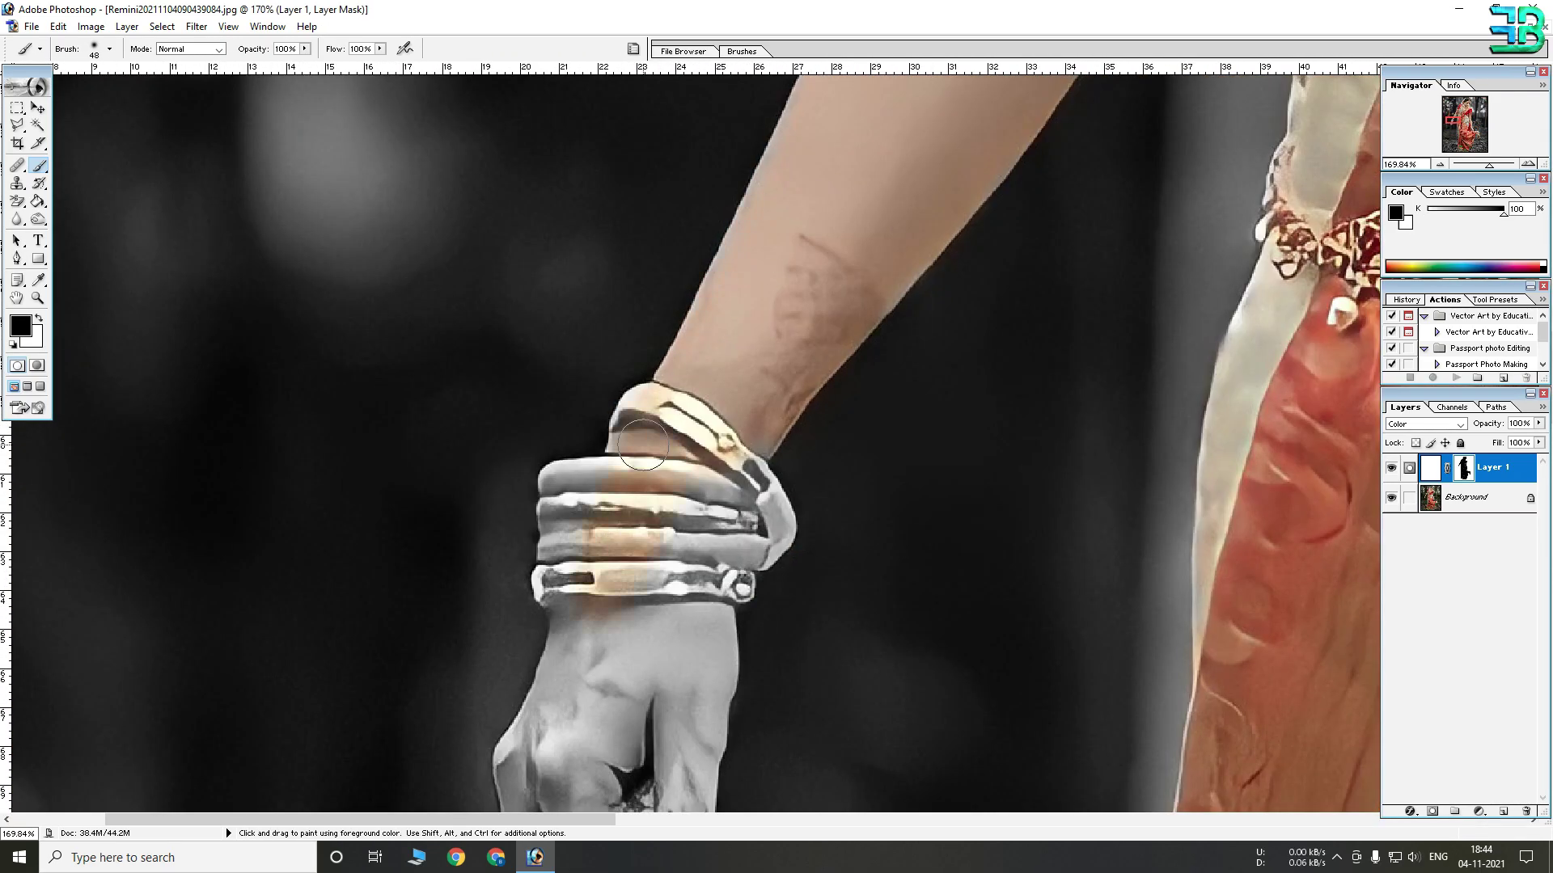
pyautogui.moveTo(647, 275); pyautogui.dragTo(693, 350)
# Paint white on the mask over the leaves overlapping the patterned saree hem to turn them gray.
pyautogui.hotkey('ctrl', '-')
pyautogui.hotkey('ctrl', '-')
pyautogui.hotkey('ctrl', '-')
pyautogui.hotkey('ctrl', '-')
pyautogui.hotkey('ctrl', '-')
pyautogui.hotkey('ctrl', '-')
pyautogui.moveTo(652, 638); pyautogui.dragTo(793, 713)
pyautogui.press('x')
pyautogui.rightClick(607, 311)
pyautogui.moveTo(670, 281); pyautogui.dragTo(874, 369)
pyautogui.moveTo(859, 268); pyautogui.dragTo(841, 227)
pyautogui.moveTo(808, 162); pyautogui.dragTo(825, 340)
pyautogui.moveTo(824, 324); pyautogui.dragTo(817, 162)
pyautogui.moveTo(769, 518)
pyautogui.mouseDown()
pyautogui.moveTo(774, 354)
pyautogui.moveTo(702, 521)
pyautogui.mouseUp()
pyautogui.moveTo(611, 401); pyautogui.dragTo(525, 421)
pyautogui.hscroll(3, 631, 550)
pyautogui.moveTo(530, 522); pyautogui.dragTo(679, 541)
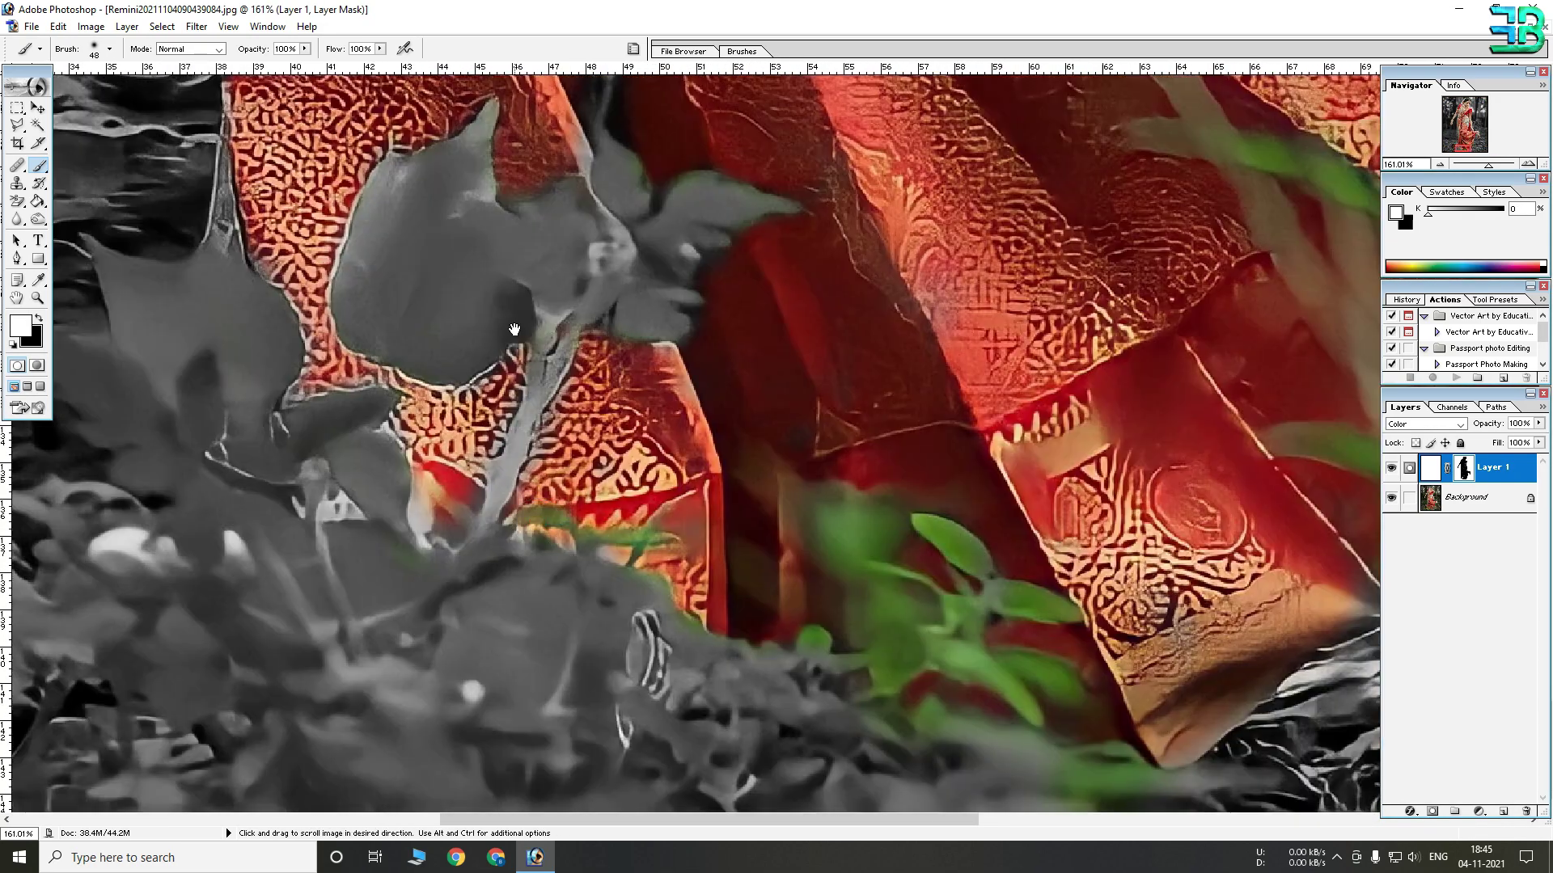
# Paint white on the mask over the remaining green leaves beside the folded hem corner.
pyautogui.moveTo(820, 543); pyautogui.dragTo(830, 692)
pyautogui.moveTo(831, 692); pyautogui.dragTo(975, 643)
pyautogui.hscroll(3, 975, 643)
pyautogui.moveTo(1084, 436); pyautogui.dragTo(1286, 497)
pyautogui.moveTo(1011, 283); pyautogui.dragTo(720, 570)
pyautogui.moveTo(954, 267); pyautogui.dragTo(747, 561)
pyautogui.moveTo(833, 300); pyautogui.dragTo(877, 453)
pyautogui.press('x')
pyautogui.press('x')
# Examine the whole photo to check the colored figure against the black-and-white background.
pyautogui.hotkey('ctrl', '-')
pyautogui.hotkey('ctrl', '-')
pyautogui.hotkey('ctrl', '-')
pyautogui.hotkey('ctrl', '-')
pyautogui.hotkey('ctrl', '-')
pyautogui.hotkey('ctrl', '-')
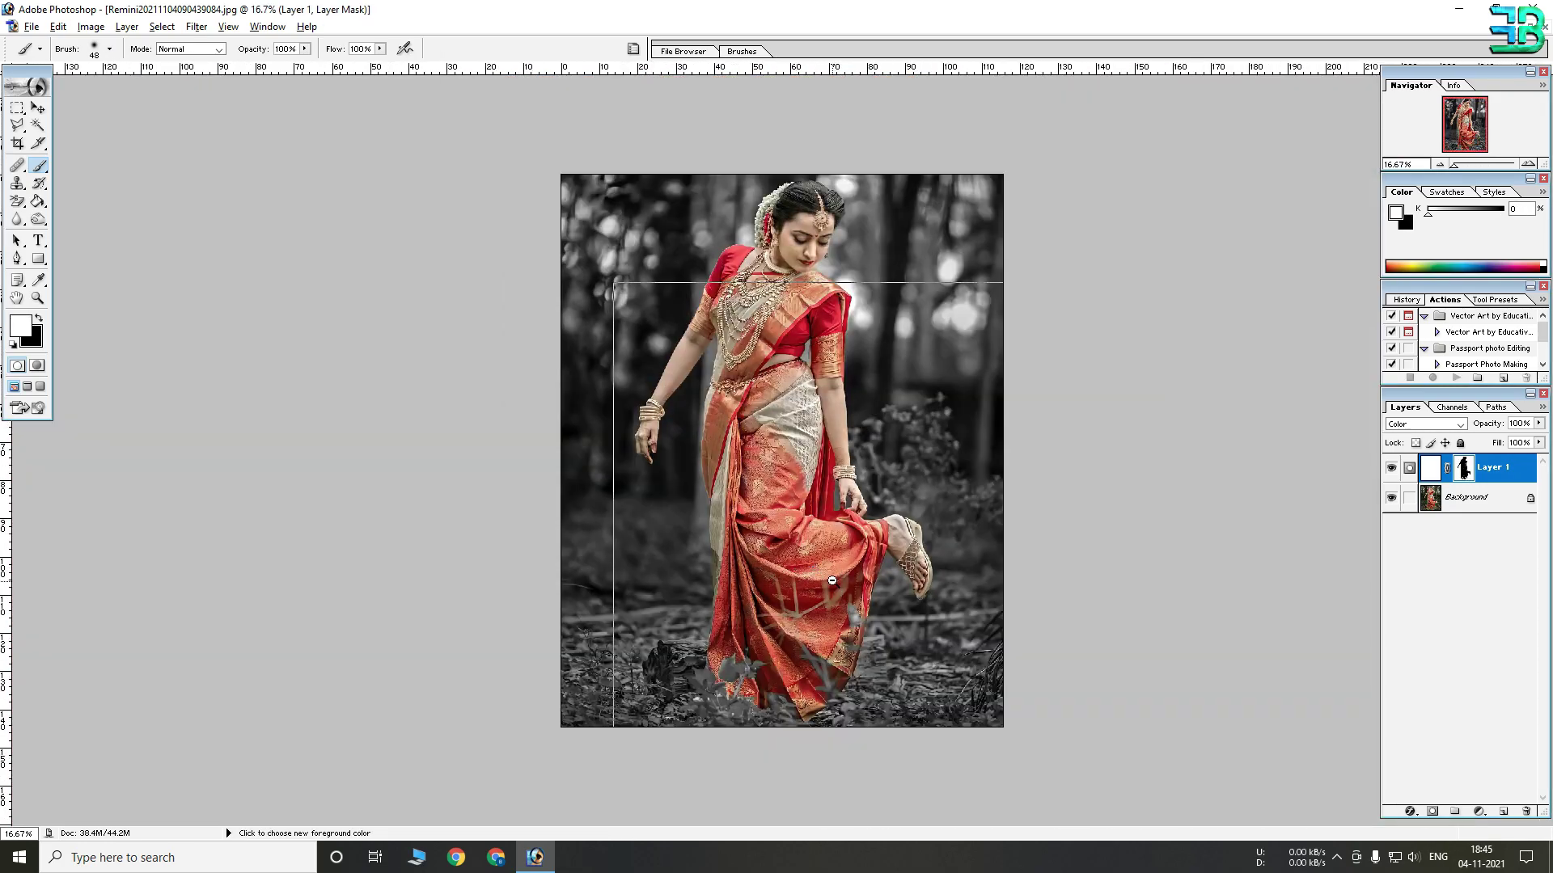
pyautogui.hotkey('ctrl', '-')
pyautogui.hotkey('ctrl', '+')
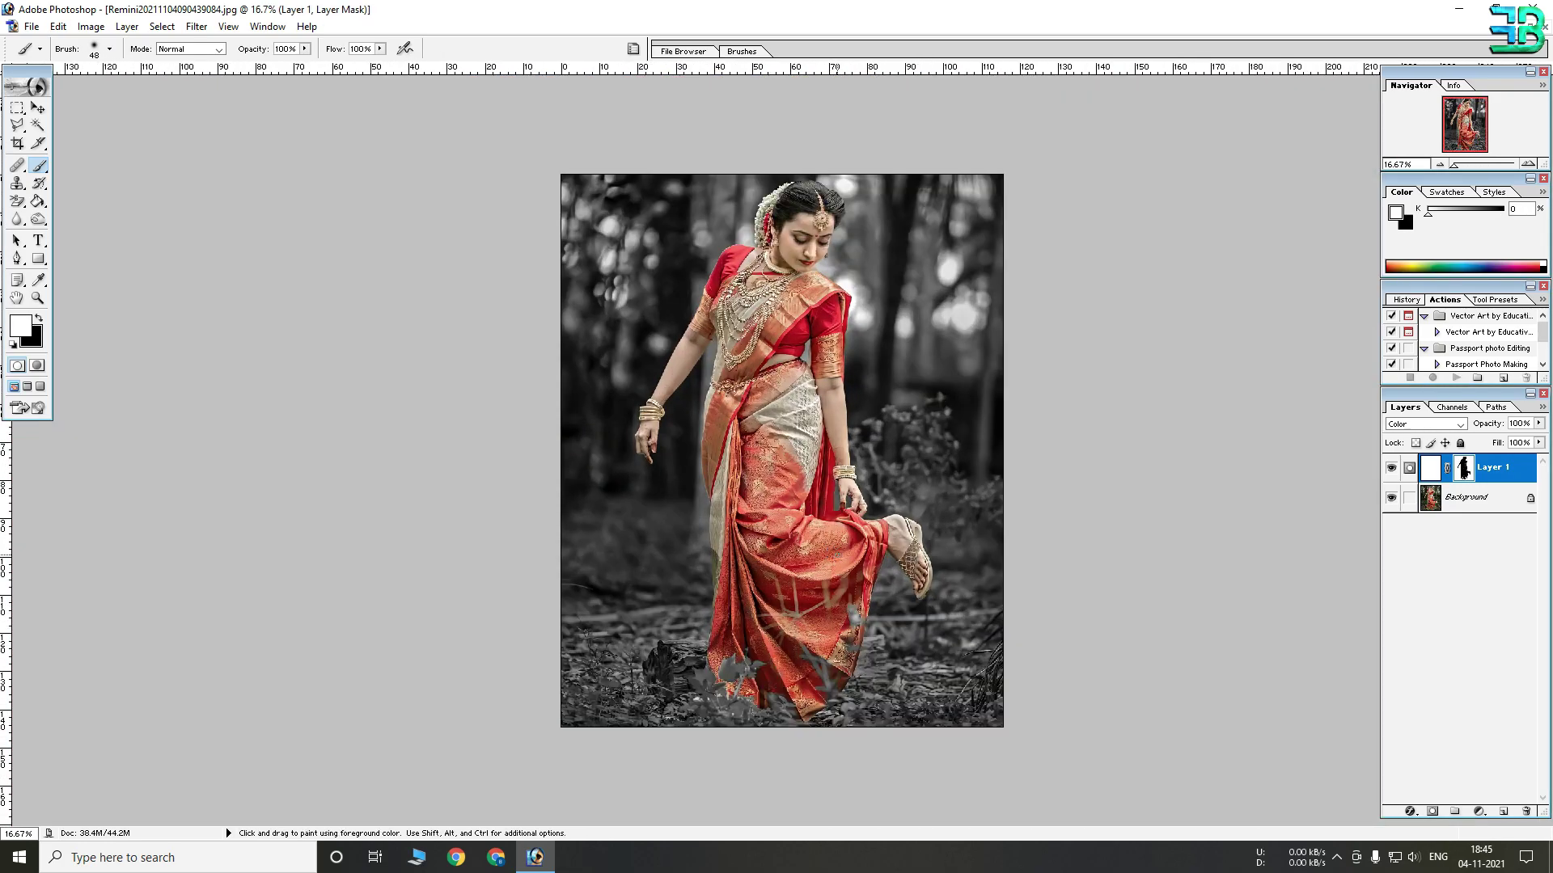
pyautogui.hotkey('ctrl', '+')
pyautogui.hotkey('ctrl', '-')
# Enlarge the brush to 167 px.
pyautogui.rightClick(762, 378)
pyautogui.click(887, 410)
pyautogui.click(975, 7)
# Add a Color Balance adjustment layer and shift its midtones toward blue and cyan.
pyautogui.click(1476, 810)
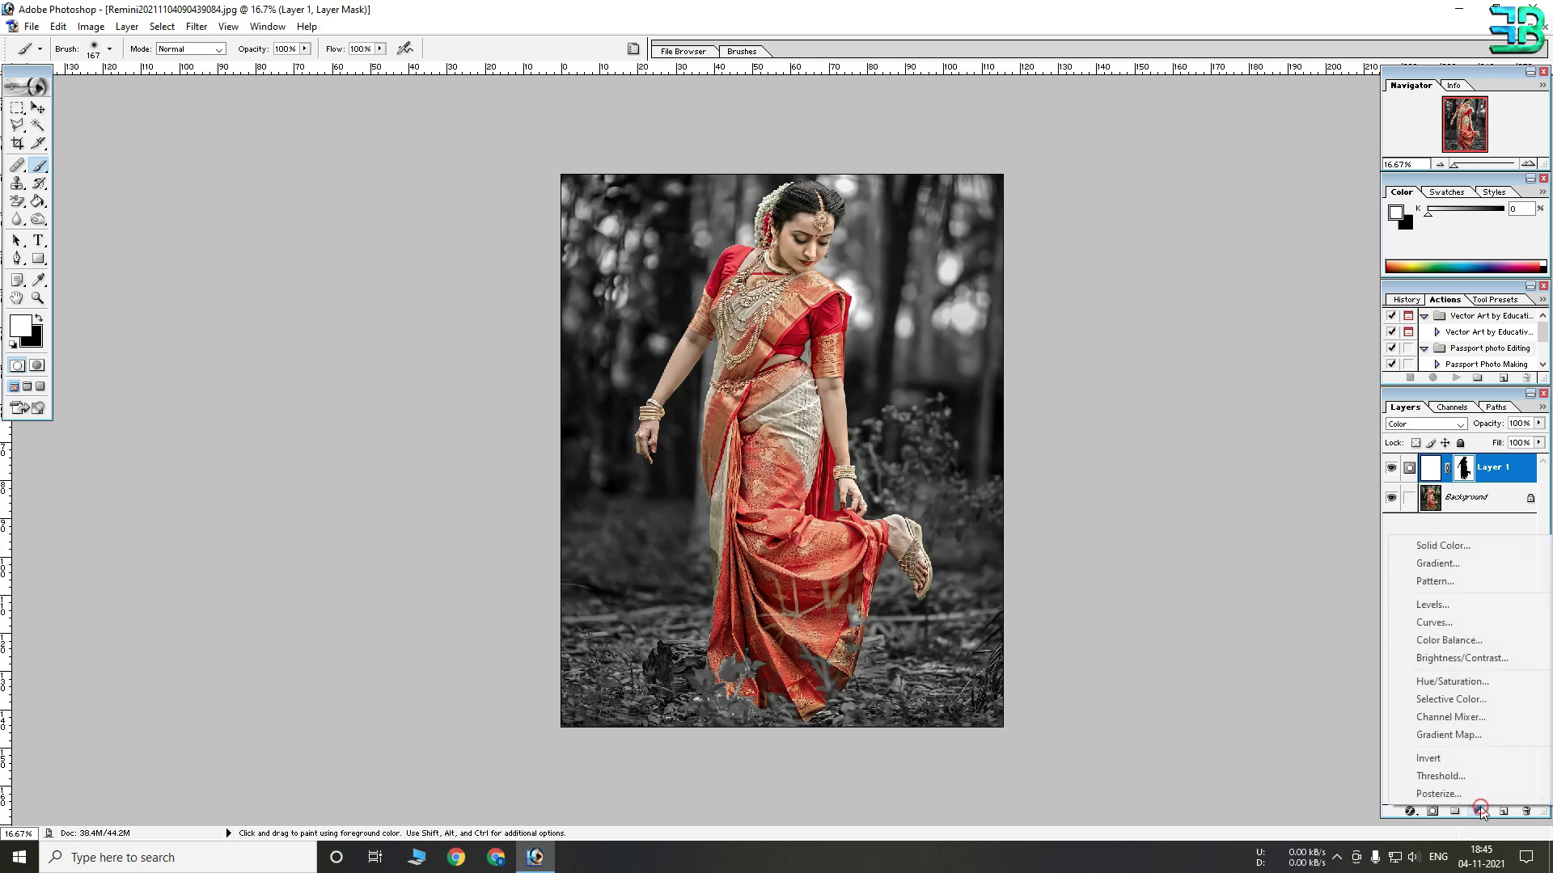
pyautogui.click(1447, 640)
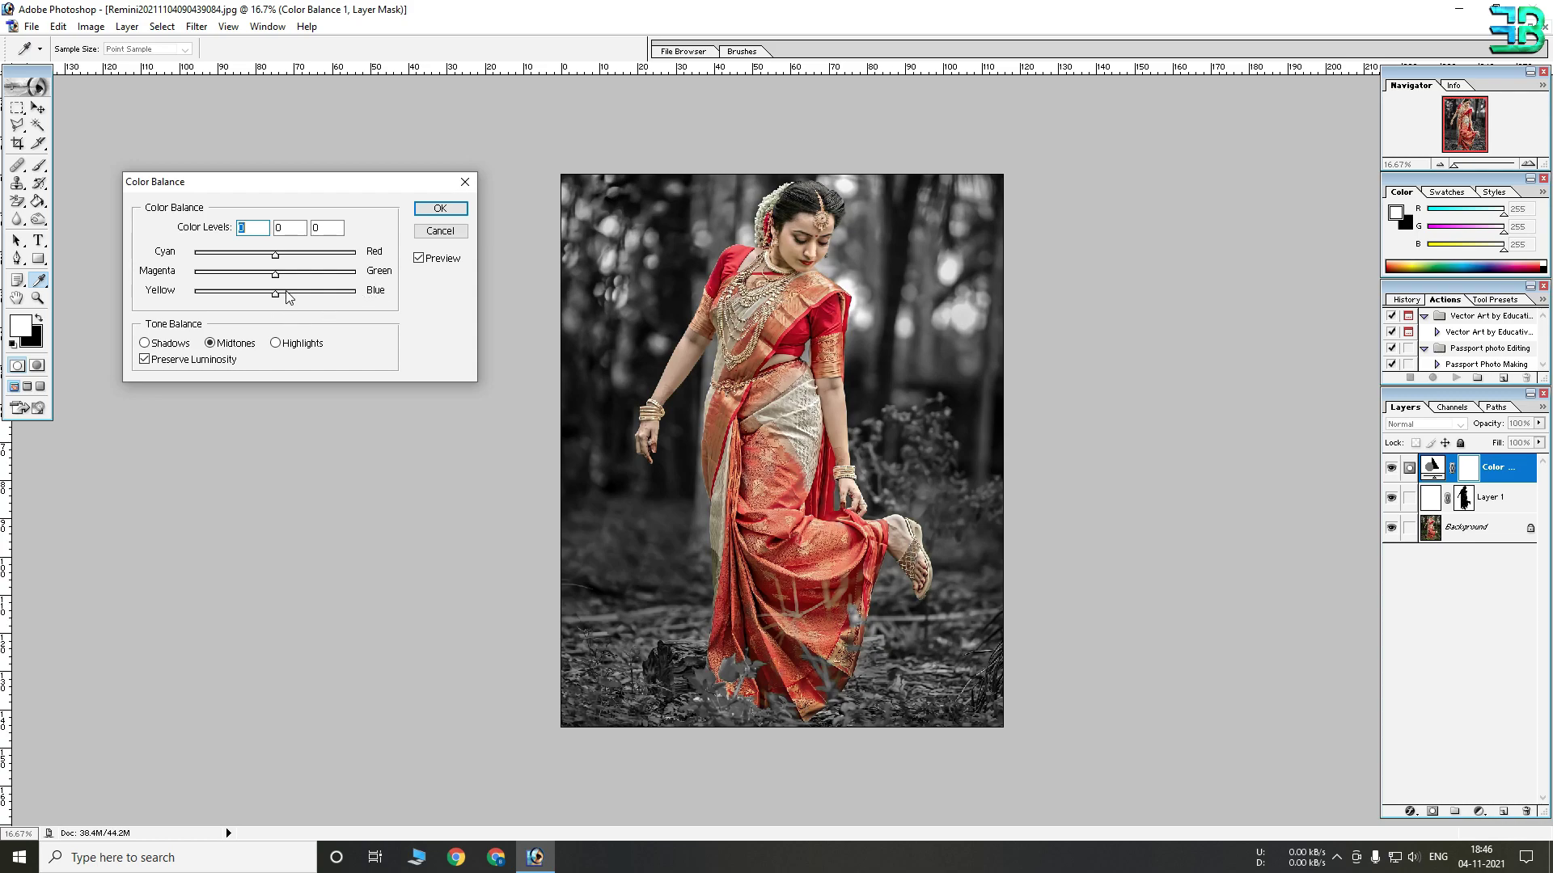
pyautogui.moveTo(283, 294); pyautogui.dragTo(286, 296)
pyautogui.moveTo(292, 305); pyautogui.dragTo(294, 306)
pyautogui.moveTo(269, 270); pyautogui.dragTo(277, 280)
pyautogui.click(275, 282)
pyautogui.moveTo(277, 258); pyautogui.dragTo(262, 257)
pyautogui.moveTo(276, 264); pyautogui.dragTo(272, 263)
# Shift the Color Balance highlights toward blue and cyan, apply the adjustment, and return to the Brush tool.
pyautogui.click(293, 346)
pyautogui.moveTo(290, 297); pyautogui.dragTo(293, 294)
pyautogui.moveTo(291, 294); pyautogui.dragTo(291, 295)
pyautogui.moveTo(275, 255); pyautogui.dragTo(264, 255)
pyautogui.click(440, 209)
pyautogui.press('b')
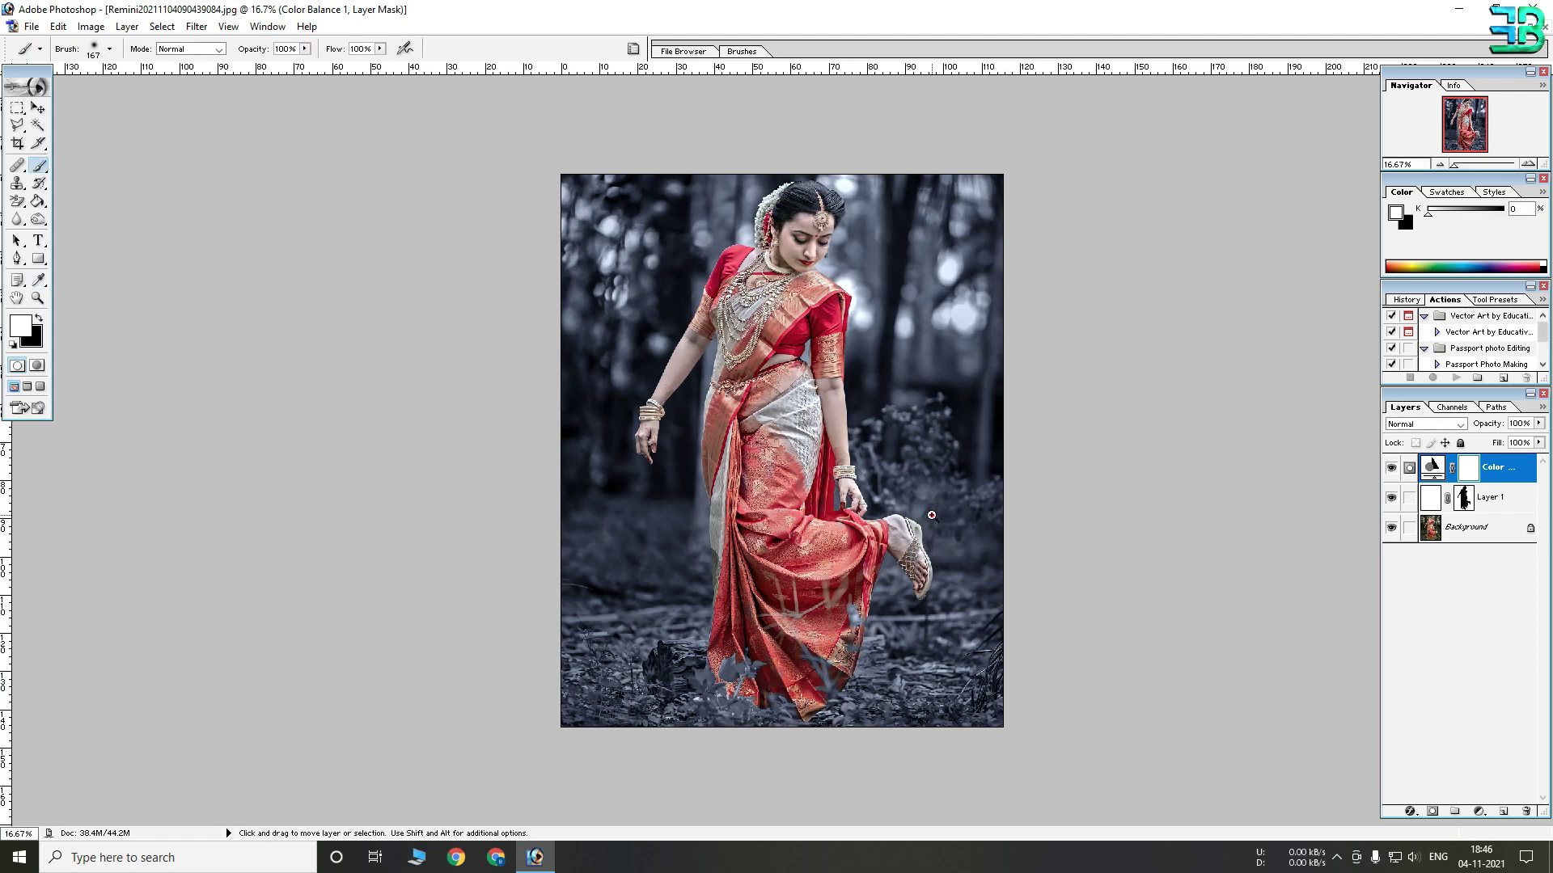
# Inspect the figure and compare the photo with and without the Color Balance adjustment.
pyautogui.hotkey('ctrl', '+')
pyautogui.hotkey('ctrl', '+')
pyautogui.scroll(5, 967, 382)
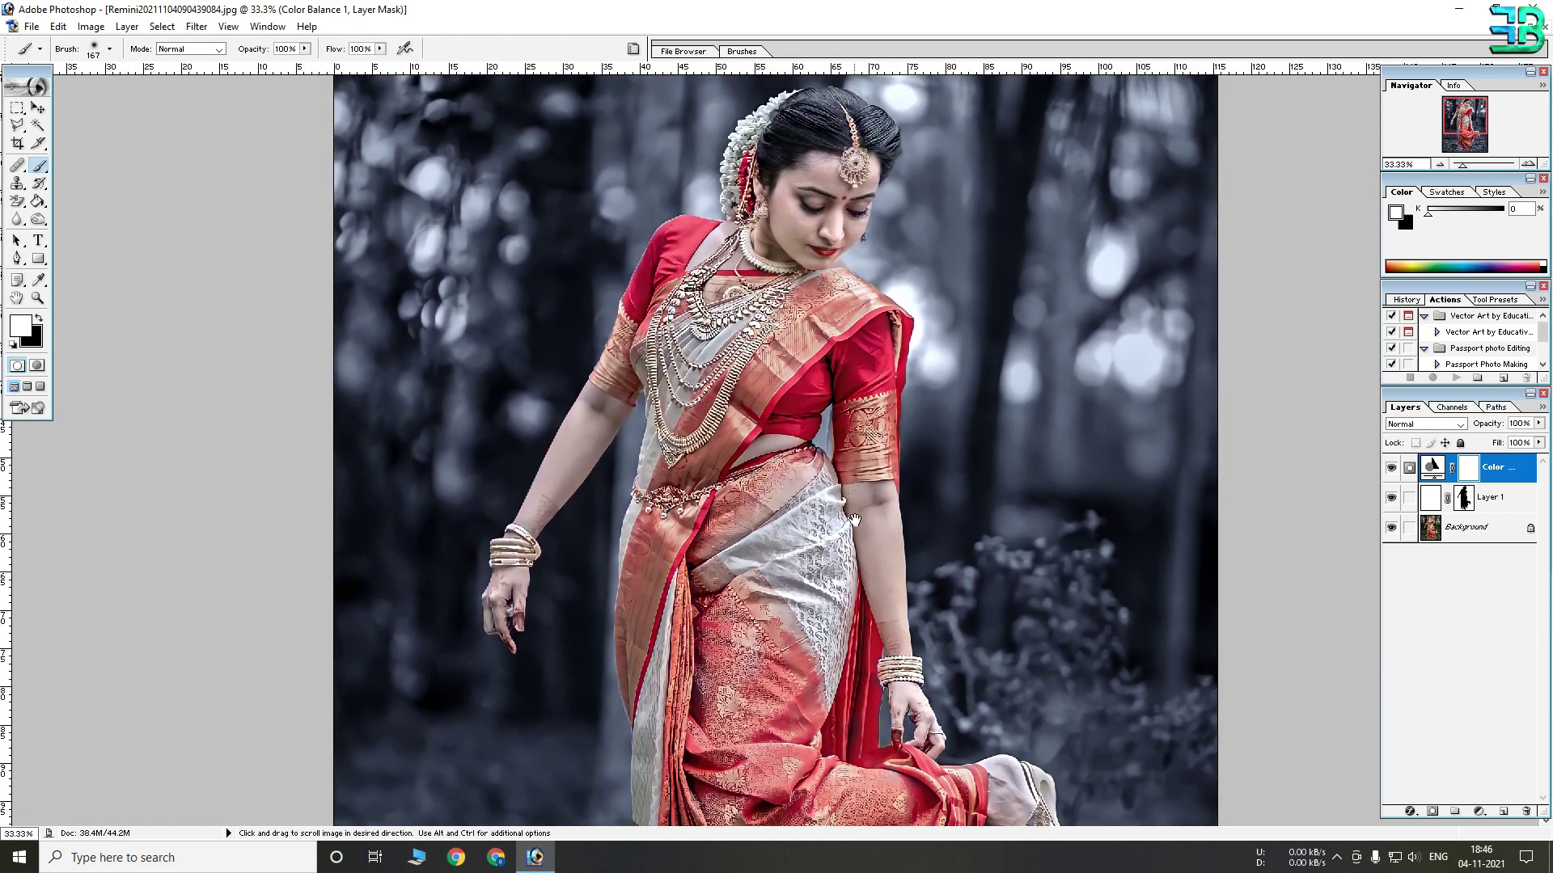
pyautogui.scroll(-4, 967, 567)
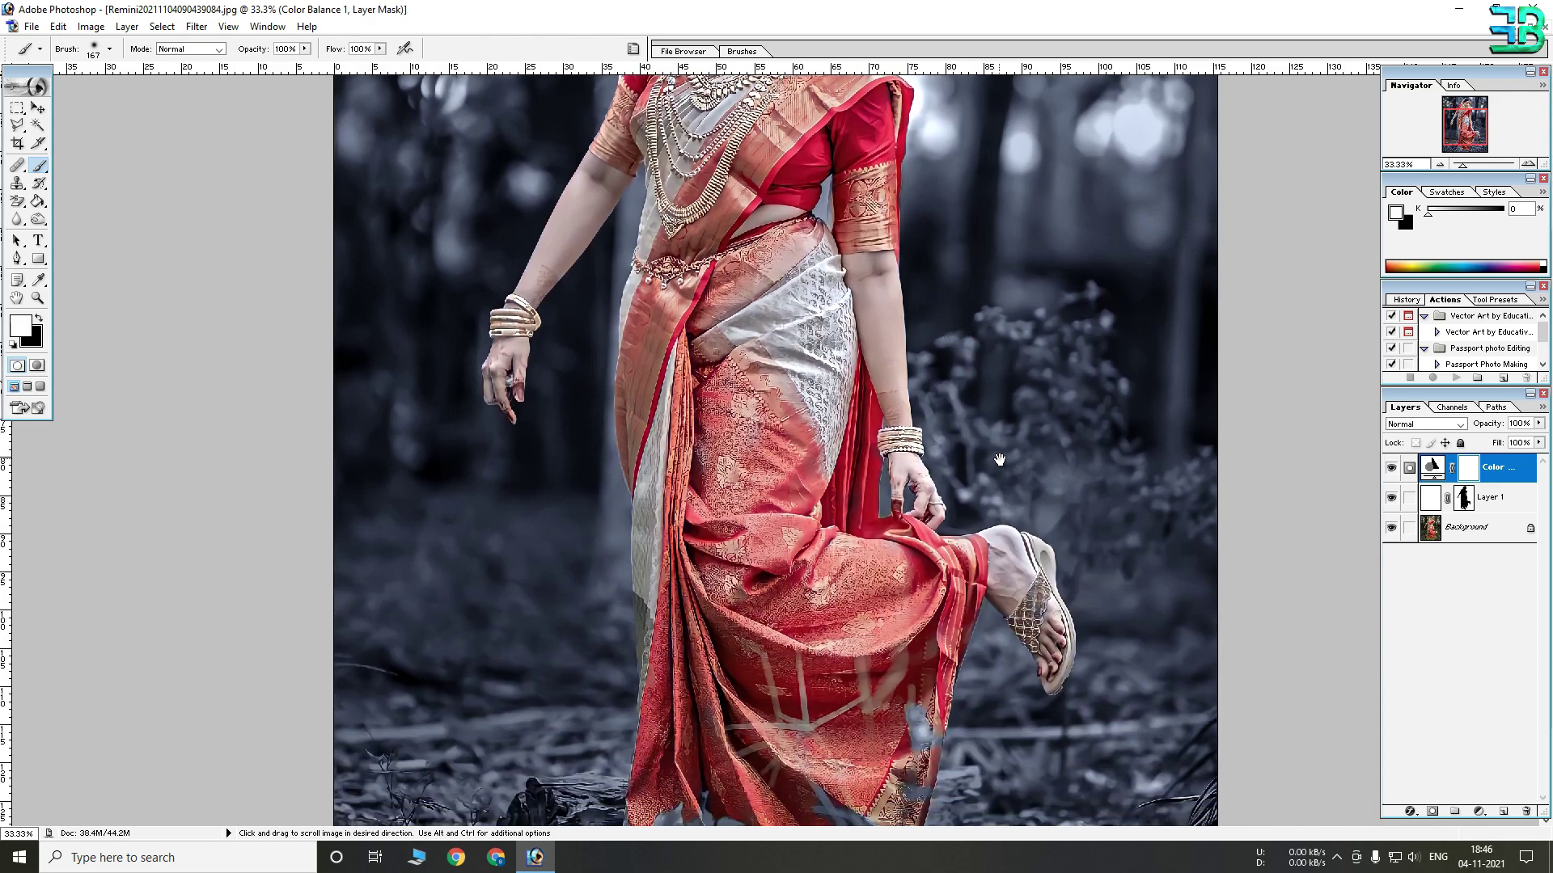
pyautogui.hotkey('ctrl', '-')
pyautogui.hotkey('ctrl', '-')
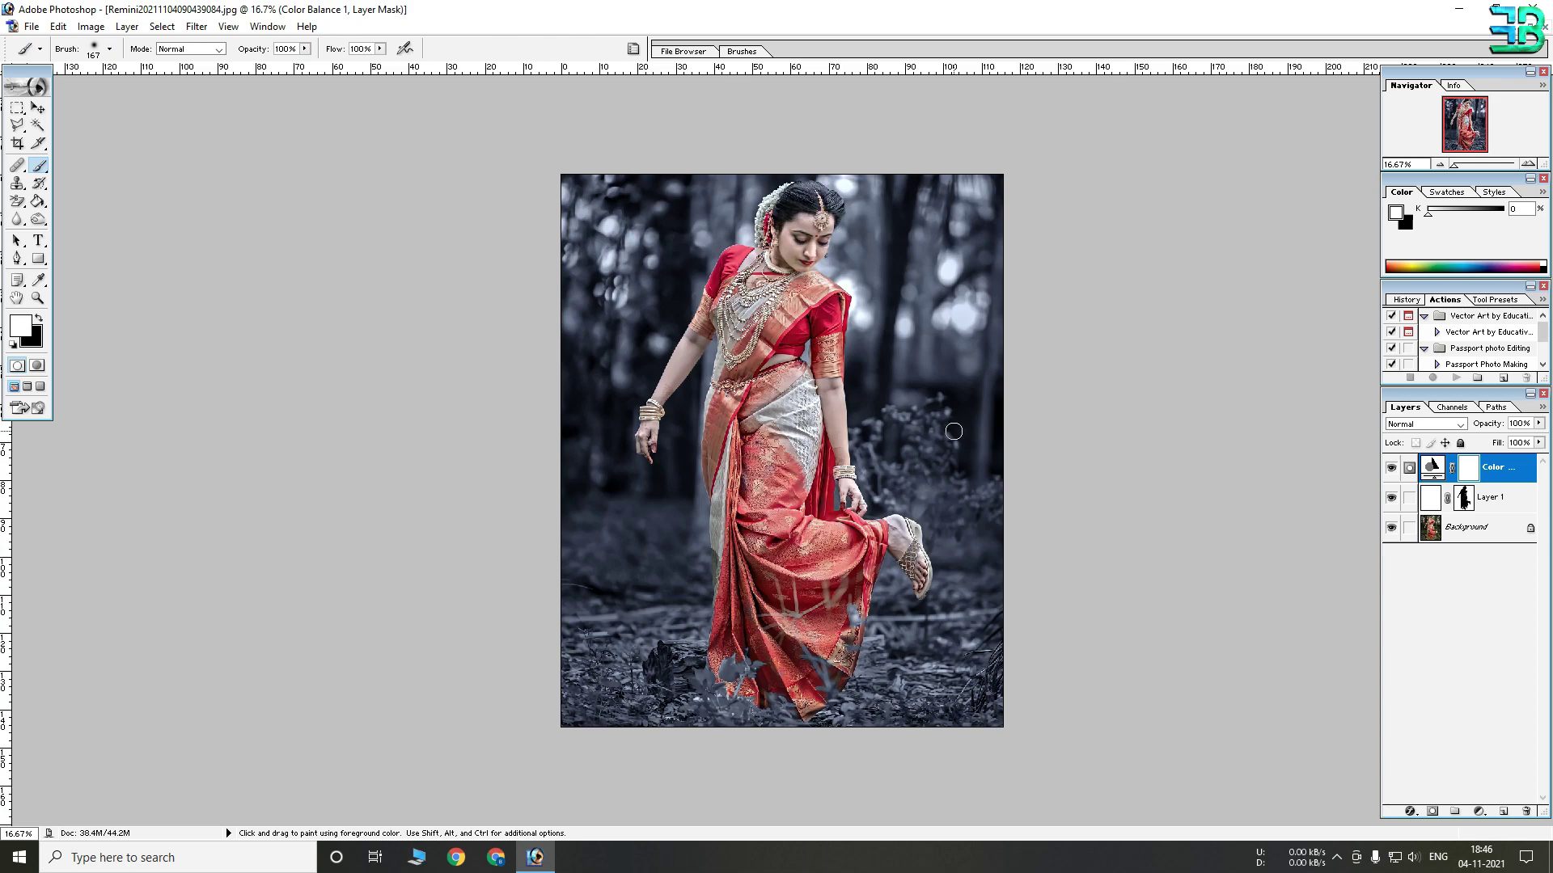
pyautogui.click(1391, 469)
pyautogui.click(1391, 468)
pyautogui.click(1391, 469)
pyautogui.click(1391, 468)
pyautogui.click(1391, 468)
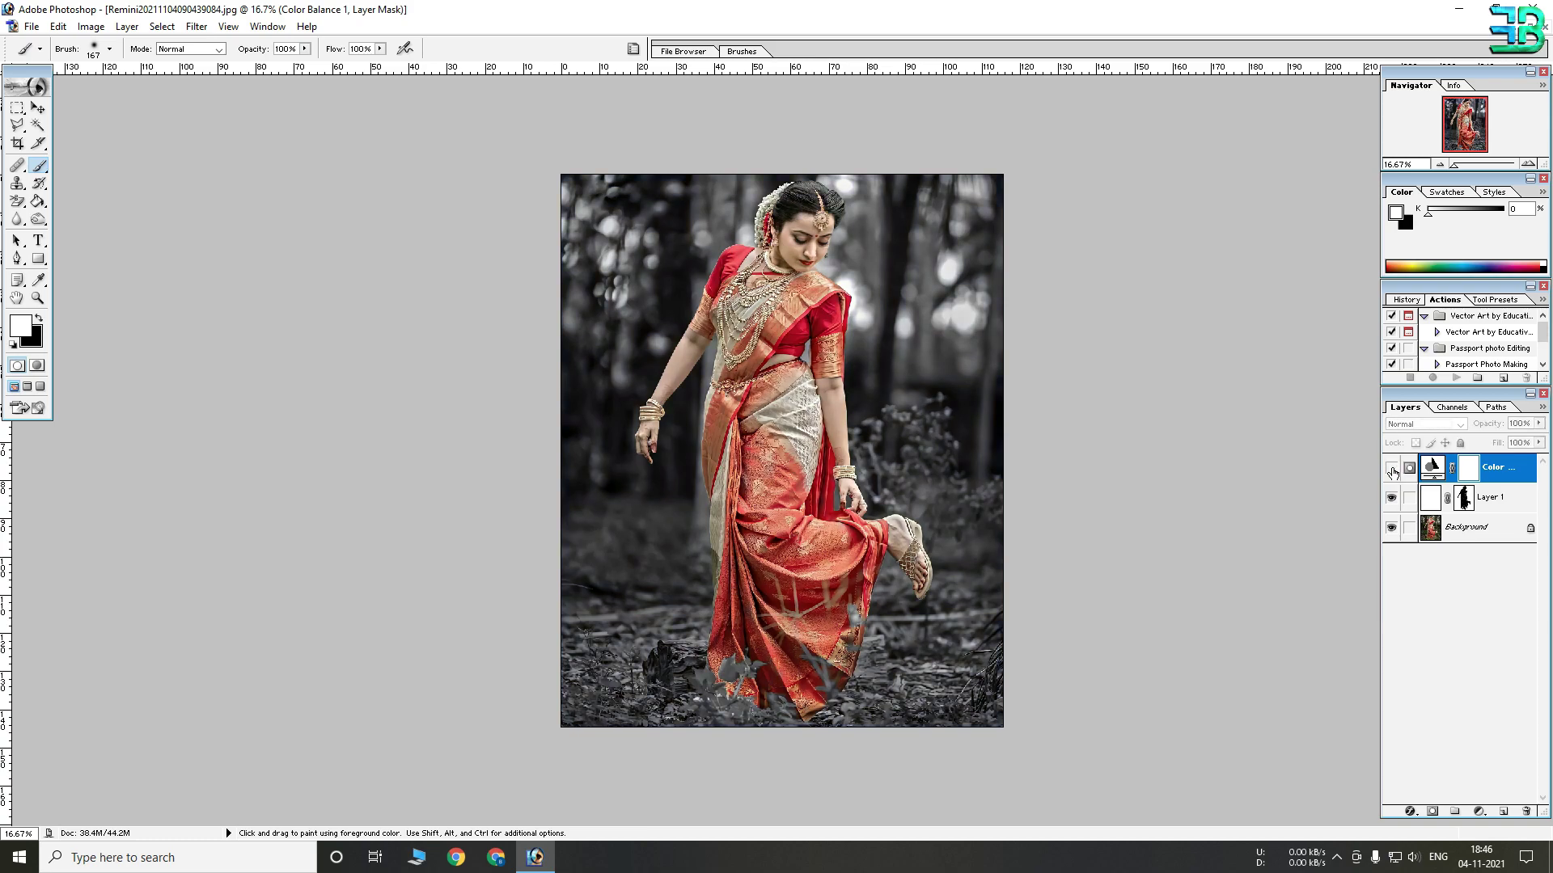
pyautogui.click(1391, 468)
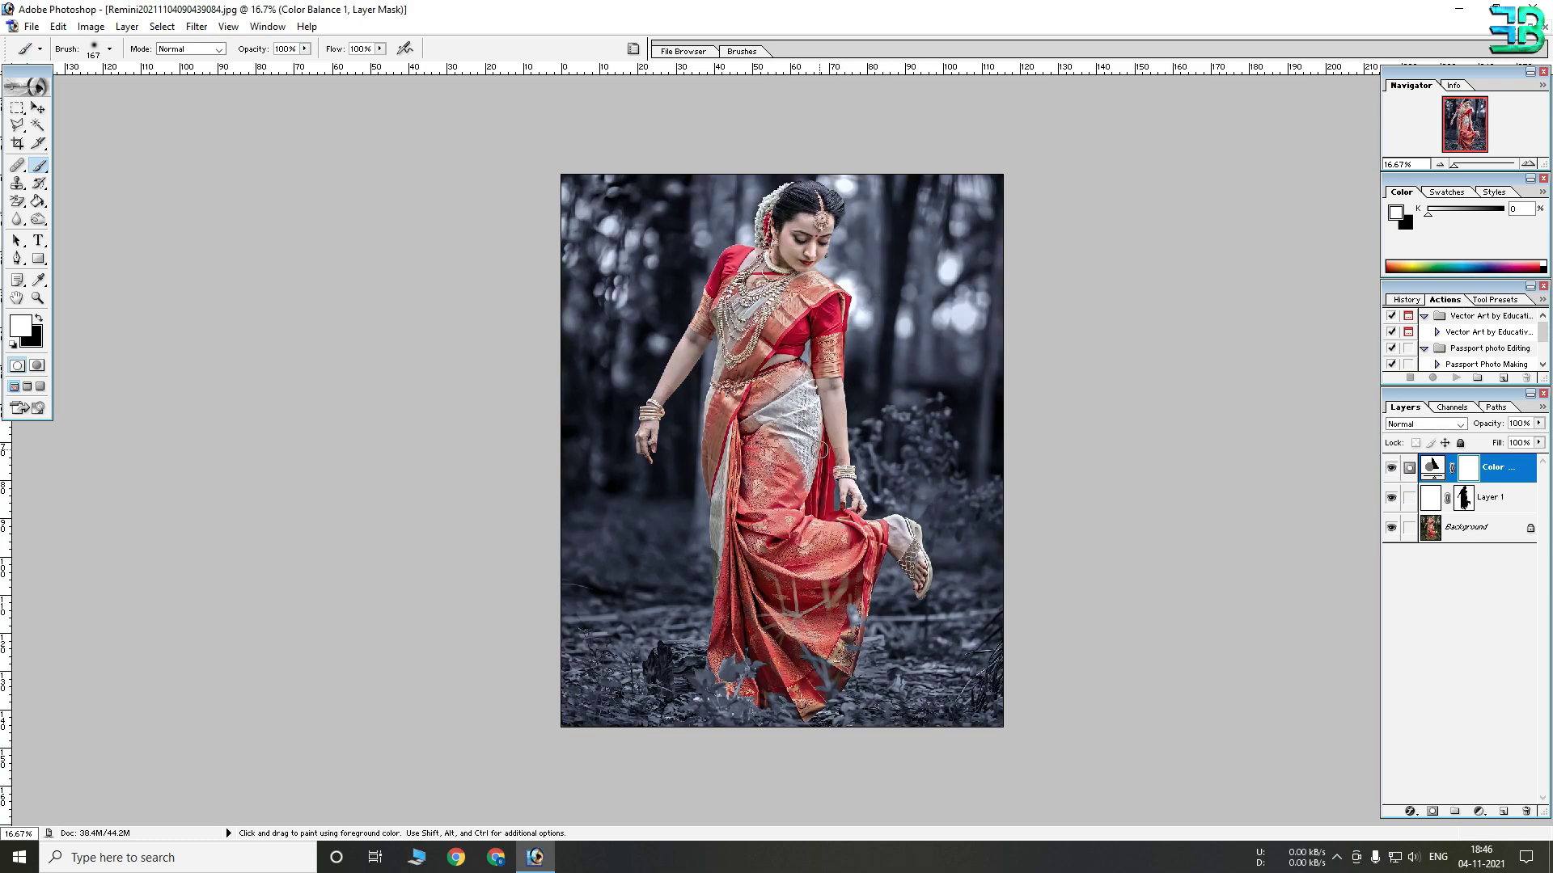
# Examine the saree, jewelry and skin up close against the blue-tinted background.
pyautogui.keyDown('ctrl'); pyautogui.click(878, 390); pyautogui.keyUp('ctrl')
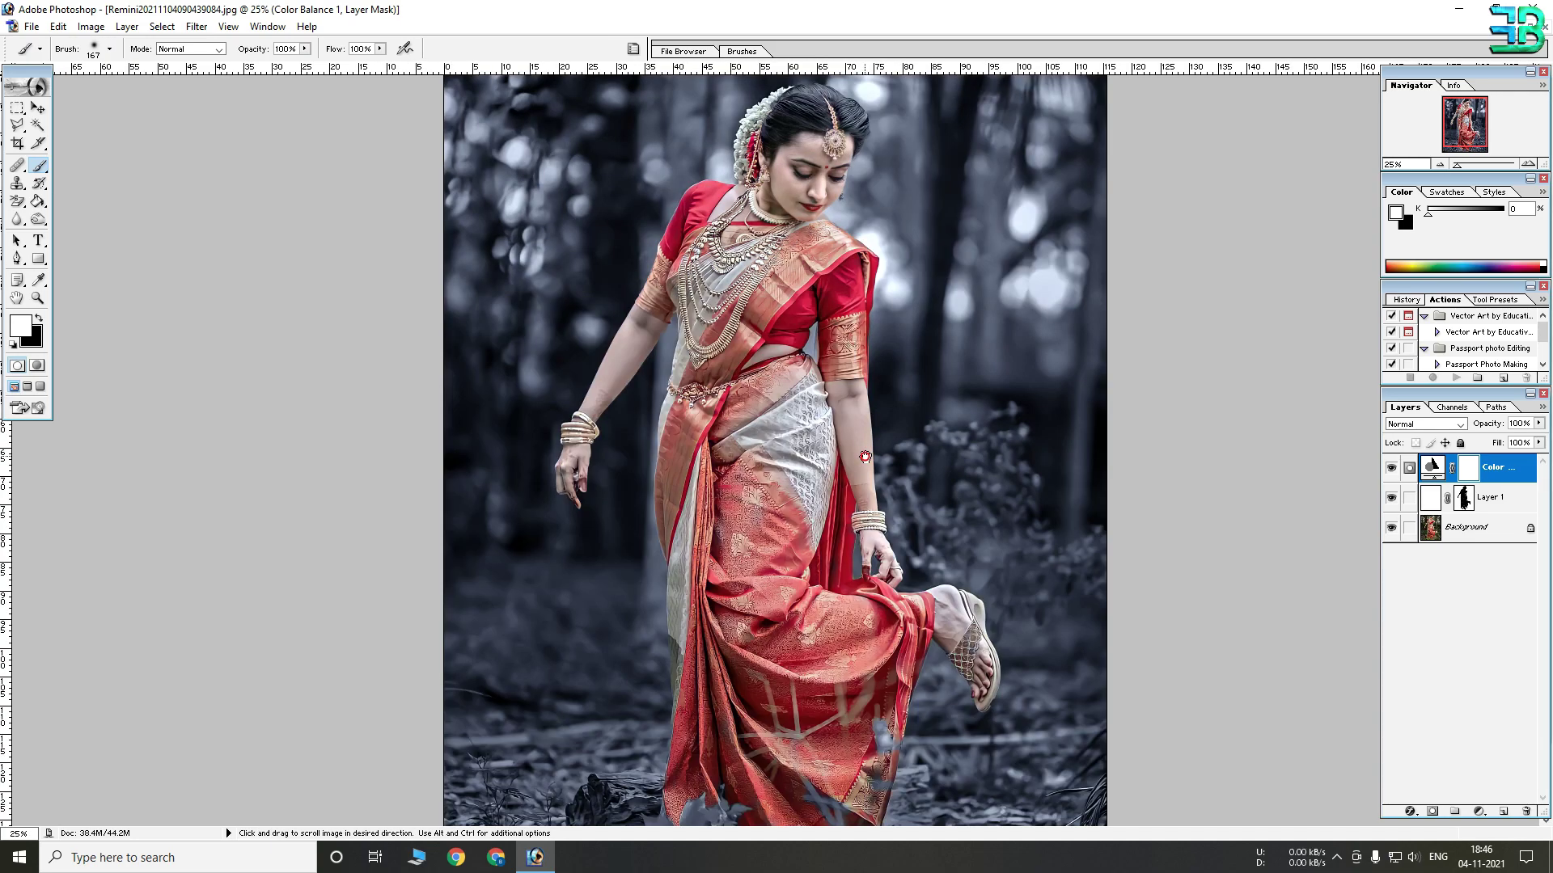
pyautogui.moveTo(867, 439); pyautogui.dragTo(854, 365)
pyautogui.keyDown('alt'); pyautogui.click(1039, 460); pyautogui.keyUp('alt')
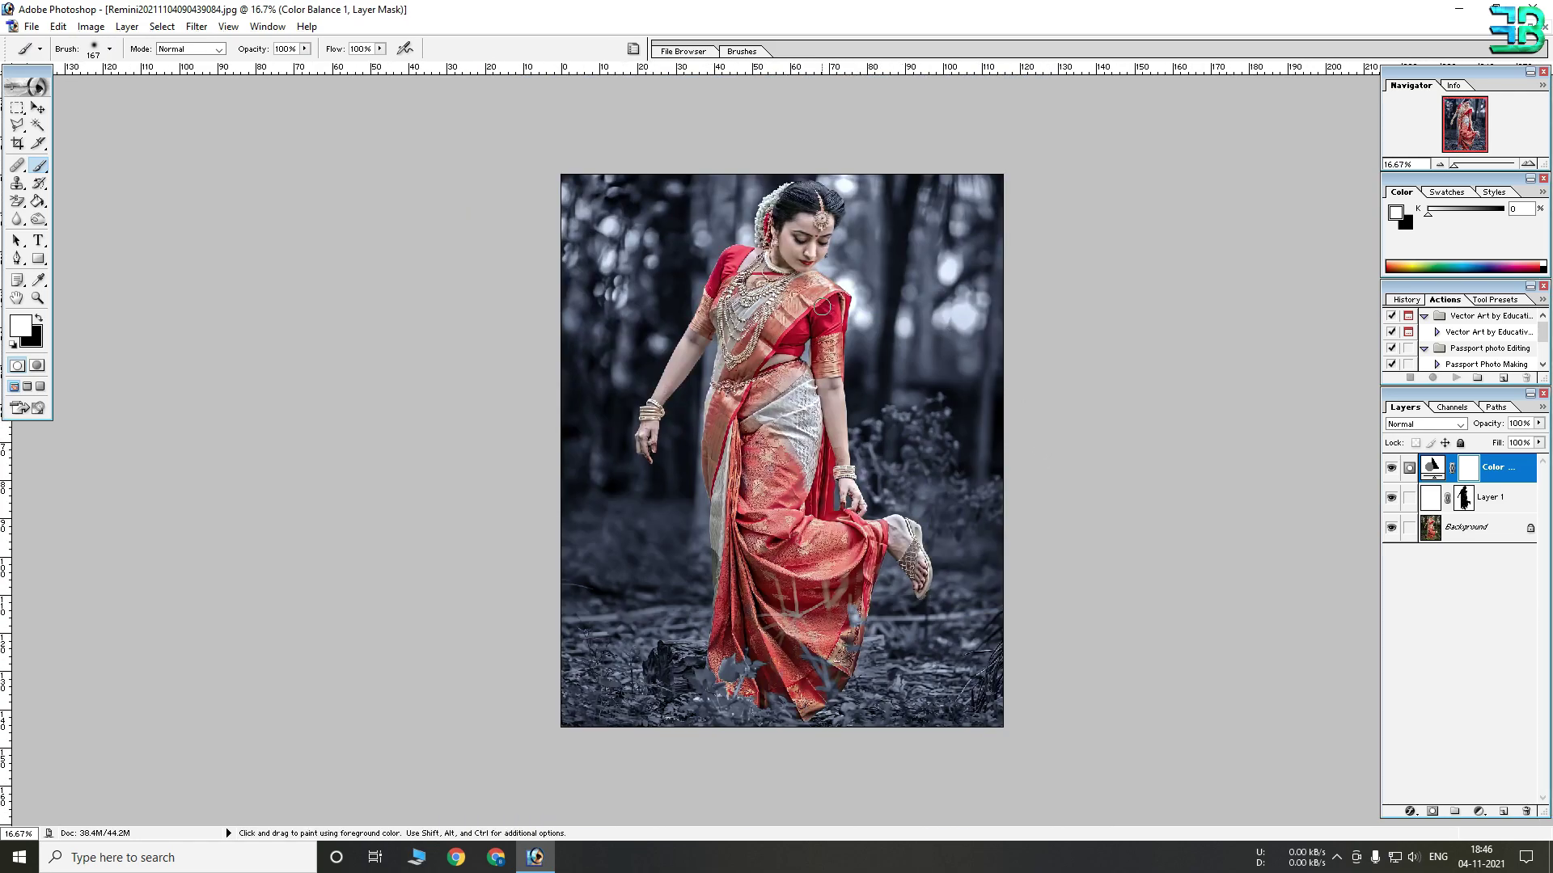
pyautogui.moveTo(712, 261); pyautogui.dragTo(762, 353)
pyautogui.moveTo(1113, 461); pyautogui.dragTo(875, 320)
pyautogui.keyDown('alt'); pyautogui.click(871, 308); pyautogui.keyUp('alt')
pyautogui.keyDown('alt'); pyautogui.click(865, 288); pyautogui.keyUp('alt')
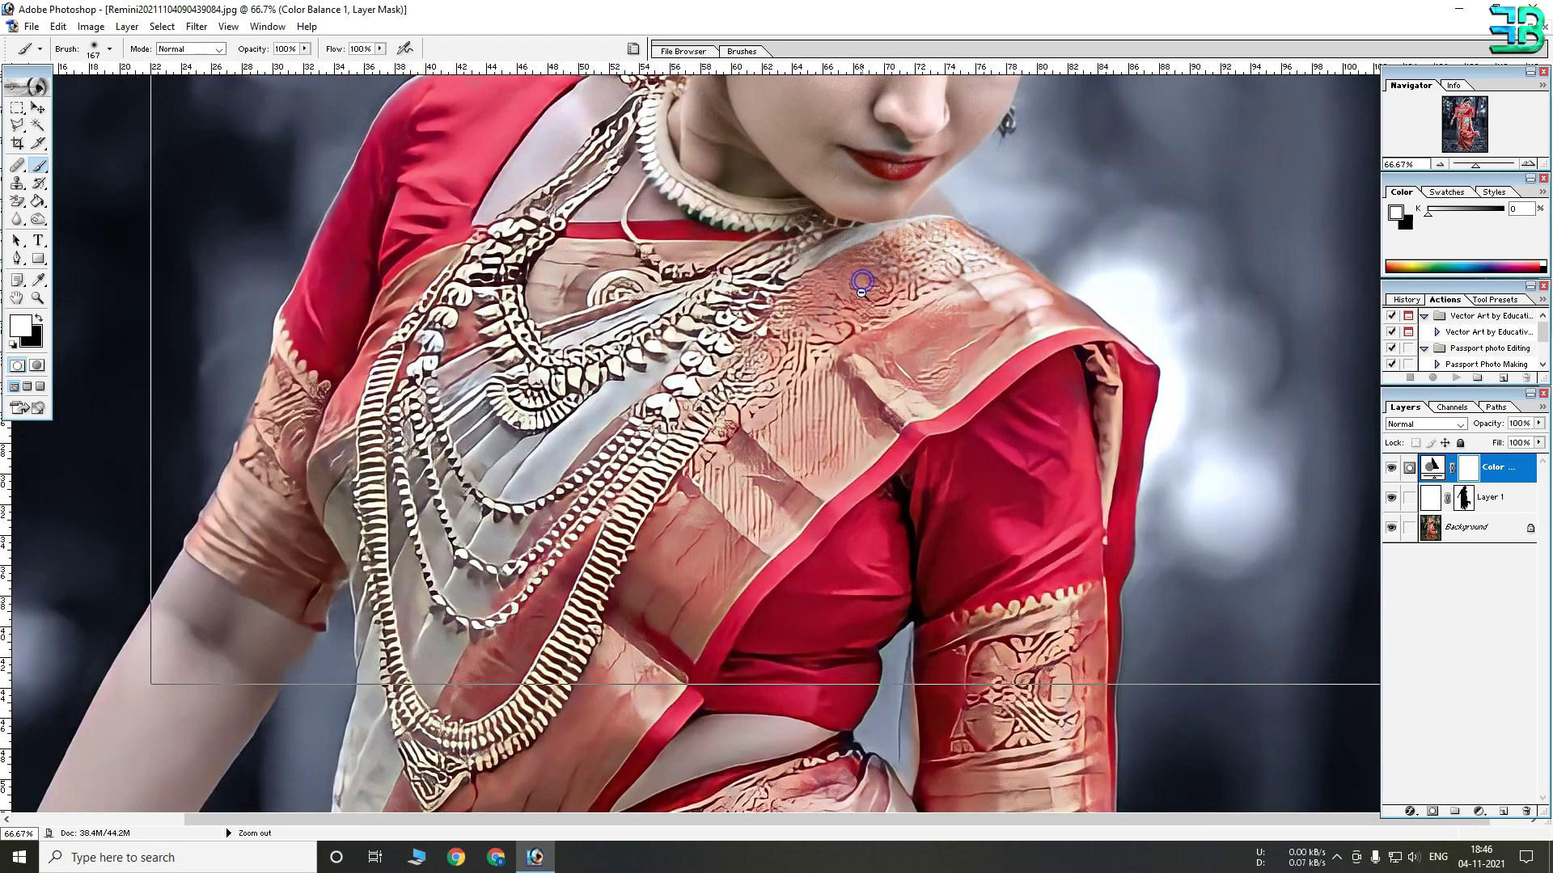
pyautogui.keyDown('alt'); pyautogui.click(868, 339); pyautogui.keyUp('alt')
pyautogui.keyDown('alt'); pyautogui.click(875, 467); pyautogui.keyUp('alt')
pyautogui.keyDown('alt'); pyautogui.click(875, 467); pyautogui.keyUp('alt')
# Add a Selective Color adjustment layer and set its Reds to Cyan -20, Magenta +100, Yellow -14 and Black +11.
pyautogui.click(1481, 812)
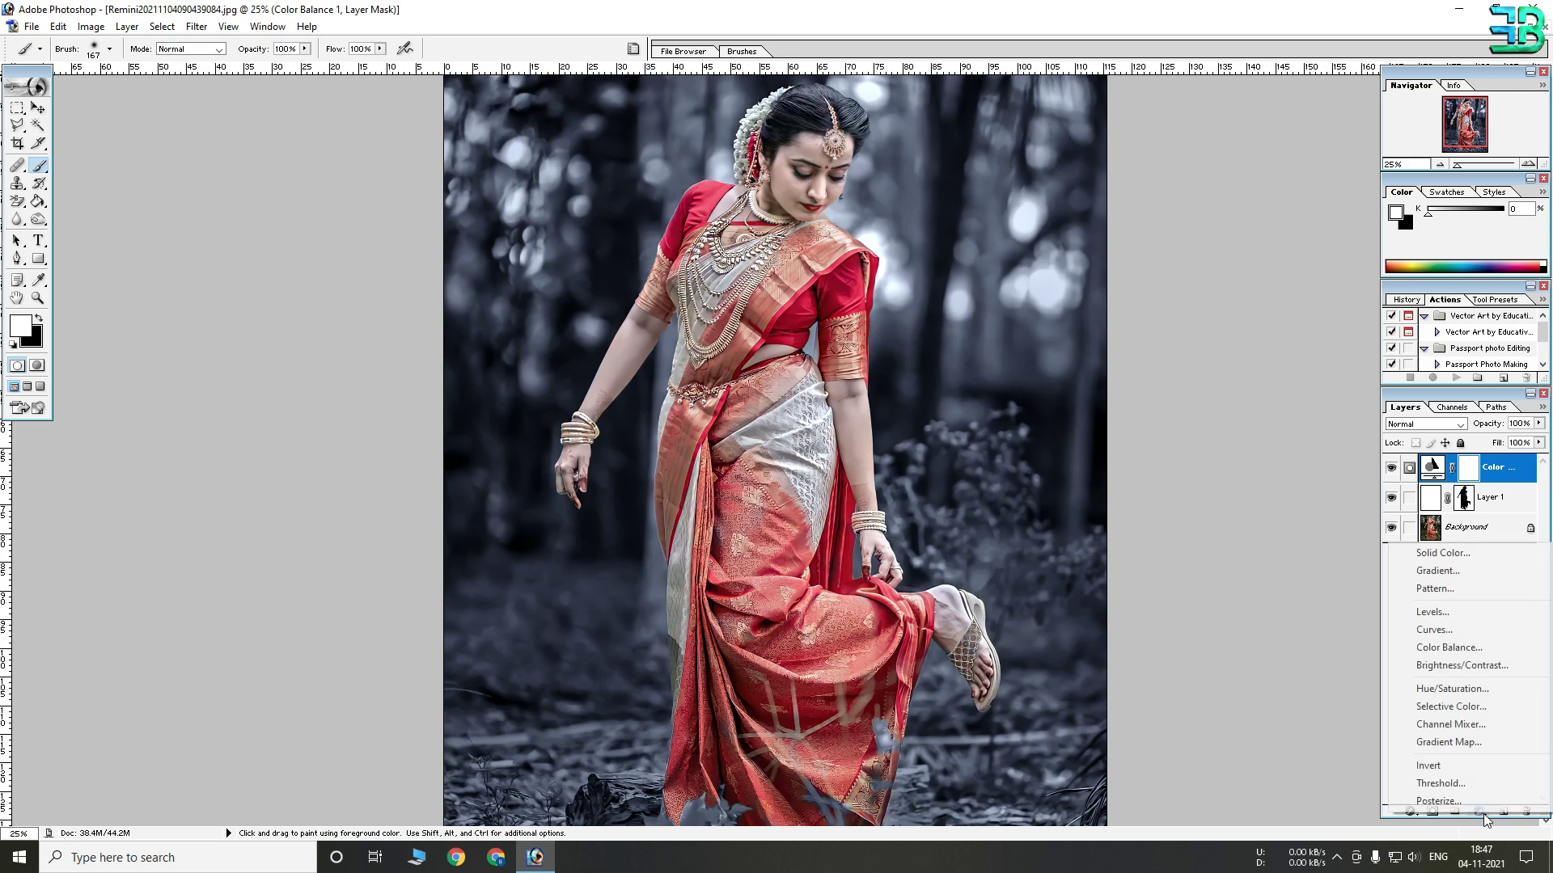
pyautogui.click(1452, 708)
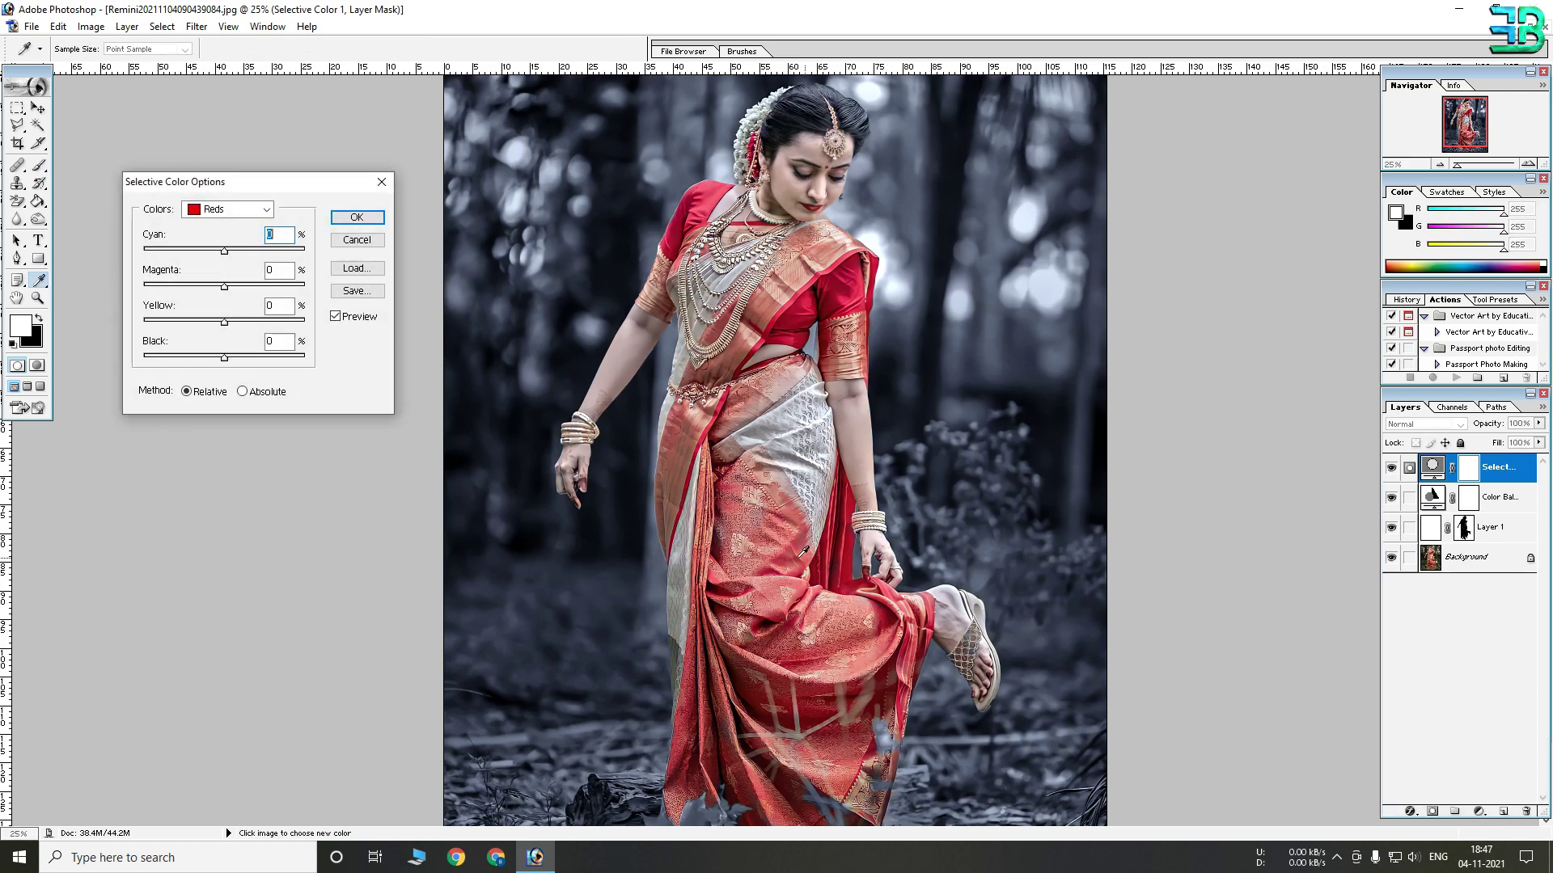
pyautogui.moveTo(270, 188); pyautogui.dragTo(321, 198)
pyautogui.moveTo(315, 203); pyautogui.dragTo(322, 208)
pyautogui.moveTo(755, 588)
pyautogui.mouseDown()
pyautogui.moveTo(756, 512)
pyautogui.moveTo(766, 572)
pyautogui.mouseUp()
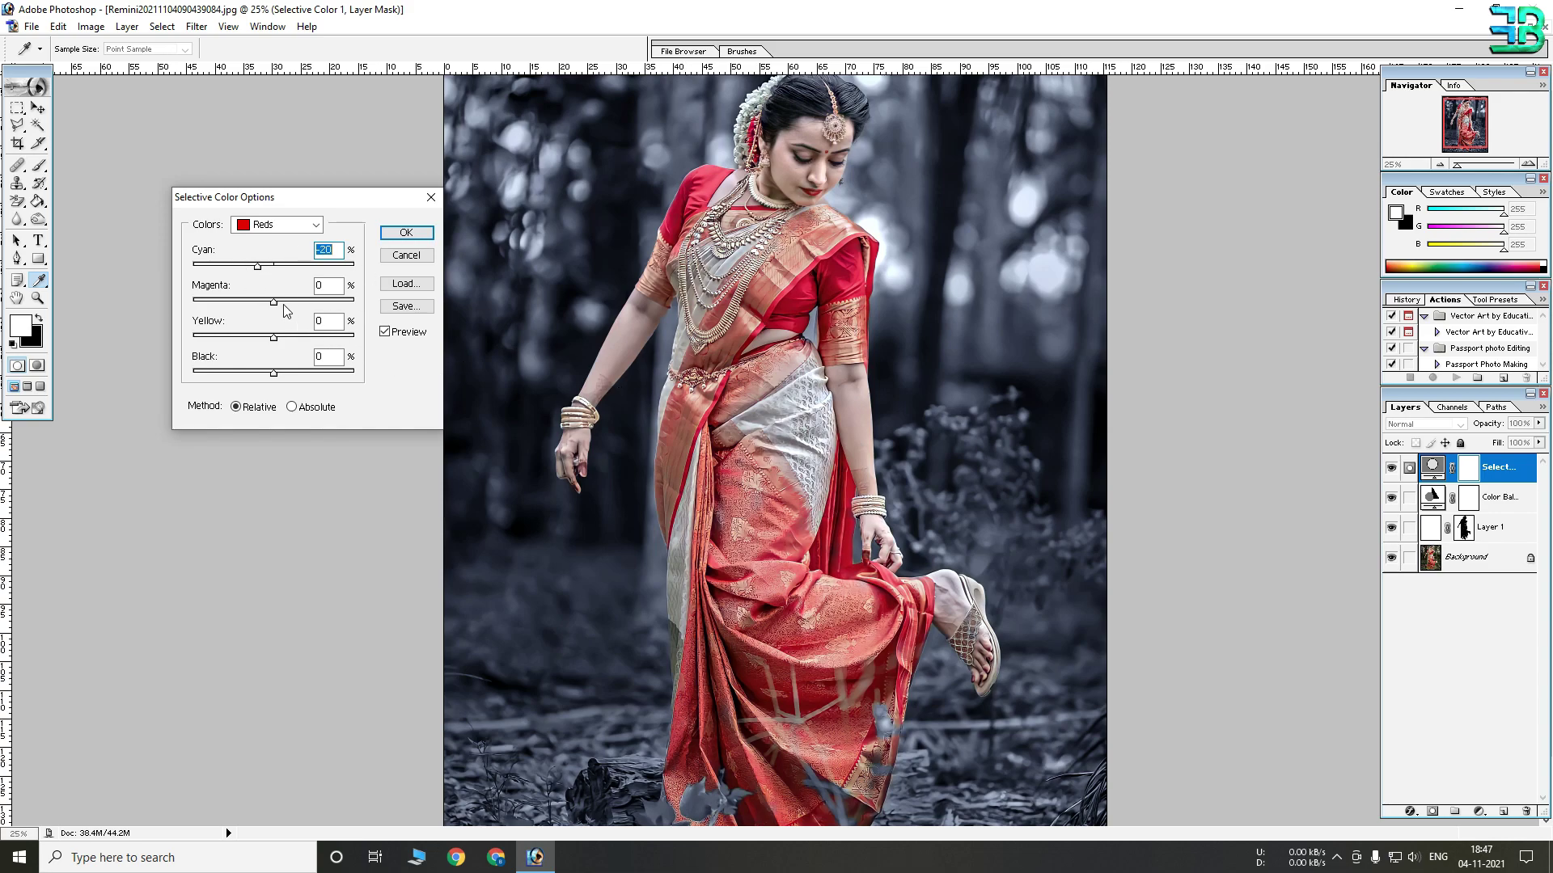
pyautogui.moveTo(274, 302); pyautogui.dragTo(557, 320)
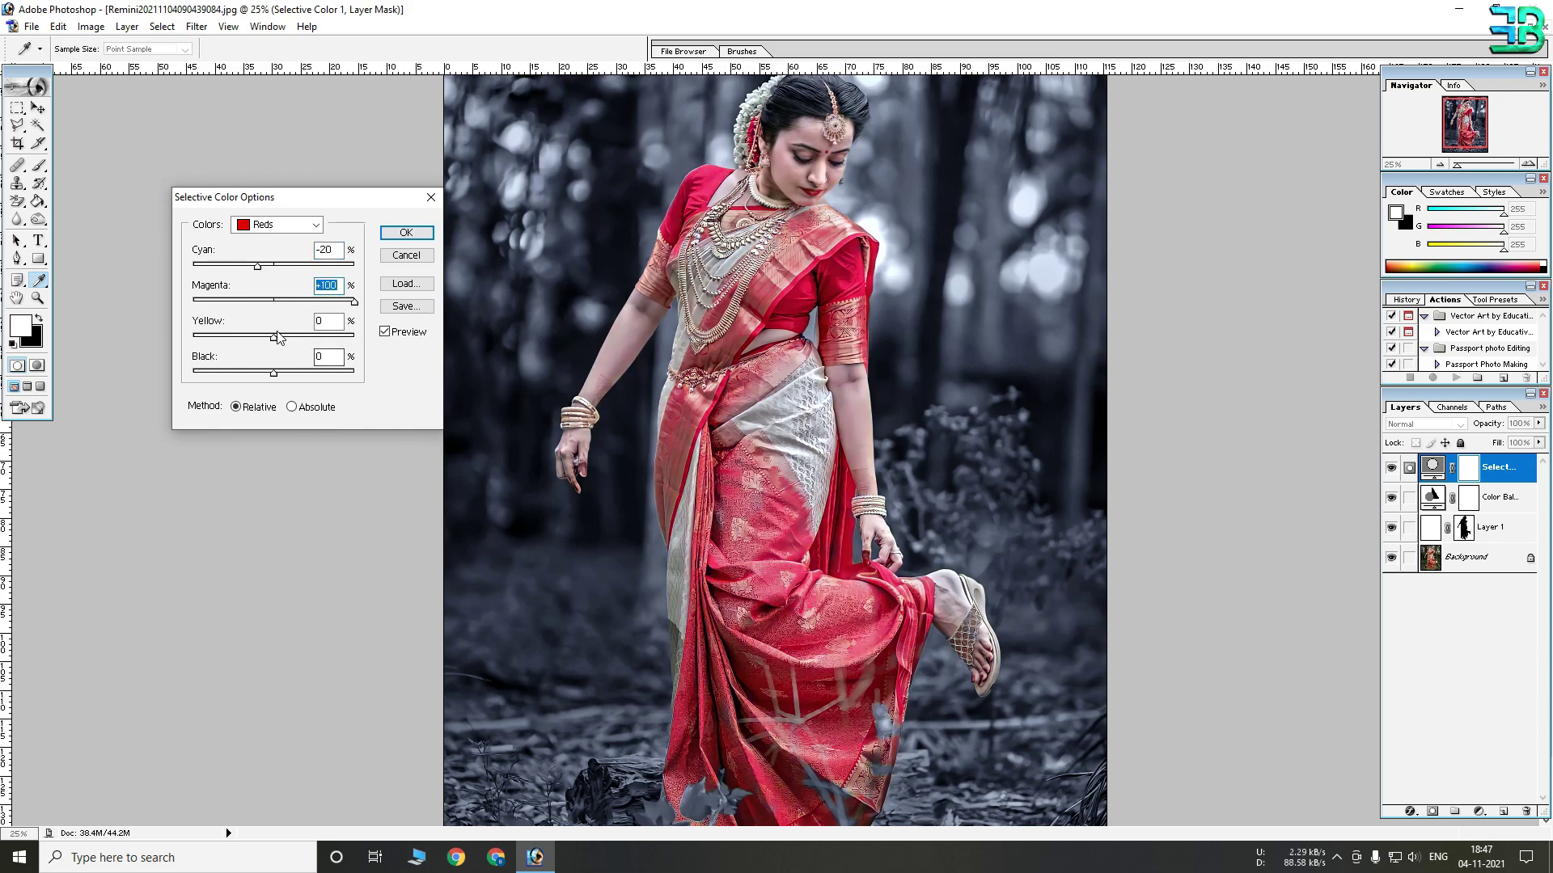
pyautogui.moveTo(276, 336)
pyautogui.mouseDown()
pyautogui.moveTo(246, 336)
pyautogui.moveTo(263, 350)
pyautogui.mouseUp()
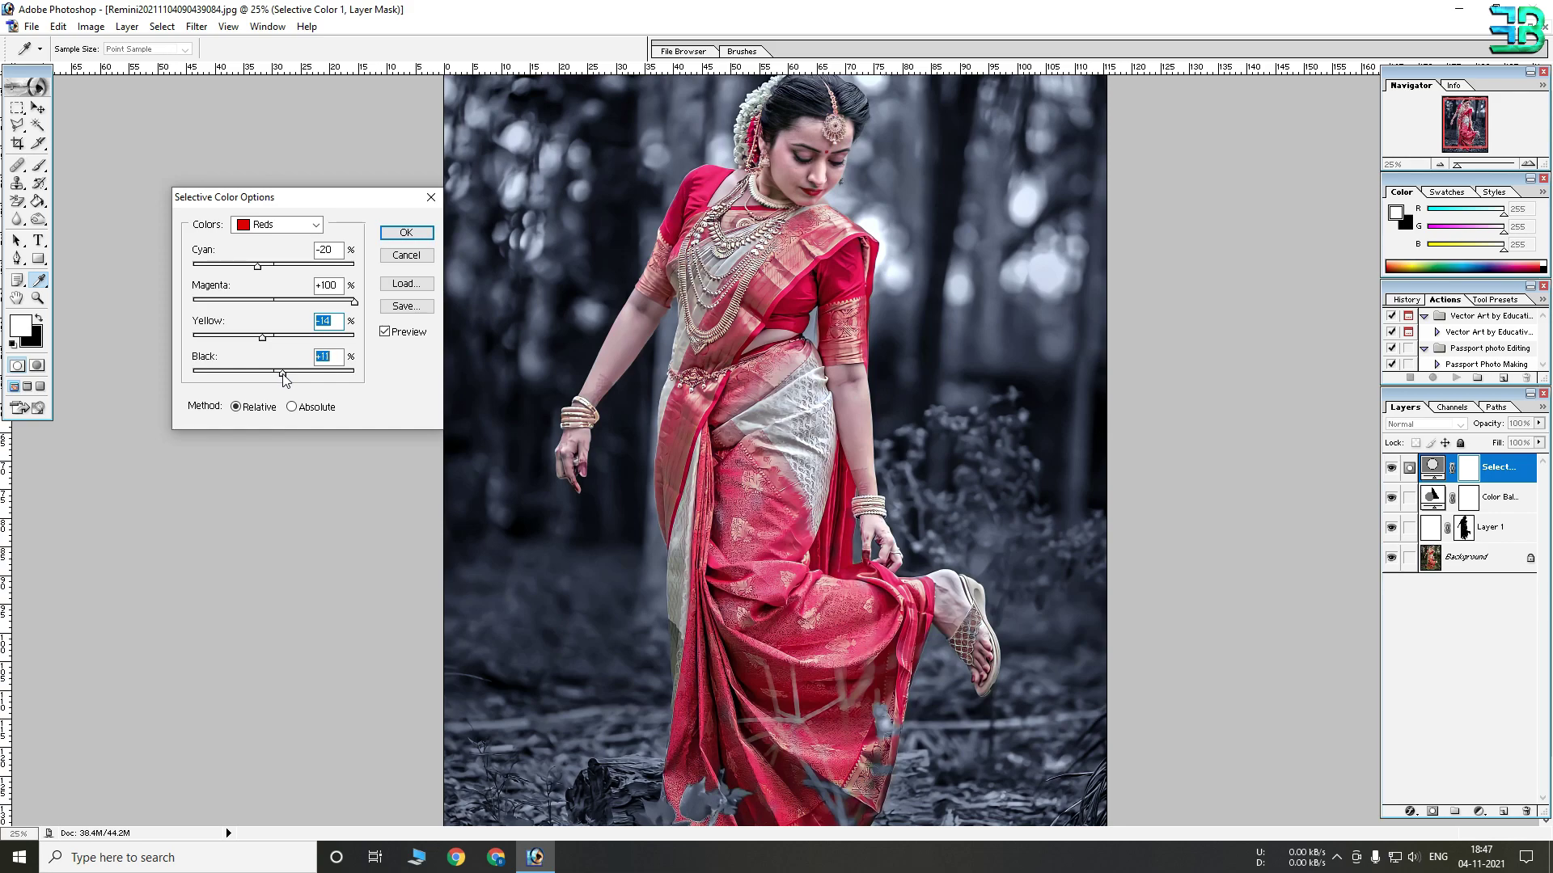
# Set the Selective Color Yellows to Cyan -100, Magenta +100, Yellow +100 and Black +13.
pyautogui.click(280, 227)
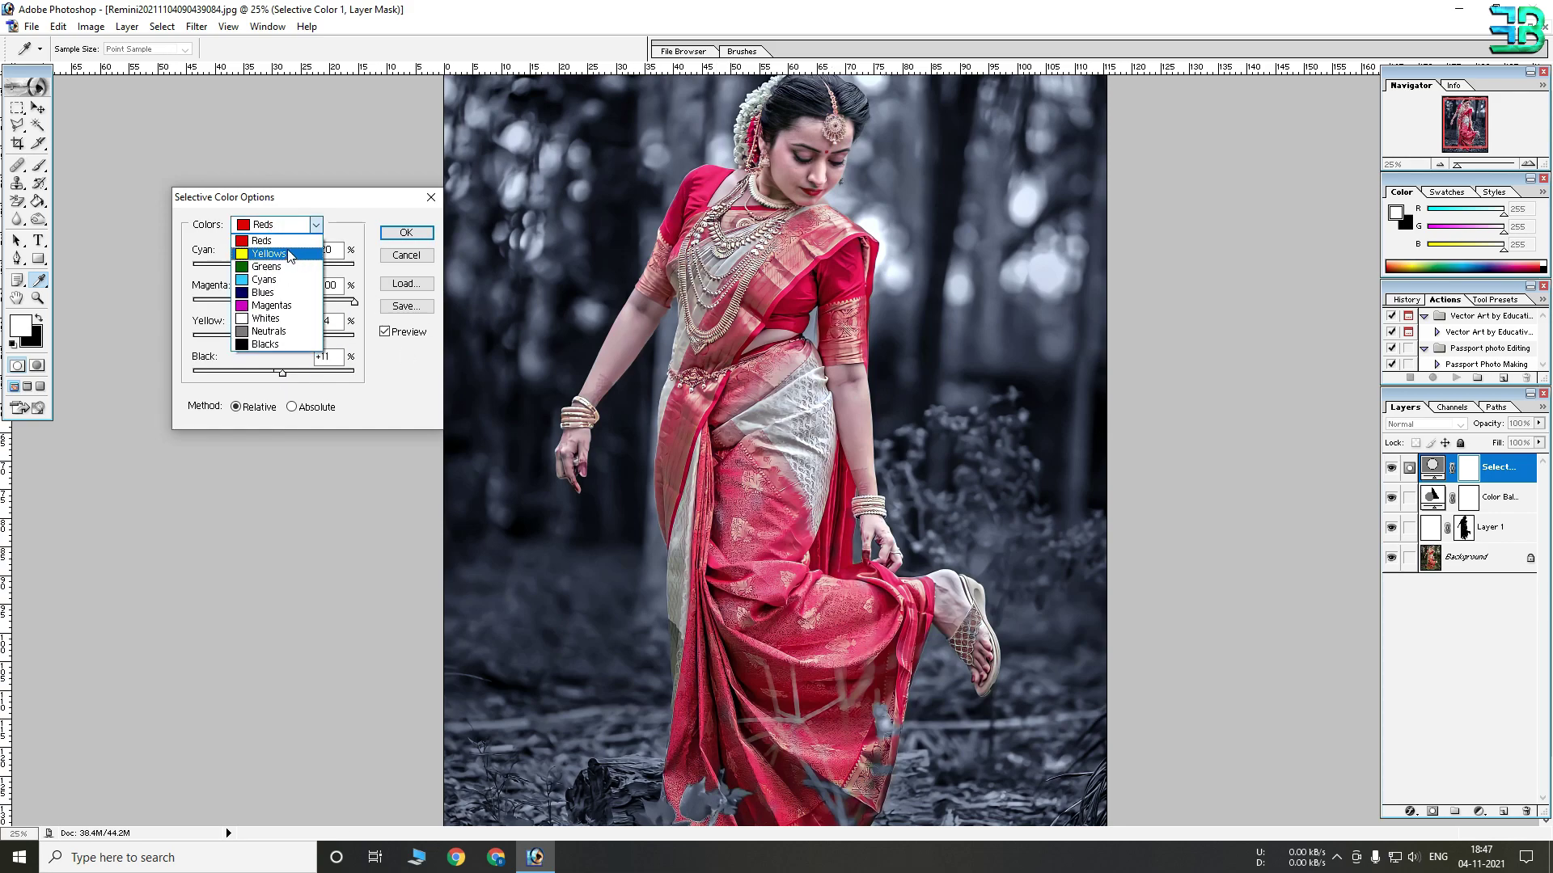
pyautogui.click(289, 256)
pyautogui.press('Tab')
pyautogui.moveTo(325, 262); pyautogui.dragTo(499, 270)
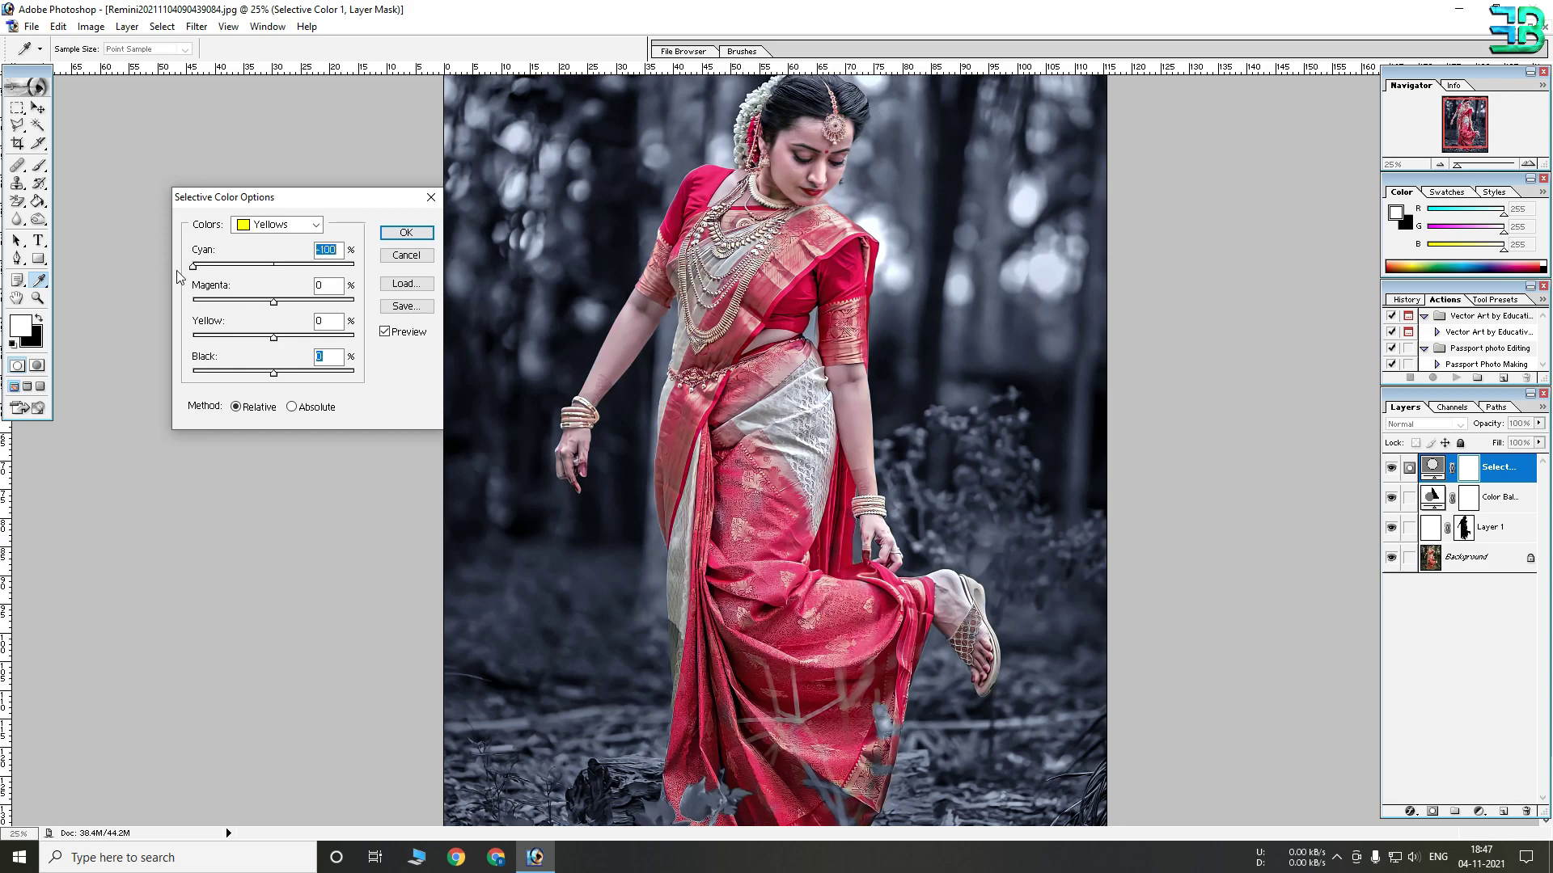
pyautogui.moveTo(275, 302); pyautogui.dragTo(354, 302)
pyautogui.moveTo(276, 340); pyautogui.dragTo(140, 339)
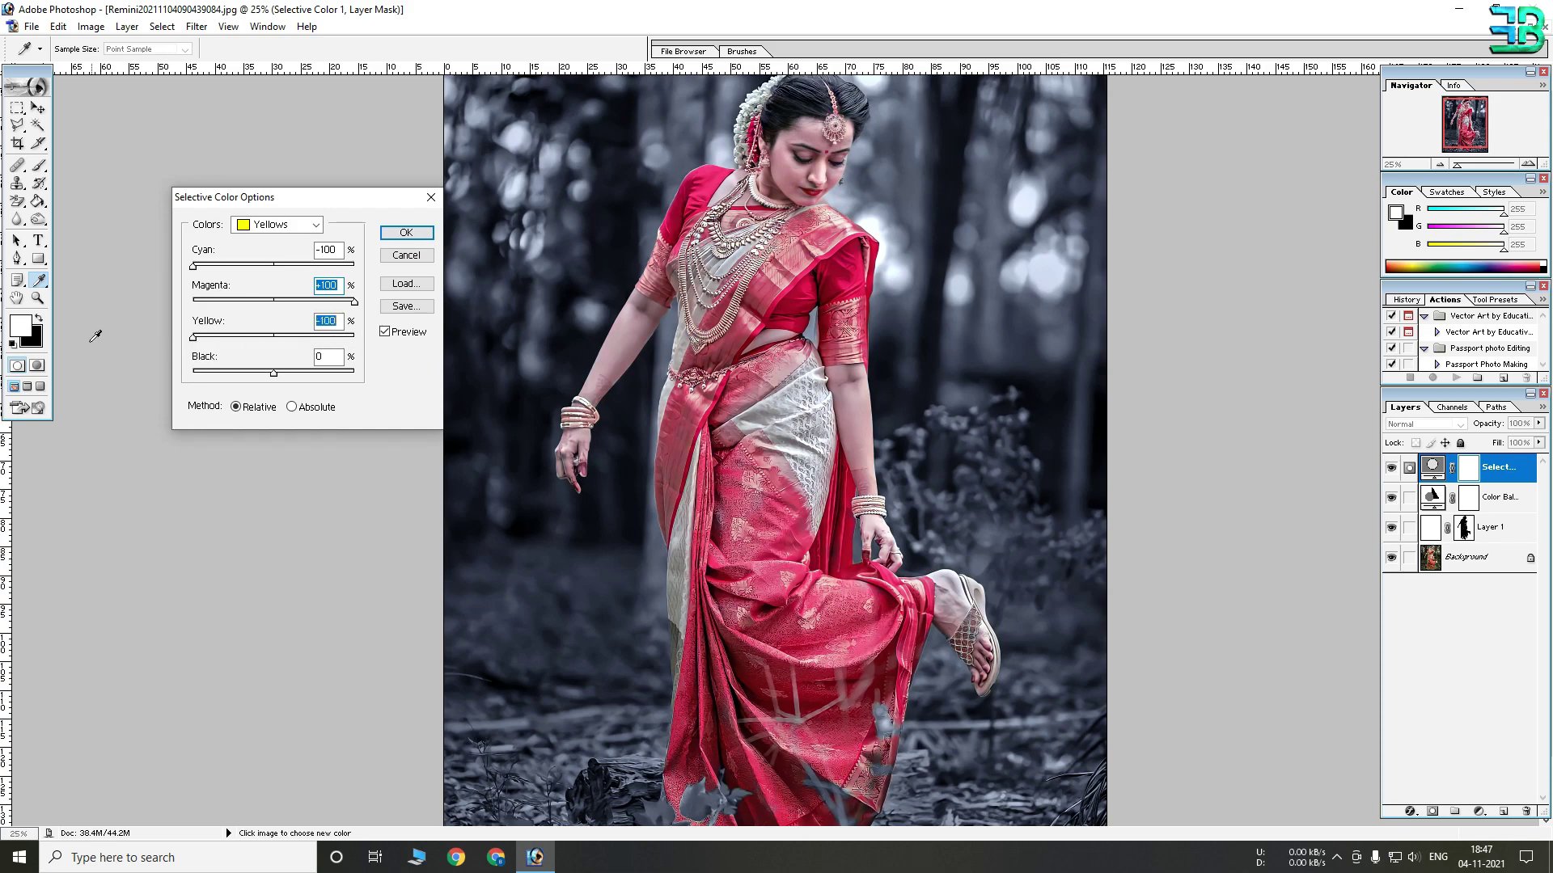
pyautogui.moveTo(271, 340); pyautogui.dragTo(404, 345)
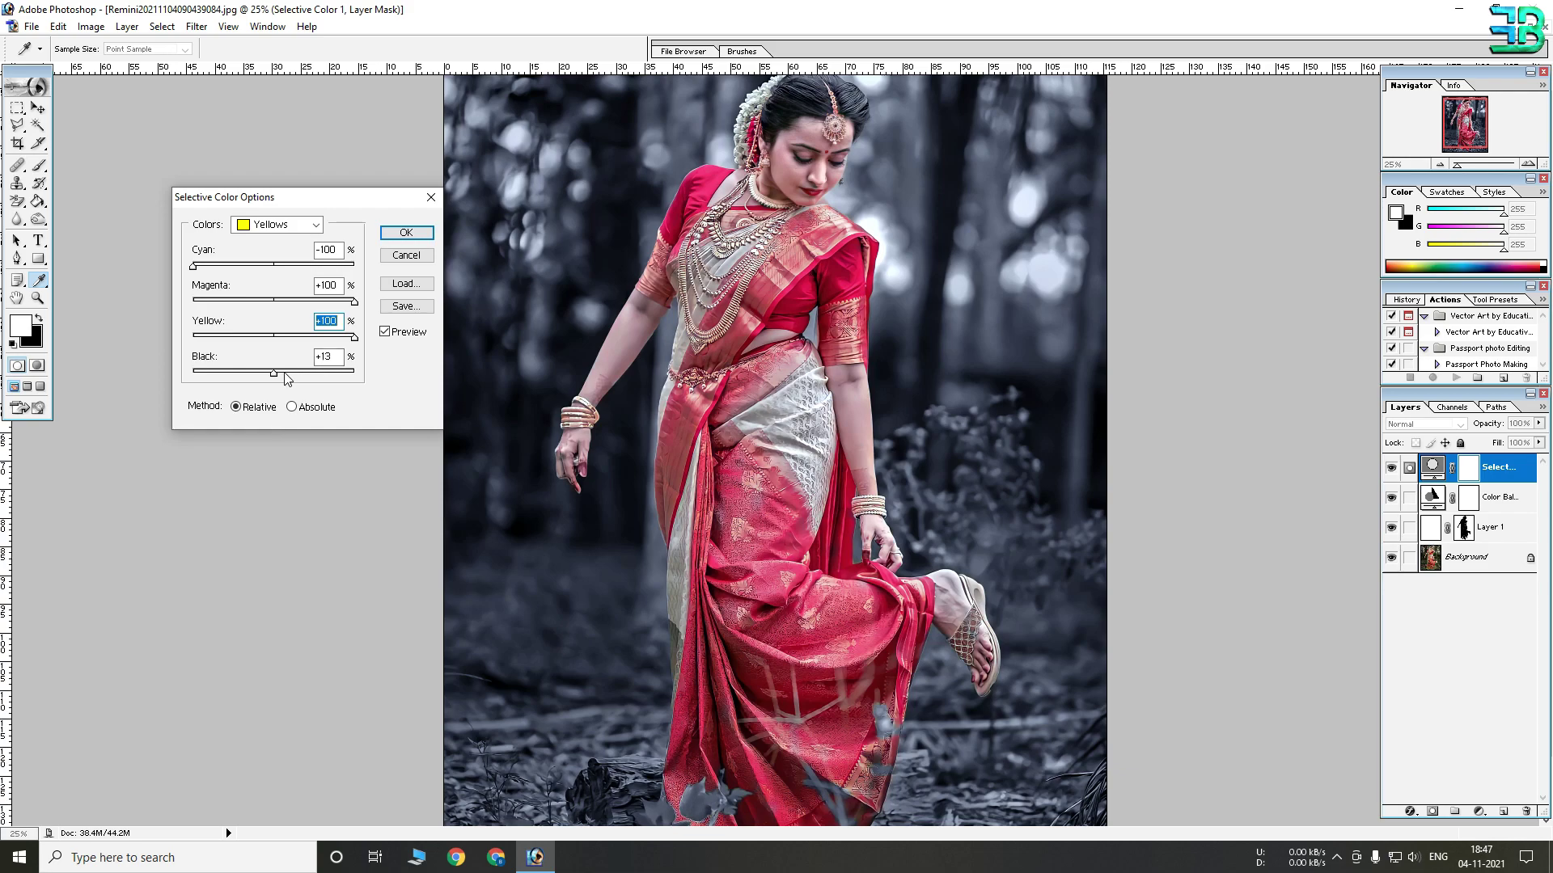
# Set the Selective Color Magentas to Cyan +100, raise their Magenta and Yellow, and apply the adjustment.
pyautogui.click(313, 225)
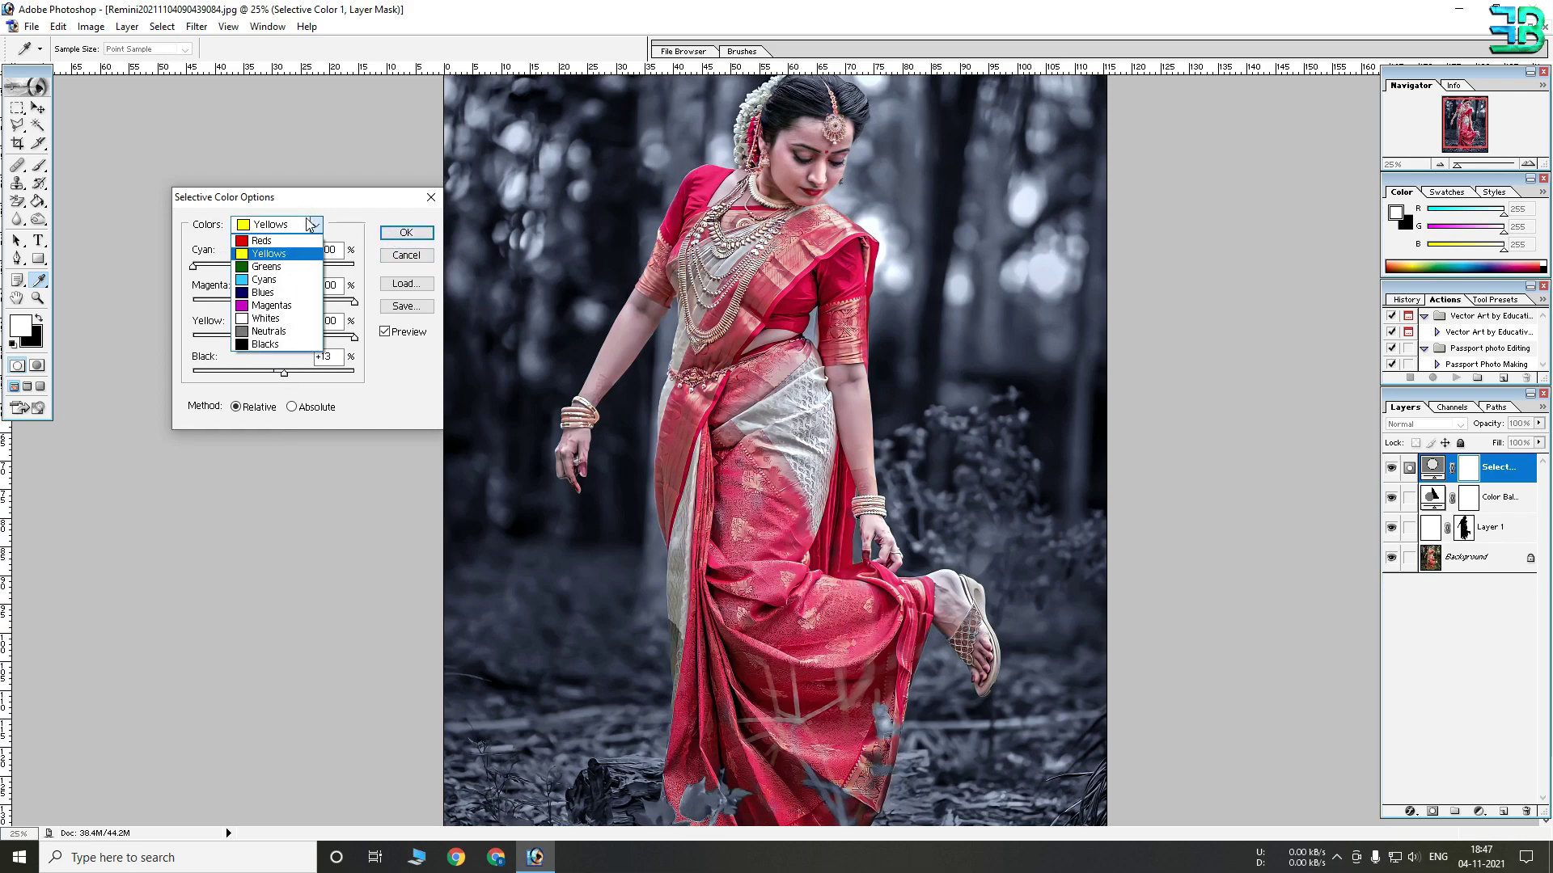
pyautogui.click(271, 305)
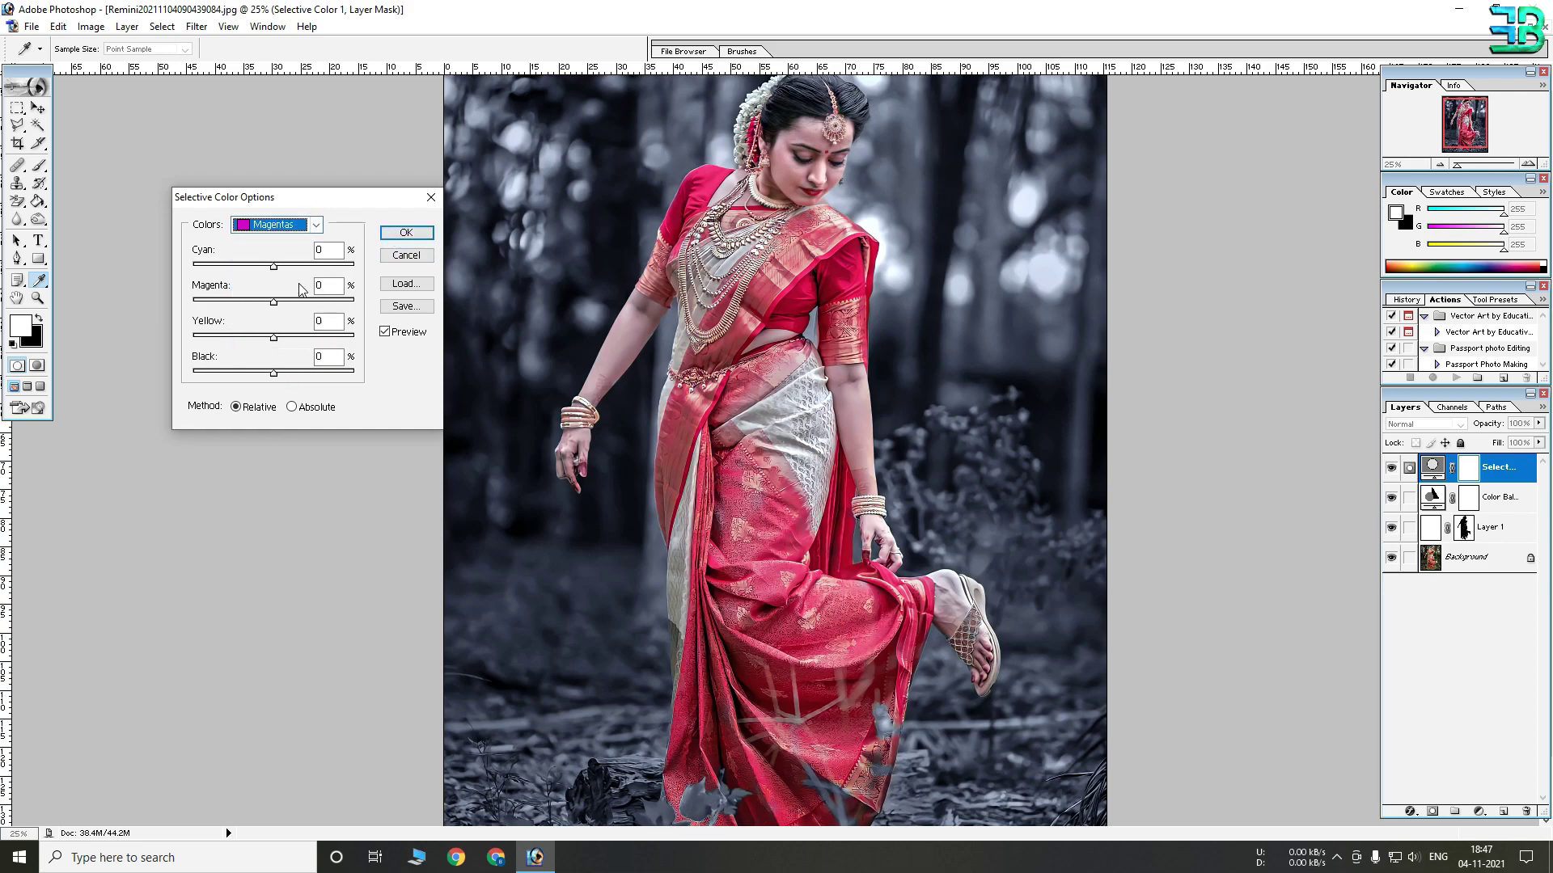
pyautogui.moveTo(276, 266); pyautogui.dragTo(355, 266)
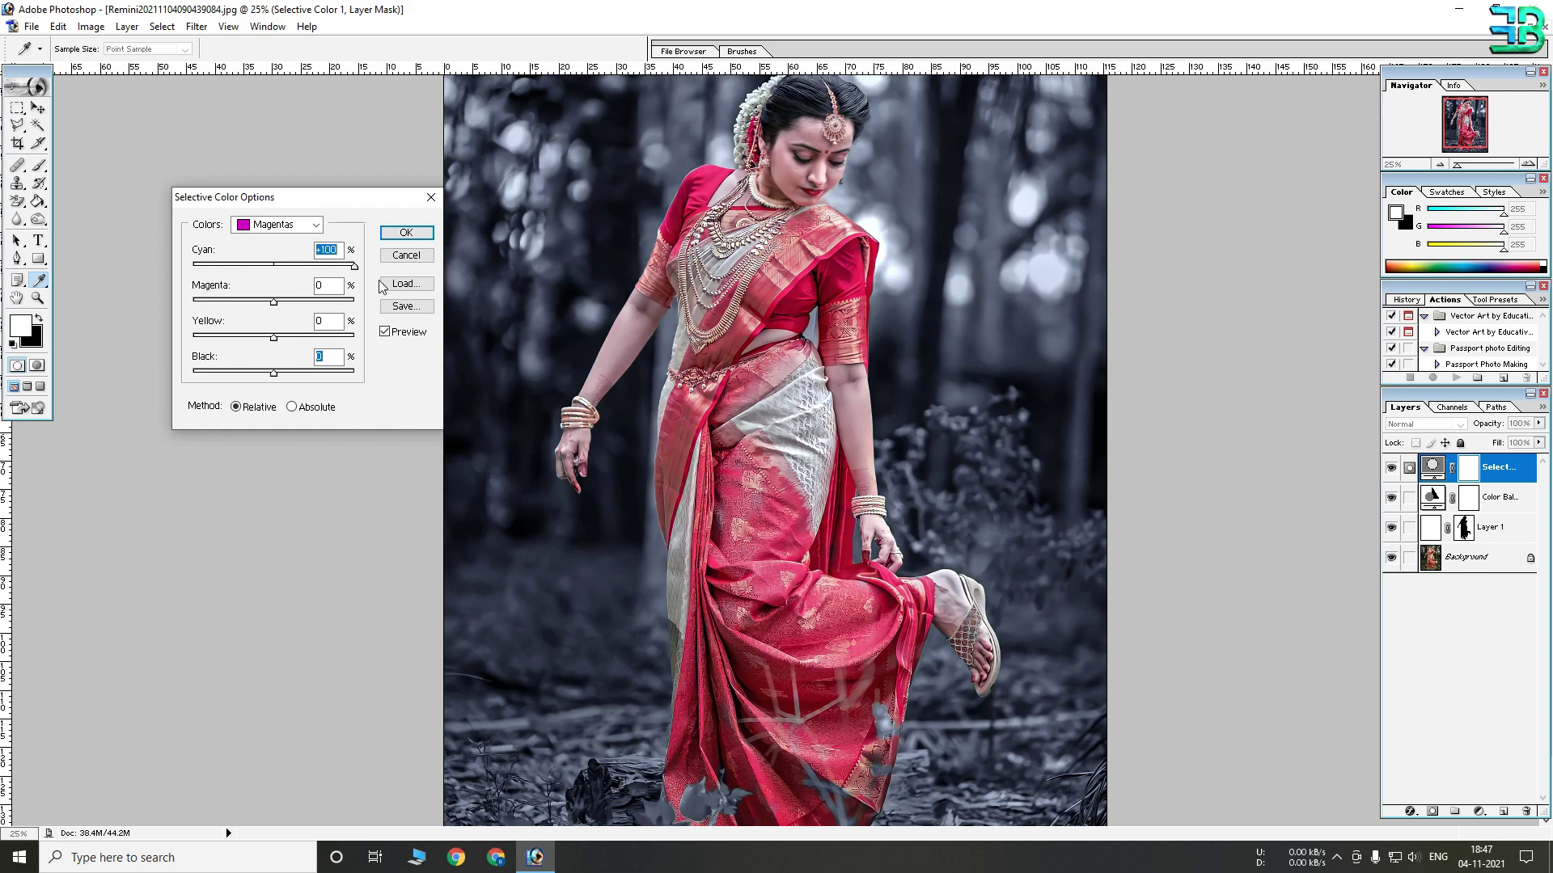
pyautogui.moveTo(275, 304); pyautogui.dragTo(356, 303)
pyautogui.moveTo(274, 338)
pyautogui.mouseDown()
pyautogui.moveTo(203, 334)
pyautogui.moveTo(302, 347)
pyautogui.mouseUp()
pyautogui.click(406, 233)
# Compare the whole photo with and without the Selective Color adjustment.
pyautogui.keyDown('ctrl'); pyautogui.keyDown('alt'); pyautogui.click(741, 303); pyautogui.keyUp('alt'); pyautogui.keyUp('ctrl')
pyautogui.click(1391, 469)
pyautogui.click(1391, 469)
pyautogui.click(1392, 469)
pyautogui.click(1391, 469)
pyautogui.click(1391, 469)
pyautogui.click(1392, 469)
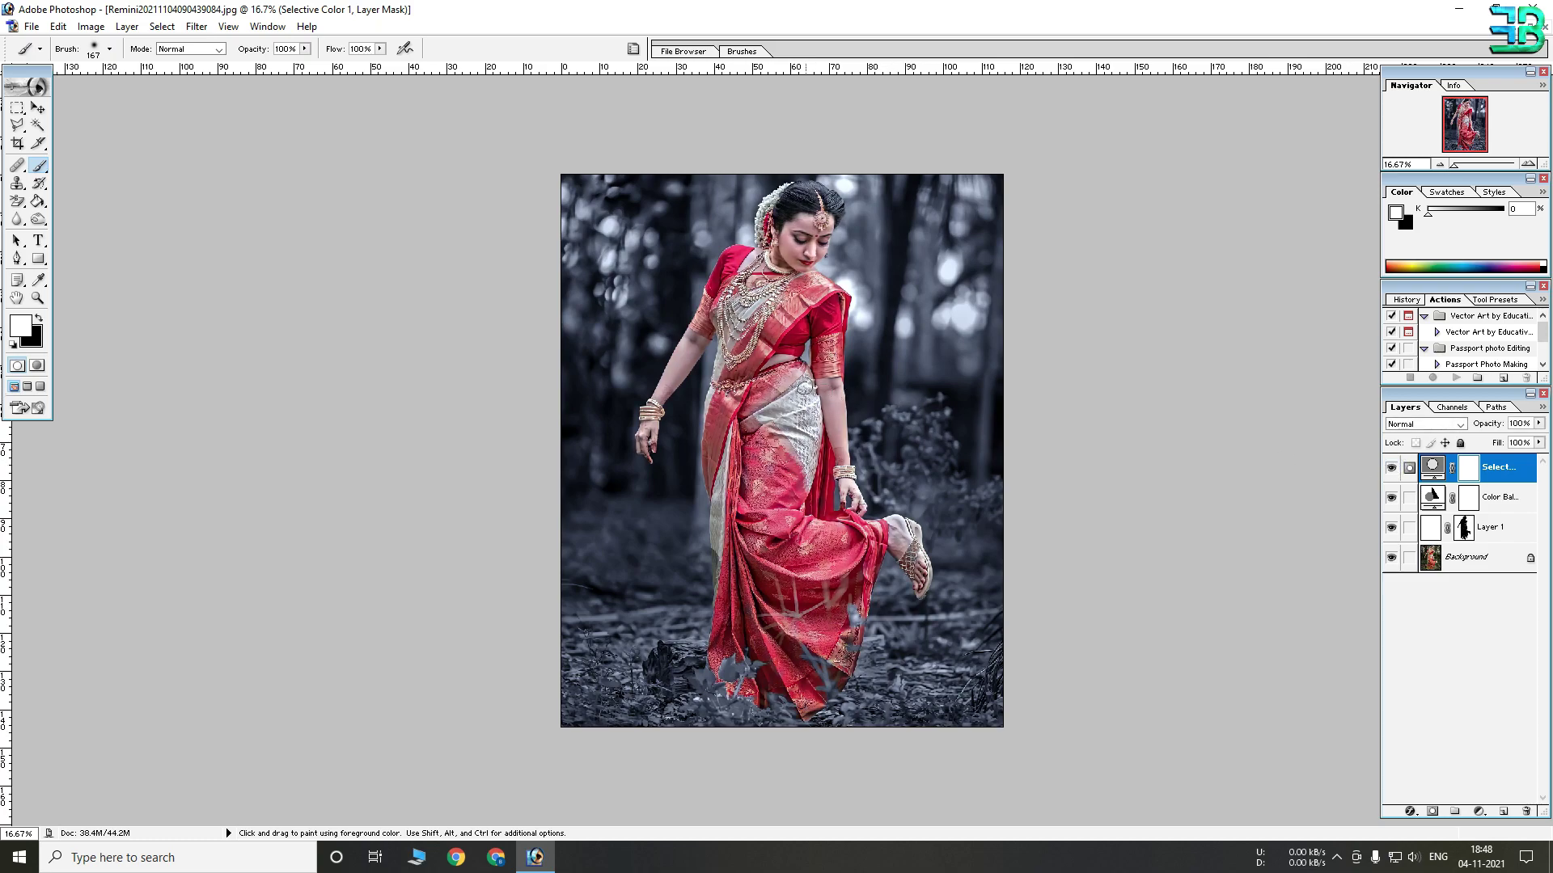
# Compare the woman's facial skin tone with and without the Selective Color adjustment.
pyautogui.hotkey('ctrl', 'space')
pyautogui.moveTo(778, 228); pyautogui.dragTo(862, 330)
pyautogui.moveTo(684, 243); pyautogui.dragTo(772, 422)
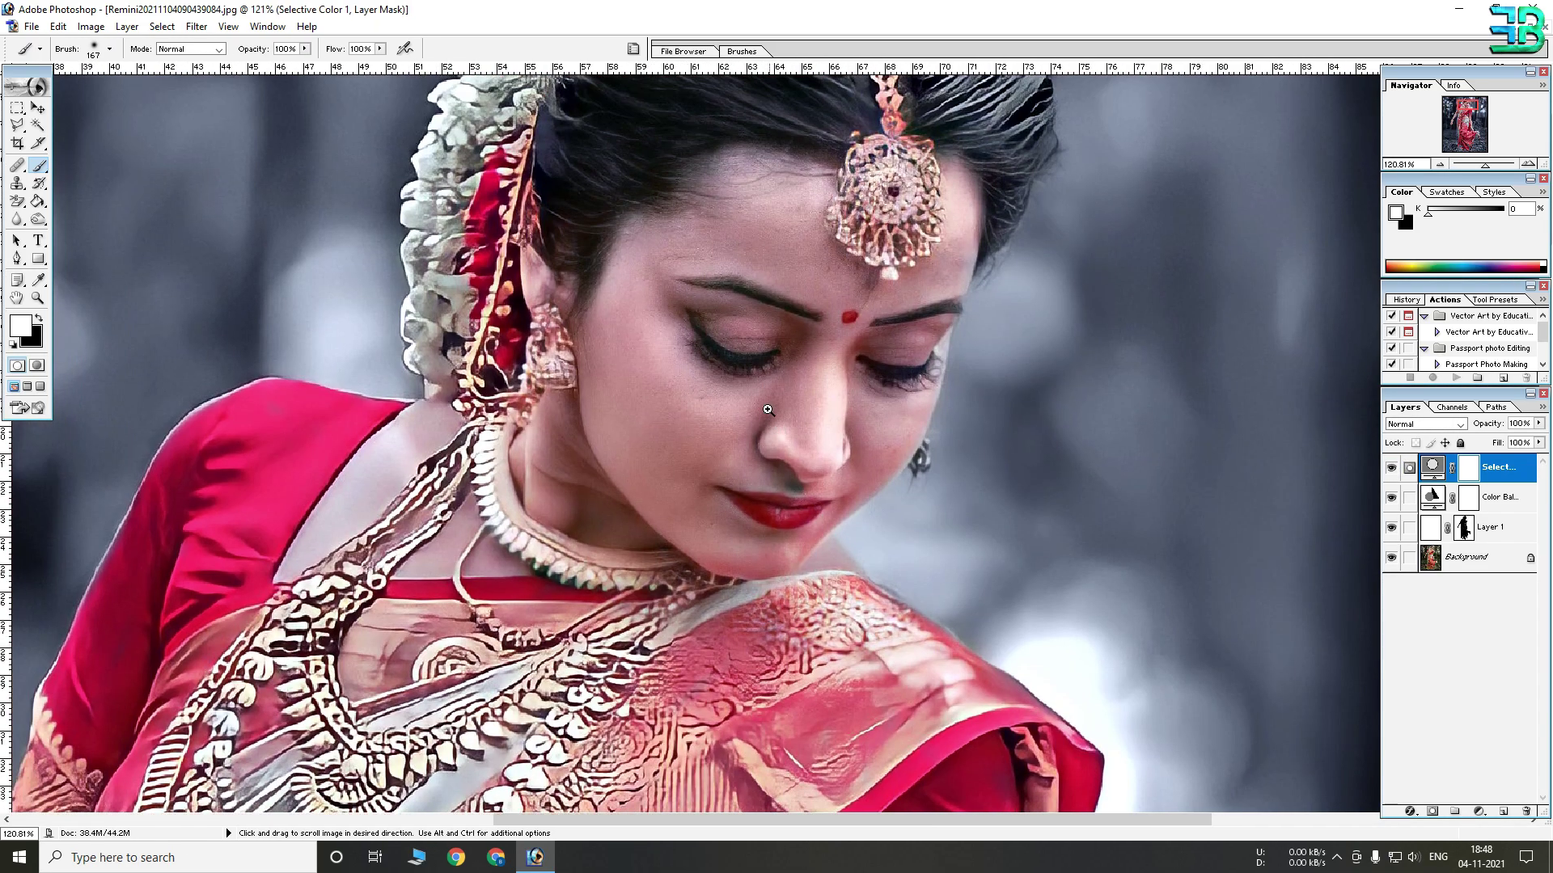
pyautogui.keyDown('ctrl'); pyautogui.click(760, 403); pyautogui.keyUp('ctrl')
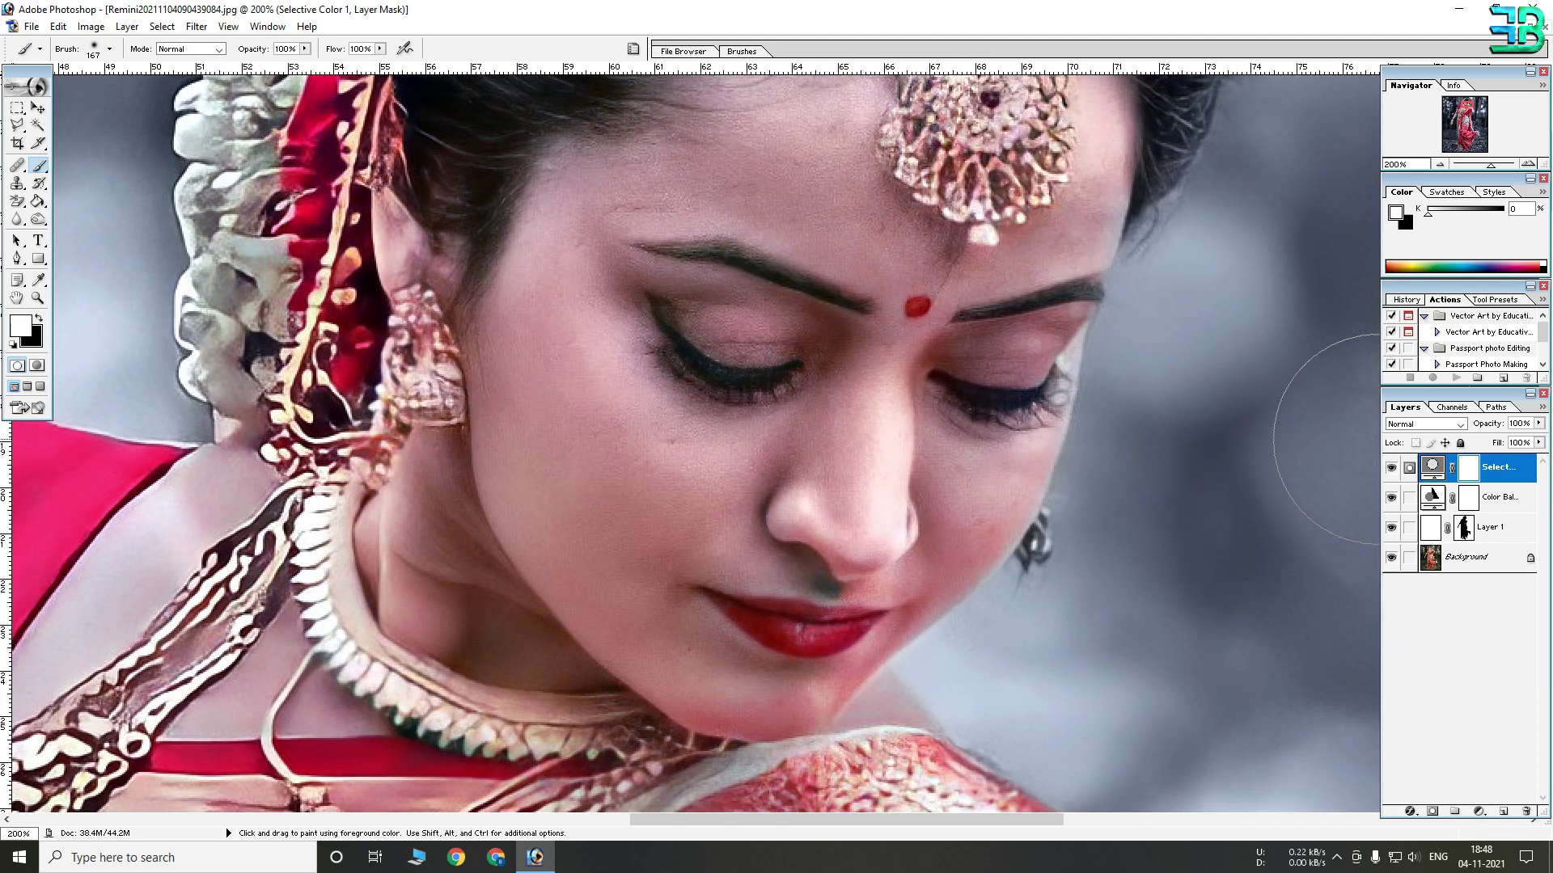
pyautogui.click(1391, 467)
pyautogui.click(1391, 467)
pyautogui.click(1390, 467)
pyautogui.click(1391, 467)
# Paint black on the Selective Color mask over the face and neck to restore their natural skin tone.
pyautogui.click(39, 320)
pyautogui.moveTo(627, 404)
pyautogui.mouseDown()
pyautogui.moveTo(635, 469)
pyautogui.moveTo(571, 311)
pyautogui.moveTo(702, 299)
pyautogui.moveTo(826, 166)
pyautogui.moveTo(831, 400)
pyautogui.moveTo(633, 550)
pyautogui.mouseUp()
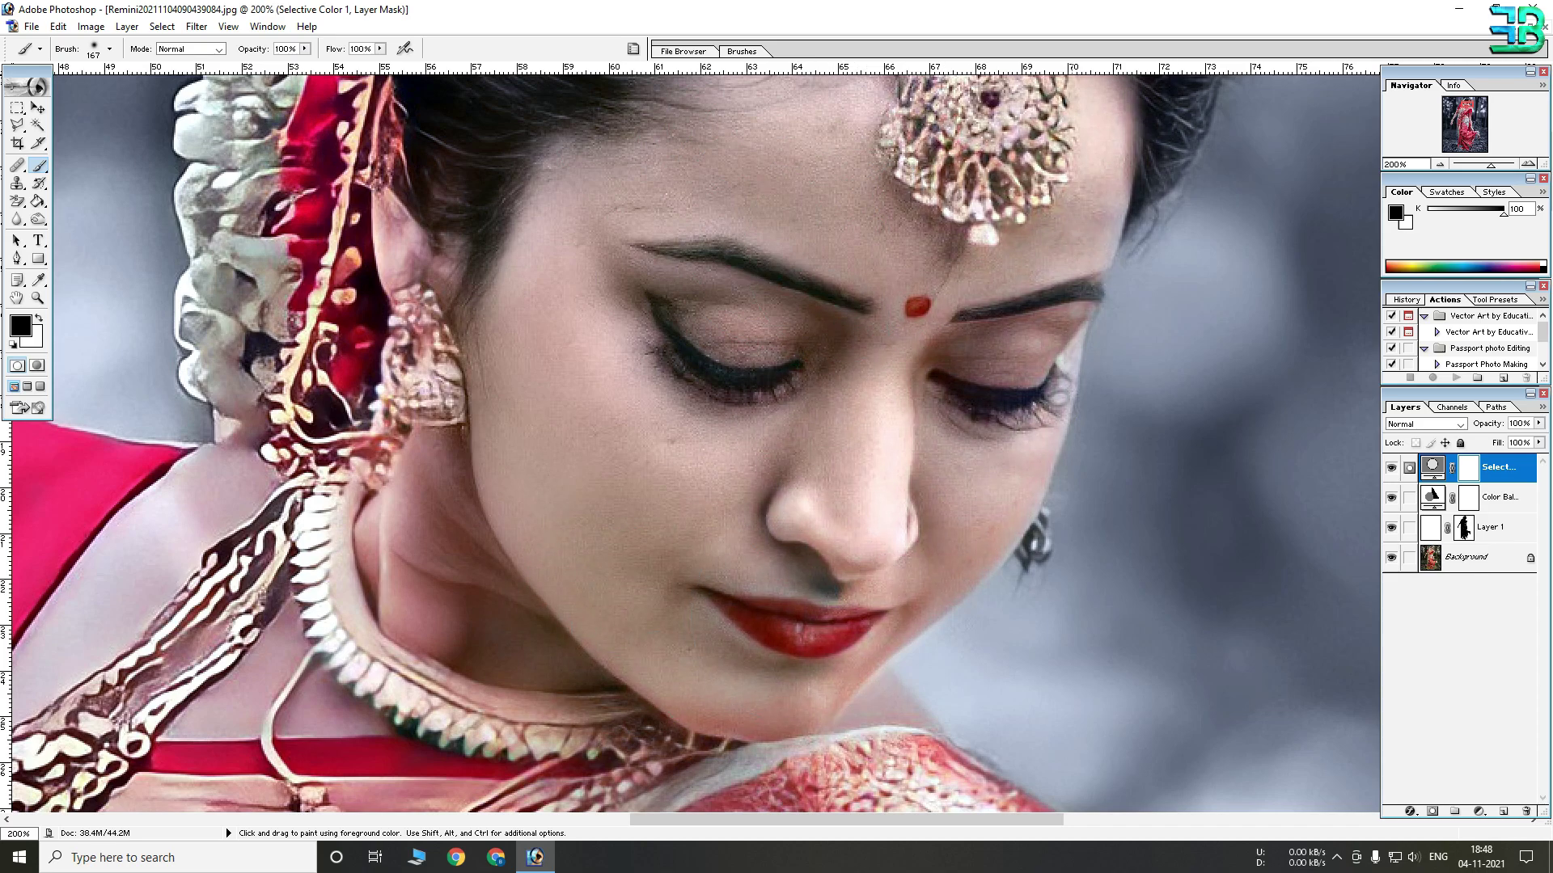
pyautogui.moveTo(959, 174); pyautogui.dragTo(973, 354)
pyautogui.moveTo(634, 509); pyautogui.dragTo(855, 144)
pyautogui.moveTo(722, 316)
pyautogui.mouseDown()
pyautogui.moveTo(750, 392)
pyautogui.moveTo(727, 385)
pyautogui.mouseUp()
pyautogui.moveTo(429, 348)
pyautogui.mouseDown()
pyautogui.moveTo(346, 484)
pyautogui.moveTo(579, 511)
pyautogui.moveTo(611, 466)
pyautogui.mouseUp()
# Paint black on the Selective Color mask along the woman's right arm and hand.
pyautogui.moveTo(485, 473); pyautogui.dragTo(1001, 190)
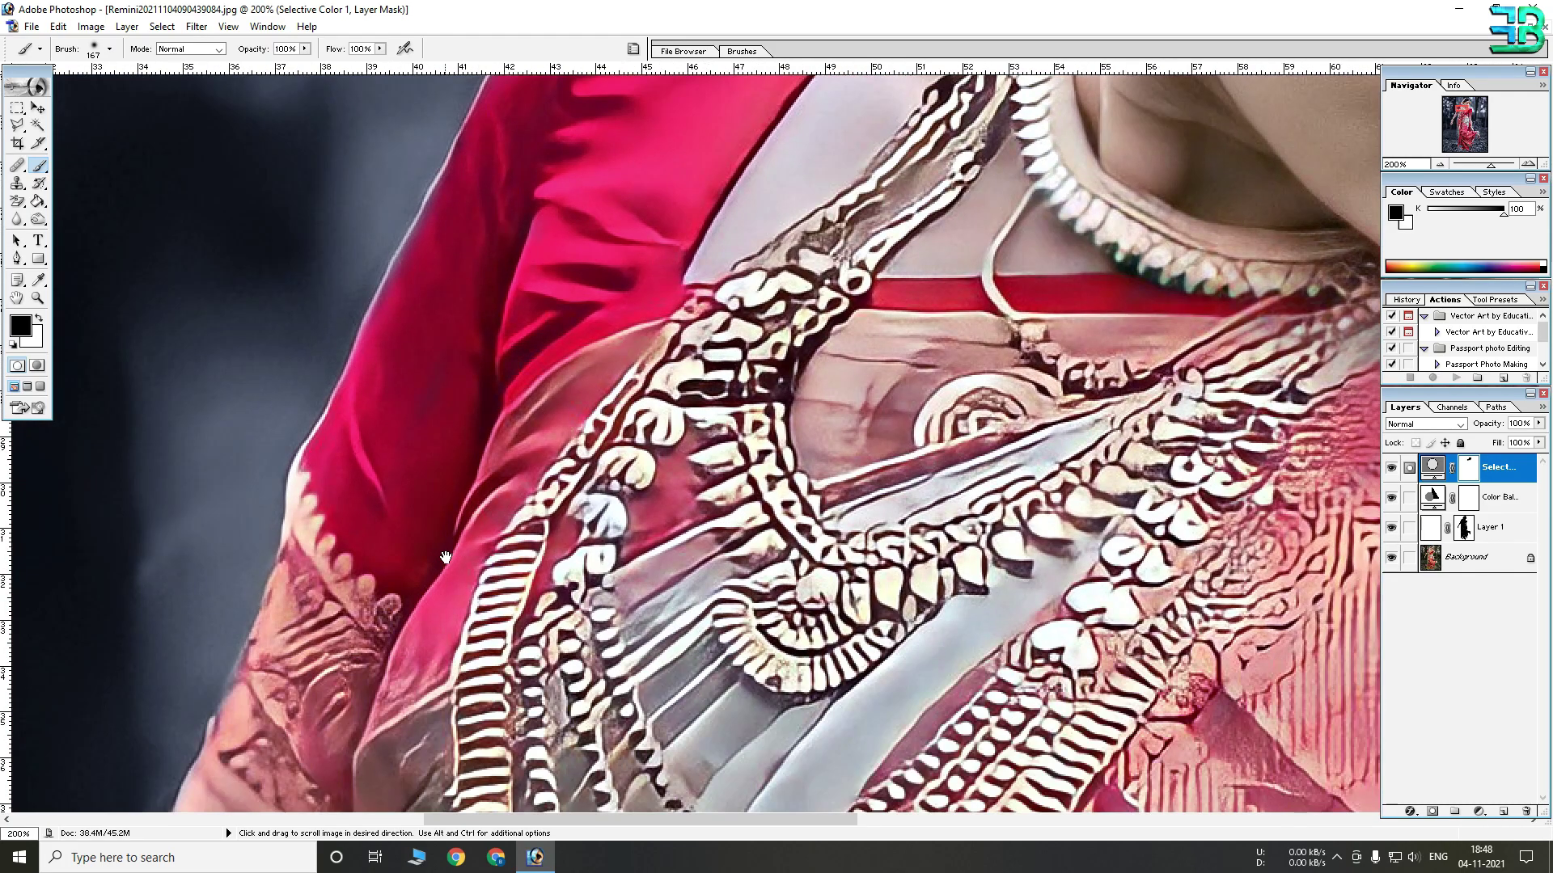
pyautogui.moveTo(420, 549); pyautogui.dragTo(566, 145)
pyautogui.moveTo(395, 467); pyautogui.dragTo(570, 159)
pyautogui.moveTo(475, 398)
pyautogui.mouseDown()
pyautogui.moveTo(494, 380)
pyautogui.moveTo(318, 623)
pyautogui.mouseUp()
pyautogui.moveTo(389, 640)
pyautogui.mouseDown()
pyautogui.moveTo(548, 188)
pyautogui.moveTo(396, 444)
pyautogui.moveTo(494, 163)
pyautogui.mouseUp()
pyautogui.moveTo(452, 258)
pyautogui.mouseDown()
pyautogui.moveTo(356, 453)
pyautogui.moveTo(450, 548)
pyautogui.moveTo(480, 477)
pyautogui.mouseUp()
# Paint black on the Selective Color mask over the woman's left arm, left hand and raised foot.
pyautogui.moveTo(881, 310); pyautogui.dragTo(364, 181)
pyautogui.moveTo(1115, 368); pyautogui.dragTo(348, 181)
pyautogui.moveTo(1213, 348); pyautogui.dragTo(630, 477)
pyautogui.moveTo(696, 105); pyautogui.dragTo(720, 568)
pyautogui.moveTo(674, 266)
pyautogui.mouseDown()
pyautogui.moveTo(720, 517)
pyautogui.moveTo(742, 463)
pyautogui.mouseUp()
pyautogui.moveTo(730, 709); pyautogui.dragTo(657, 240)
pyautogui.moveTo(657, 239)
pyautogui.mouseDown()
pyautogui.moveTo(661, 566)
pyautogui.moveTo(720, 708)
pyautogui.moveTo(613, 111)
pyautogui.mouseUp()
pyautogui.moveTo(683, 370); pyautogui.dragTo(762, 583)
pyautogui.hotkey('ctrl', '-')
pyautogui.hotkey('ctrl', '-')
pyautogui.moveTo(955, 634); pyautogui.dragTo(970, 467)
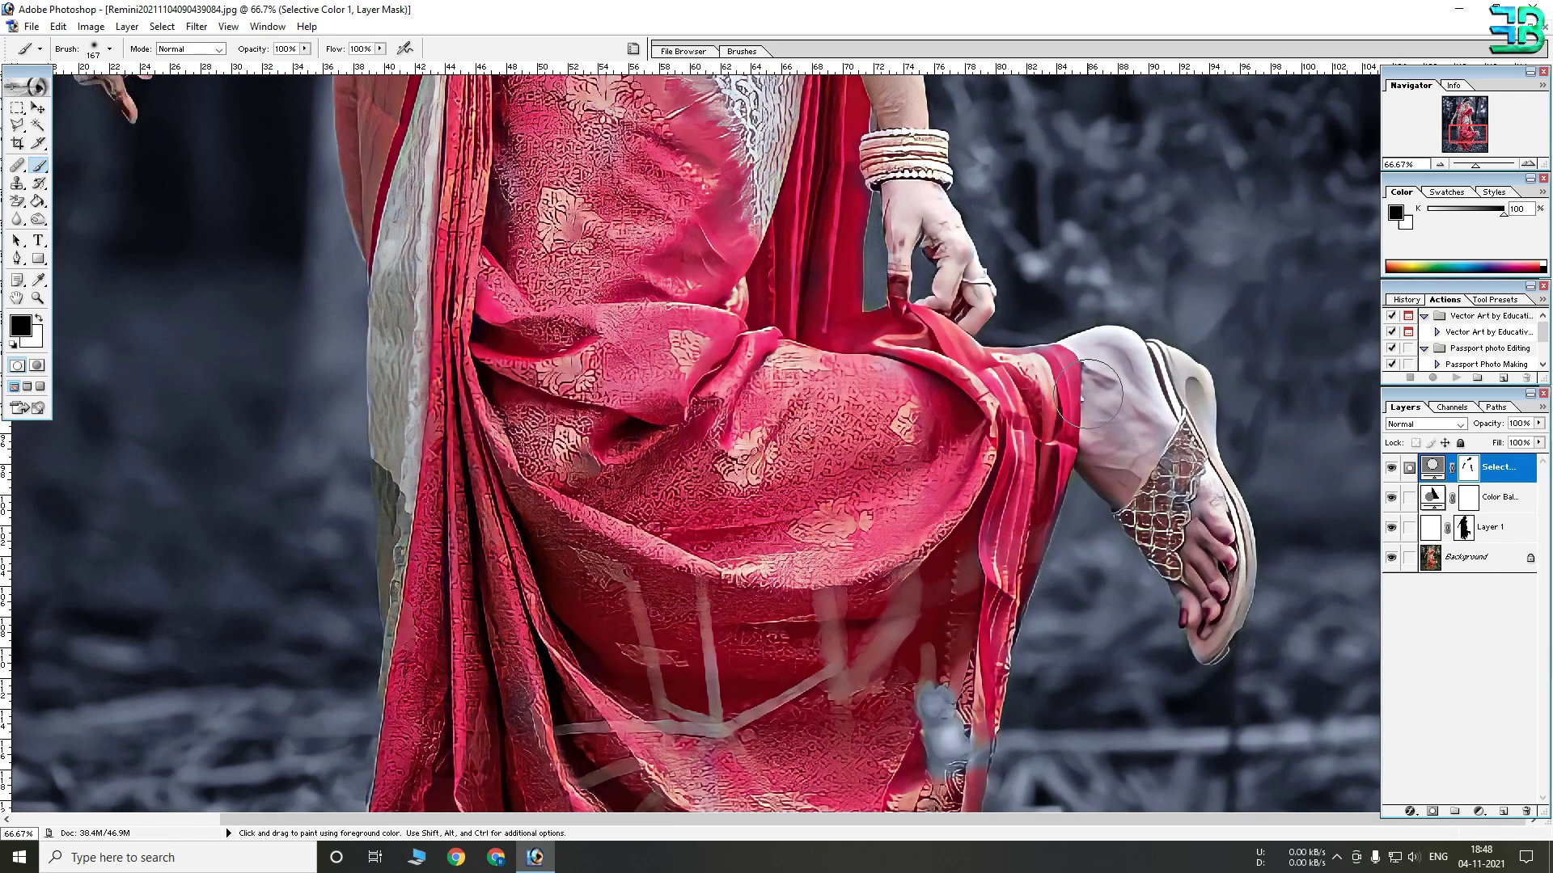
# Check the restored skin tones on the whole figure and in a close-up of the face.
pyautogui.hotkey('ctrl', '-')
pyautogui.hotkey('ctrl', '-')
pyautogui.hotkey('ctrl', '-')
pyautogui.hotkey('ctrl', '-')
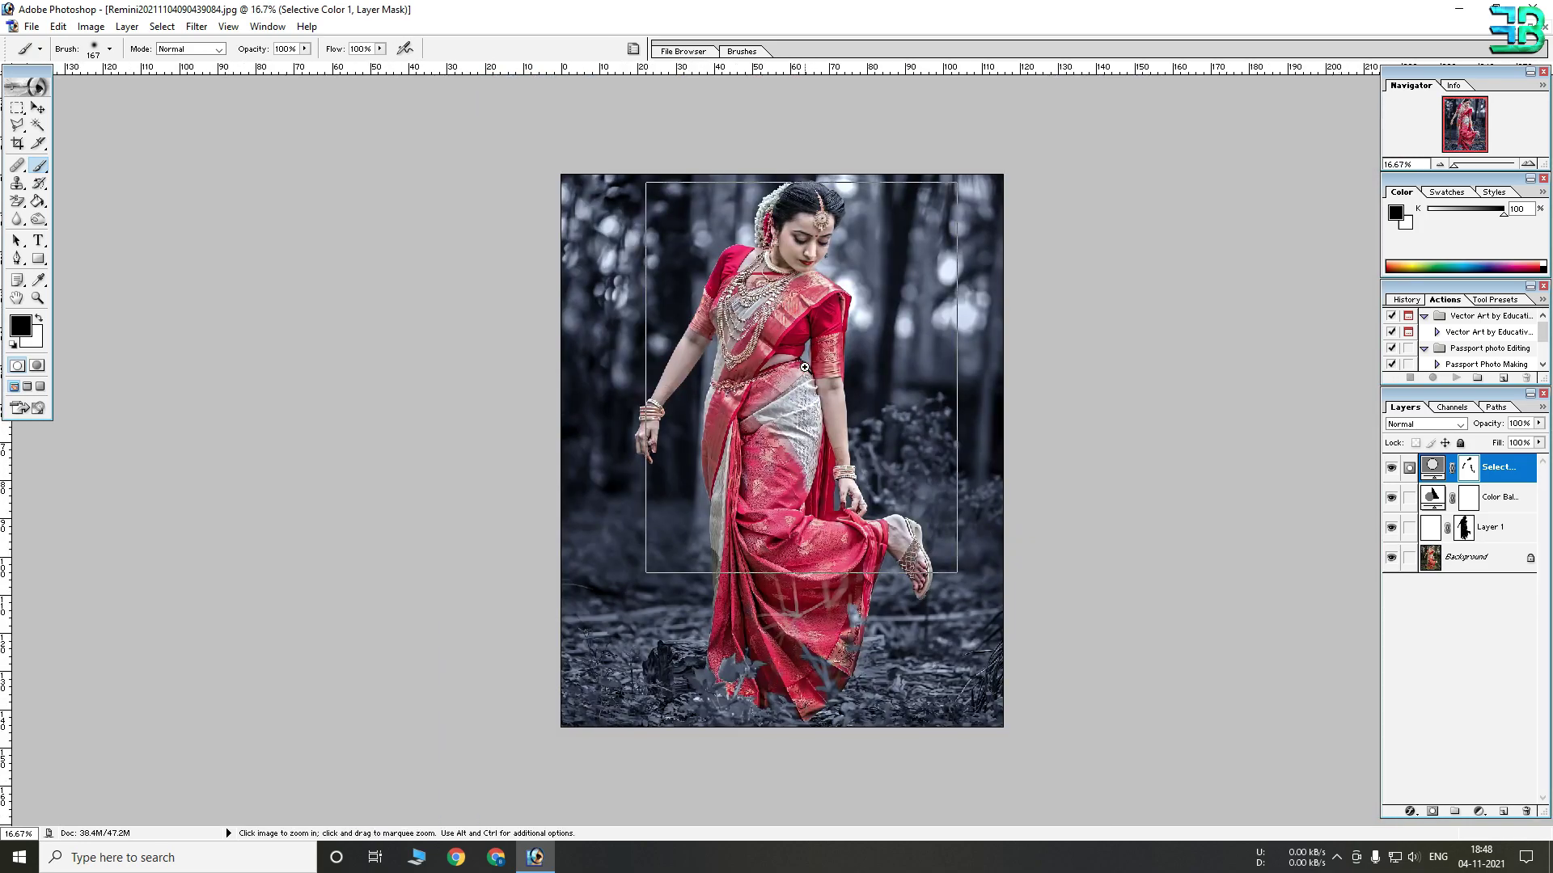
pyautogui.hotkey('ctrl', '+')
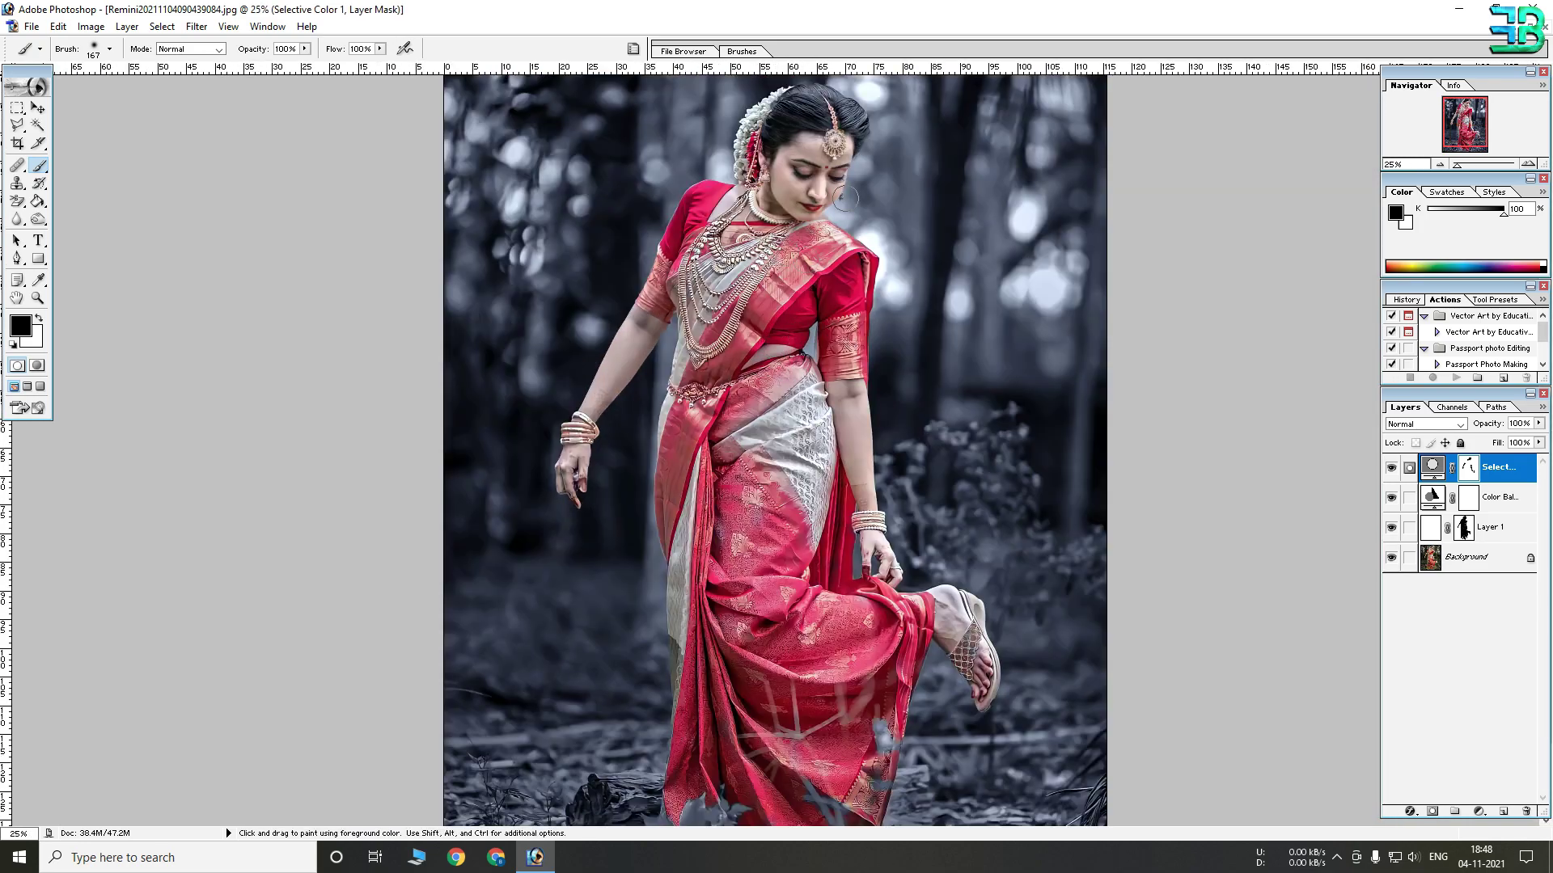
pyautogui.keyDown('ctrl'); pyautogui.click(809, 169); pyautogui.keyUp('ctrl')
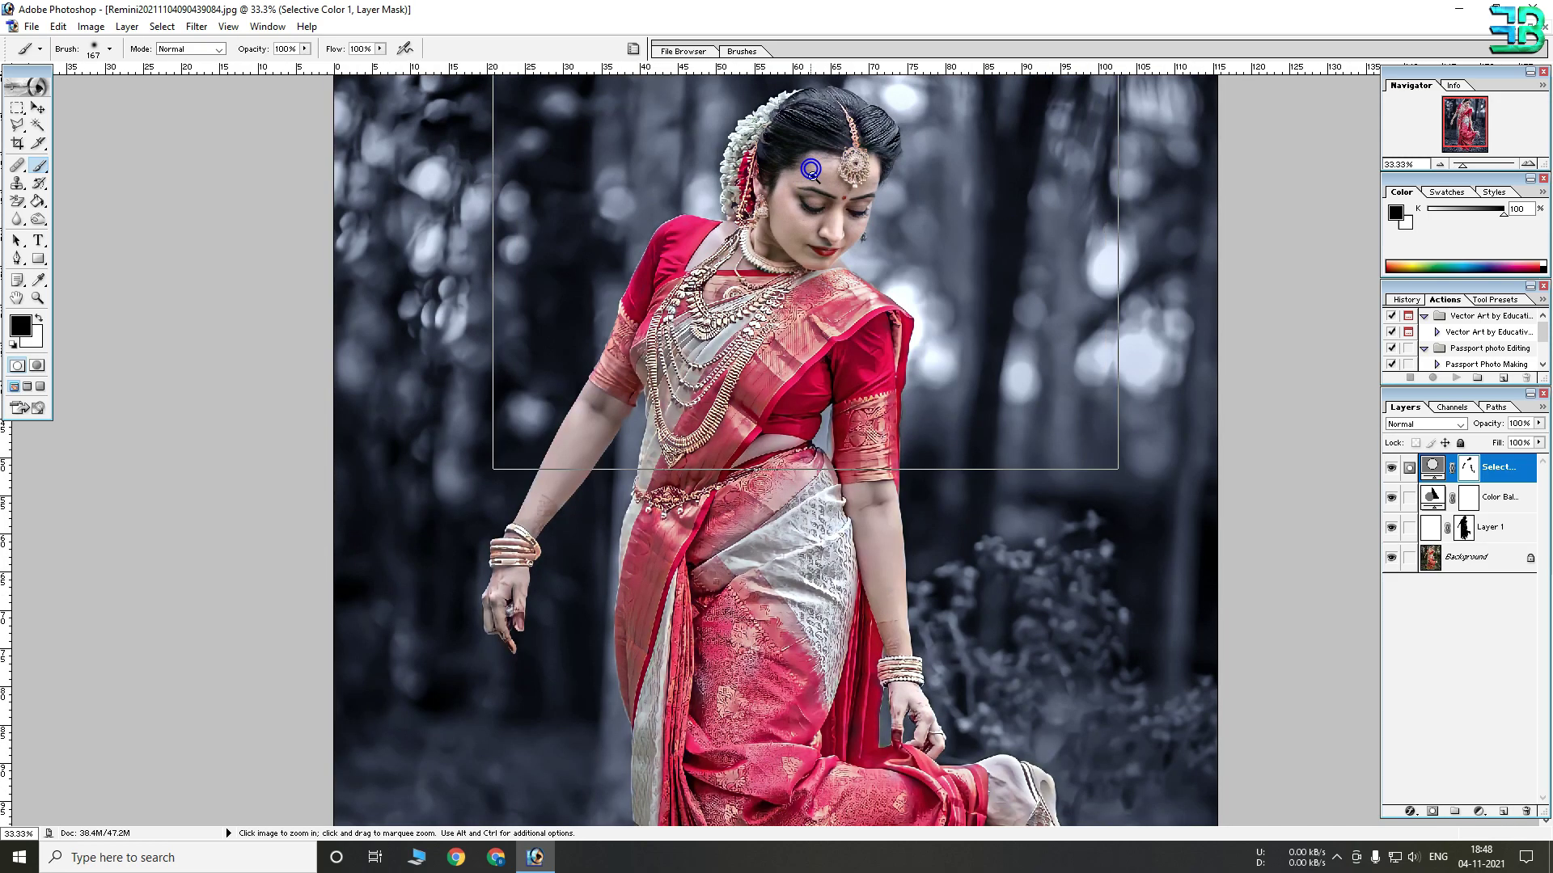
pyautogui.keyDown('ctrl'); pyautogui.click(809, 166); pyautogui.keyUp('ctrl')
pyautogui.keyDown('ctrl'); pyautogui.click(812, 168); pyautogui.keyUp('ctrl')
pyautogui.keyDown('ctrl'); pyautogui.click(845, 323); pyautogui.keyUp('ctrl')
pyautogui.keyDown('ctrl'); pyautogui.click(801, 497); pyautogui.keyUp('ctrl')
pyautogui.moveTo(776, 386); pyautogui.dragTo(768, 362)
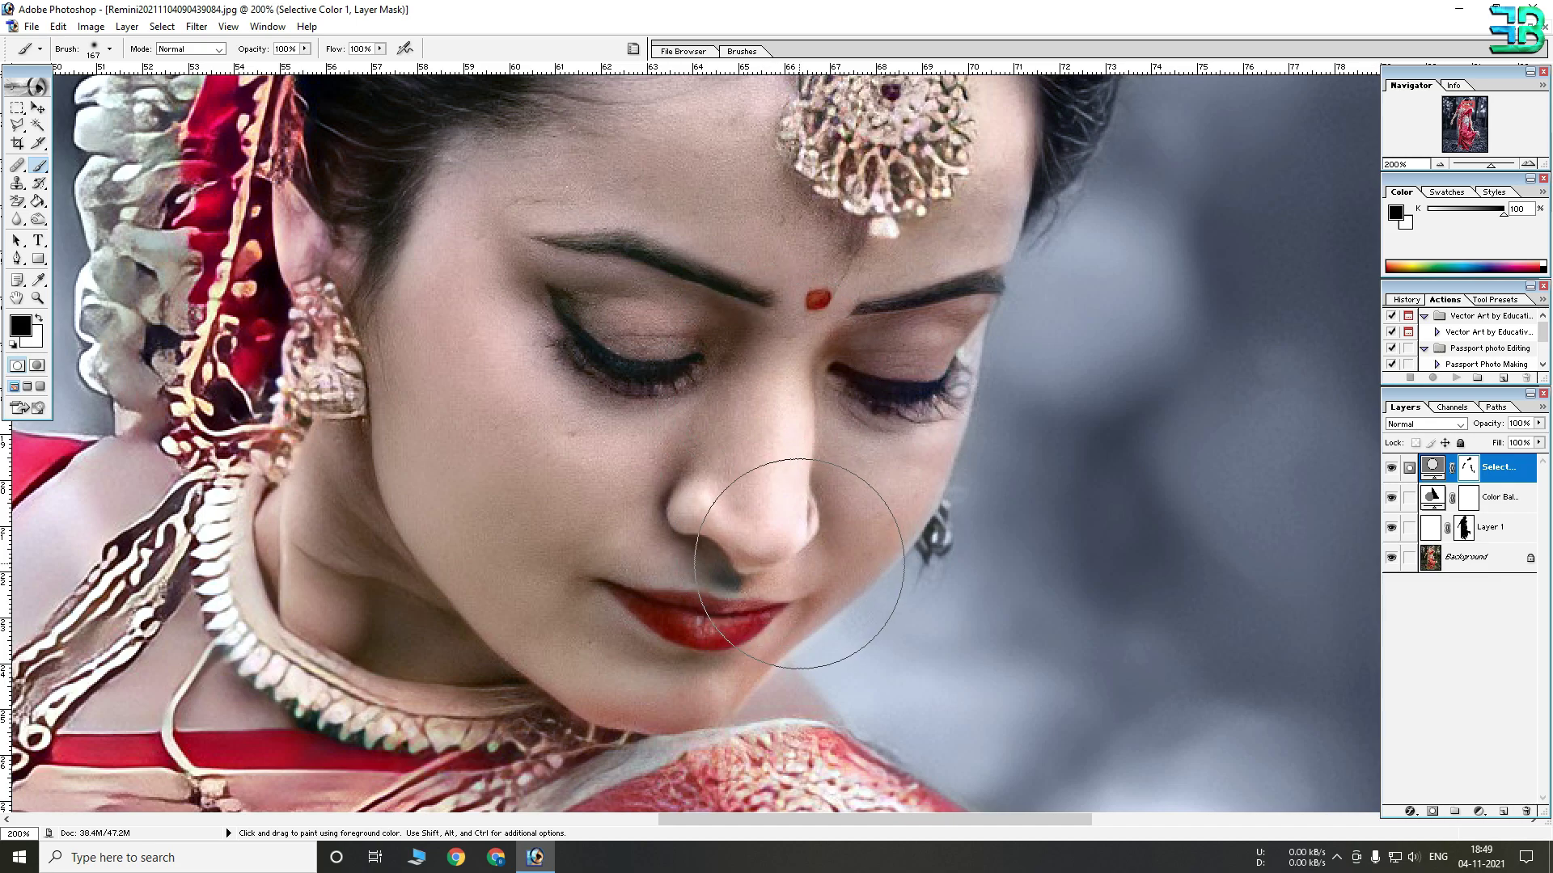
# Add a Hue/Saturation adjustment layer with Saturation -30.
pyautogui.click(1477, 812)
pyautogui.click(1447, 689)
pyautogui.moveTo(296, 298); pyautogui.dragTo(268, 298)
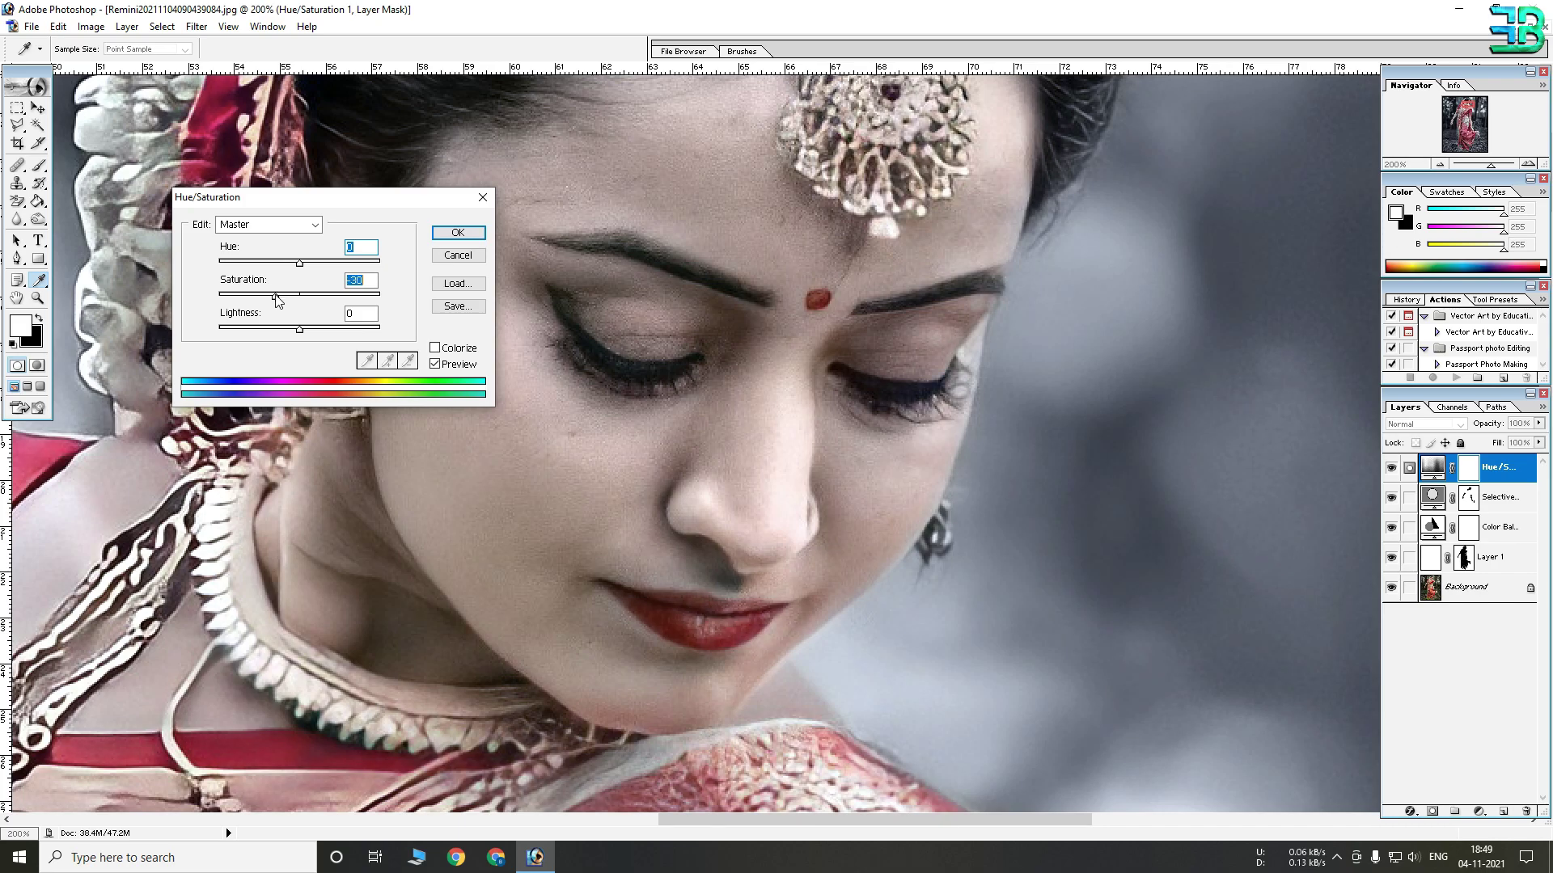
pyautogui.click(458, 234)
# Invert the Hue/Saturation layer mask to black to hide the desaturation across the photo.
pyautogui.keyDown('alt'); pyautogui.click(831, 360); pyautogui.keyUp('alt')
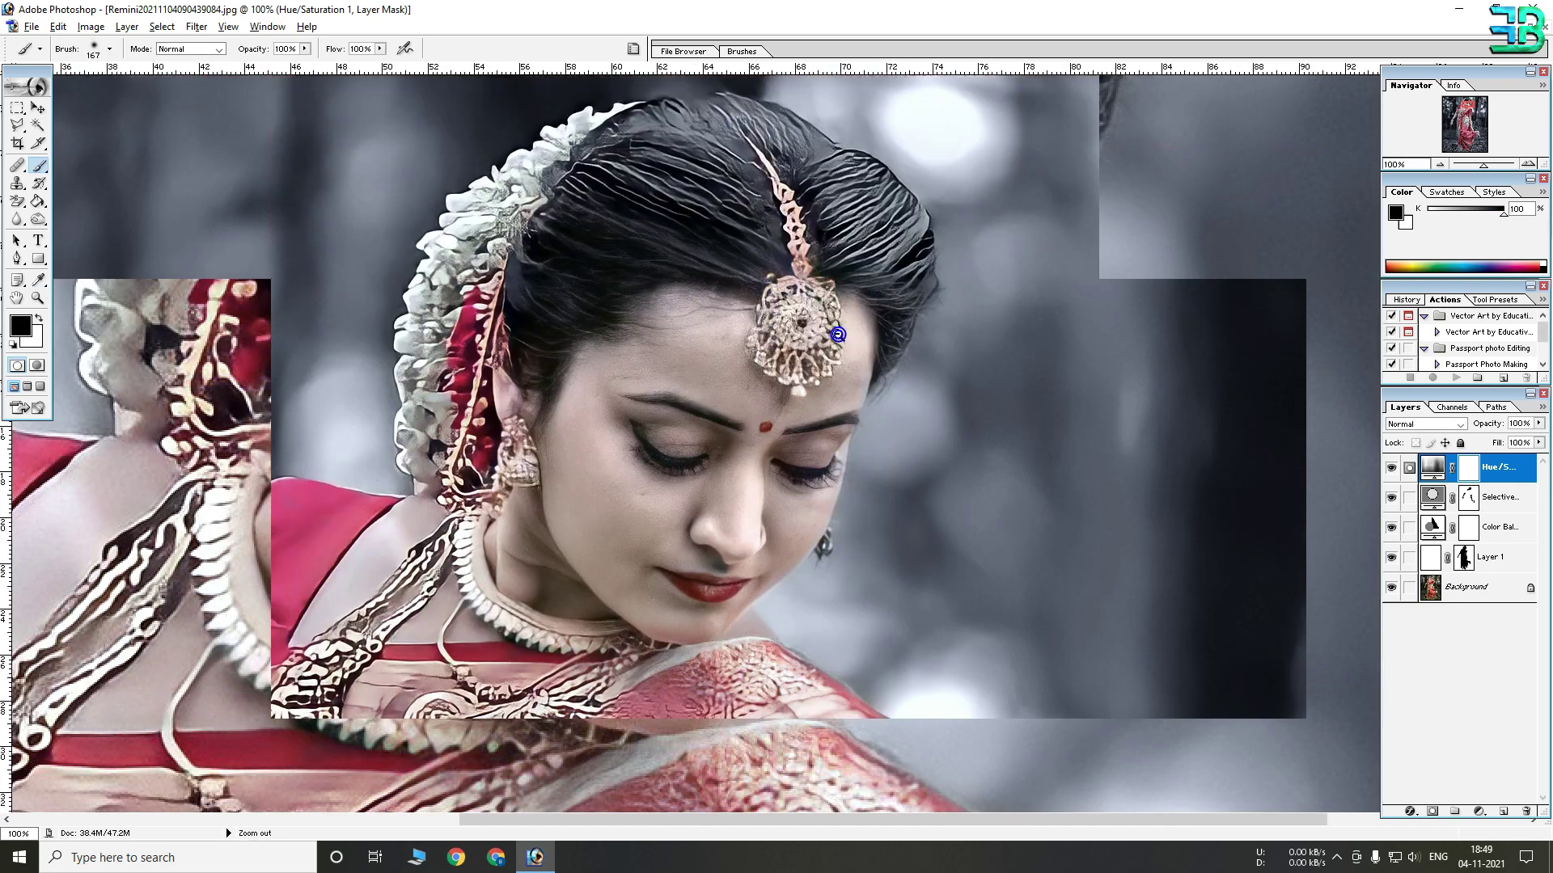
pyautogui.keyDown('alt'); pyautogui.click(831, 361); pyautogui.keyUp('alt')
pyautogui.keyDown('alt'); pyautogui.click(830, 361); pyautogui.keyUp('alt')
pyautogui.keyDown('ctrl'); pyautogui.click(857, 283); pyautogui.keyUp('ctrl')
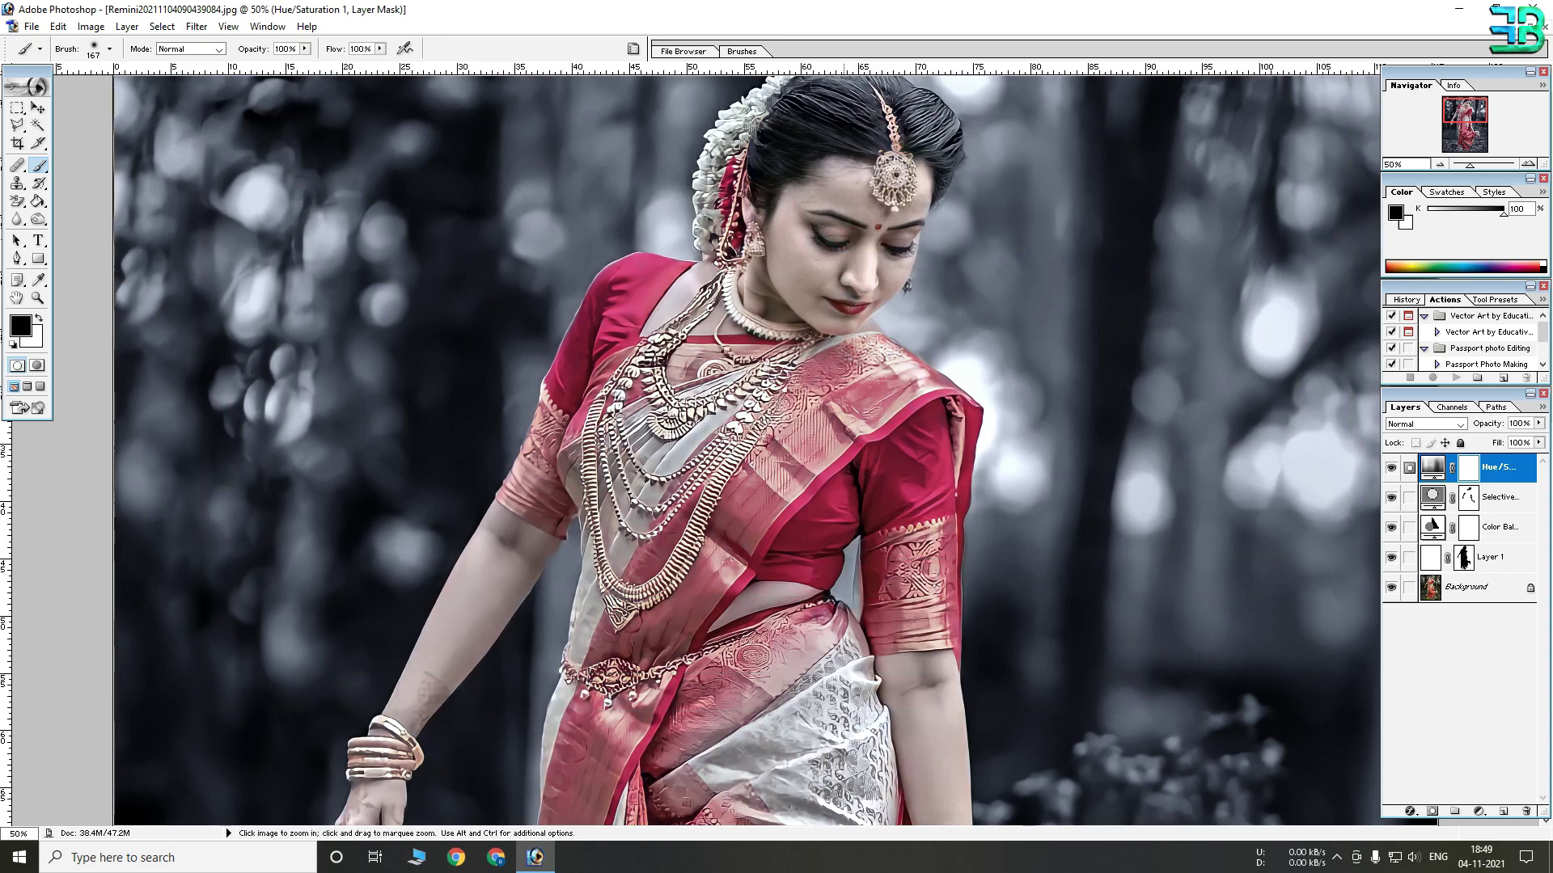
pyautogui.keyDown('ctrl'); pyautogui.click(805, 361); pyautogui.keyUp('ctrl')
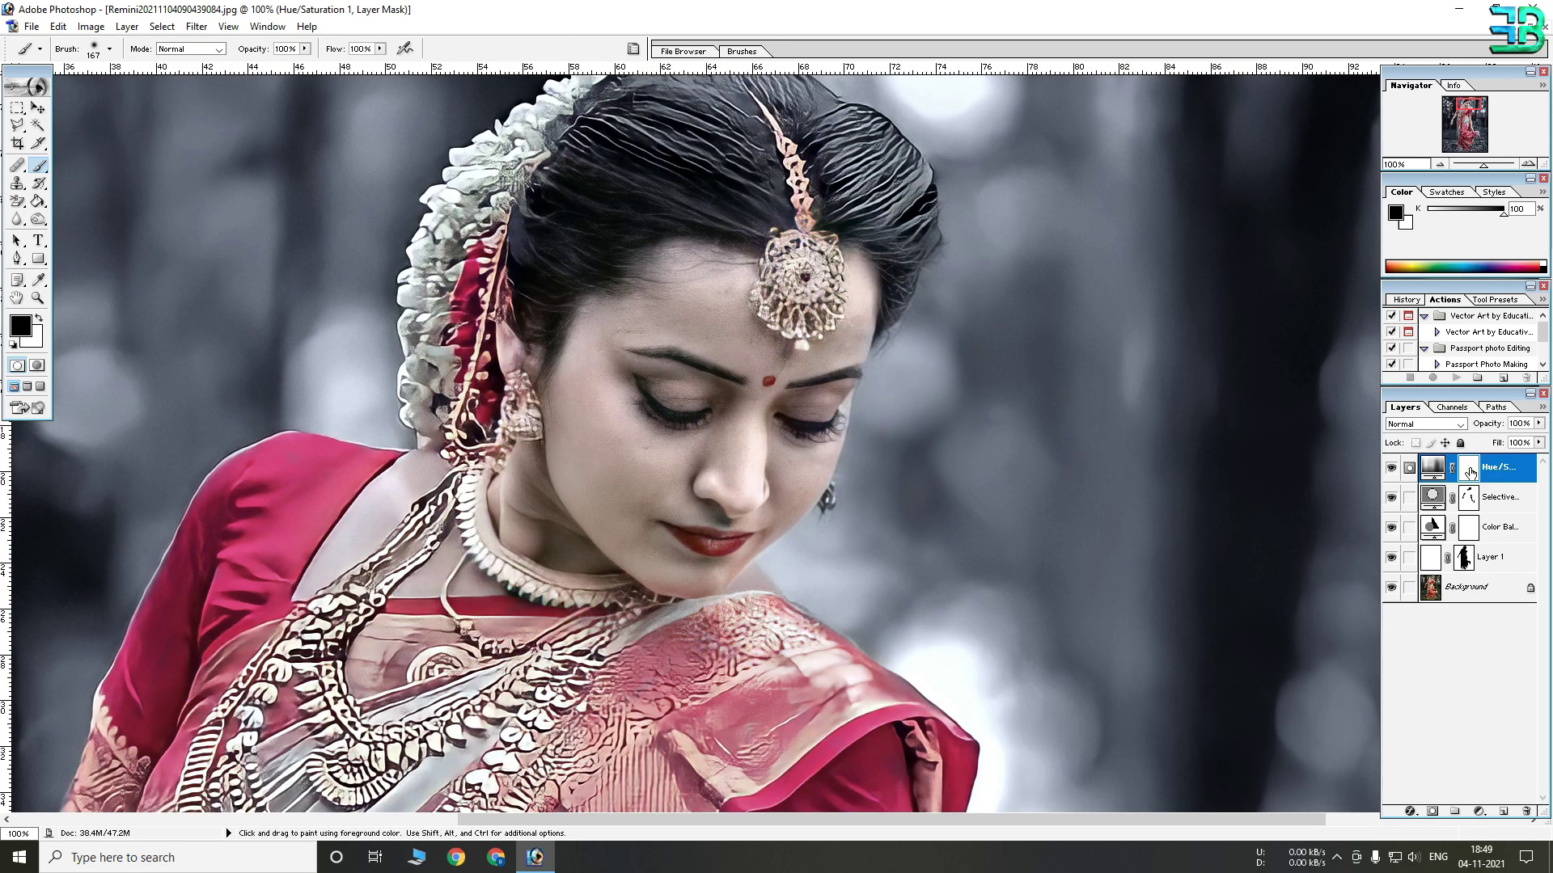
pyautogui.hotkey('ctrl', 'i')
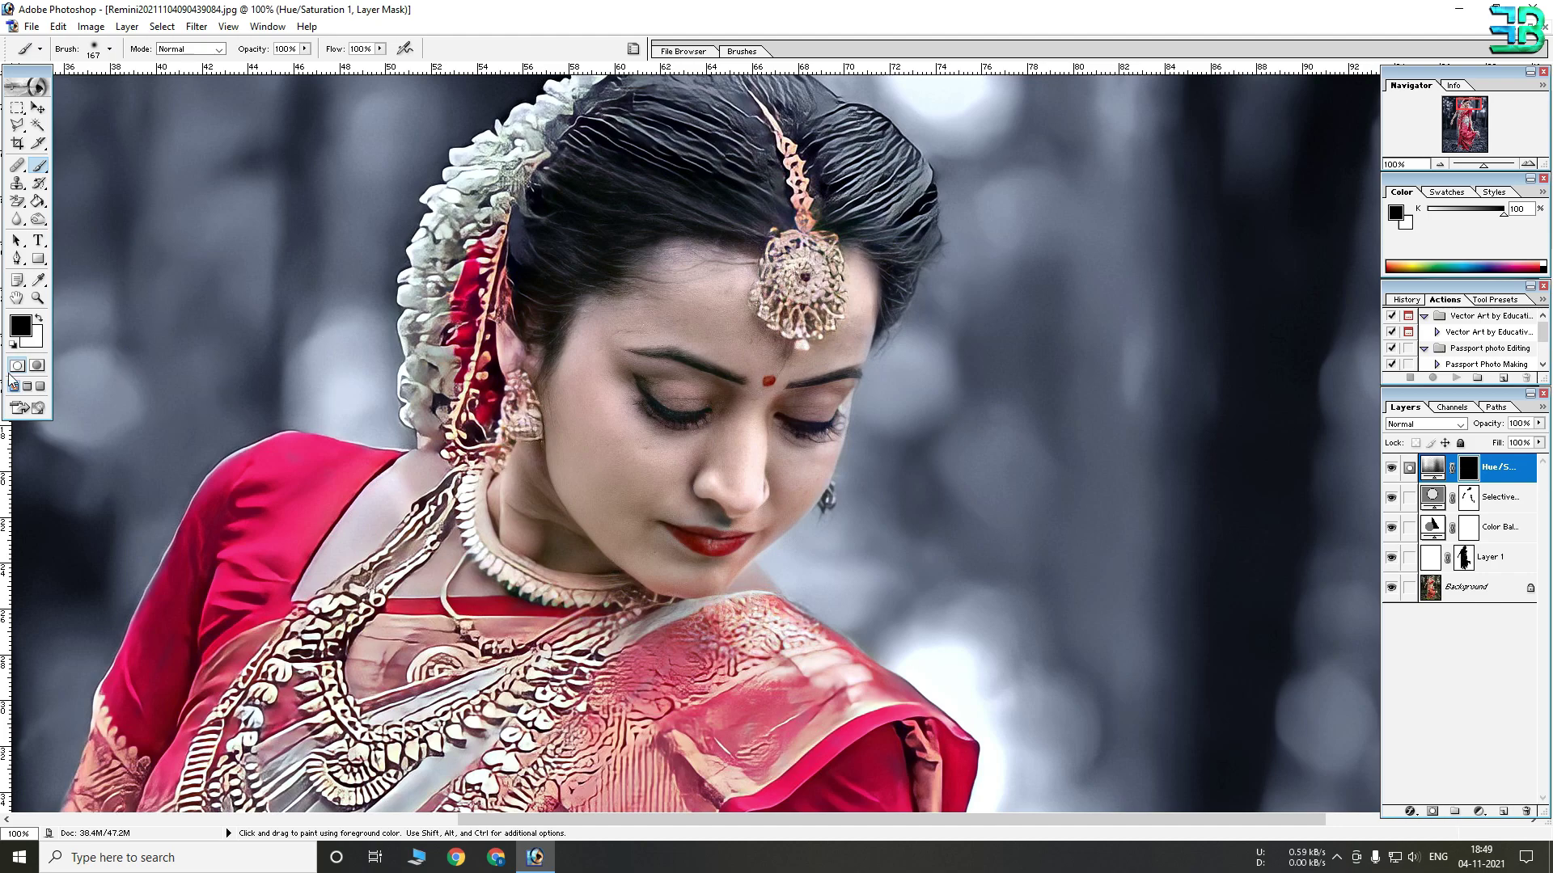
# Paint white on the Hue/Saturation mask over the forehead, cheeks, nose and chin with an 82 px brush.
pyautogui.click(39, 319)
pyautogui.rightClick(650, 430)
pyautogui.click(743, 443)
pyautogui.click(768, 7)
pyautogui.keyDown('ctrl'); pyautogui.click(731, 239); pyautogui.keyUp('ctrl')
pyautogui.keyDown('ctrl'); pyautogui.click(743, 366); pyautogui.keyUp('ctrl')
pyautogui.moveTo(713, 618); pyautogui.dragTo(714, 459)
pyautogui.moveTo(706, 572); pyautogui.dragTo(708, 247)
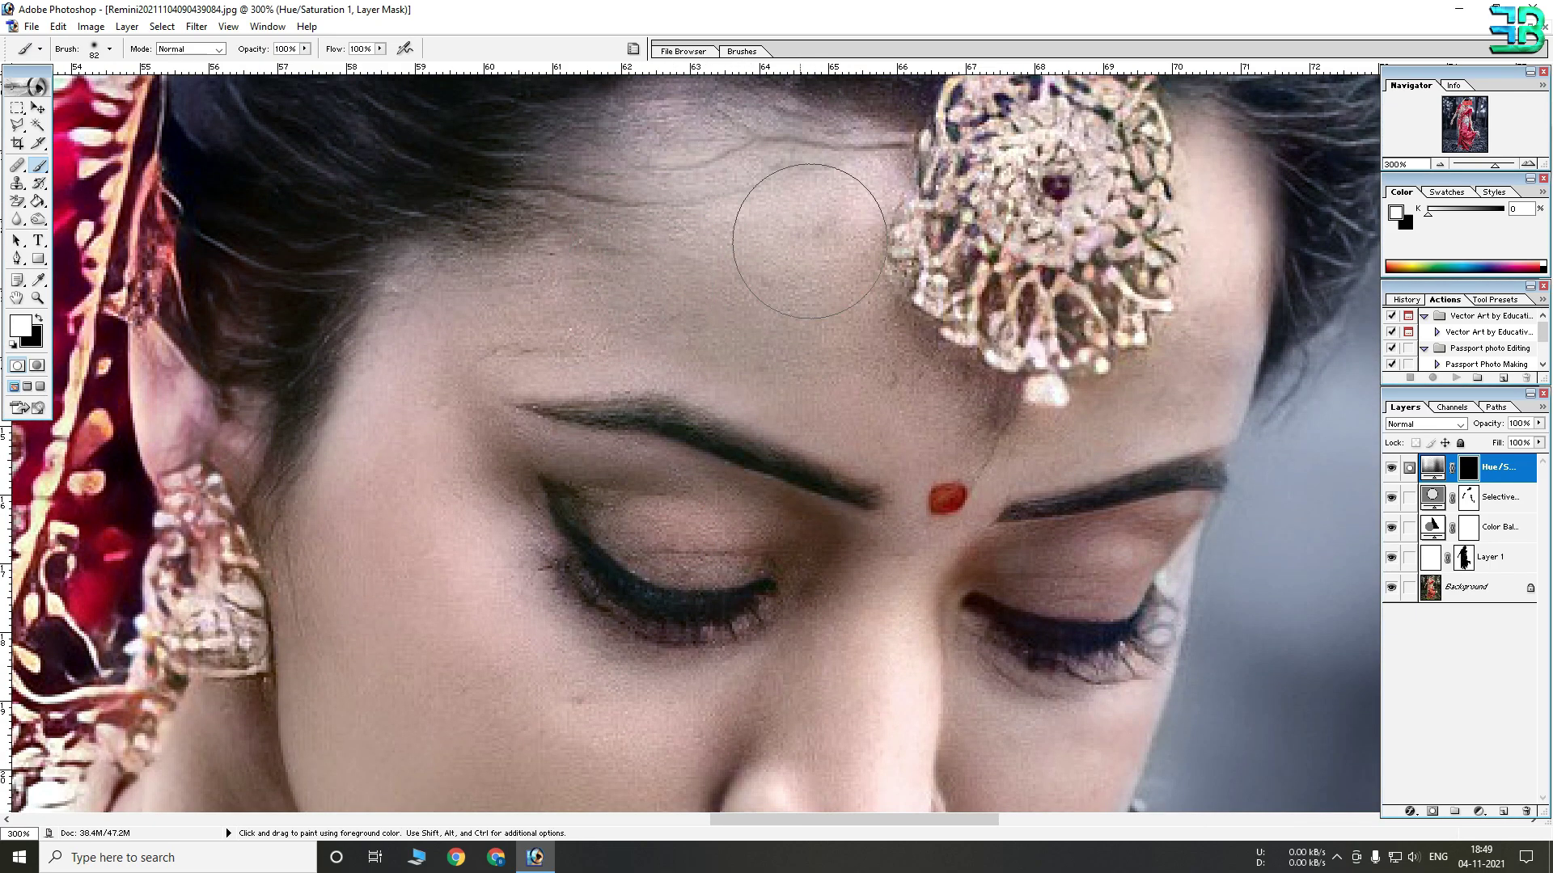
pyautogui.moveTo(599, 284); pyautogui.dragTo(440, 285)
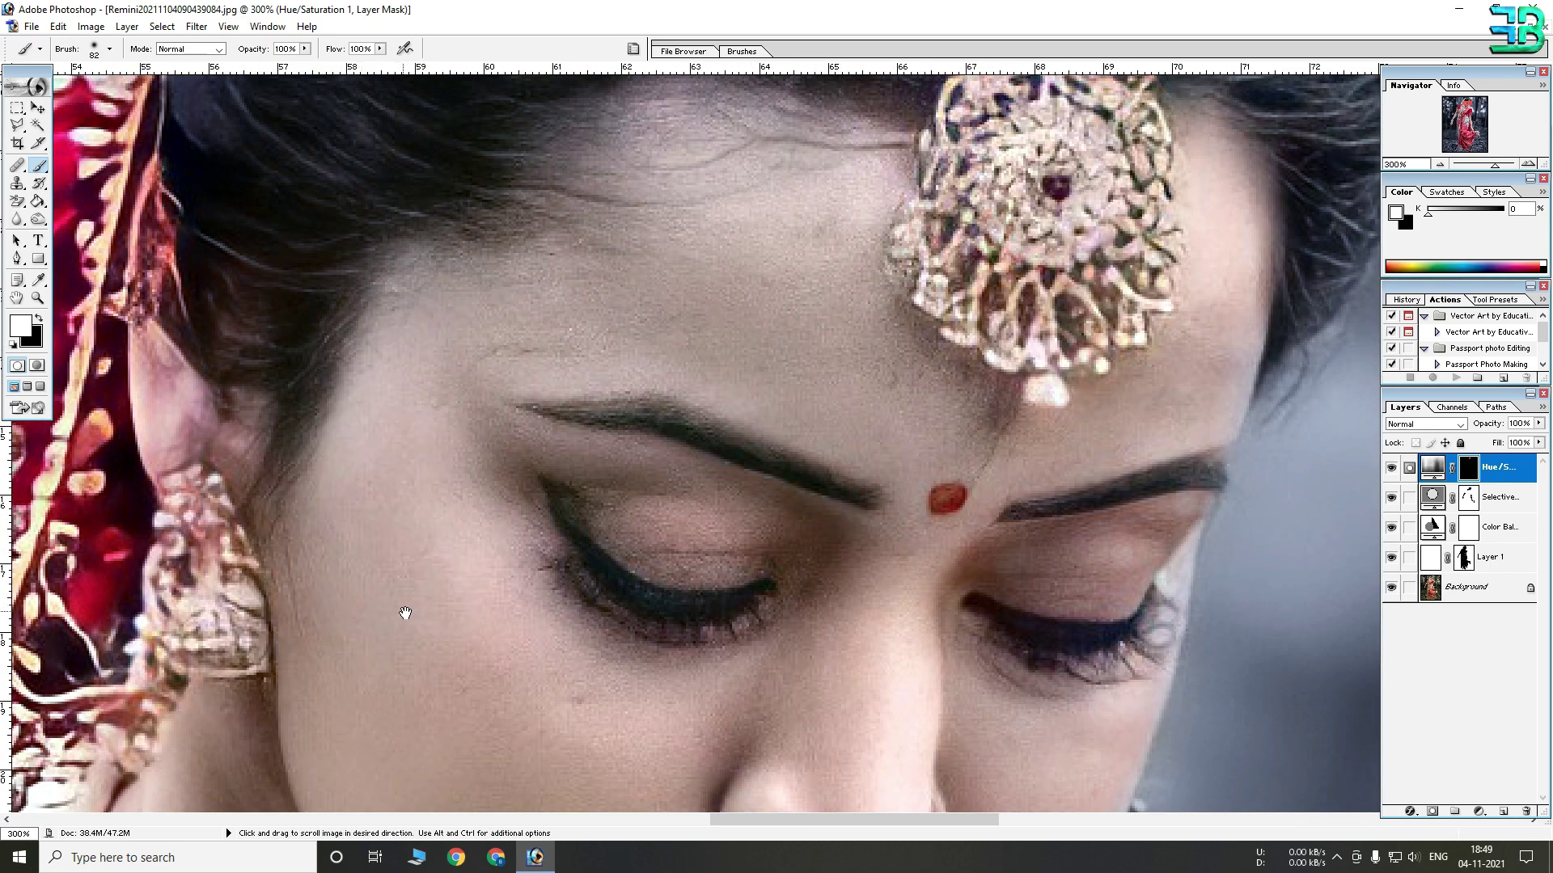
pyautogui.moveTo(402, 613); pyautogui.dragTo(417, 324)
pyautogui.moveTo(527, 283)
pyautogui.mouseDown()
pyautogui.moveTo(476, 274)
pyautogui.moveTo(764, 405)
pyautogui.moveTo(526, 541)
pyautogui.mouseUp()
pyautogui.moveTo(491, 604); pyautogui.dragTo(469, 479)
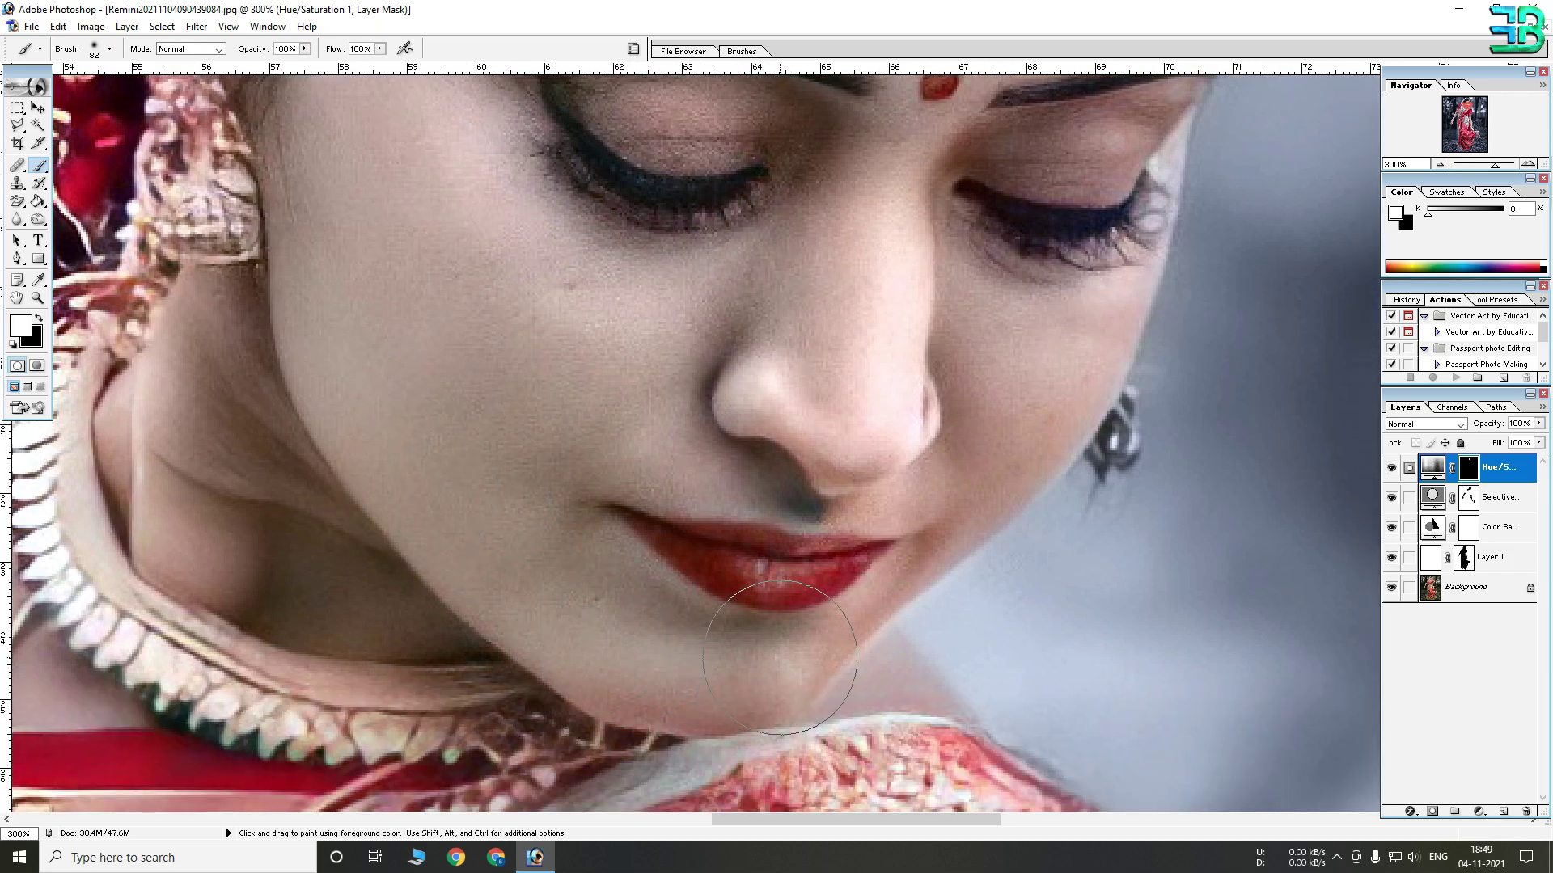
# Paint black over the lips on the Hue/Saturation mask with a 54 px brush to bring back their red.
pyautogui.rightClick(763, 468)
pyautogui.click(824, 503)
pyautogui.click(823, 462)
pyautogui.press('x')
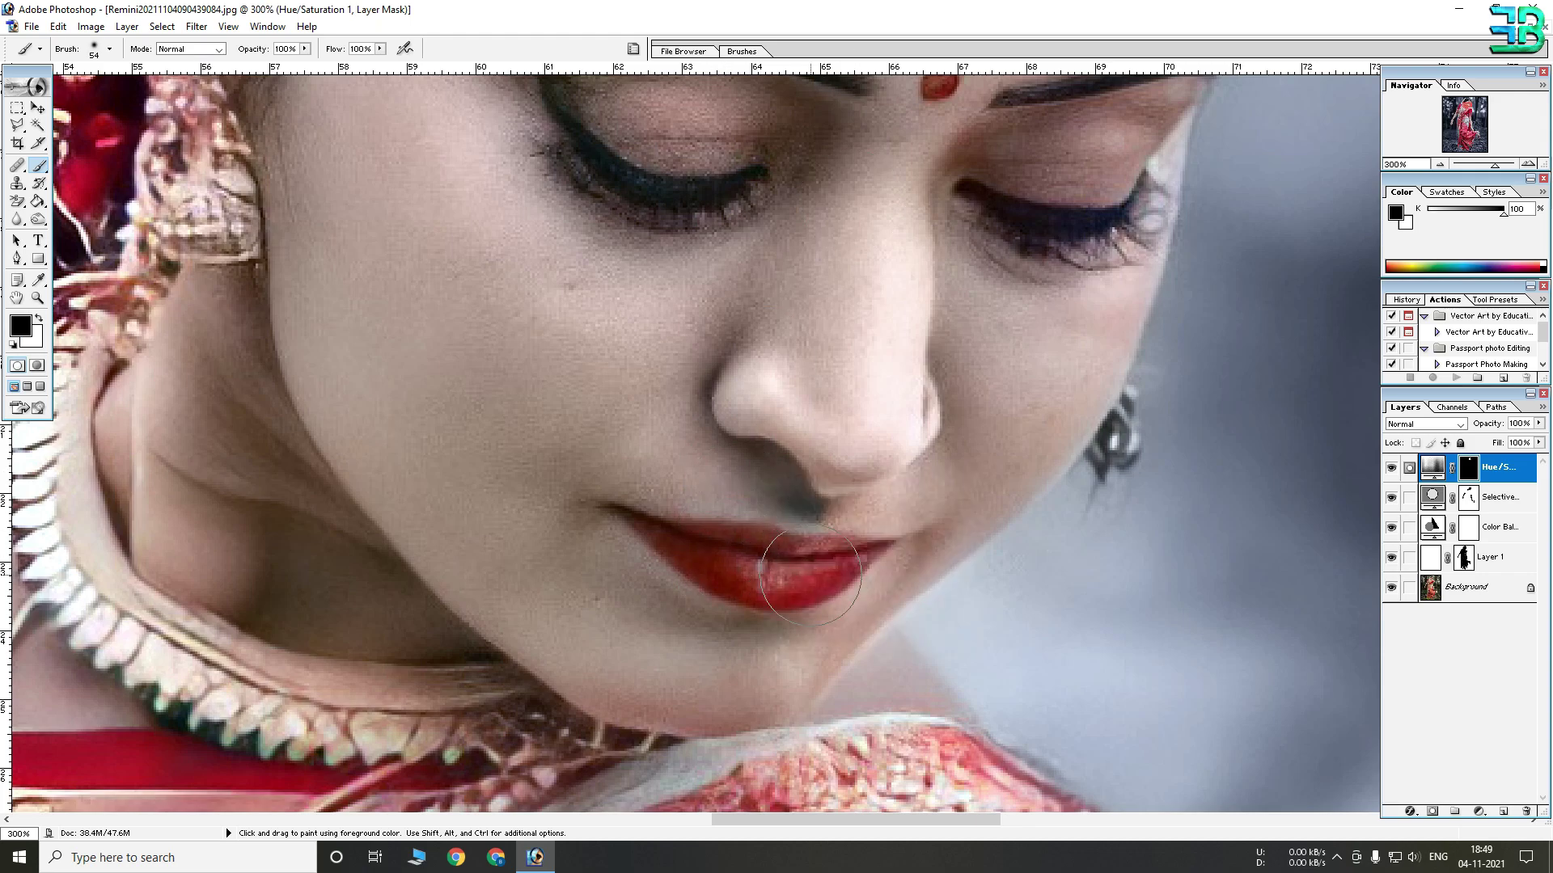
# Paint white on the Hue/Saturation mask over the eyelids, the forehead around the pendant, the neck and the bare shoulder.
pyautogui.press('x')
pyautogui.moveTo(889, 186); pyautogui.dragTo(621, 372)
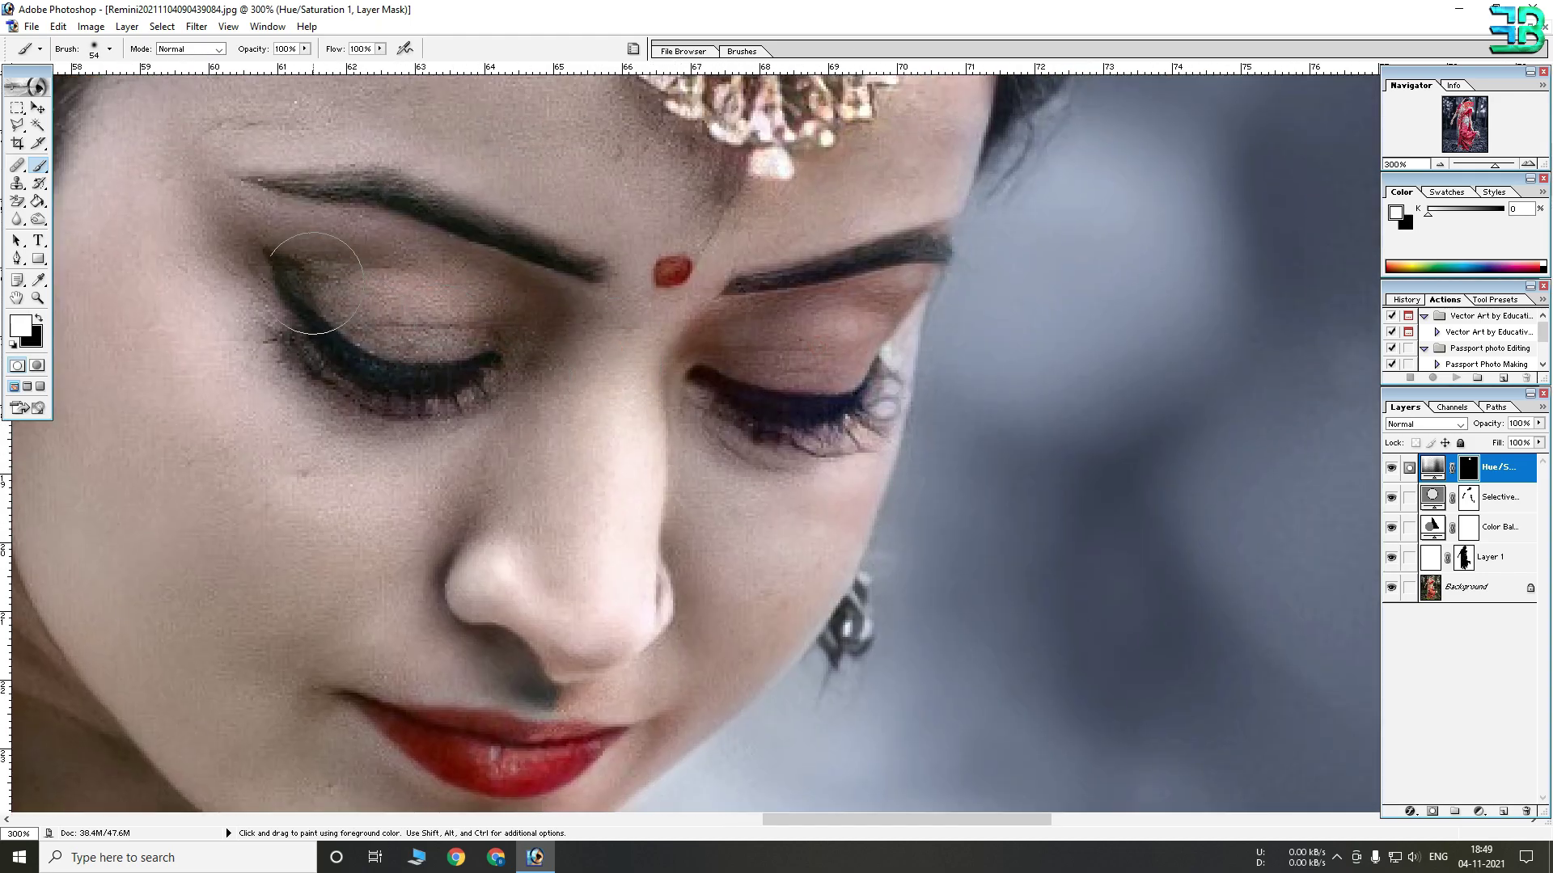
pyautogui.moveTo(757, 297); pyautogui.dragTo(841, 405)
pyautogui.moveTo(841, 210); pyautogui.dragTo(879, 499)
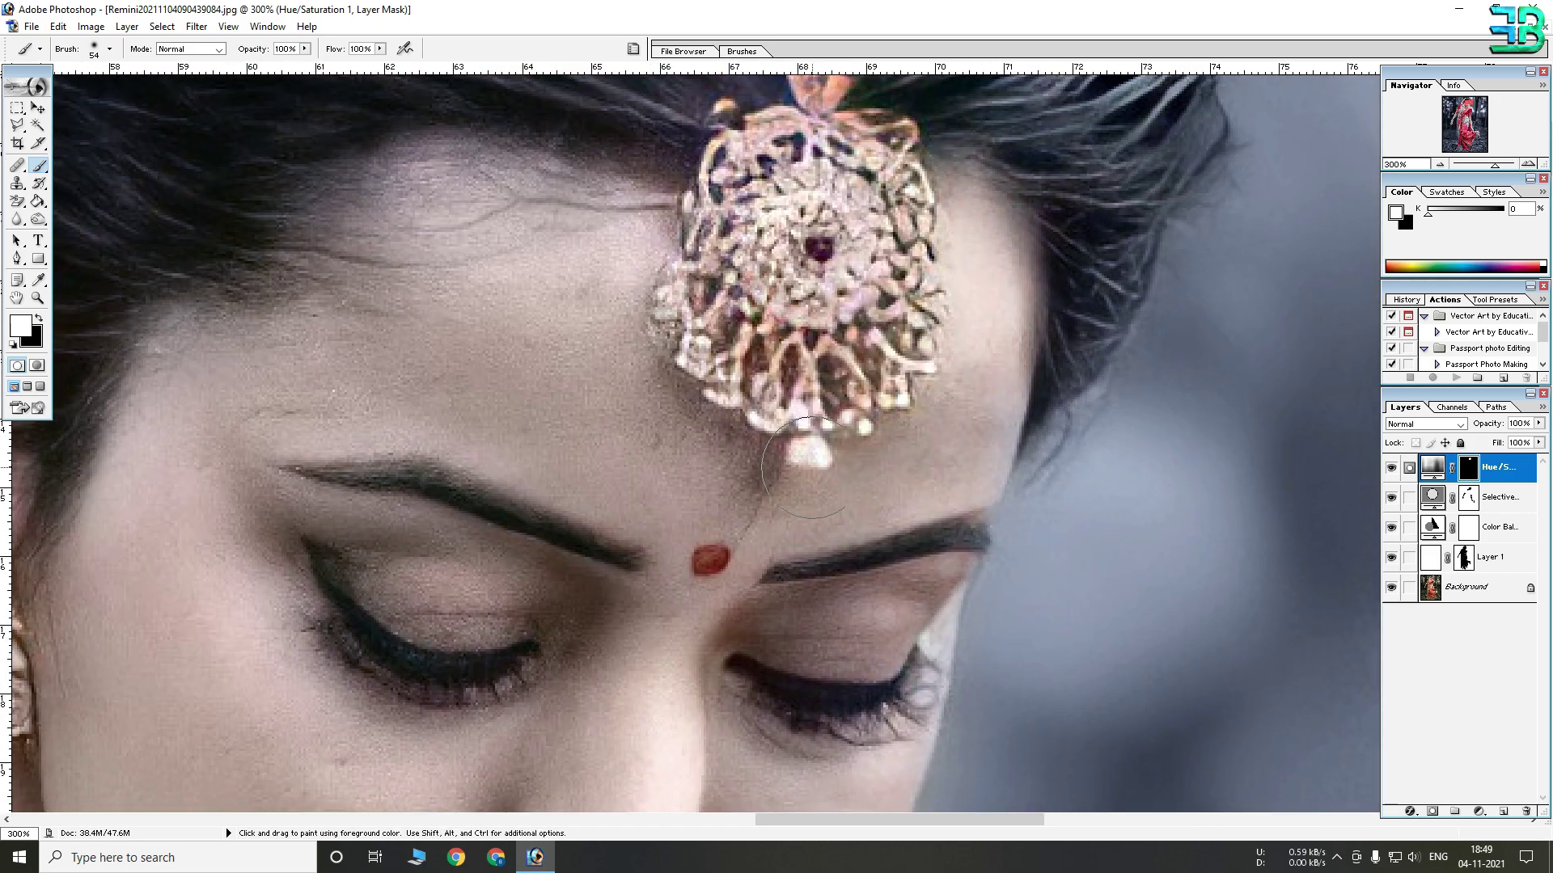
pyautogui.moveTo(672, 486); pyautogui.dragTo(1127, 191)
pyautogui.moveTo(371, 544); pyautogui.dragTo(670, 362)
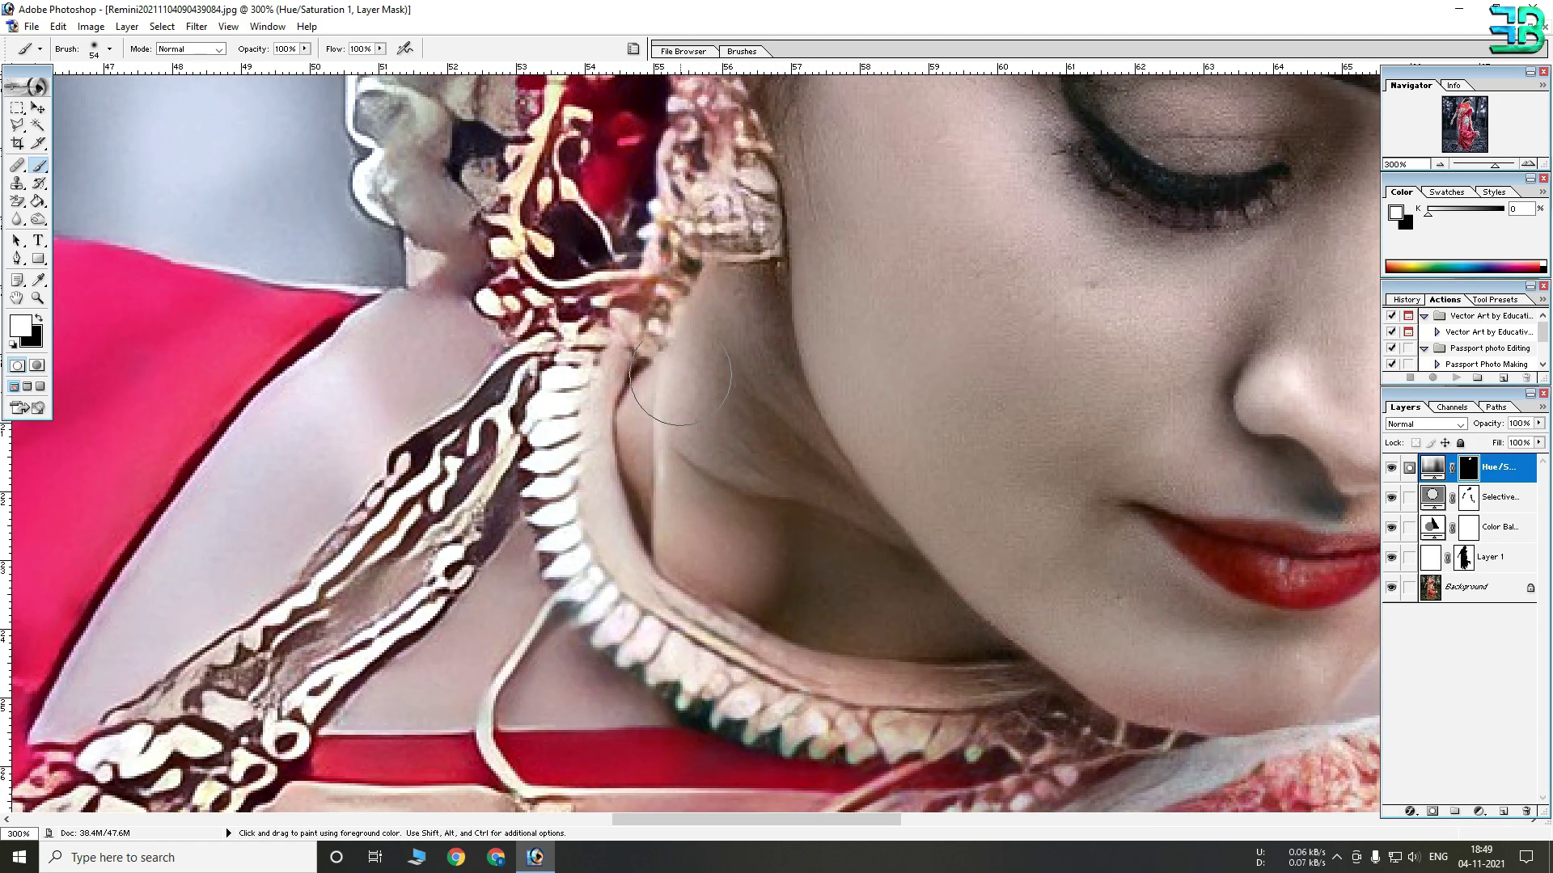
pyautogui.moveTo(482, 510); pyautogui.dragTo(716, 315)
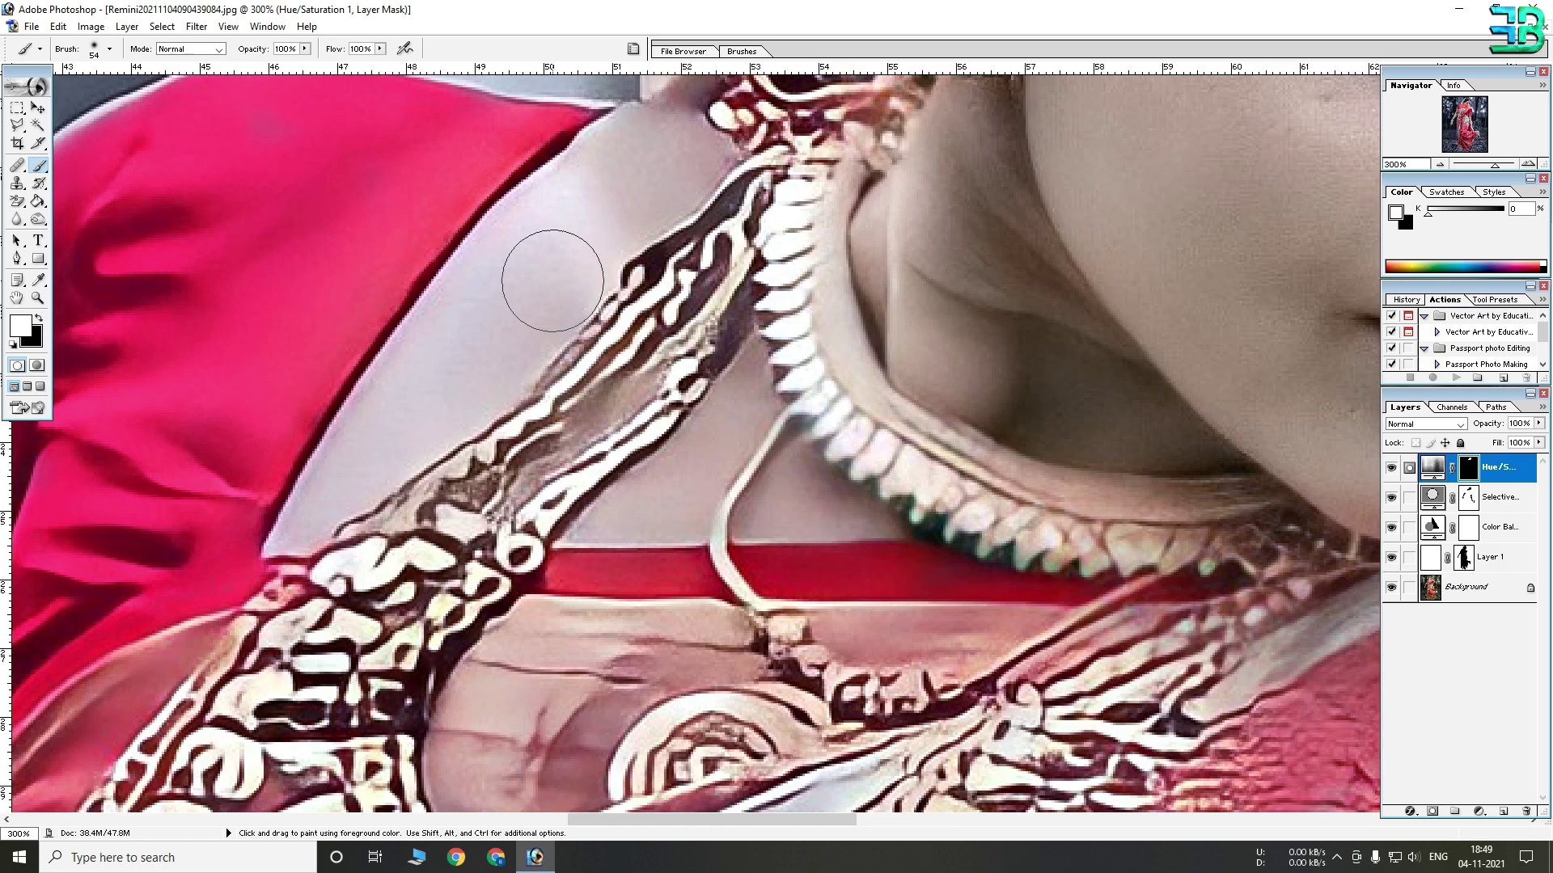
# Paint white on the Hue/Saturation mask over both arms, the hands and the raised foot with a 97 px brush.
pyautogui.keyDown('alt'); pyautogui.click(935, 502); pyautogui.keyUp('alt')
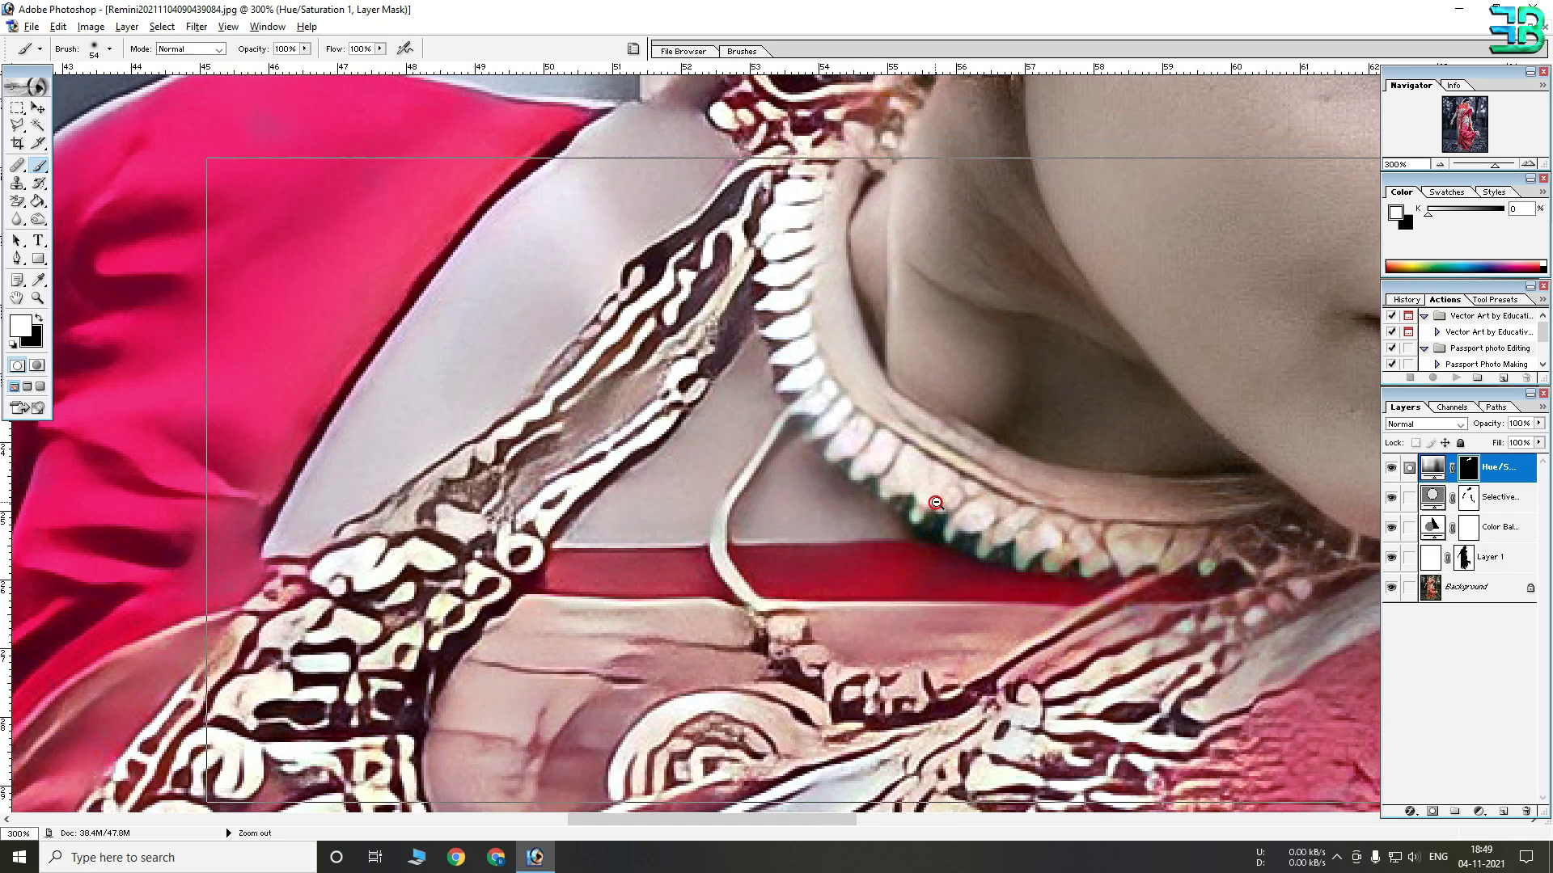
pyautogui.keyDown('alt'); pyautogui.click(802, 449); pyautogui.keyUp('alt')
pyautogui.keyDown('alt'); pyautogui.click(752, 485); pyautogui.keyUp('alt')
pyautogui.keyDown('alt'); pyautogui.click(707, 515); pyautogui.keyUp('alt')
pyautogui.moveTo(542, 788); pyautogui.dragTo(583, 463)
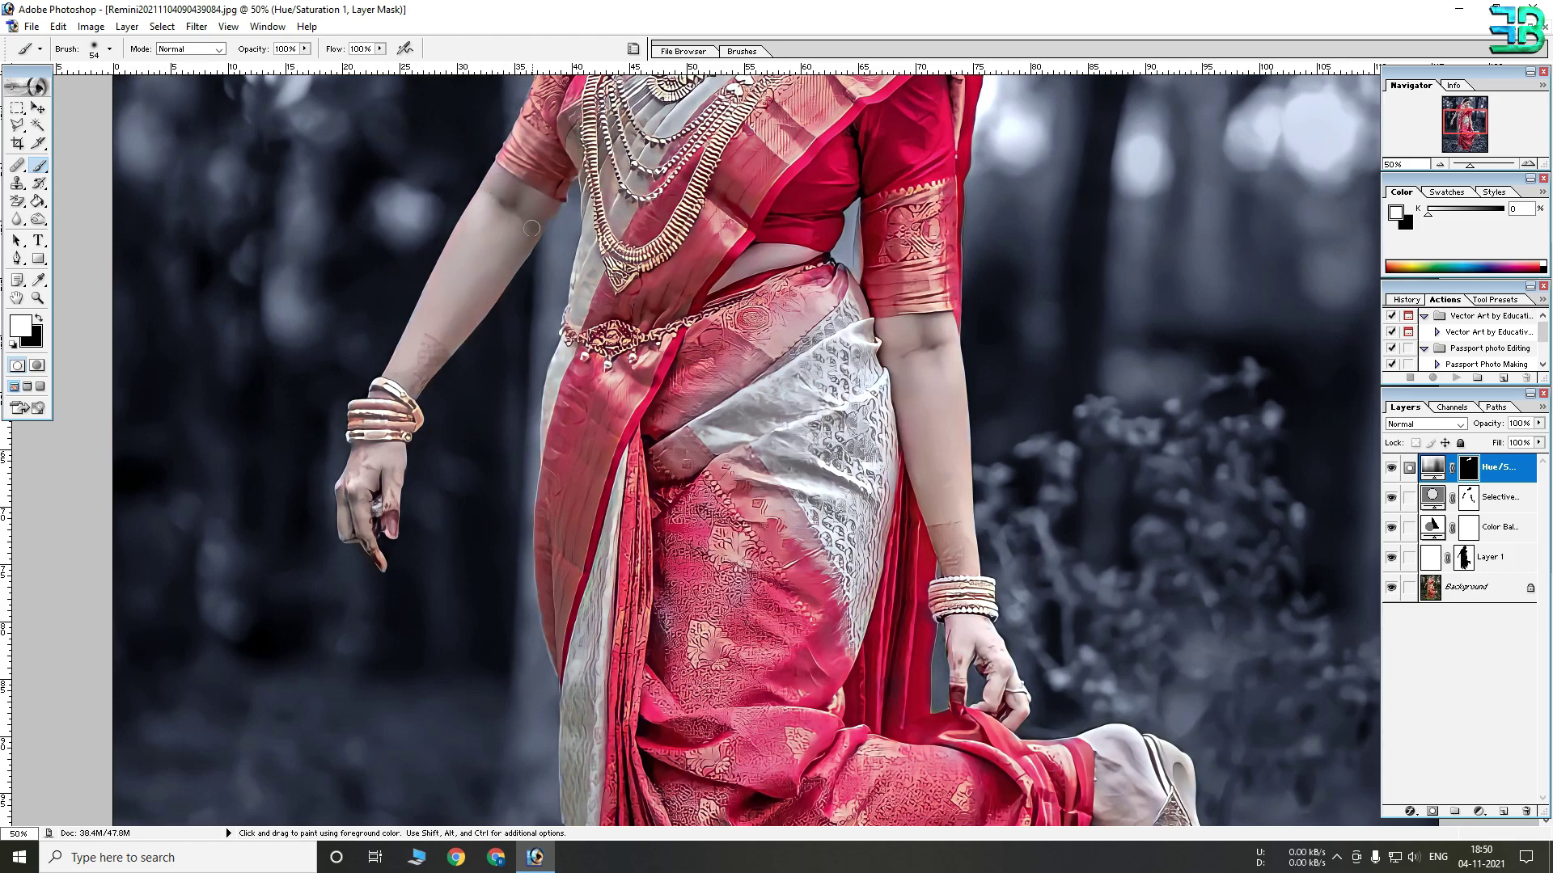
pyautogui.rightClick(451, 322)
pyautogui.click(546, 337)
pyautogui.click(481, 255)
pyautogui.moveTo(946, 394)
pyautogui.mouseDown()
pyautogui.moveTo(964, 637)
pyautogui.moveTo(987, 638)
pyautogui.moveTo(1008, 716)
pyautogui.mouseUp()
pyautogui.keyDown('alt'); pyautogui.click(1111, 707); pyautogui.keyUp('alt')
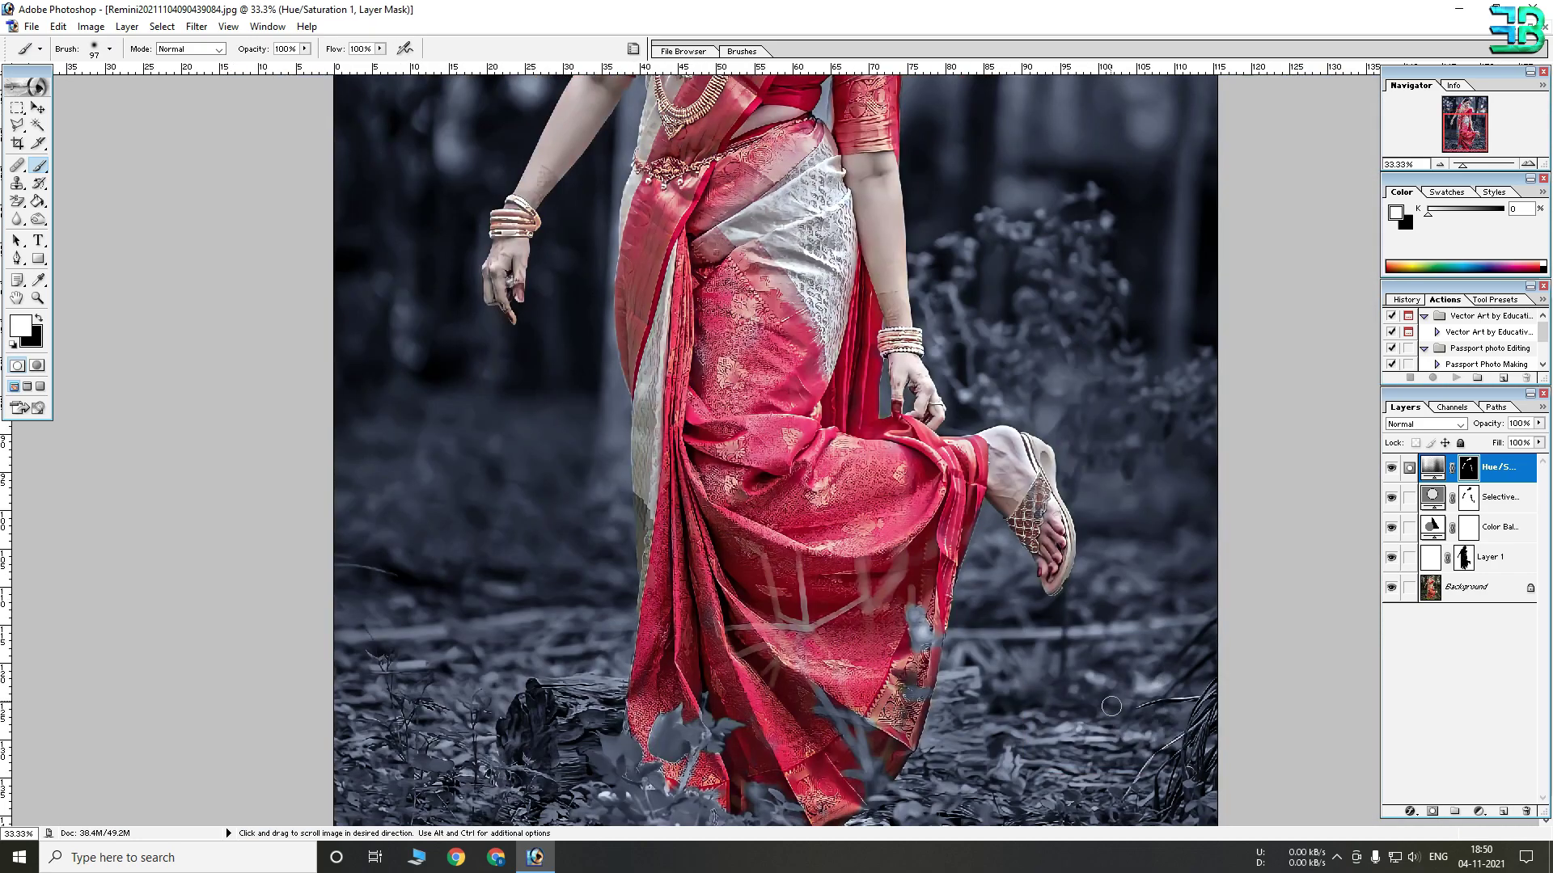
pyautogui.keyDown('alt'); pyautogui.click(790, 347); pyautogui.keyUp('alt')
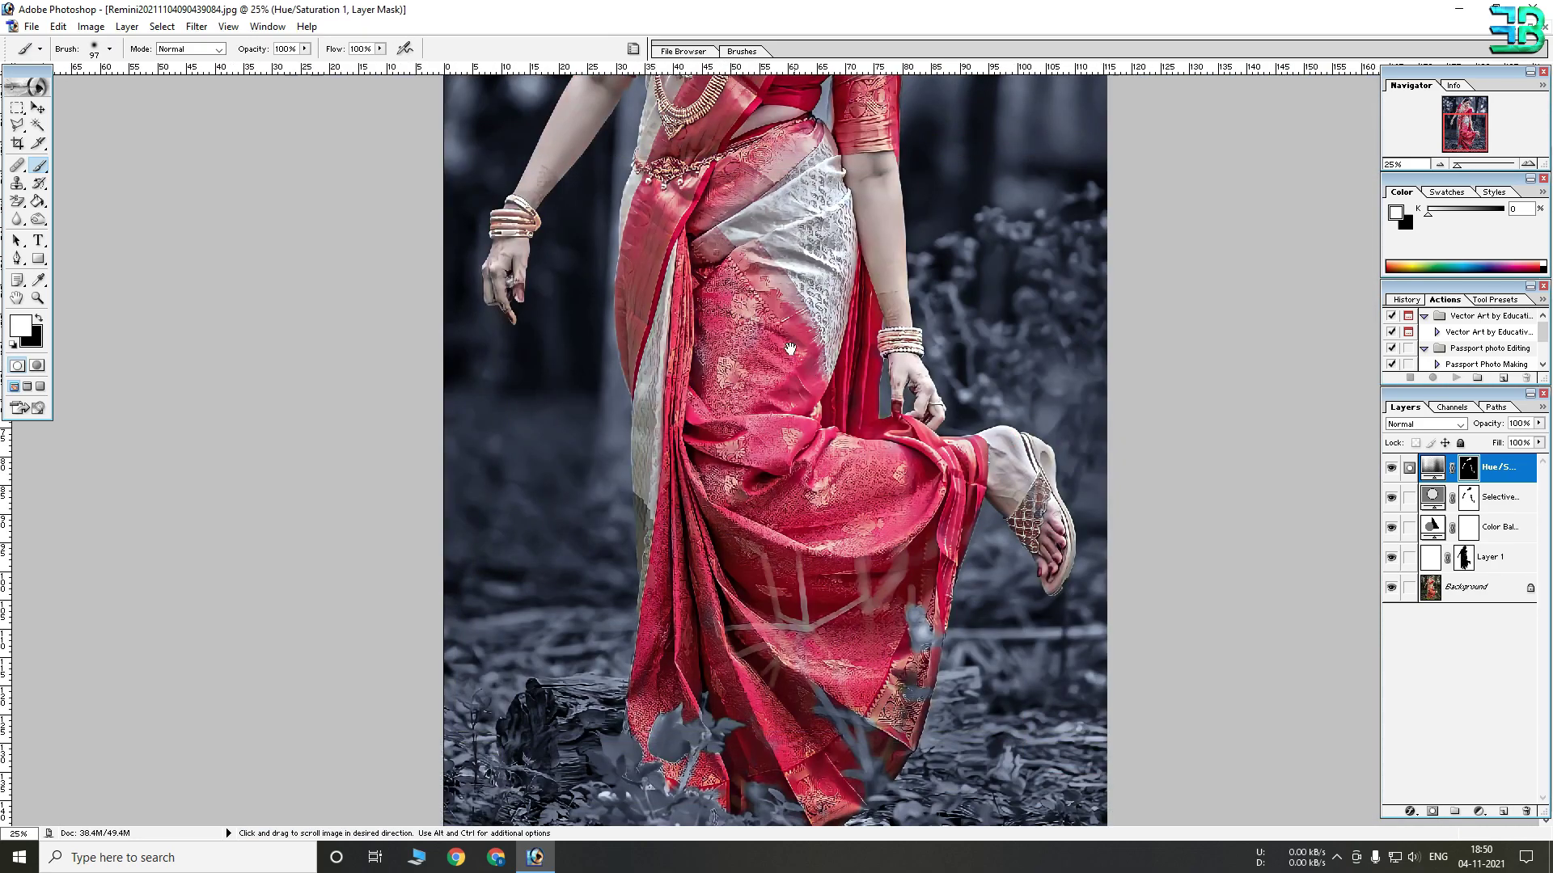
pyautogui.moveTo(790, 347); pyautogui.dragTo(784, 555)
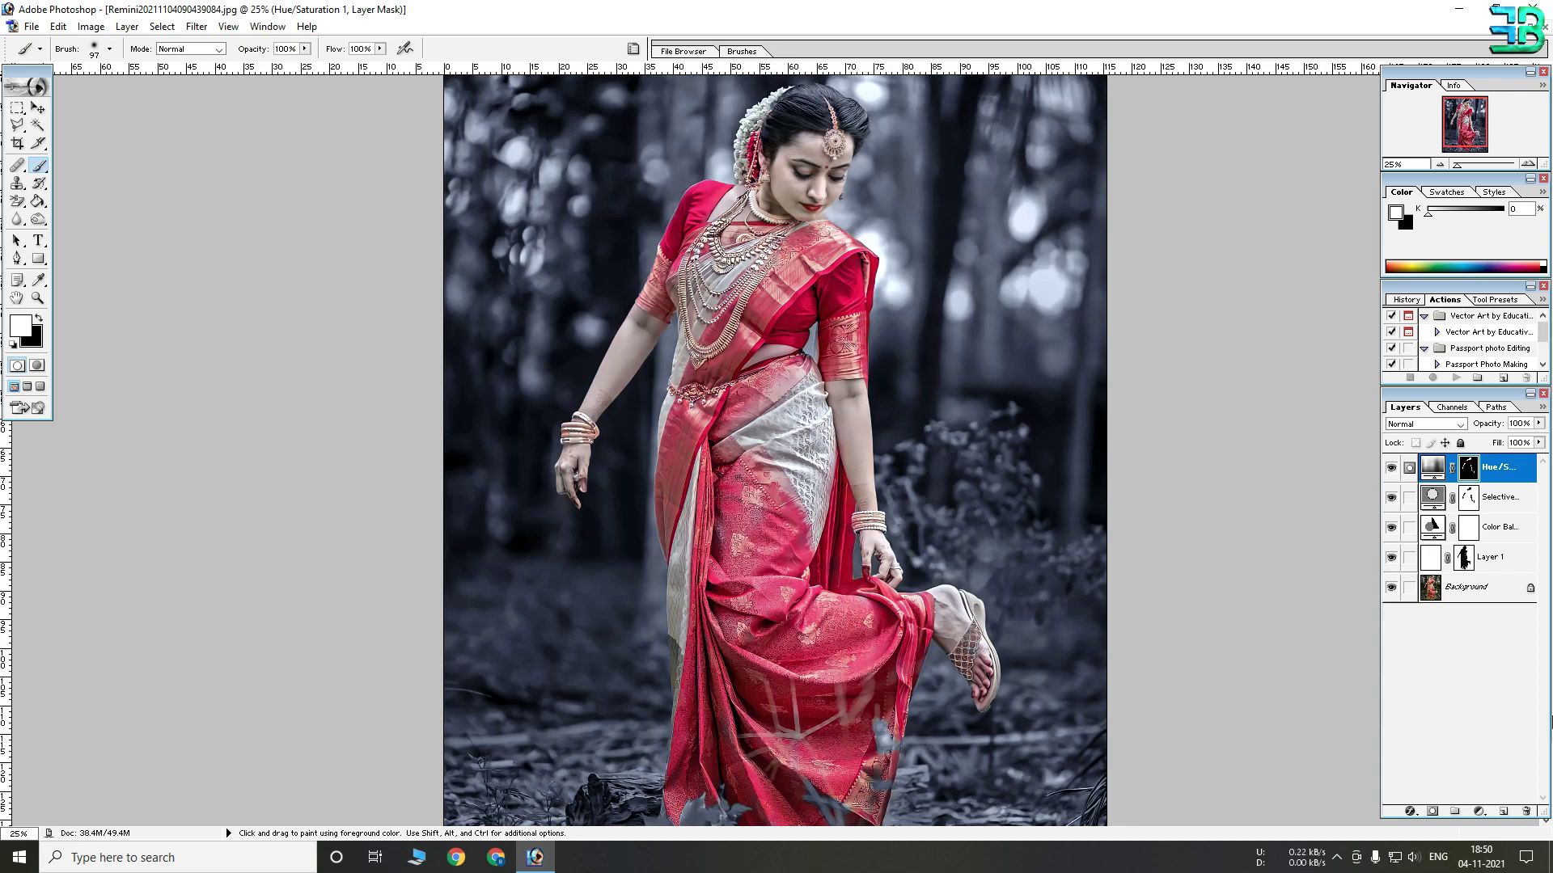
pyautogui.click(1479, 811)
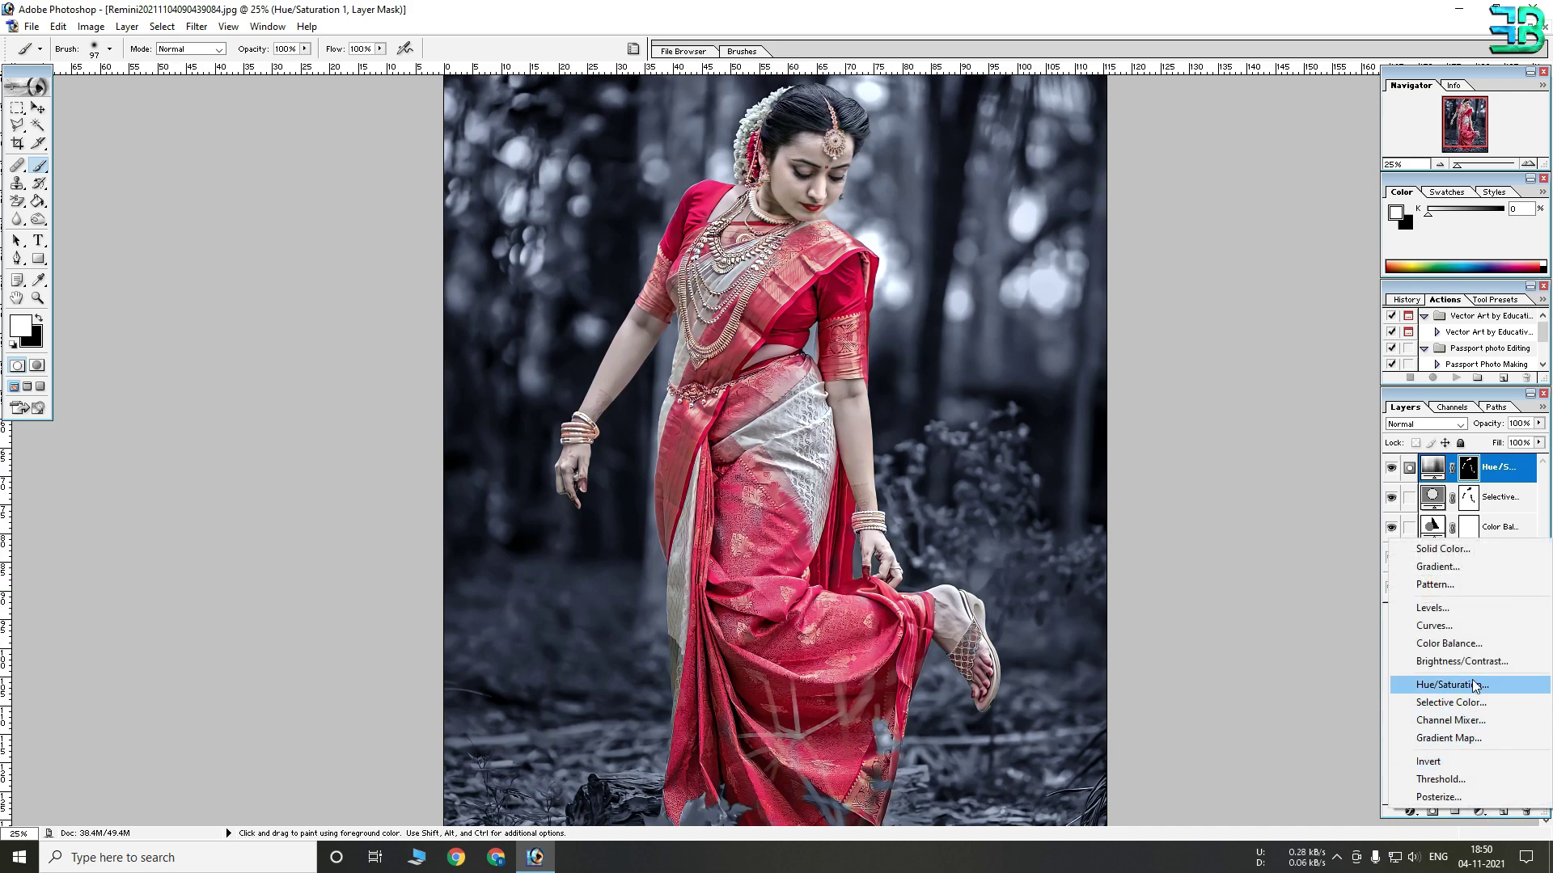
pyautogui.click(1448, 650)
pyautogui.click(489, 246)
pyautogui.press('b')
# Add a Brightness/Contrast adjustment layer with Brightness 10 and Contrast 10.
pyautogui.click(1479, 811)
pyautogui.click(1448, 665)
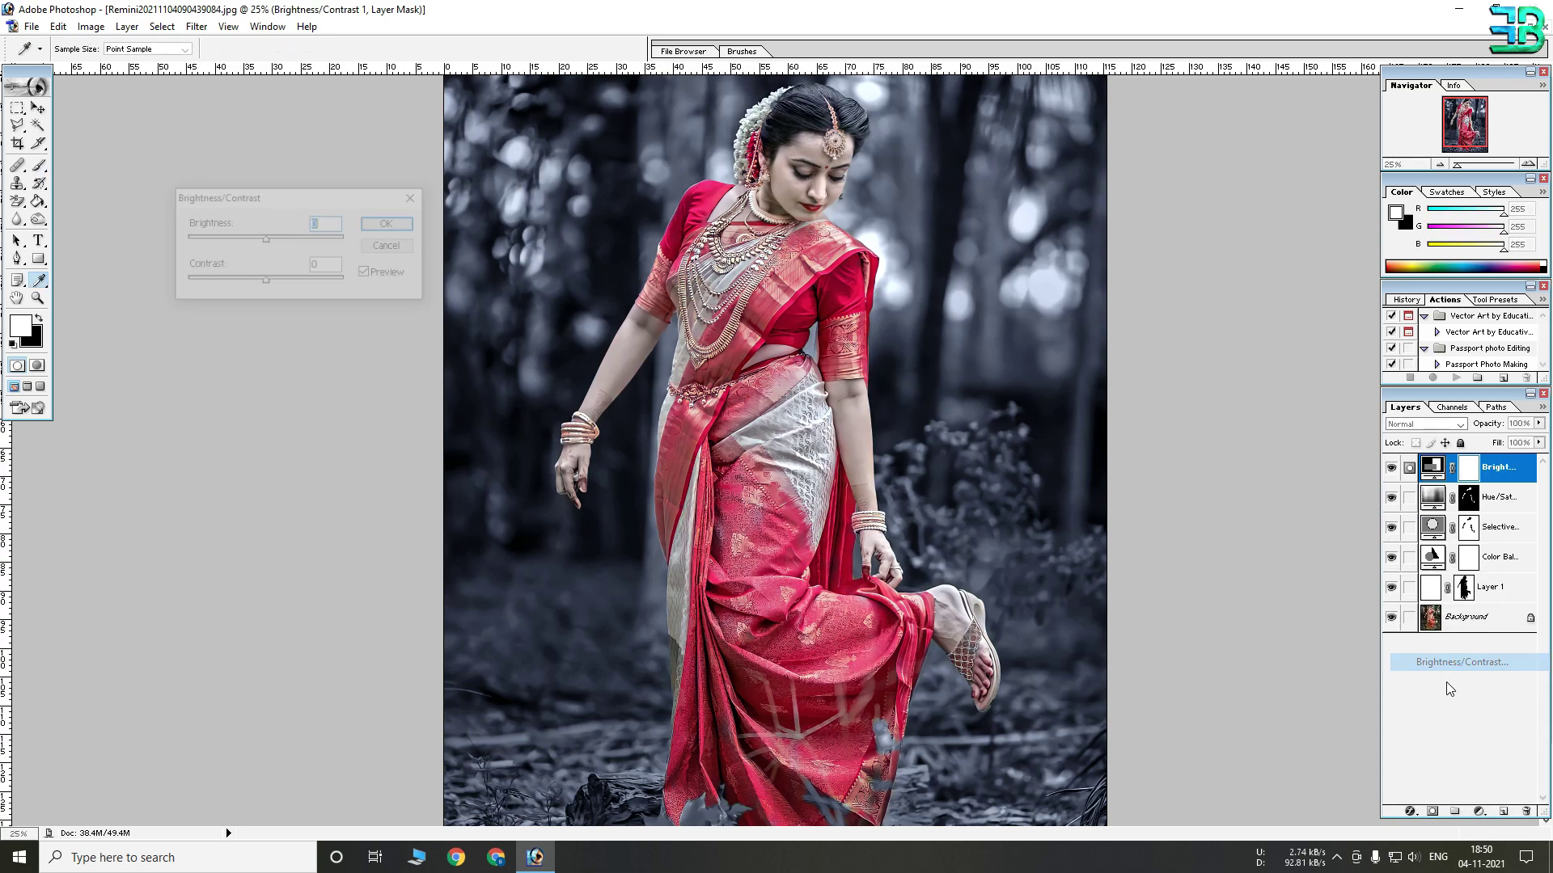
pyautogui.write('10')
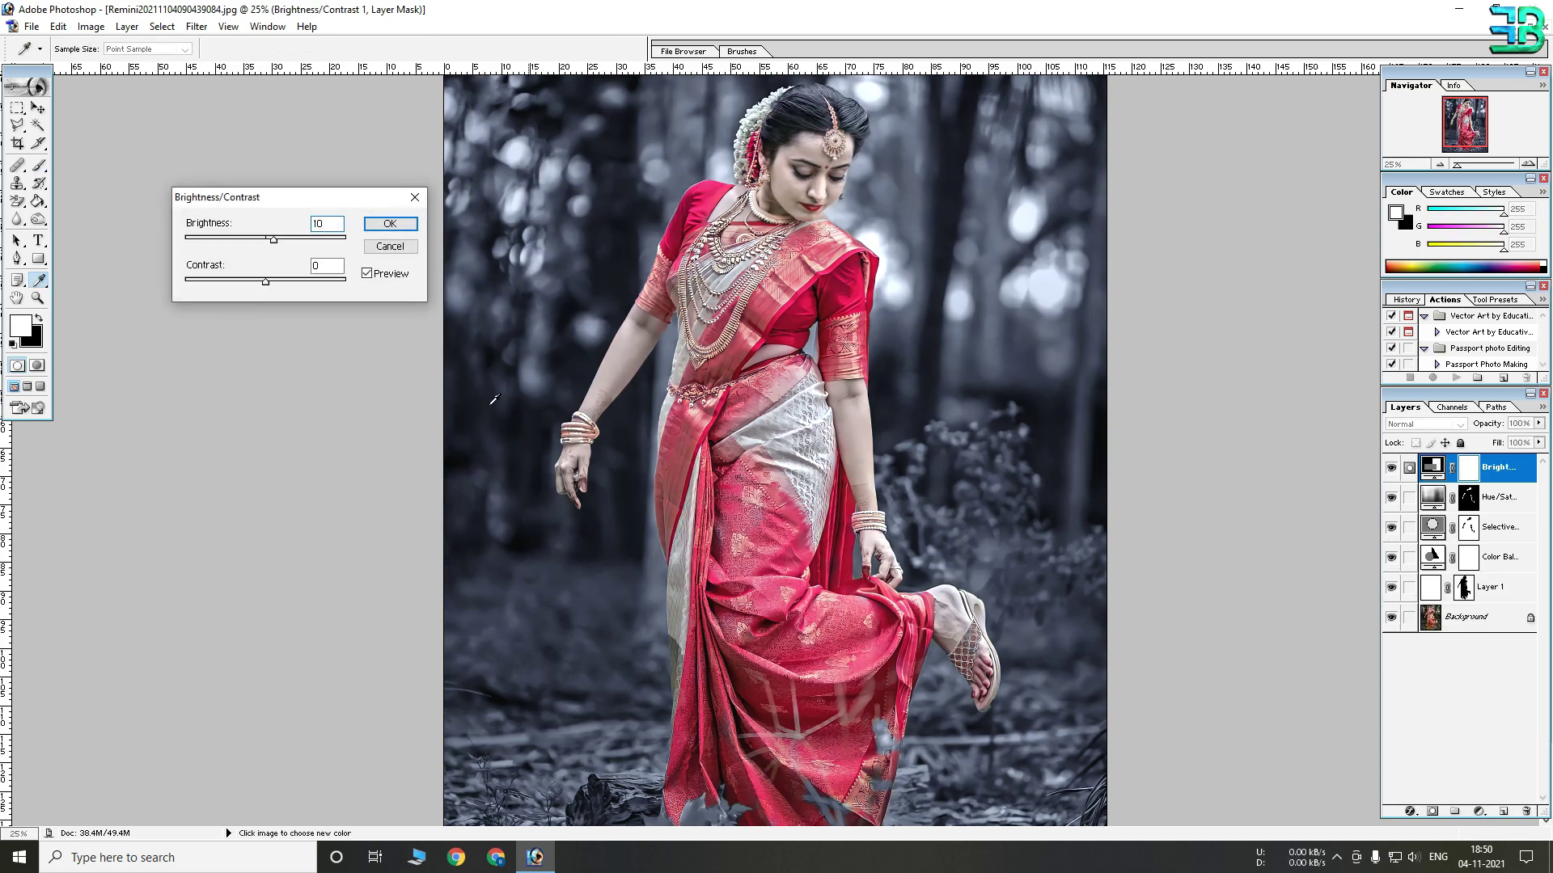
pyautogui.press('Tab')
pyautogui.write('0')
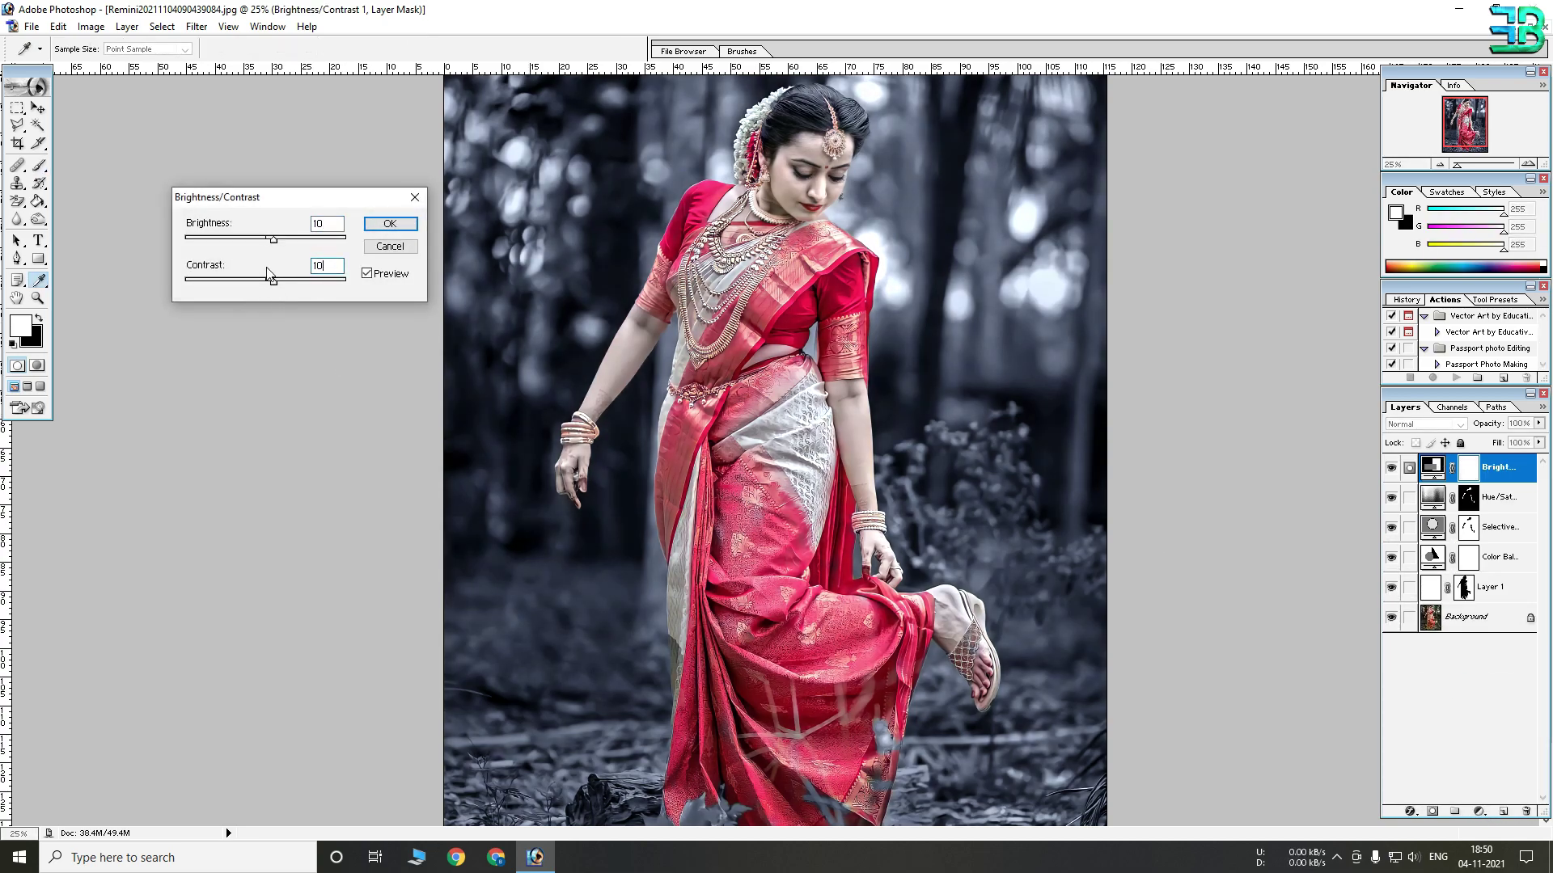
pyautogui.click(382, 226)
pyautogui.press('b')
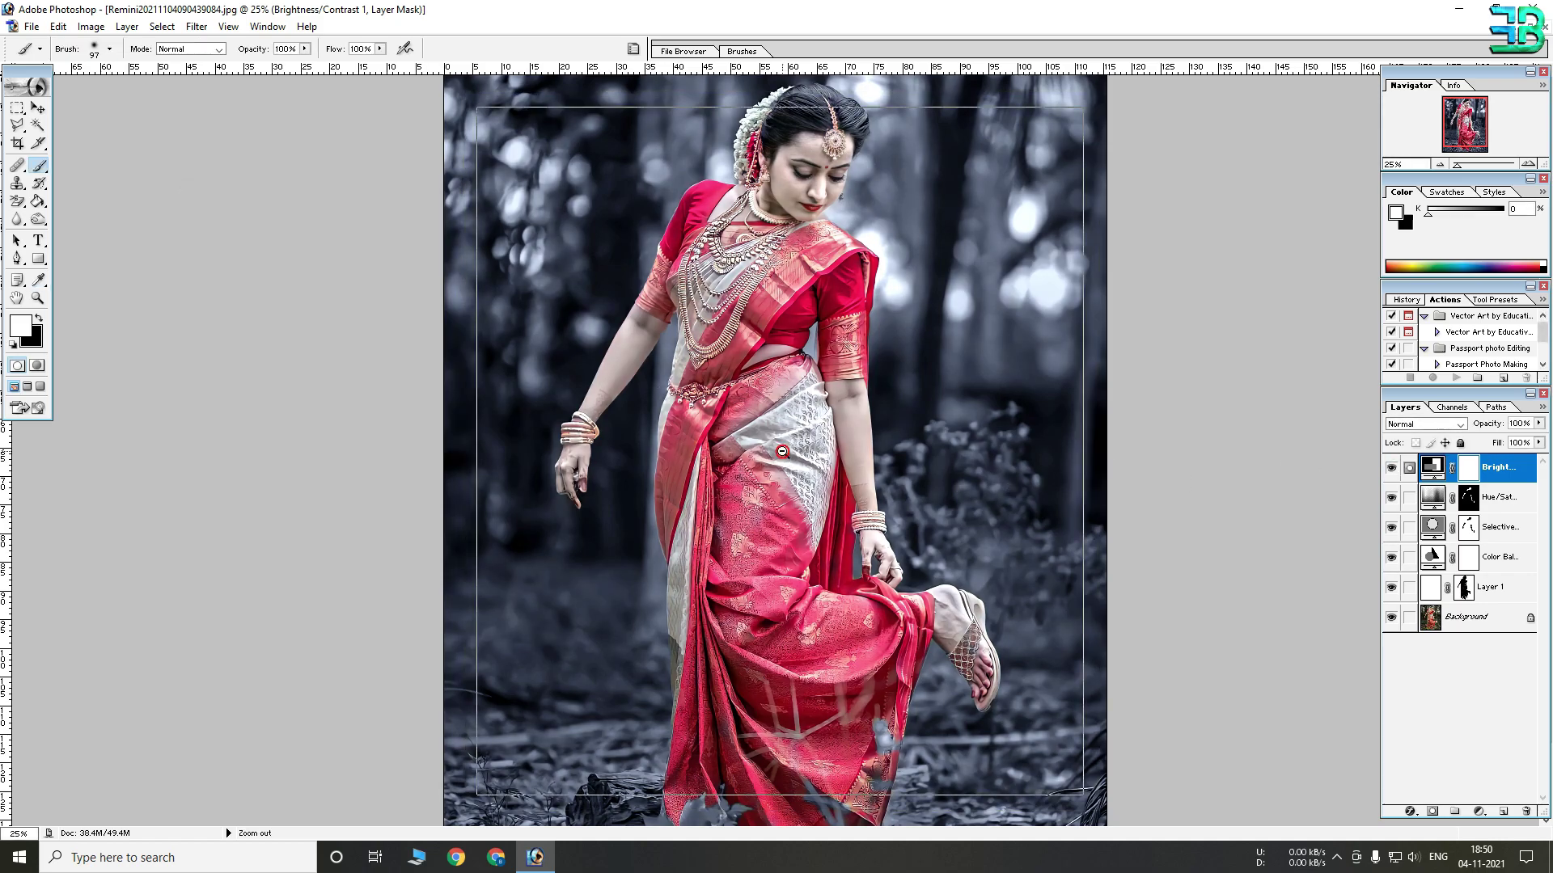
# Check the brightness and contrast change on the whole figure and in a close-up of the face.
pyautogui.keyDown('alt'); pyautogui.click(784, 424); pyautogui.keyUp('alt')
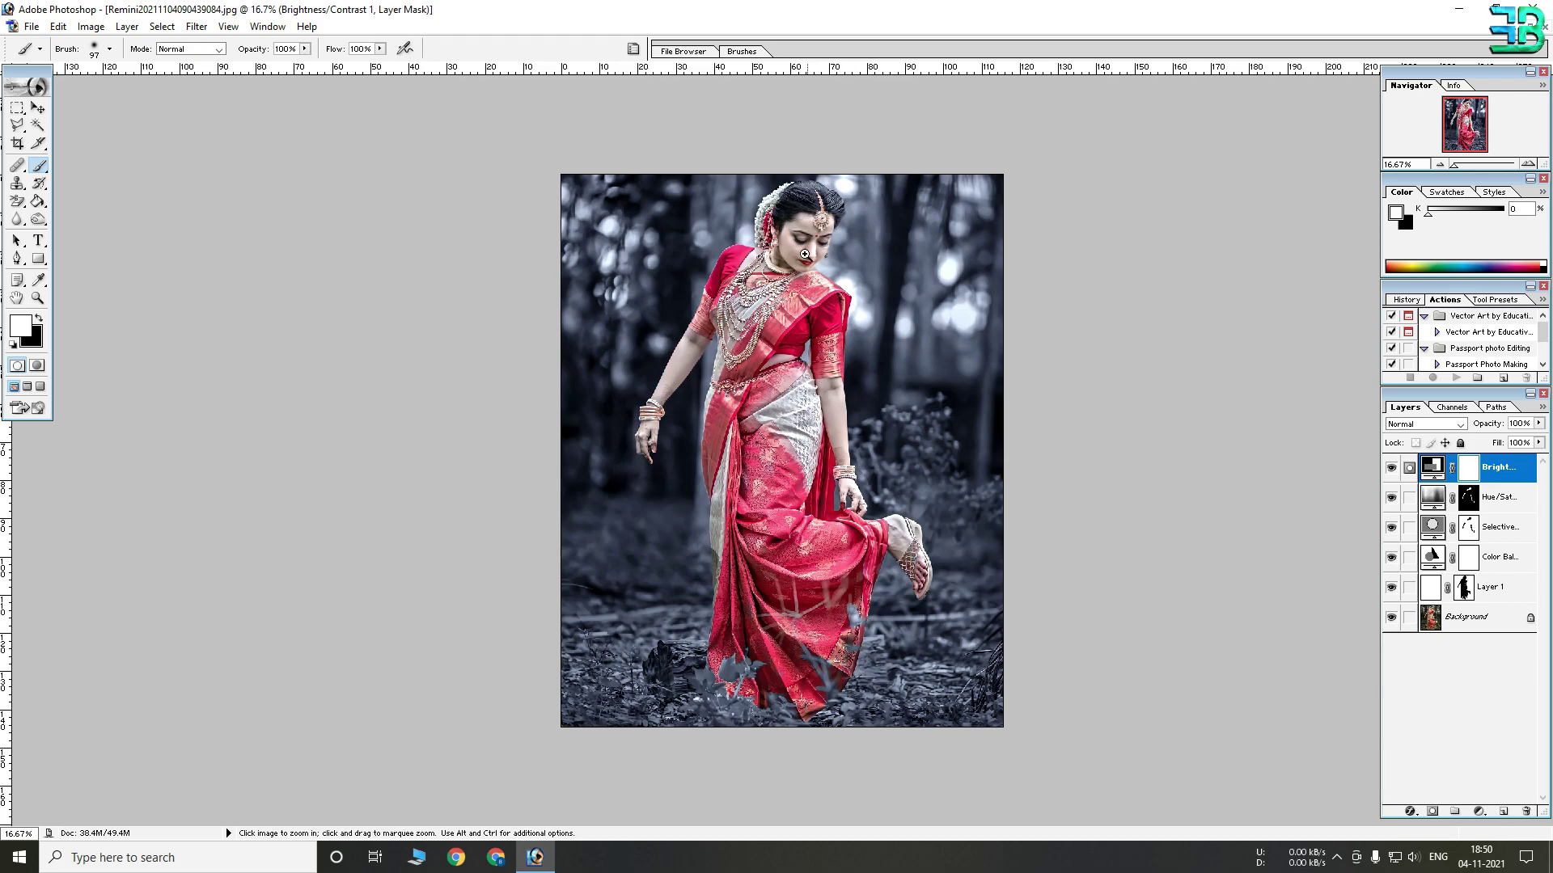
pyautogui.moveTo(770, 236); pyautogui.dragTo(811, 265)
pyautogui.keyDown('alt'); pyautogui.click(822, 300); pyautogui.keyUp('alt')
pyautogui.keyDown('alt'); pyautogui.click(822, 304); pyautogui.keyUp('alt')
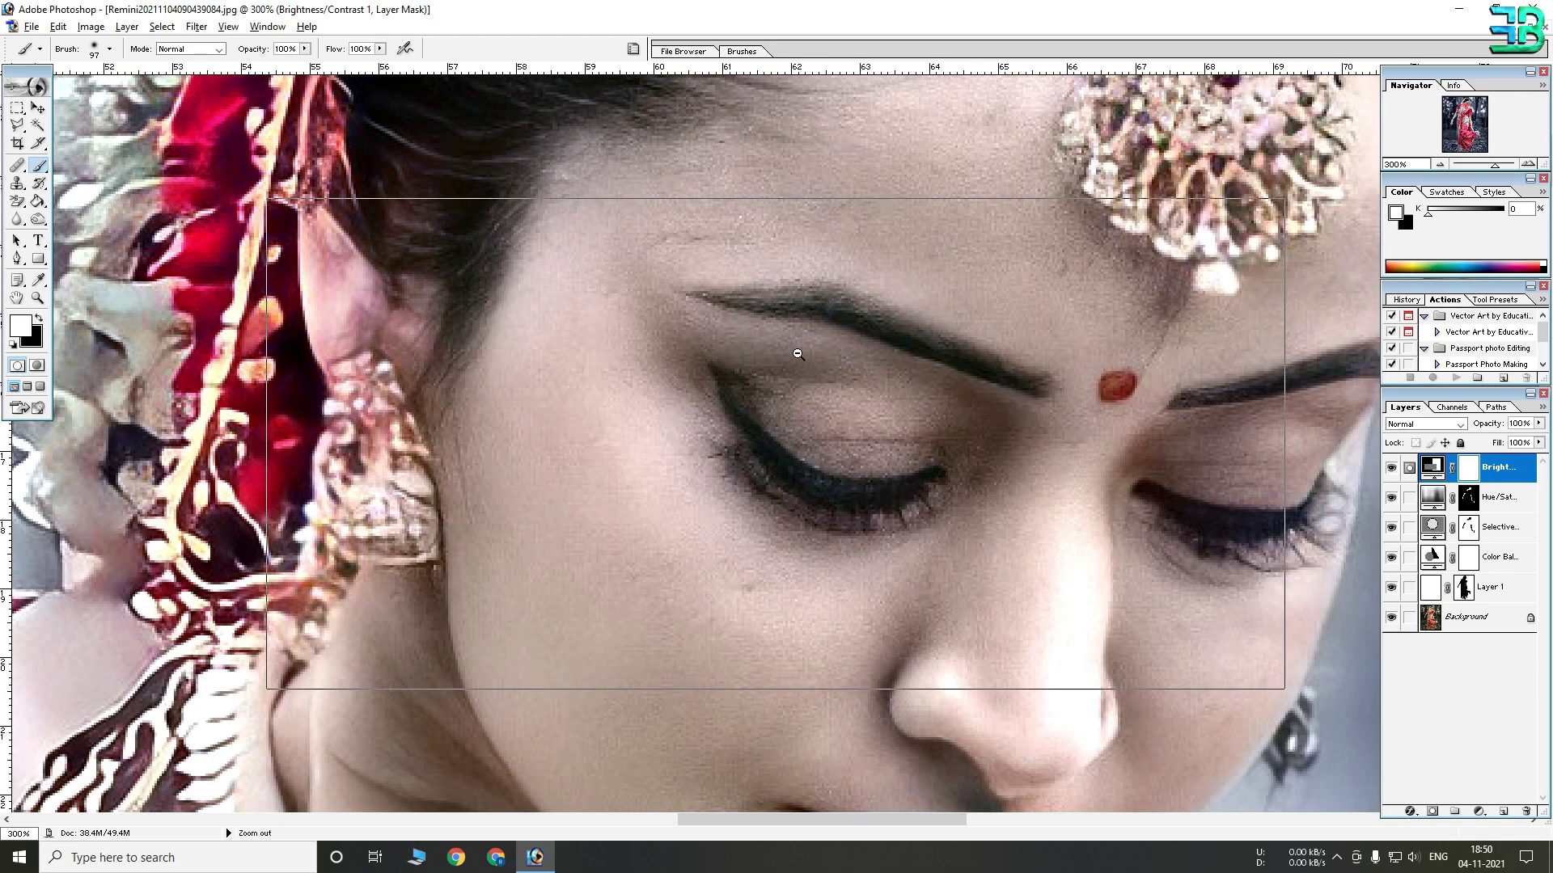
pyautogui.keyDown('alt'); pyautogui.click(792, 389); pyautogui.keyUp('alt')
pyautogui.keyDown('alt'); pyautogui.click(777, 442); pyautogui.keyUp('alt')
pyautogui.moveTo(772, 418); pyautogui.dragTo(745, 302)
pyautogui.keyDown('ctrl'); pyautogui.click(757, 320); pyautogui.keyUp('ctrl')
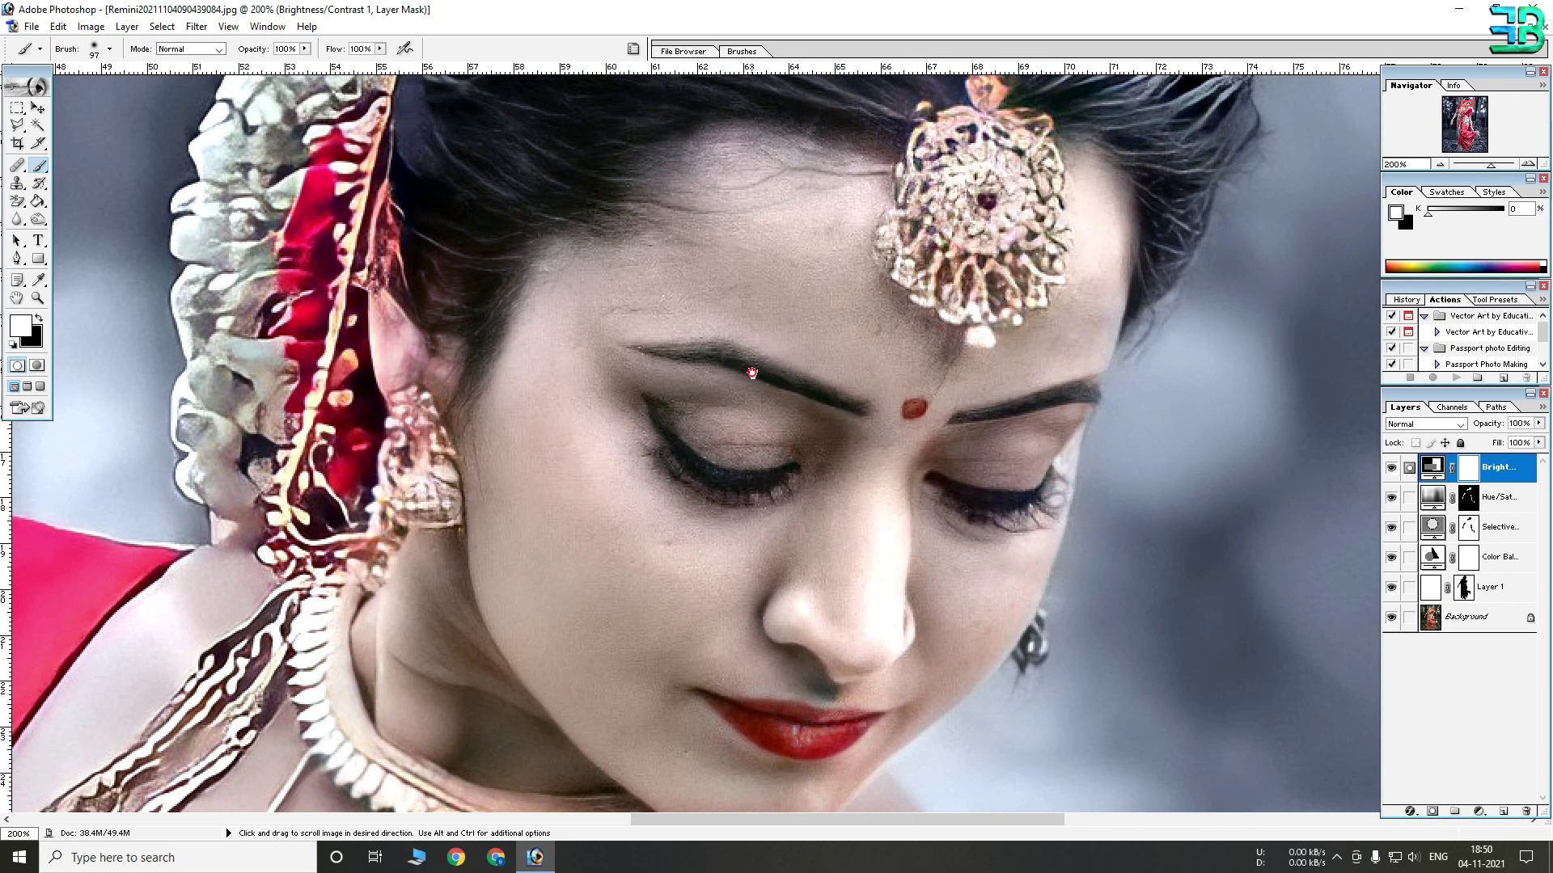
pyautogui.moveTo(753, 372); pyautogui.dragTo(712, 310)
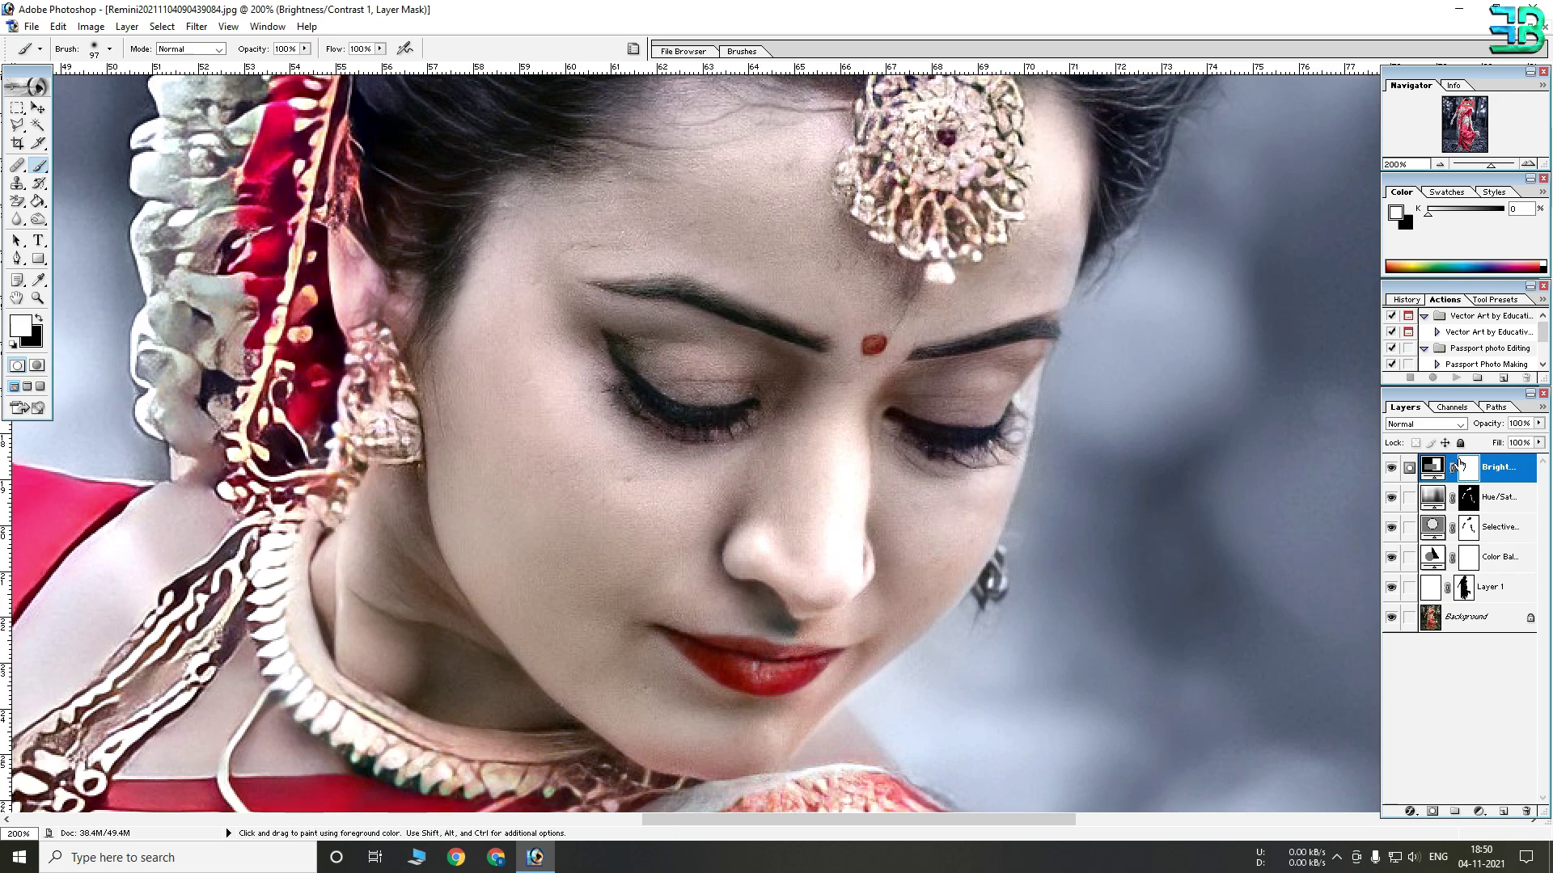
# Group Layer 1 and all adjustment layers above the Background into a layer set and collapse it.
pyautogui.click(1453, 810)
pyautogui.moveTo(1504, 488); pyautogui.dragTo(1459, 460)
pyautogui.click(1425, 462)
# Duplicate the Background layer and move the copy into the layer set.
pyautogui.click(1472, 488)
pyautogui.rightClick(1471, 489)
pyautogui.click(1456, 539)
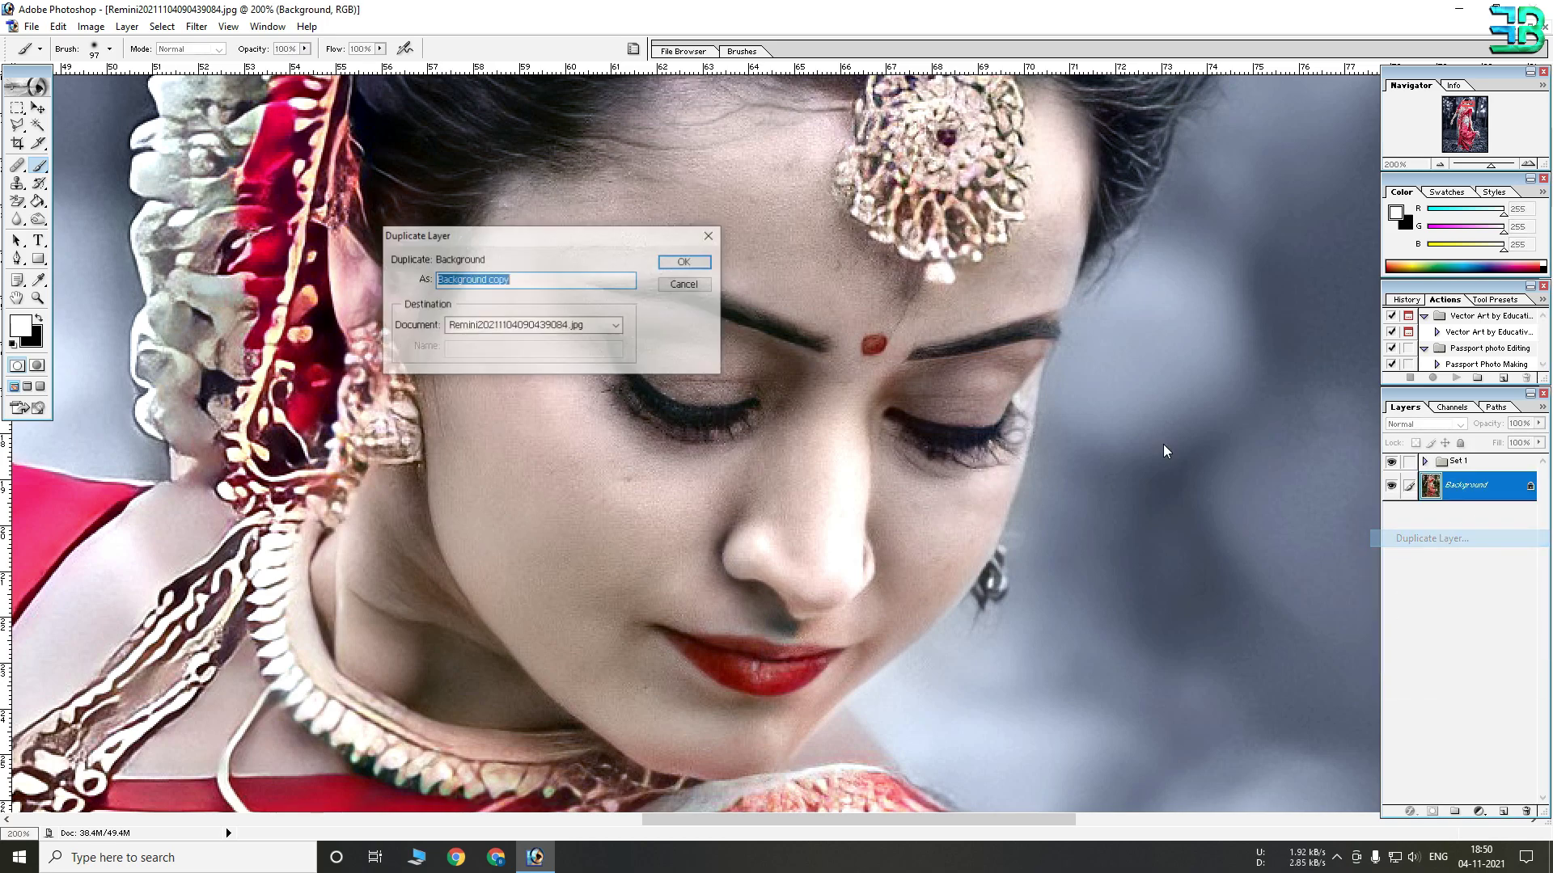
pyautogui.click(703, 263)
pyautogui.moveTo(1468, 485); pyautogui.dragTo(1426, 462)
# Duplicate the layer set and merge the duplicate into a single layer.
pyautogui.rightClick(1492, 473)
pyautogui.click(1448, 493)
pyautogui.click(703, 267)
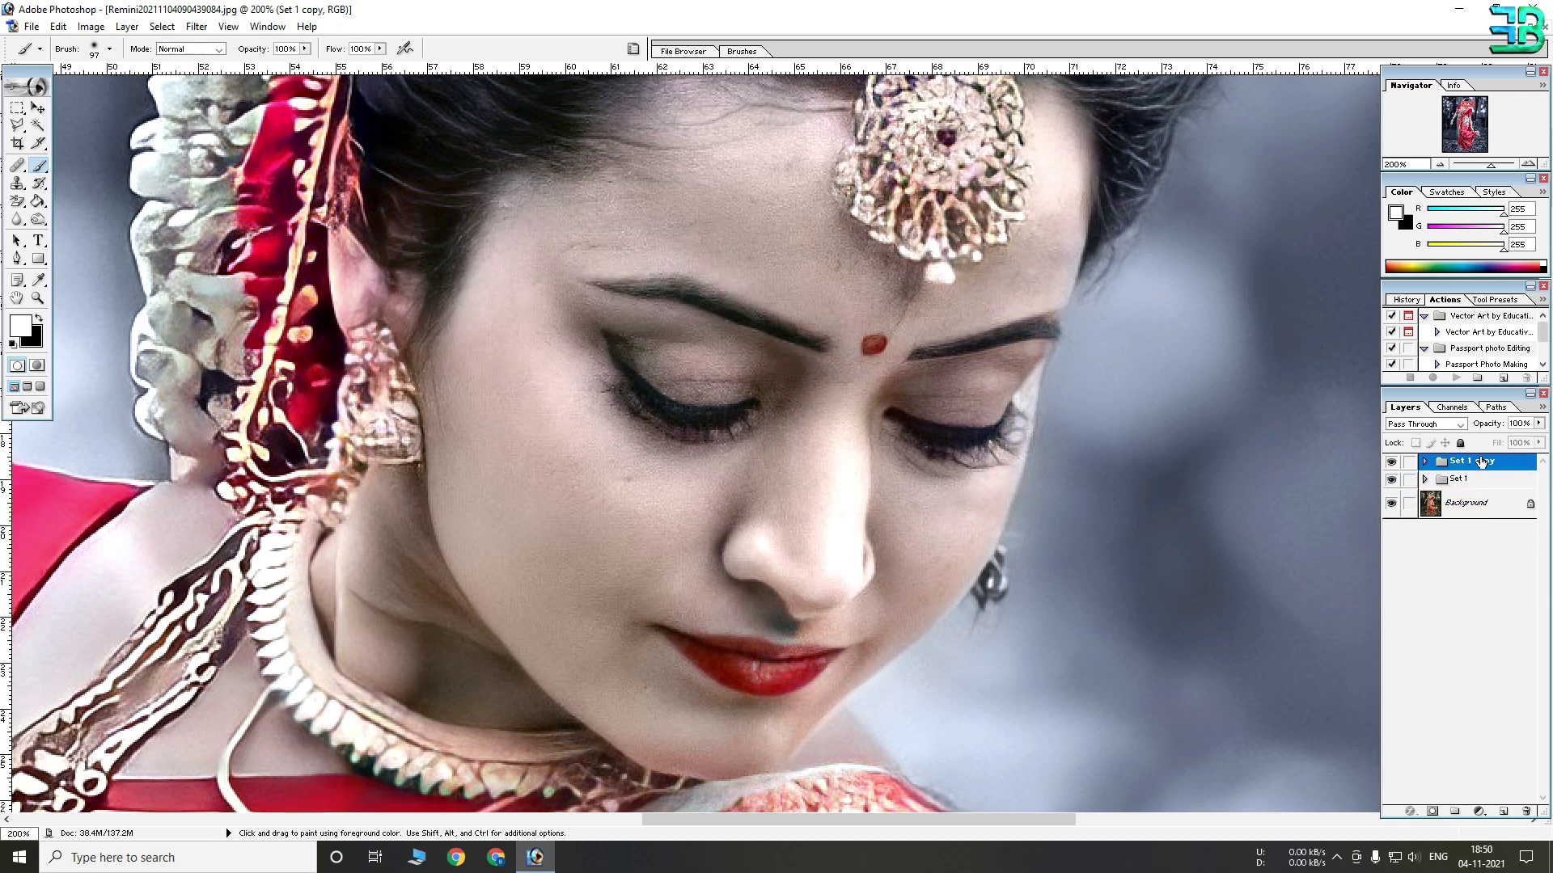
pyautogui.hotkey('ctrl', 'e')
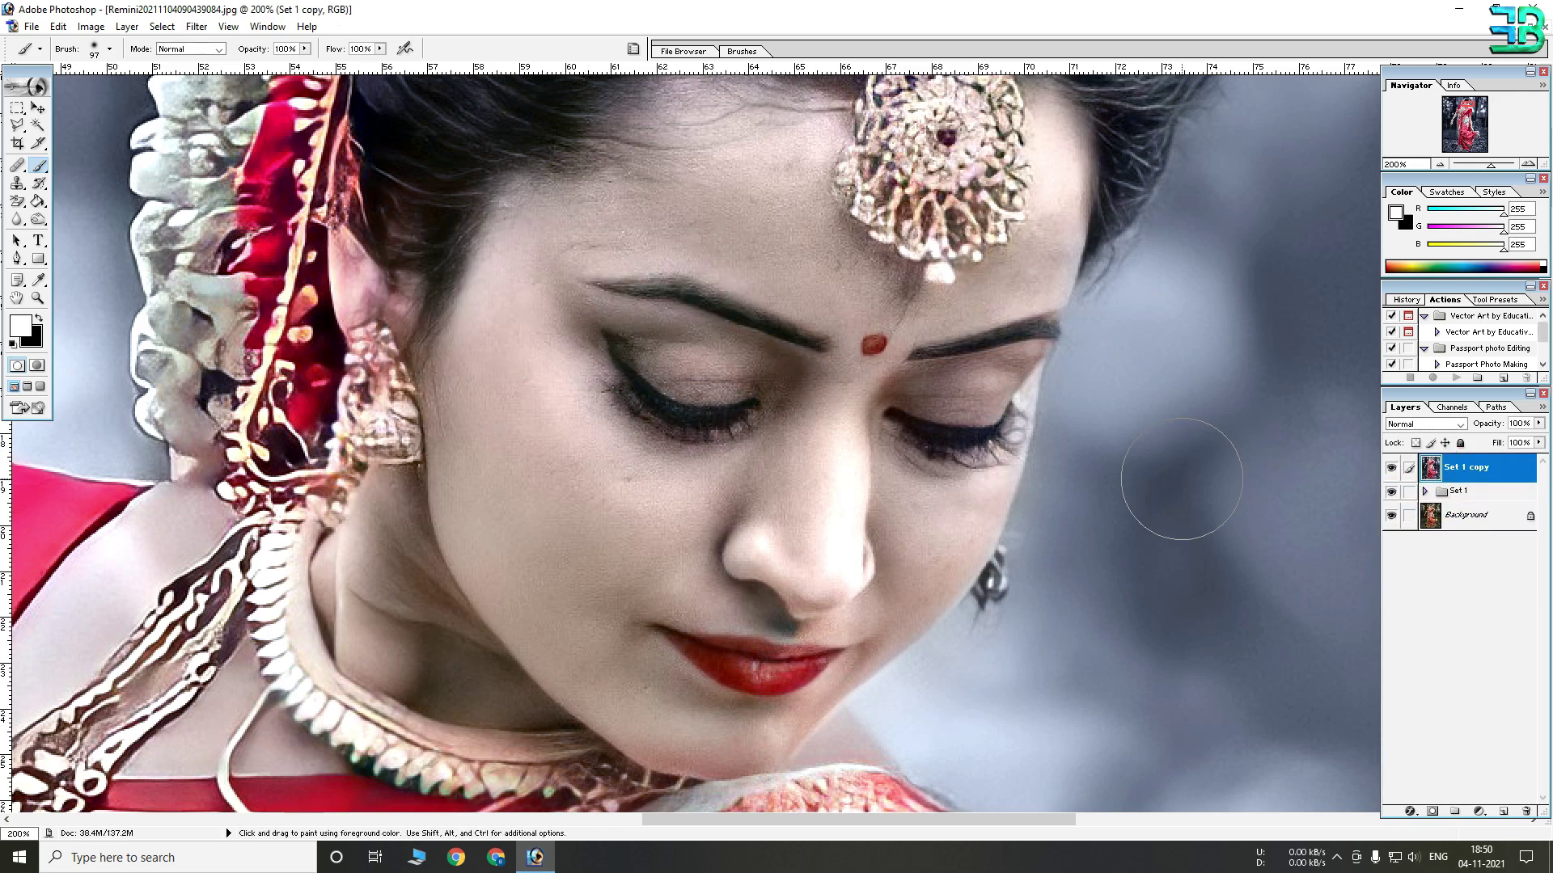
# Hide the original layer set and compare the merged copy with the untouched Background photo in full view.
pyautogui.hotkey('alt', 'space')
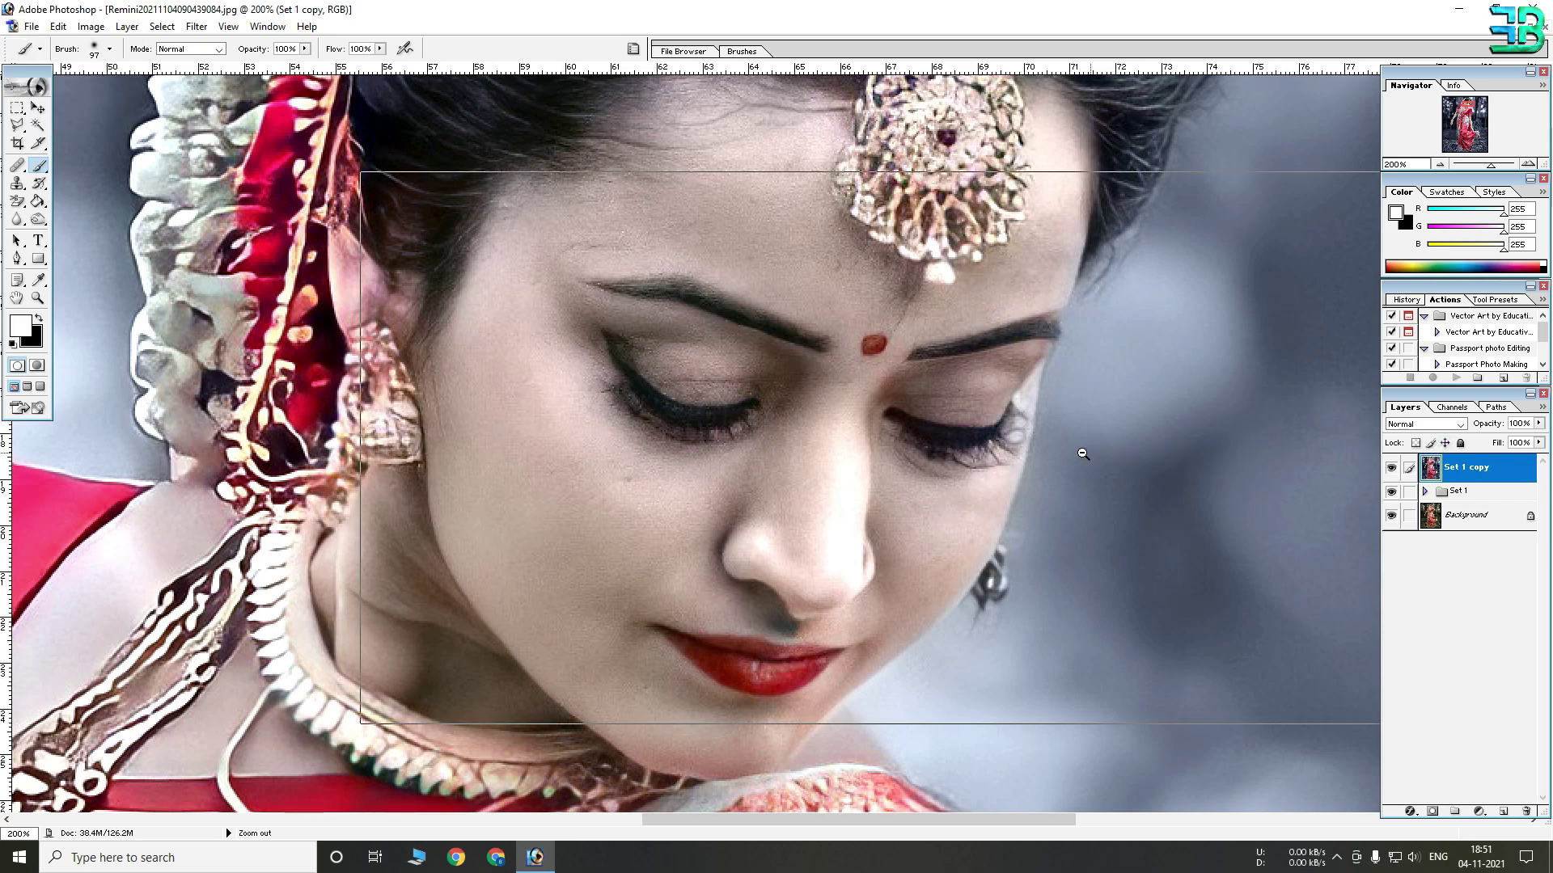
pyautogui.keyDown('alt'); pyautogui.click(1079, 455); pyautogui.keyUp('alt')
pyautogui.keyDown('alt'); pyautogui.click(884, 451); pyautogui.keyUp('alt')
pyautogui.keyDown('alt'); pyautogui.click(884, 450); pyautogui.keyUp('alt')
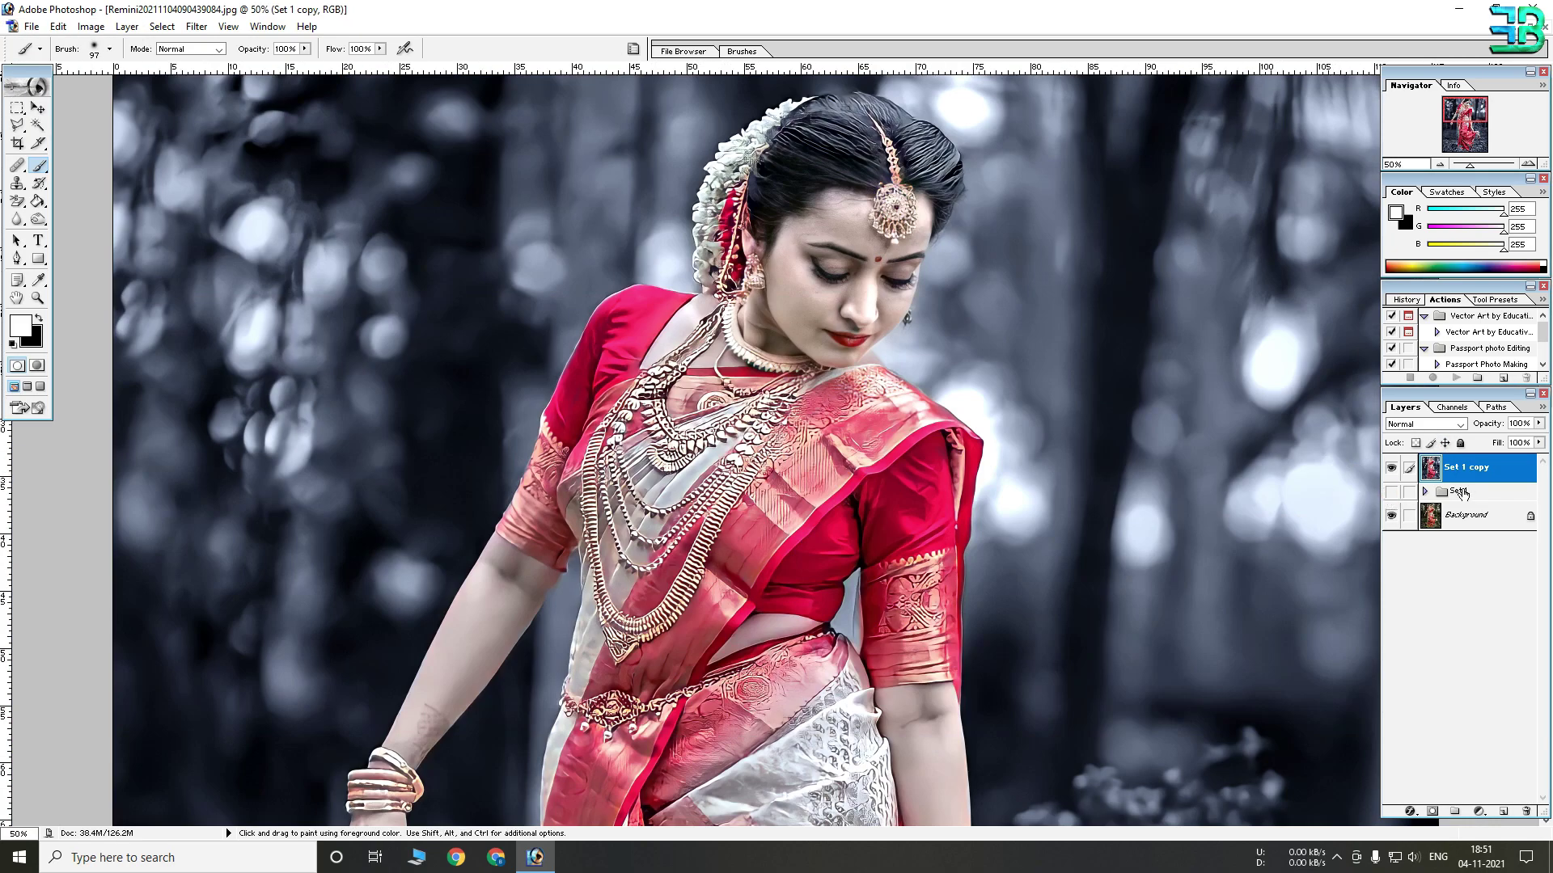
pyautogui.click(1391, 469)
pyautogui.click(1391, 469)
pyautogui.keyDown('alt'); pyautogui.click(1095, 461); pyautogui.keyUp('alt')
pyautogui.keyDown('alt'); pyautogui.click(1178, 466); pyautogui.keyUp('alt')
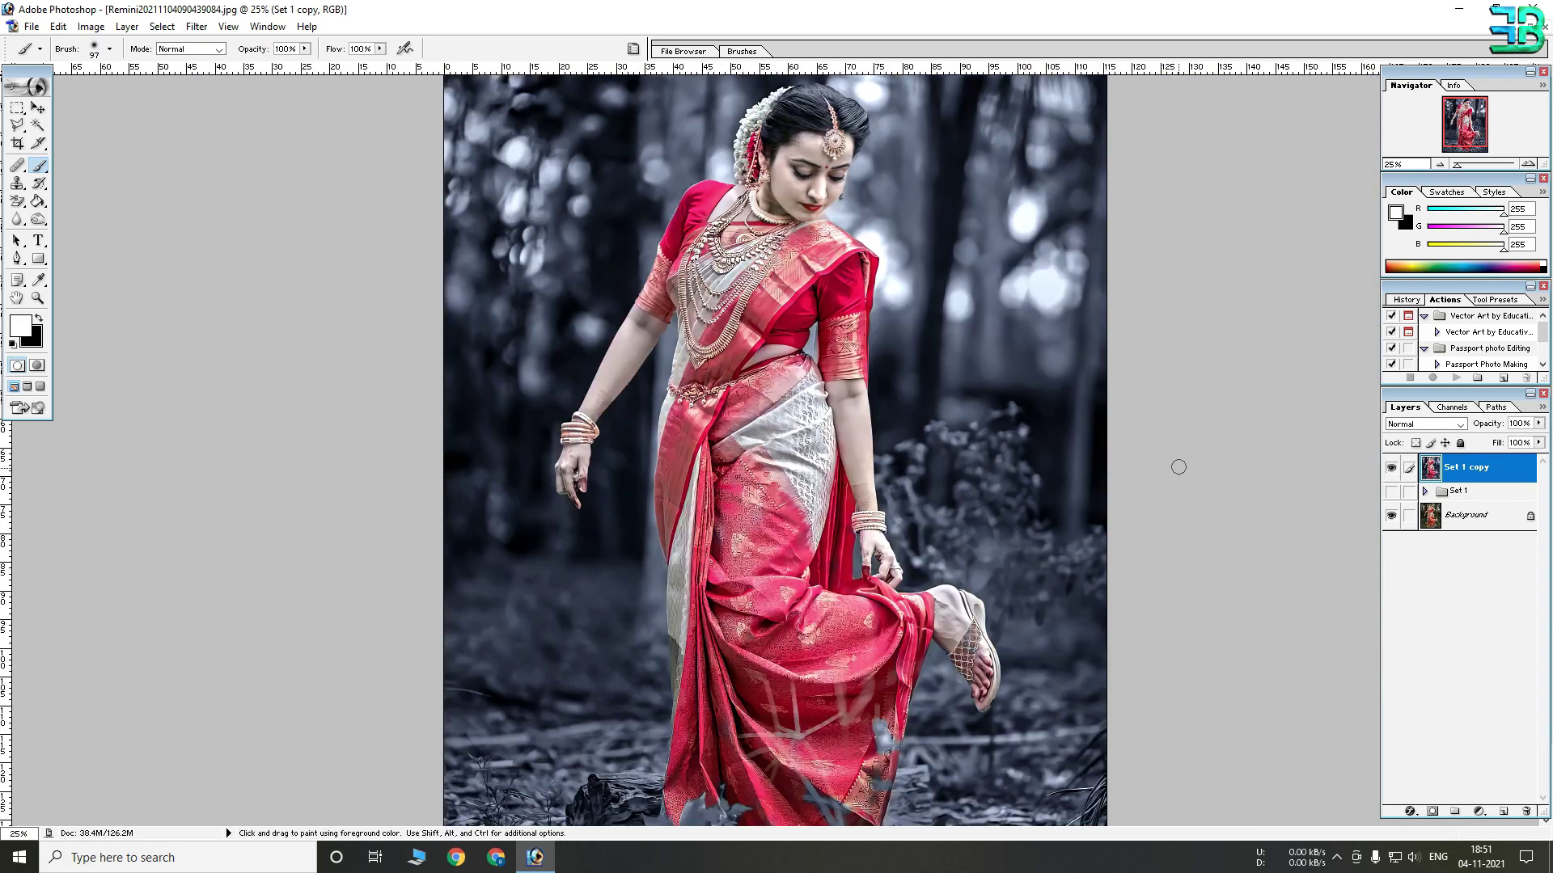
pyautogui.click(1391, 470)
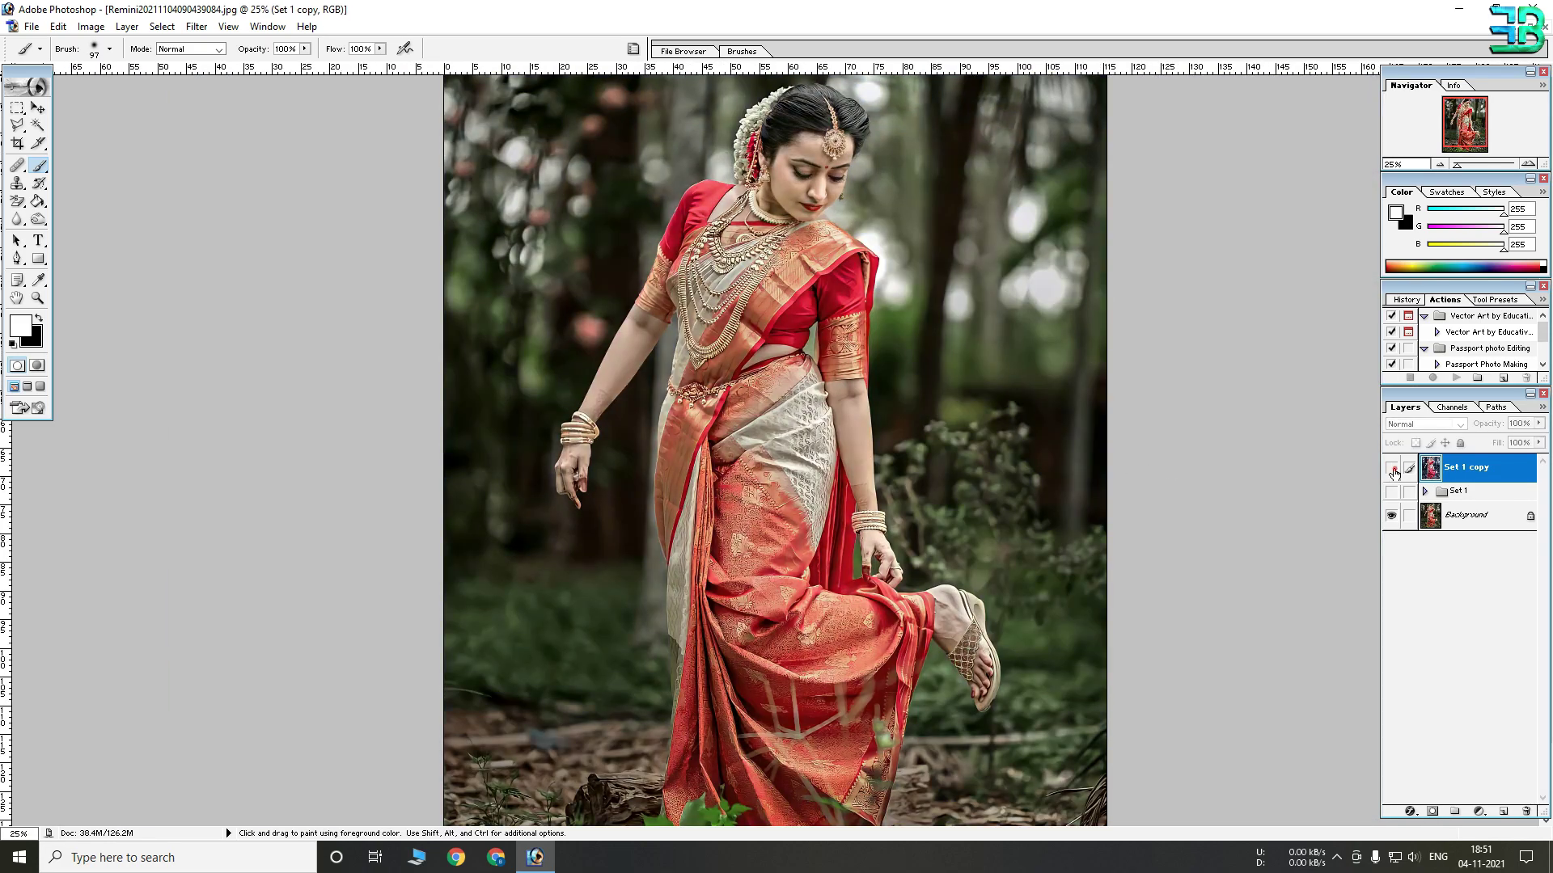
pyautogui.click(1391, 470)
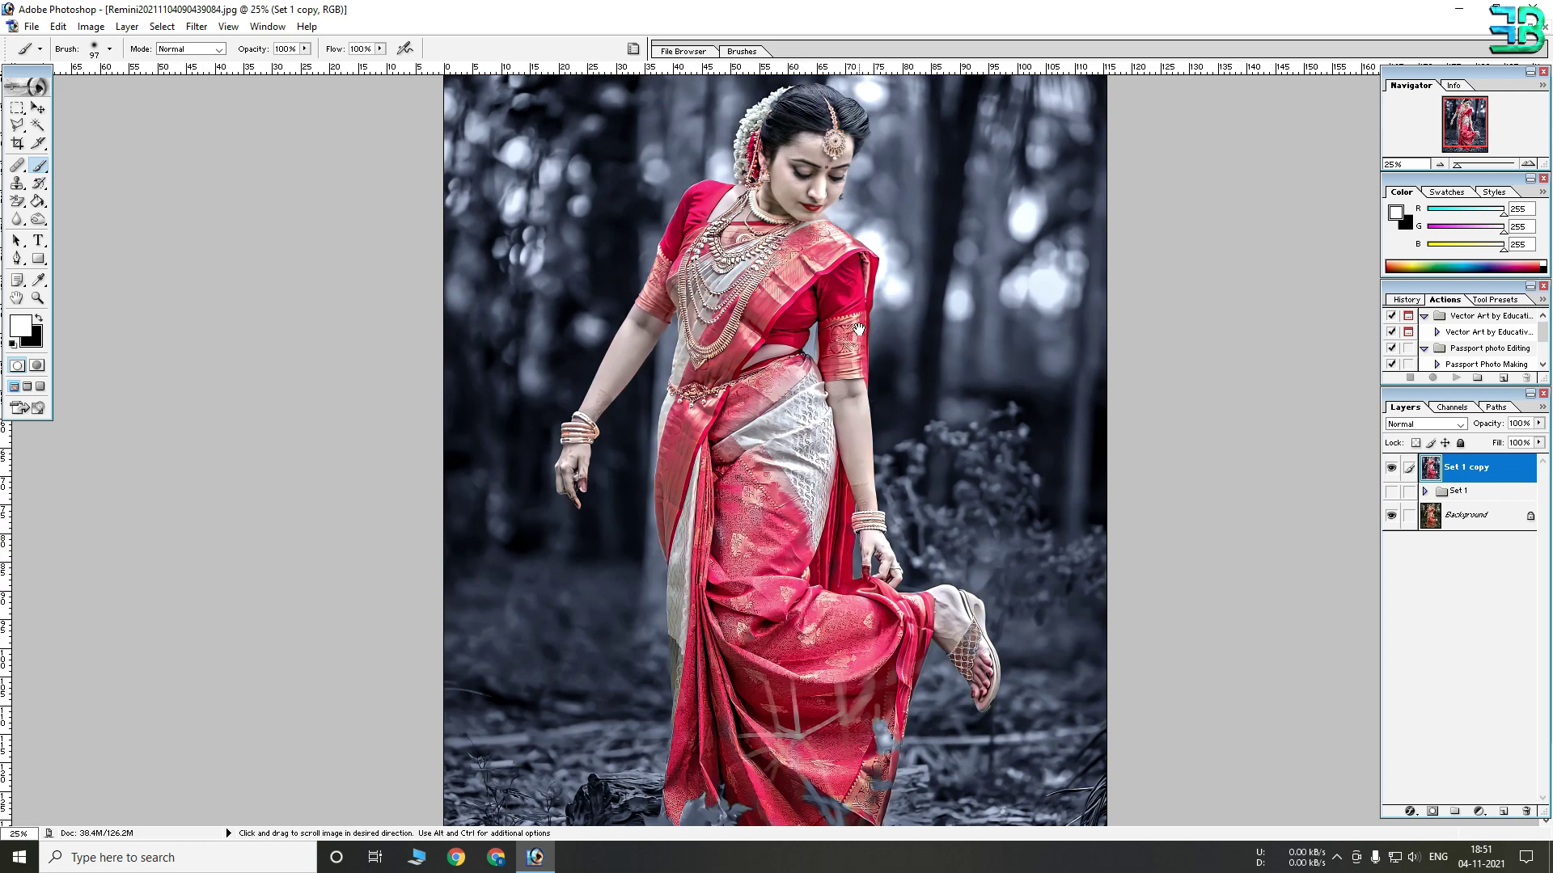
# Duplicate the merged copy layer and hide the merged layer beneath the new duplicate.
pyautogui.keyDown('ctrl'); pyautogui.click(868, 296); pyautogui.keyUp('ctrl')
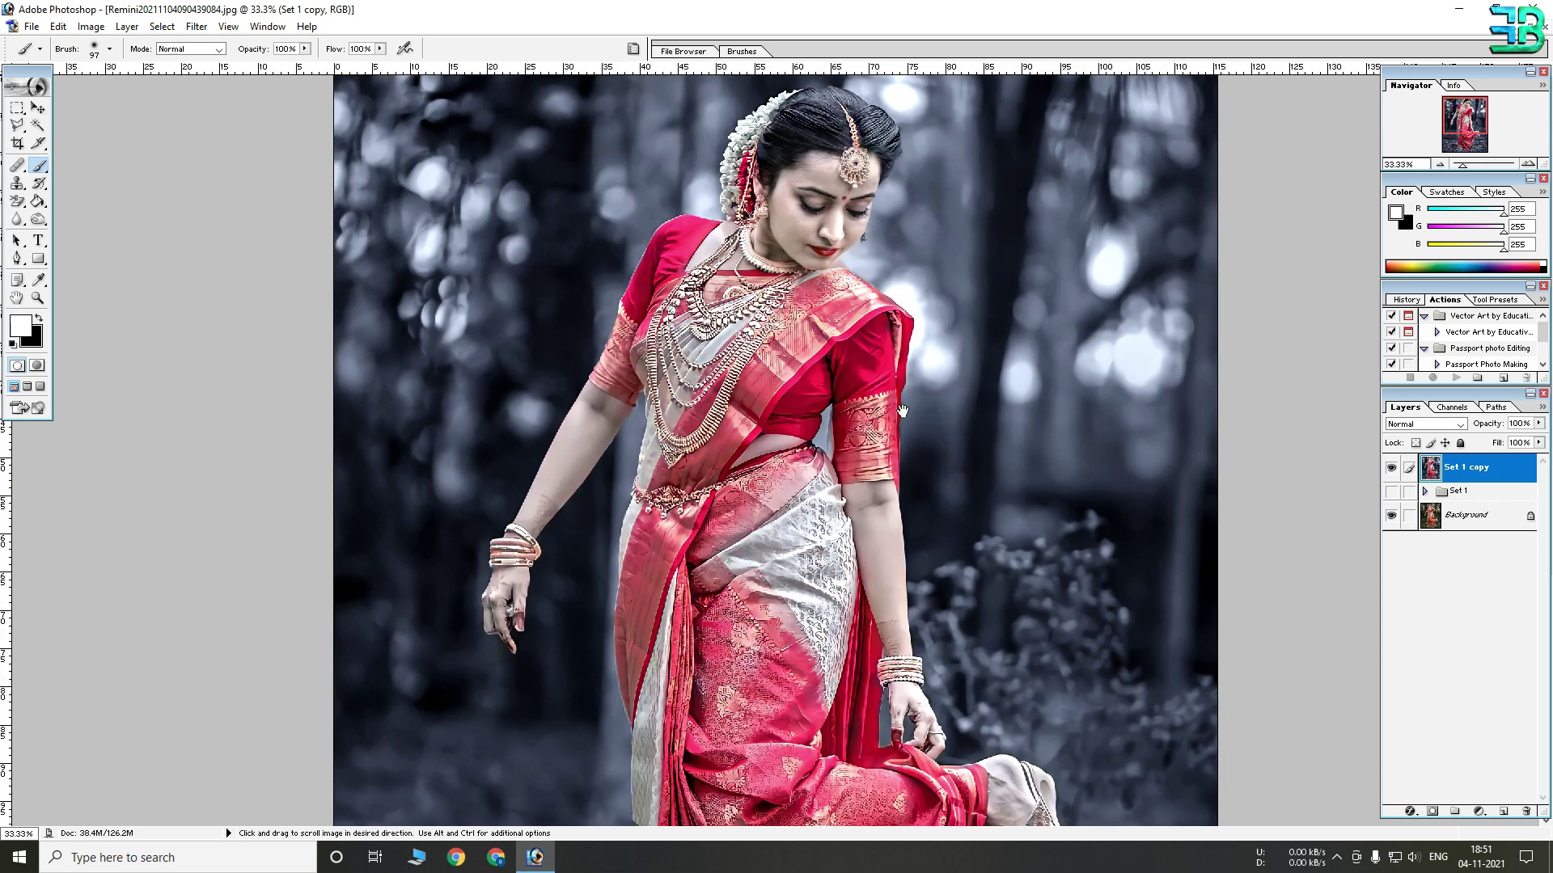
pyautogui.rightClick(1480, 470)
pyautogui.click(1477, 530)
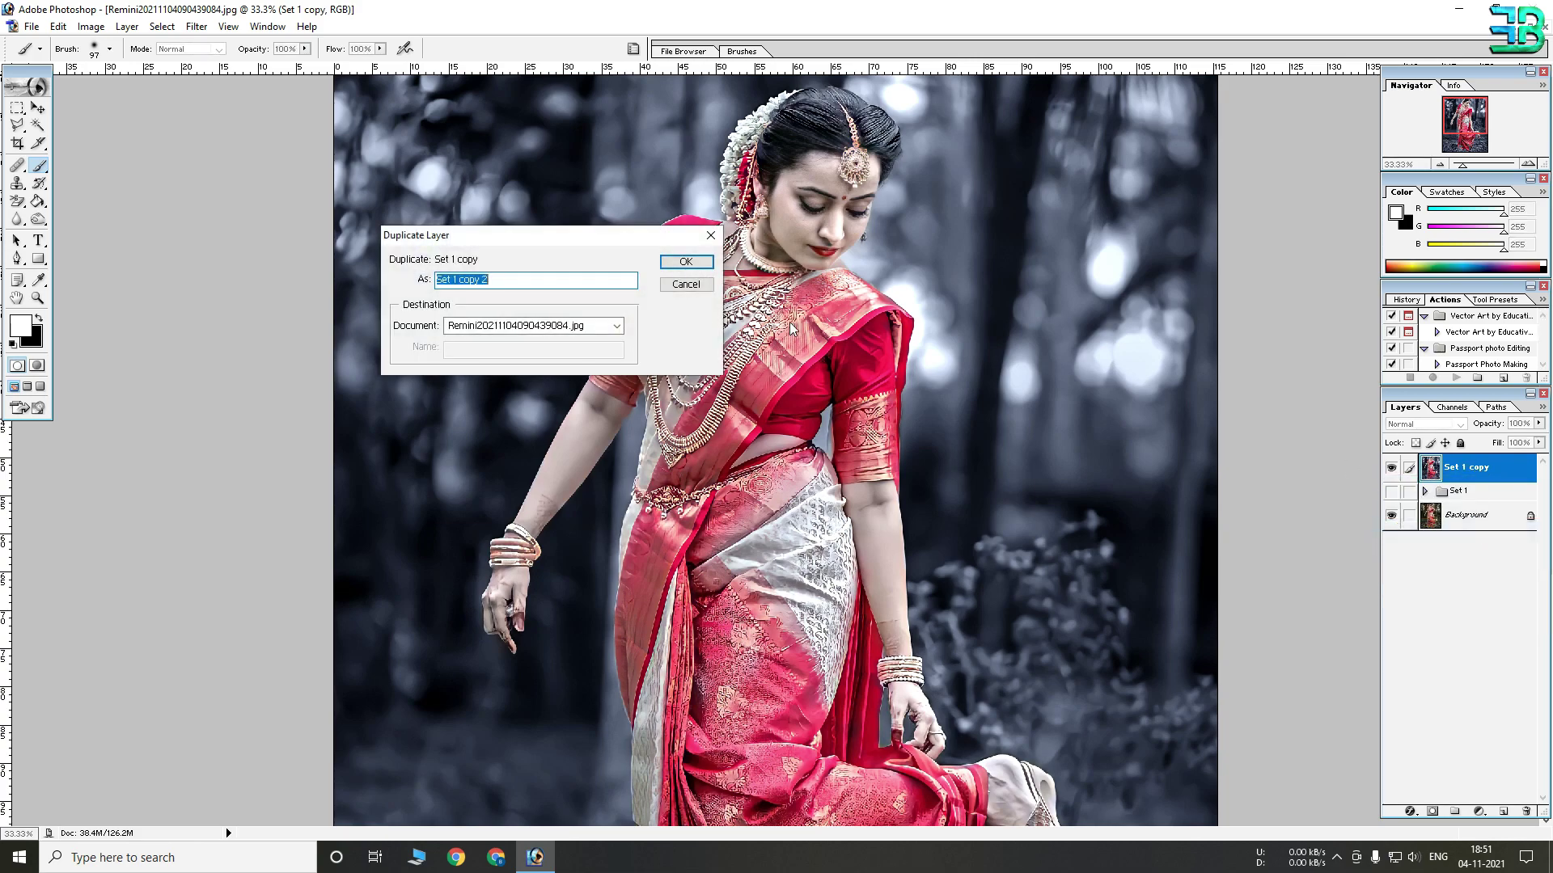
pyautogui.click(698, 267)
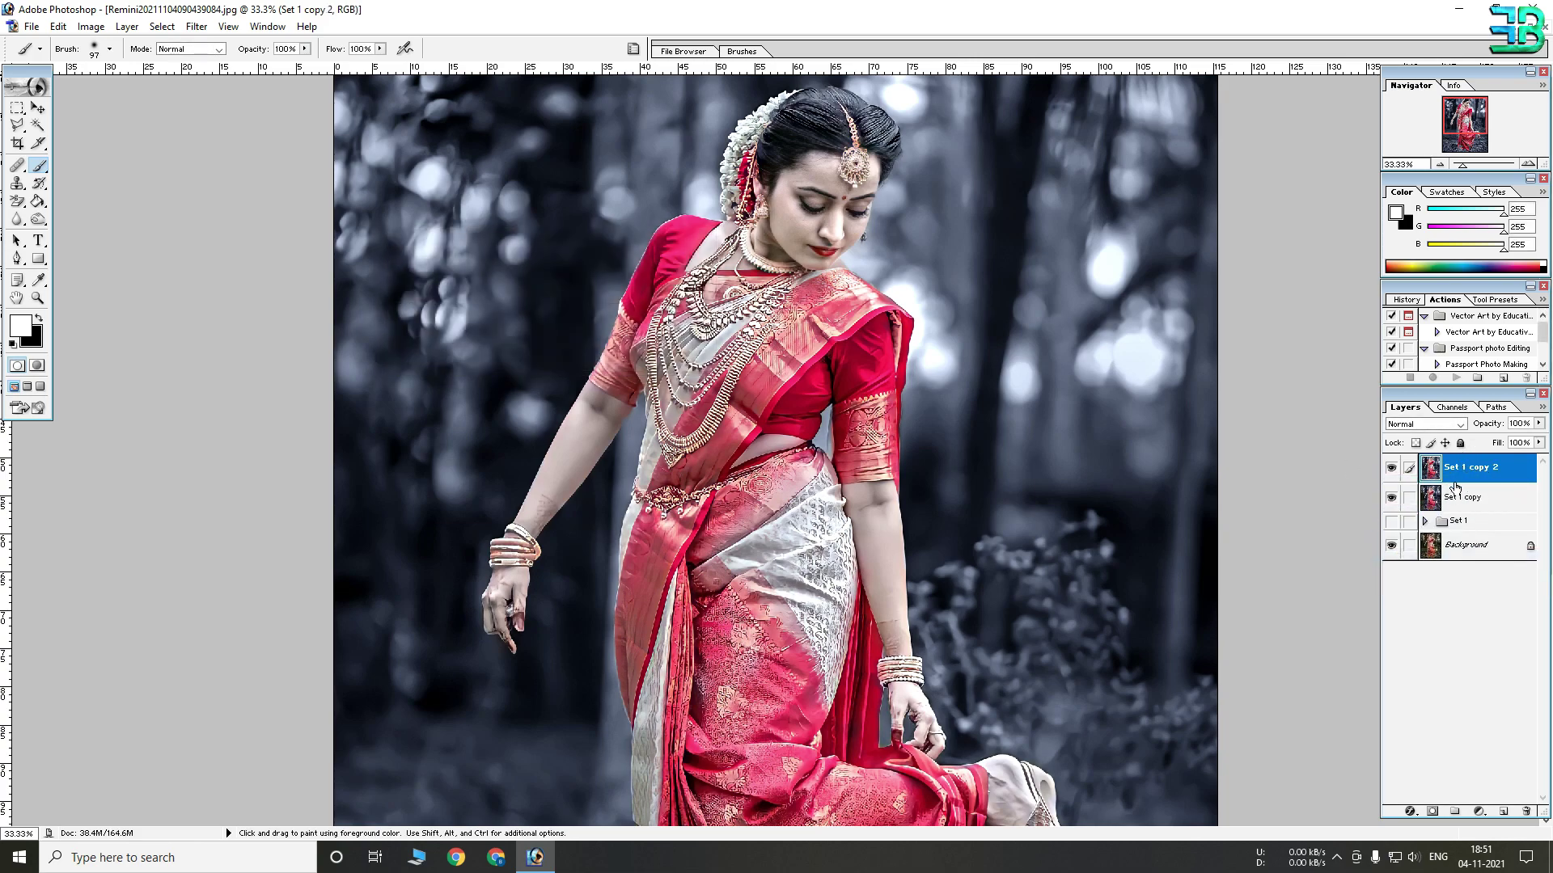
pyautogui.hotkey('ctrl', '+')
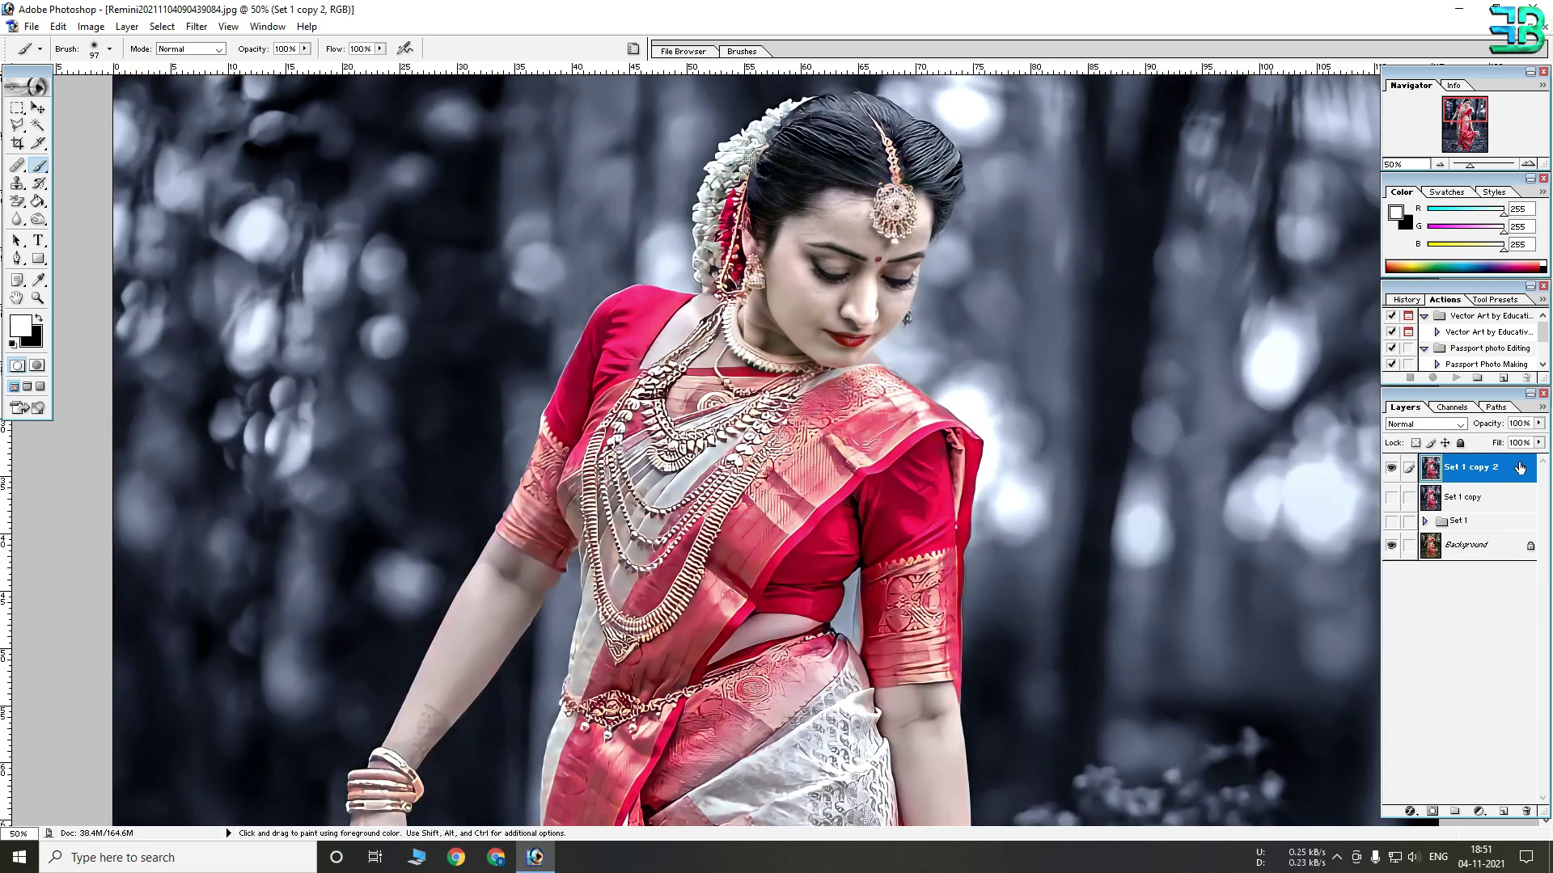
pyautogui.hotkey('ctrl', '+')
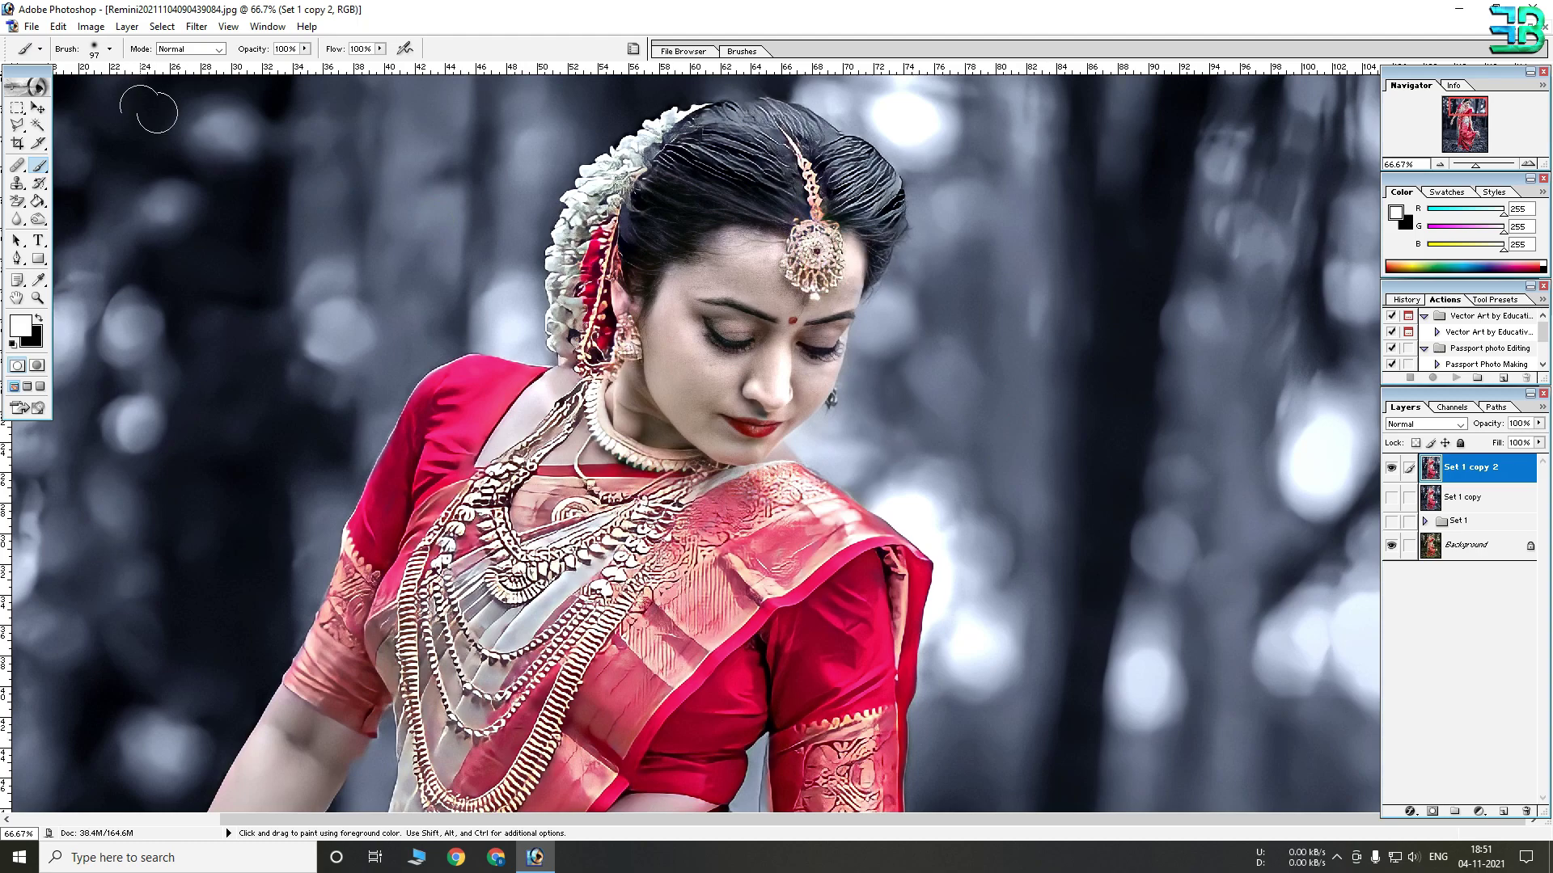
# Apply a High Pass filter with a 1.0 pixel radius to the Set 1 copy 2 layer.
pyautogui.click(194, 25)
pyautogui.moveTo(312, 340)
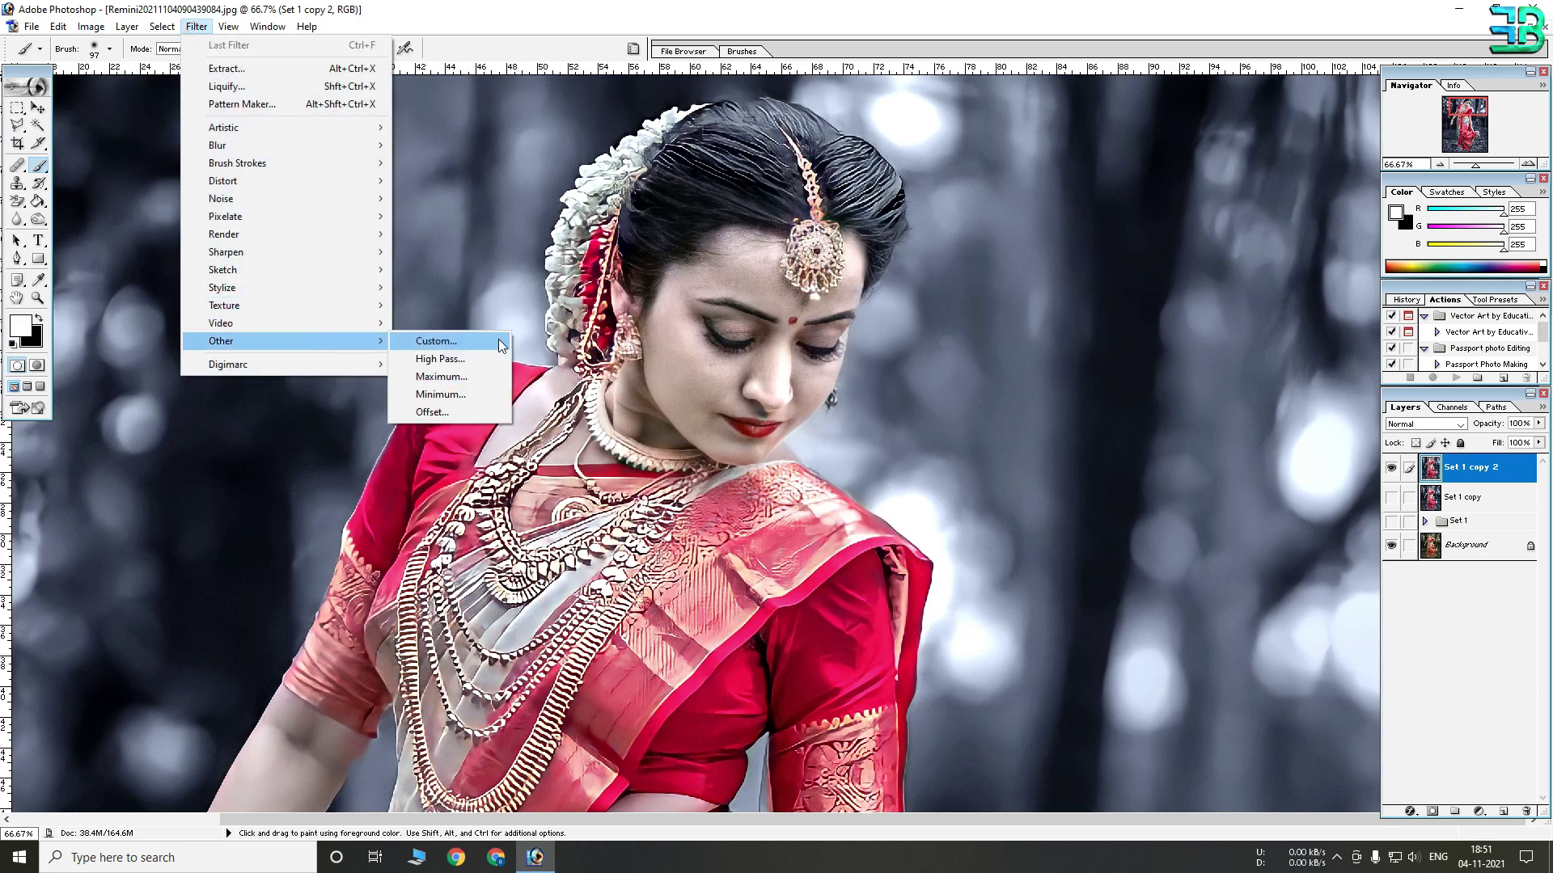
pyautogui.click(440, 358)
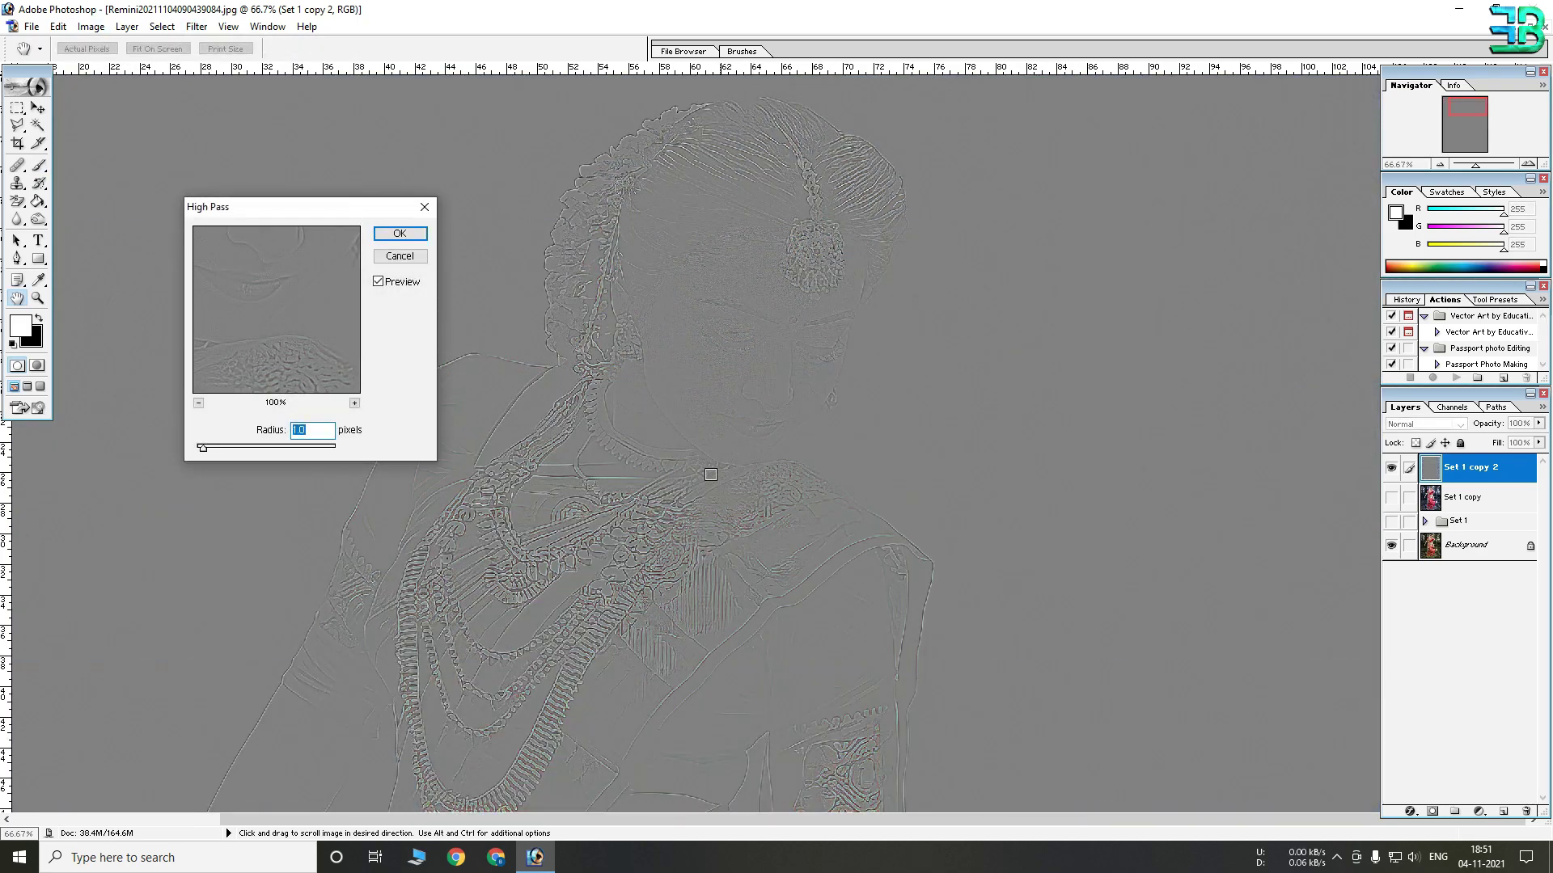
pyautogui.hotkey('ctrl', '+')
pyautogui.keyDown('alt'); pyautogui.click(946, 397); pyautogui.keyUp('alt')
pyautogui.keyDown('alt'); pyautogui.click(946, 397); pyautogui.keyUp('alt')
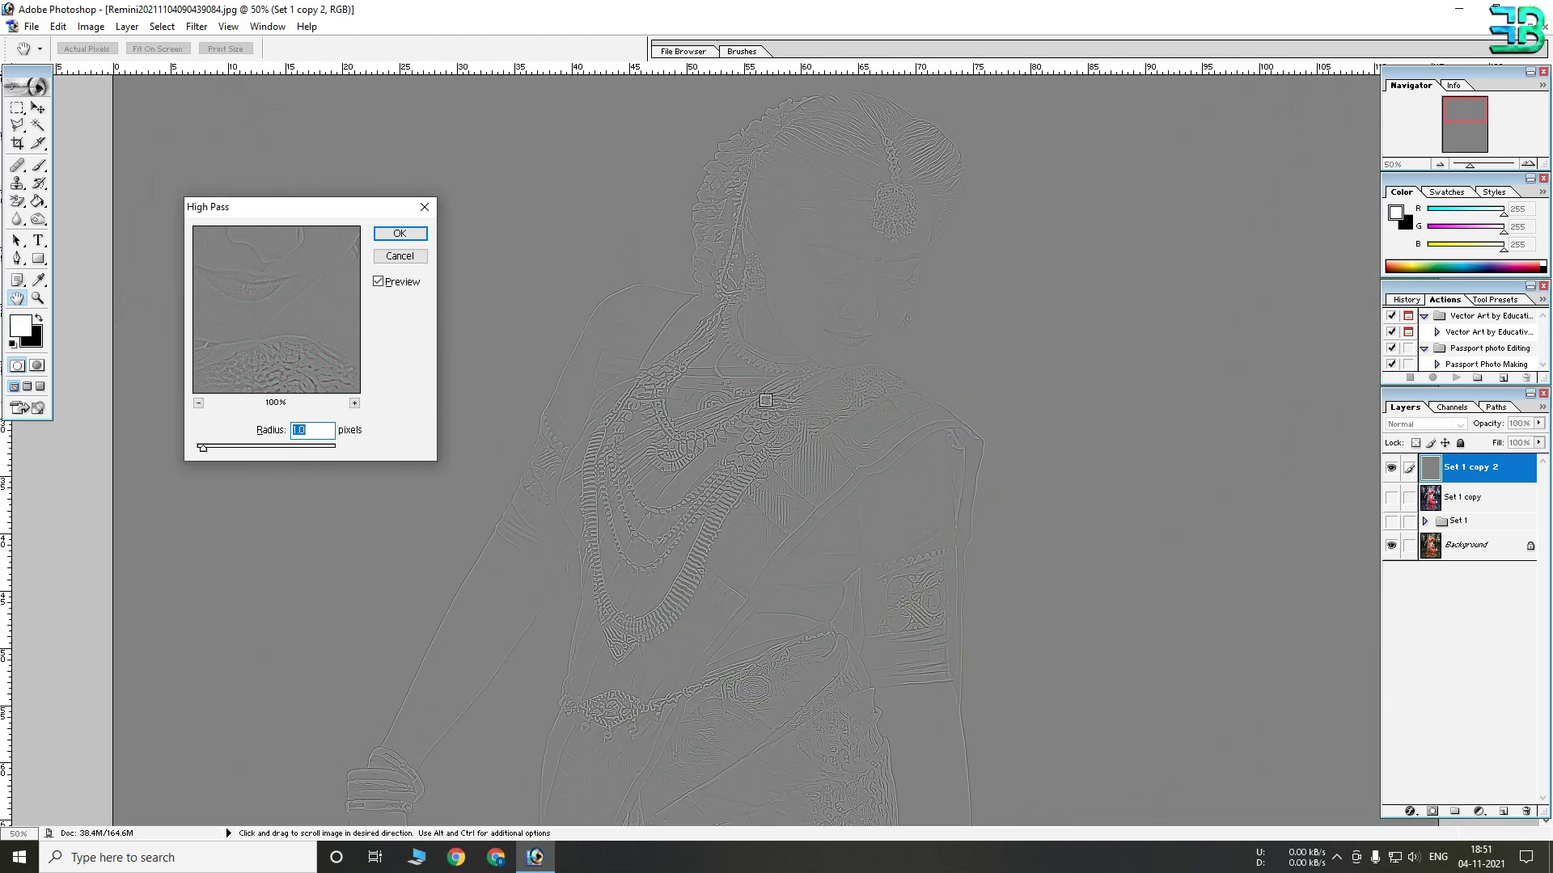
pyautogui.click(401, 234)
# Set the High Pass layer's blend mode to Vivid Light and show the Set 1 copy layer beneath it.
pyautogui.click(1437, 426)
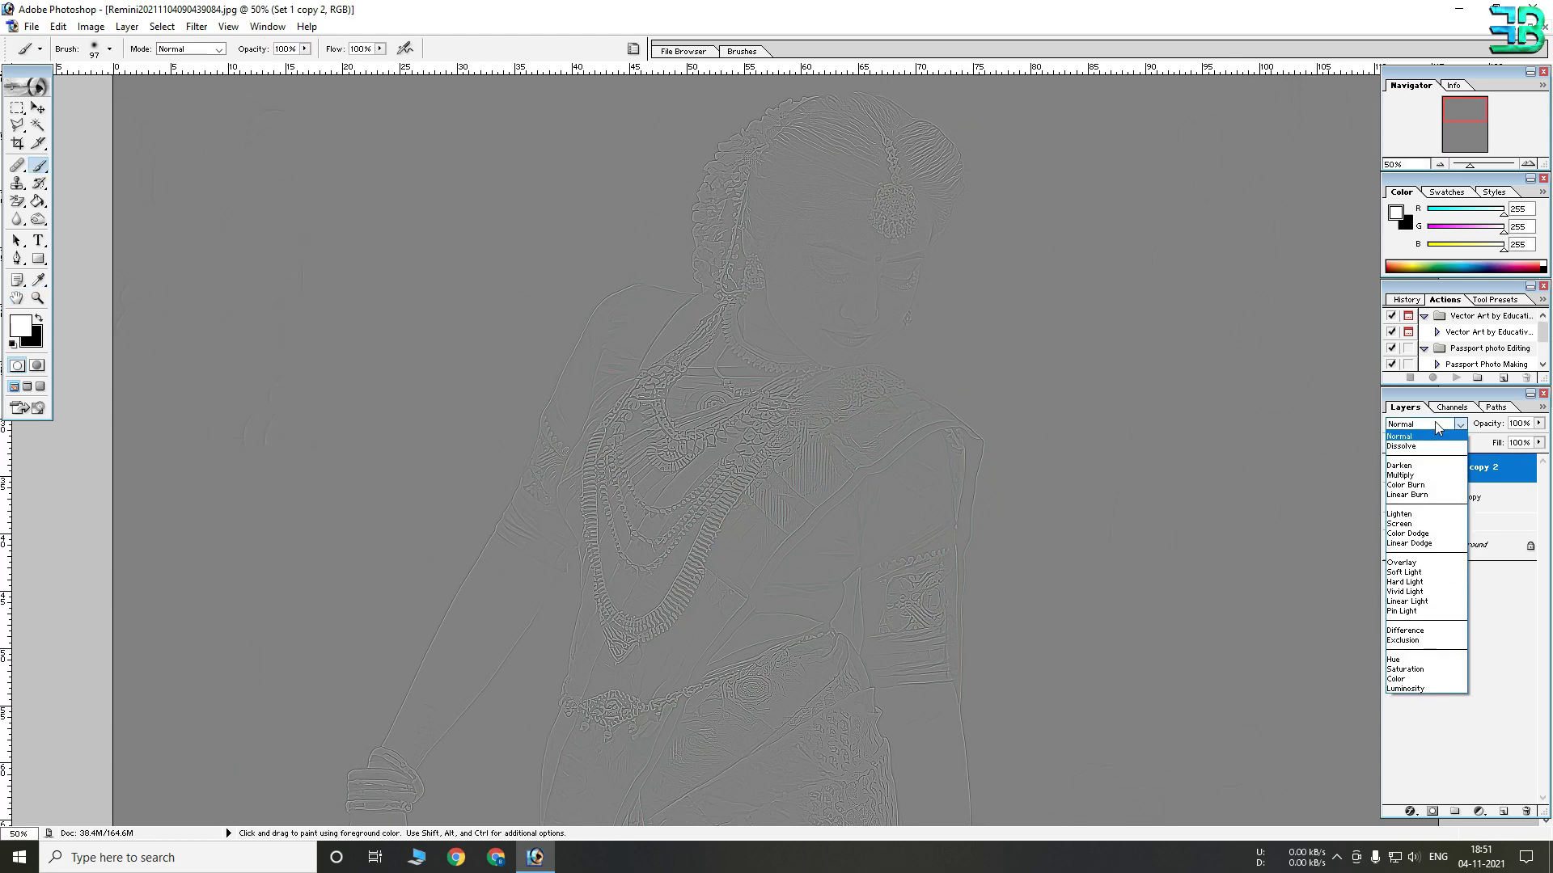
pyautogui.click(1433, 591)
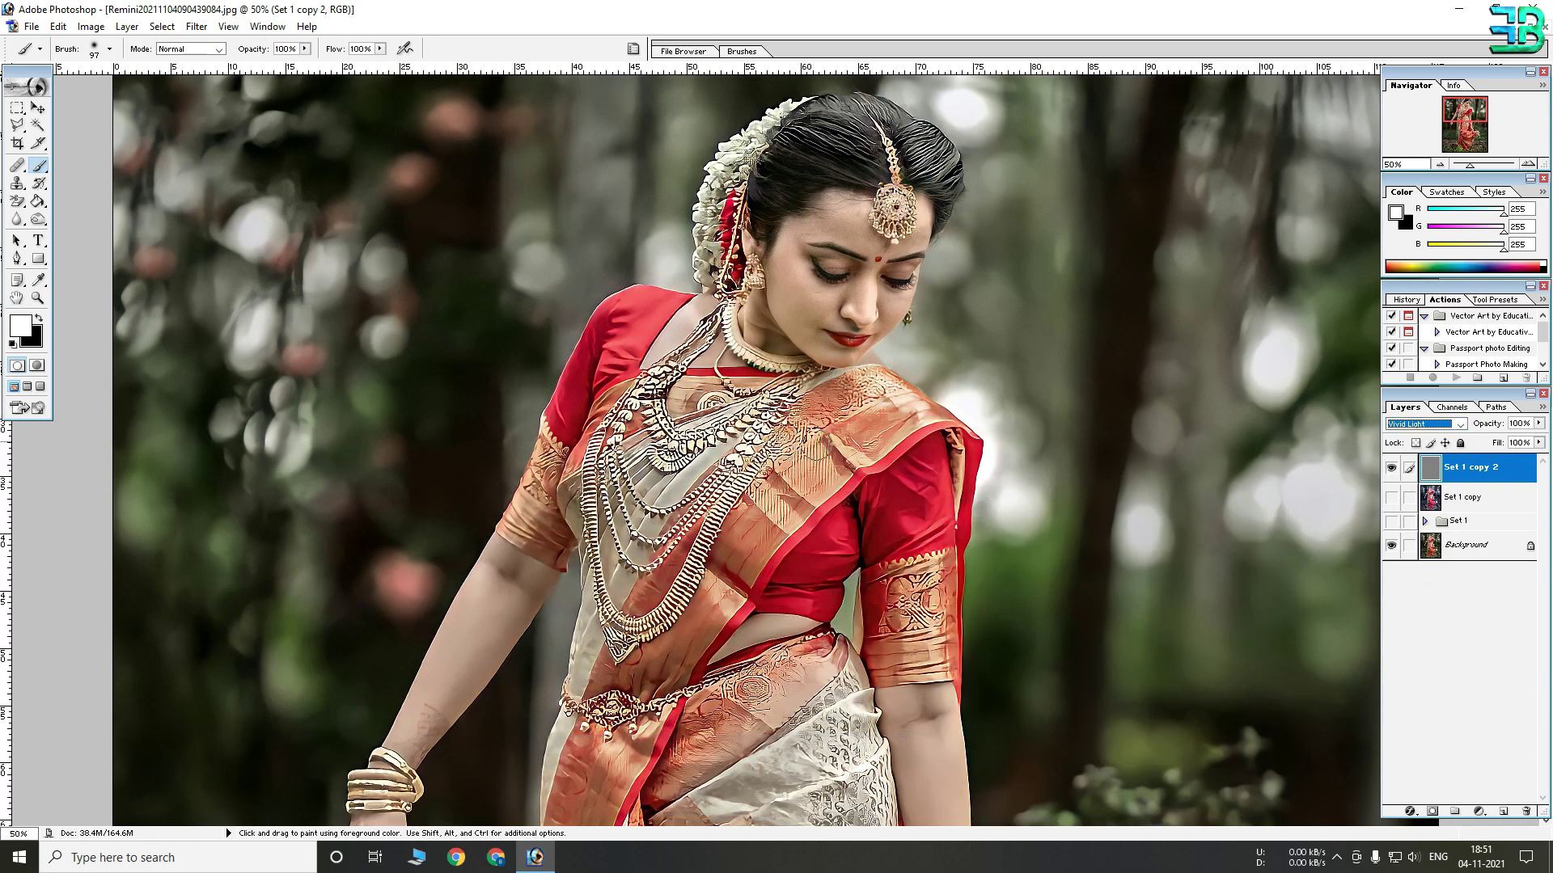
pyautogui.hotkey('ctrl', '+')
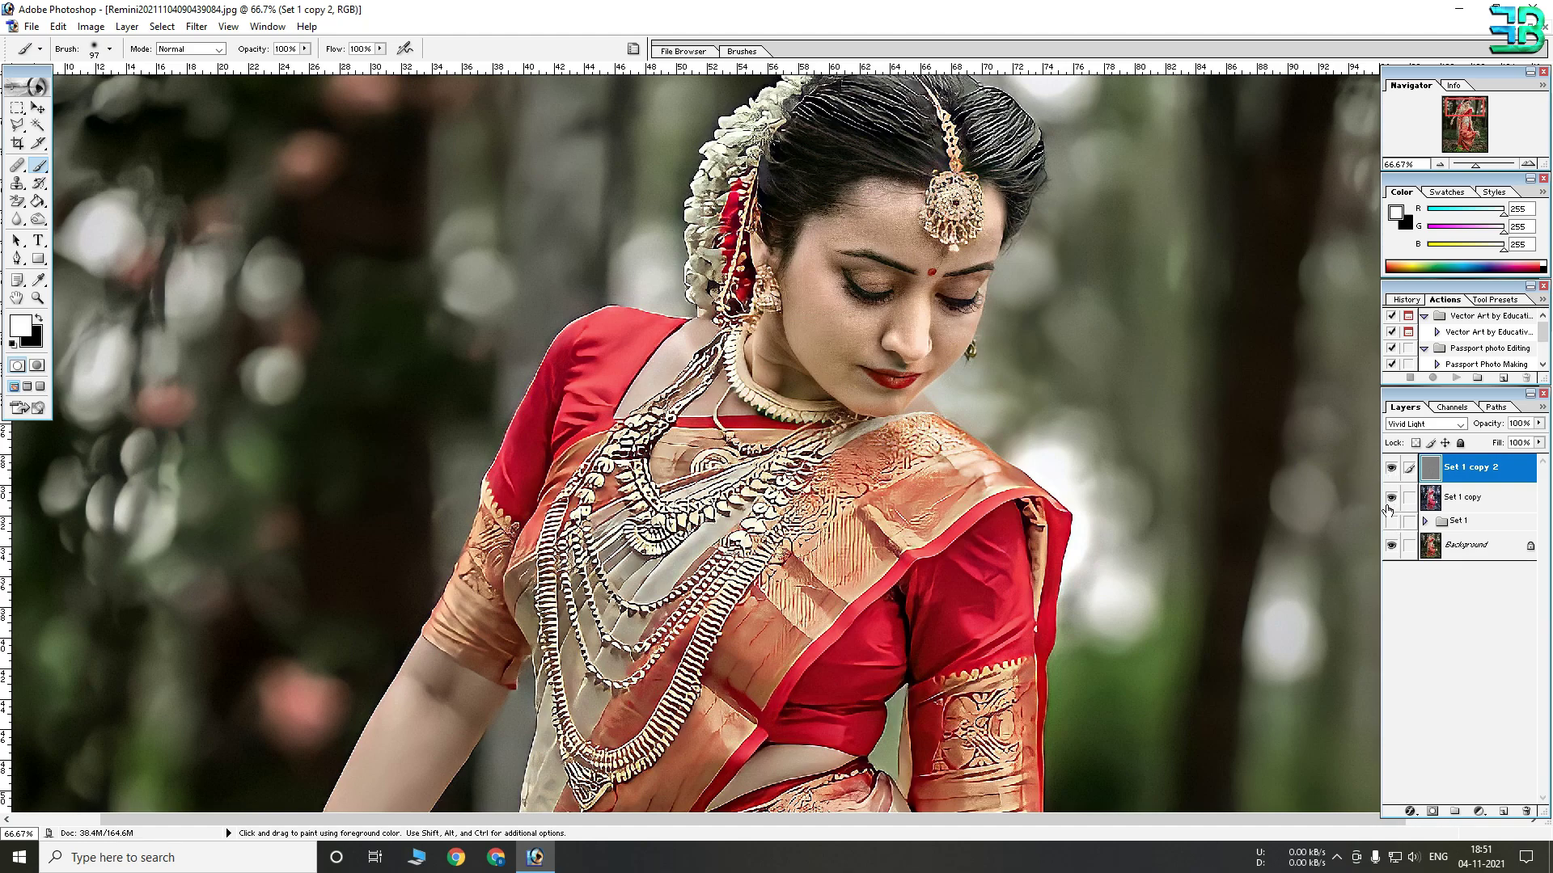
pyautogui.click(1389, 500)
# Examine the sharpened jewellery, hair and facial skin close up.
pyautogui.keyDown('ctrl'); pyautogui.click(963, 298); pyautogui.keyUp('ctrl')
pyautogui.keyDown('ctrl'); pyautogui.click(930, 316); pyautogui.keyUp('ctrl')
pyautogui.moveTo(451, 445); pyautogui.dragTo(1070, 282)
pyautogui.moveTo(841, 443); pyautogui.dragTo(824, 284)
pyautogui.keyDown('ctrl'); pyautogui.keyDown('alt'); pyautogui.click(827, 332); pyautogui.keyUp('alt'); pyautogui.keyUp('ctrl')
pyautogui.keyDown('ctrl'); pyautogui.keyDown('alt'); pyautogui.click(753, 466); pyautogui.keyUp('alt'); pyautogui.keyUp('ctrl')
pyautogui.moveTo(753, 466); pyautogui.dragTo(722, 292)
pyautogui.keyDown('ctrl'); pyautogui.click(721, 293); pyautogui.keyUp('ctrl')
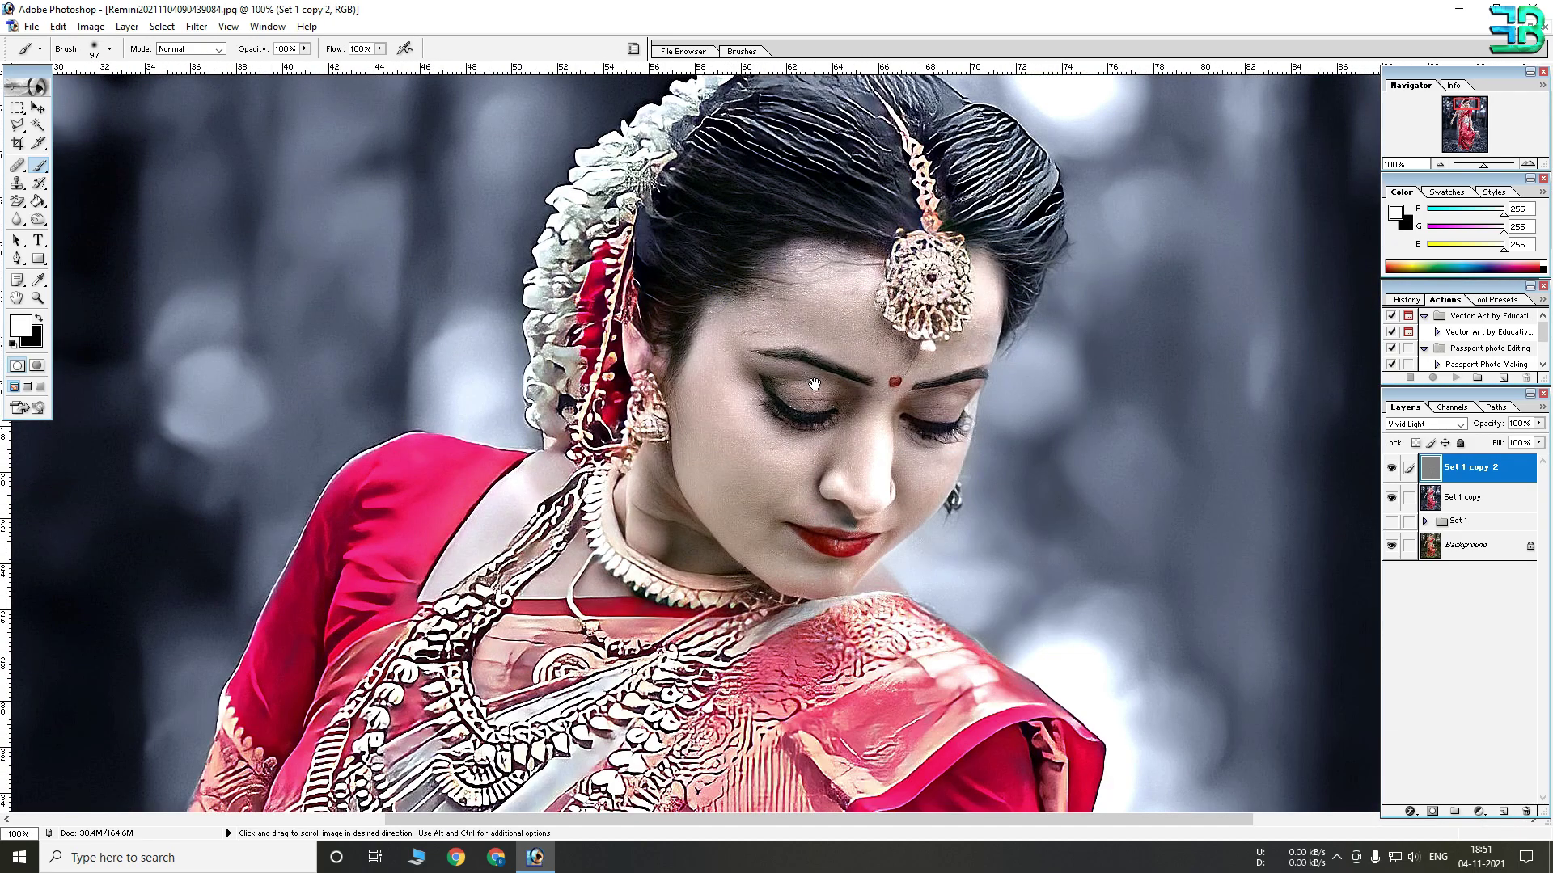
pyautogui.keyDown('ctrl'); pyautogui.click(960, 402); pyautogui.keyUp('ctrl')
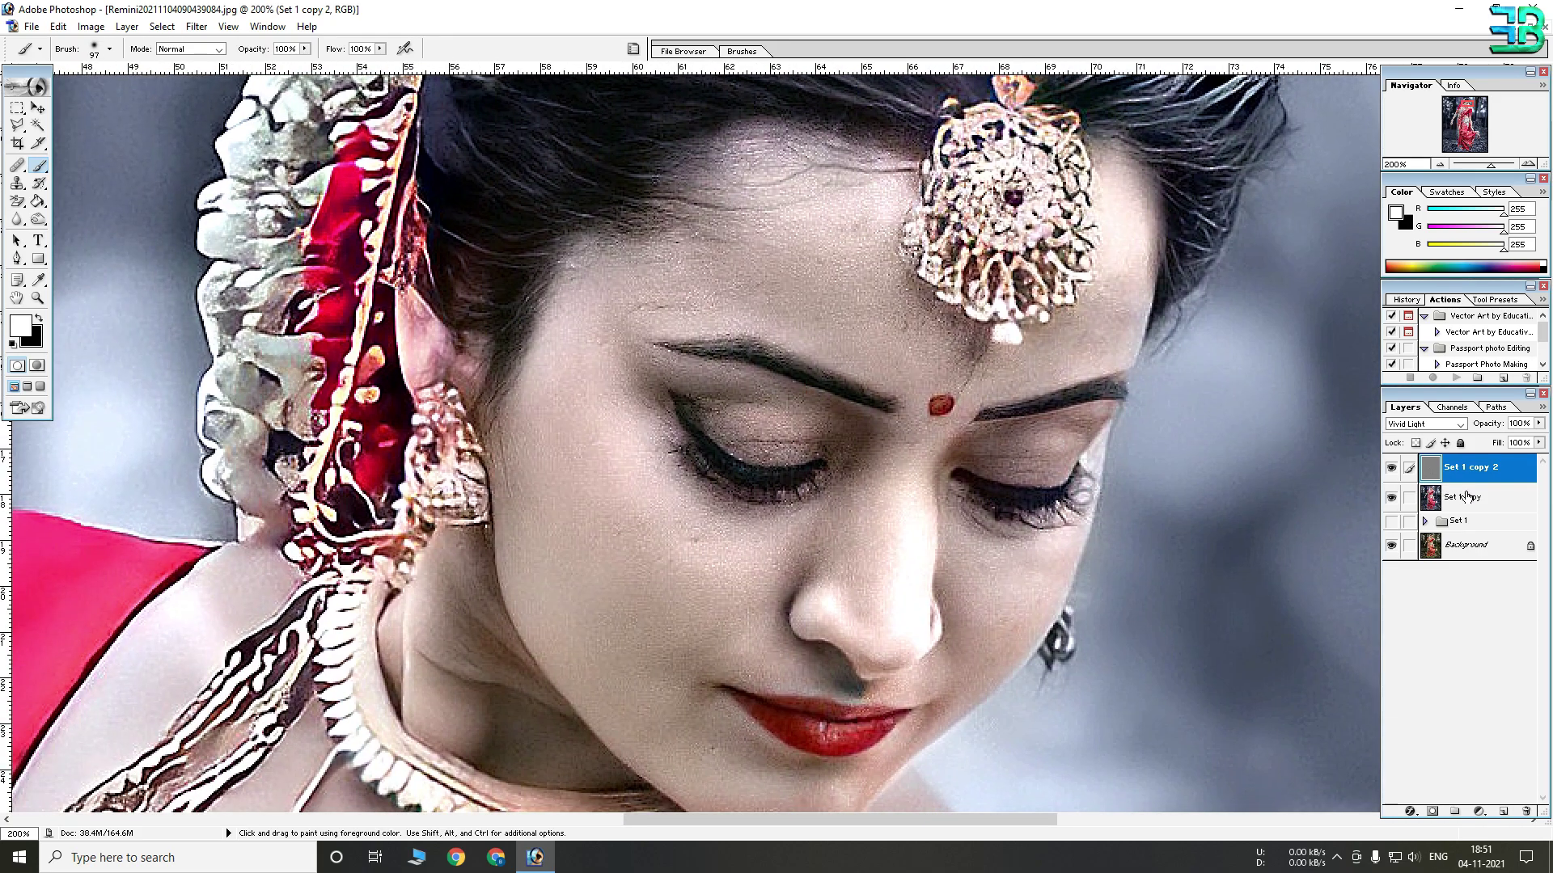
# Apply a Gaussian Blur with a 3.0 pixel radius to the Set 1 copy layer.
pyautogui.click(1441, 501)
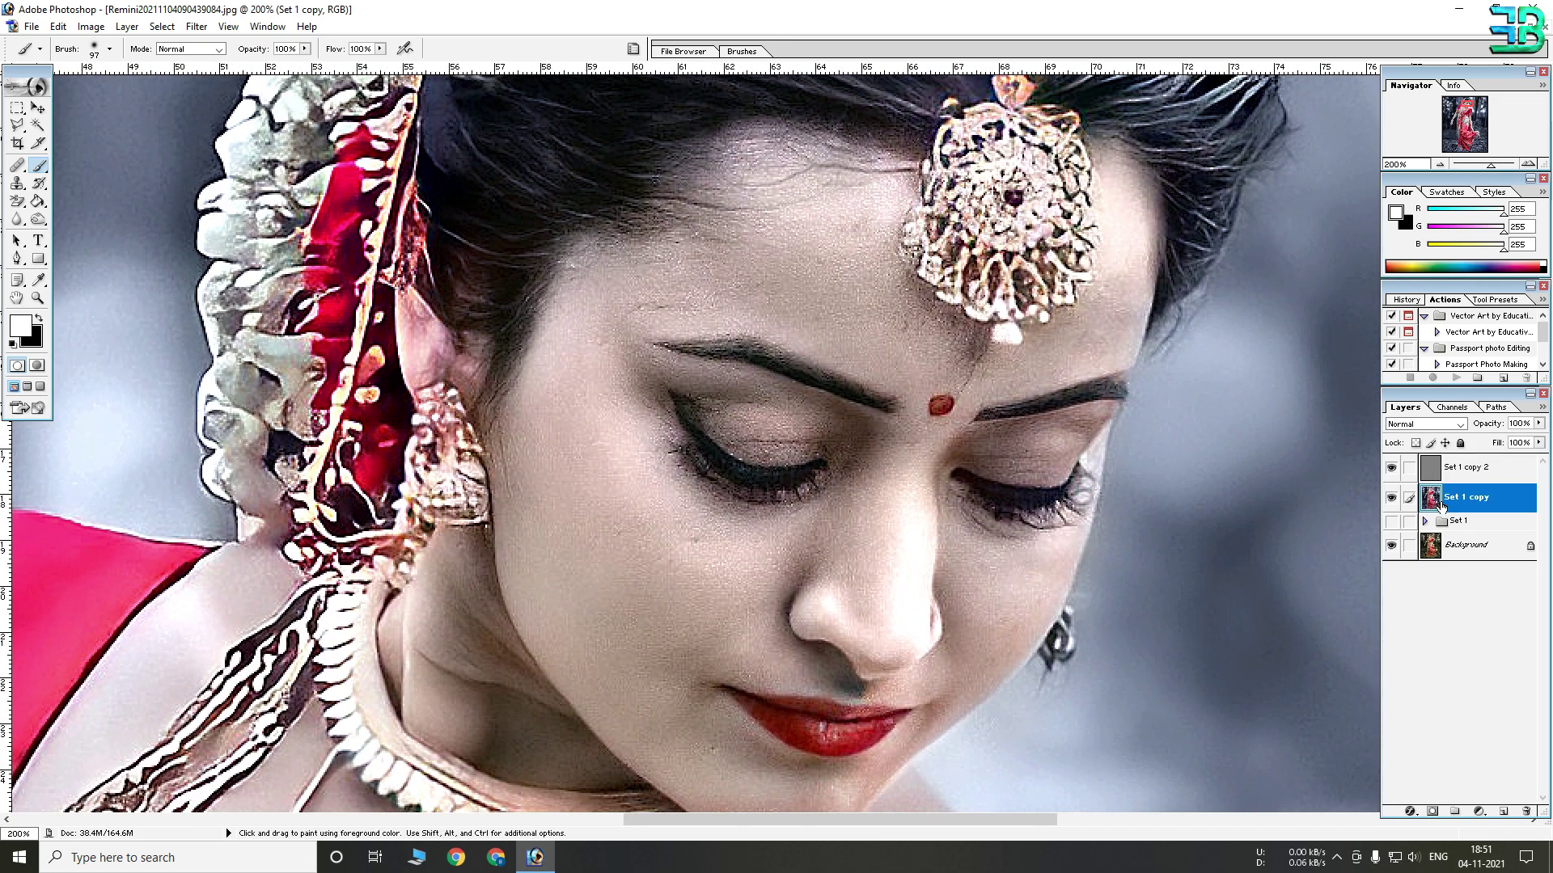
pyautogui.click(196, 26)
pyautogui.moveTo(271, 146)
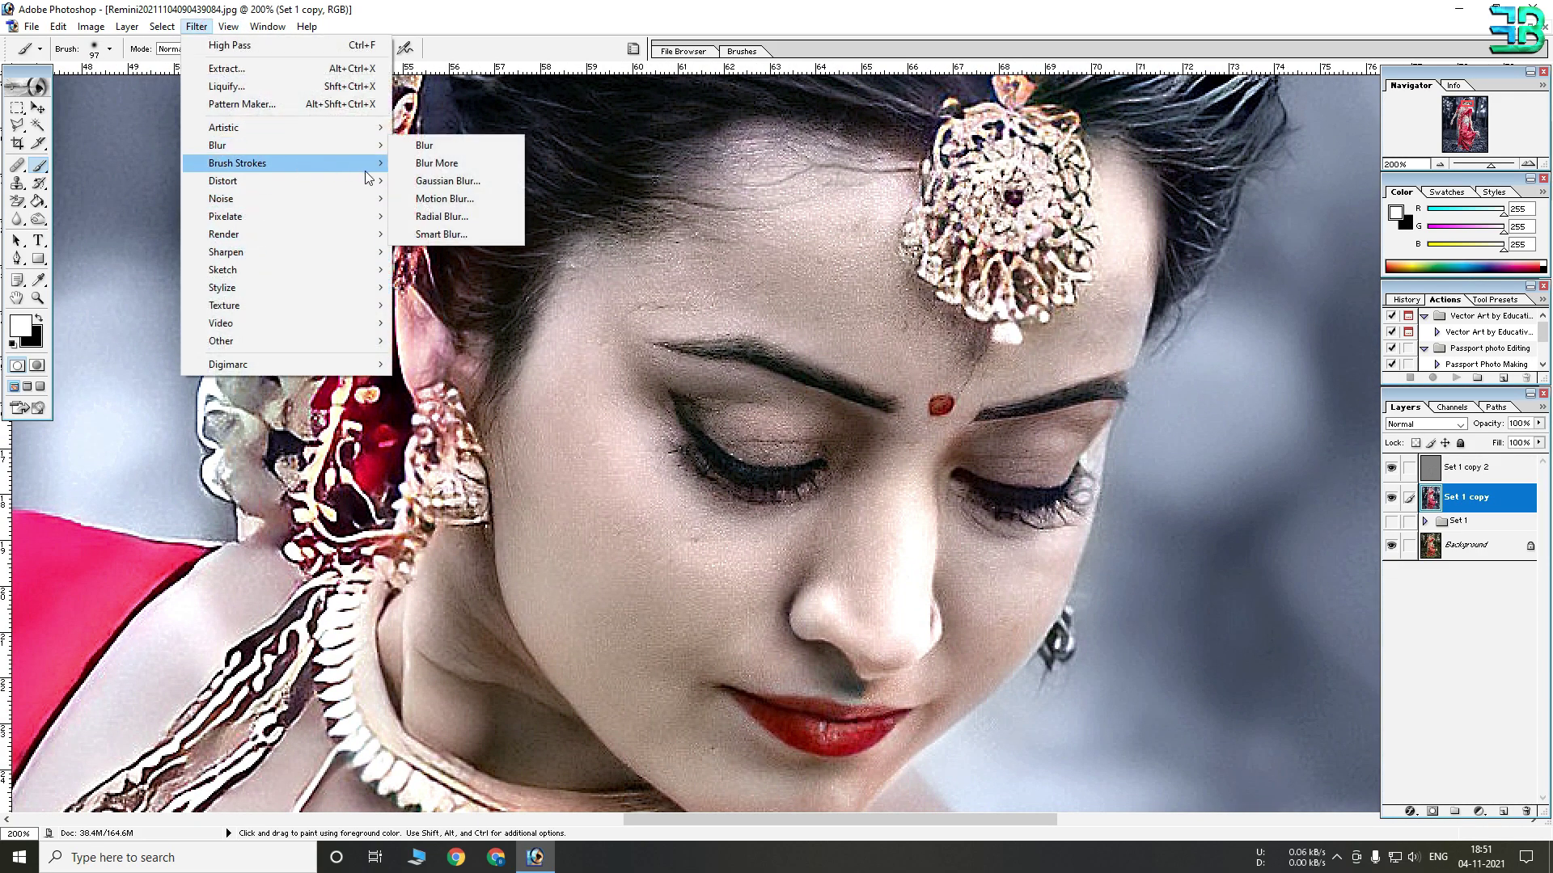
pyautogui.click(445, 172)
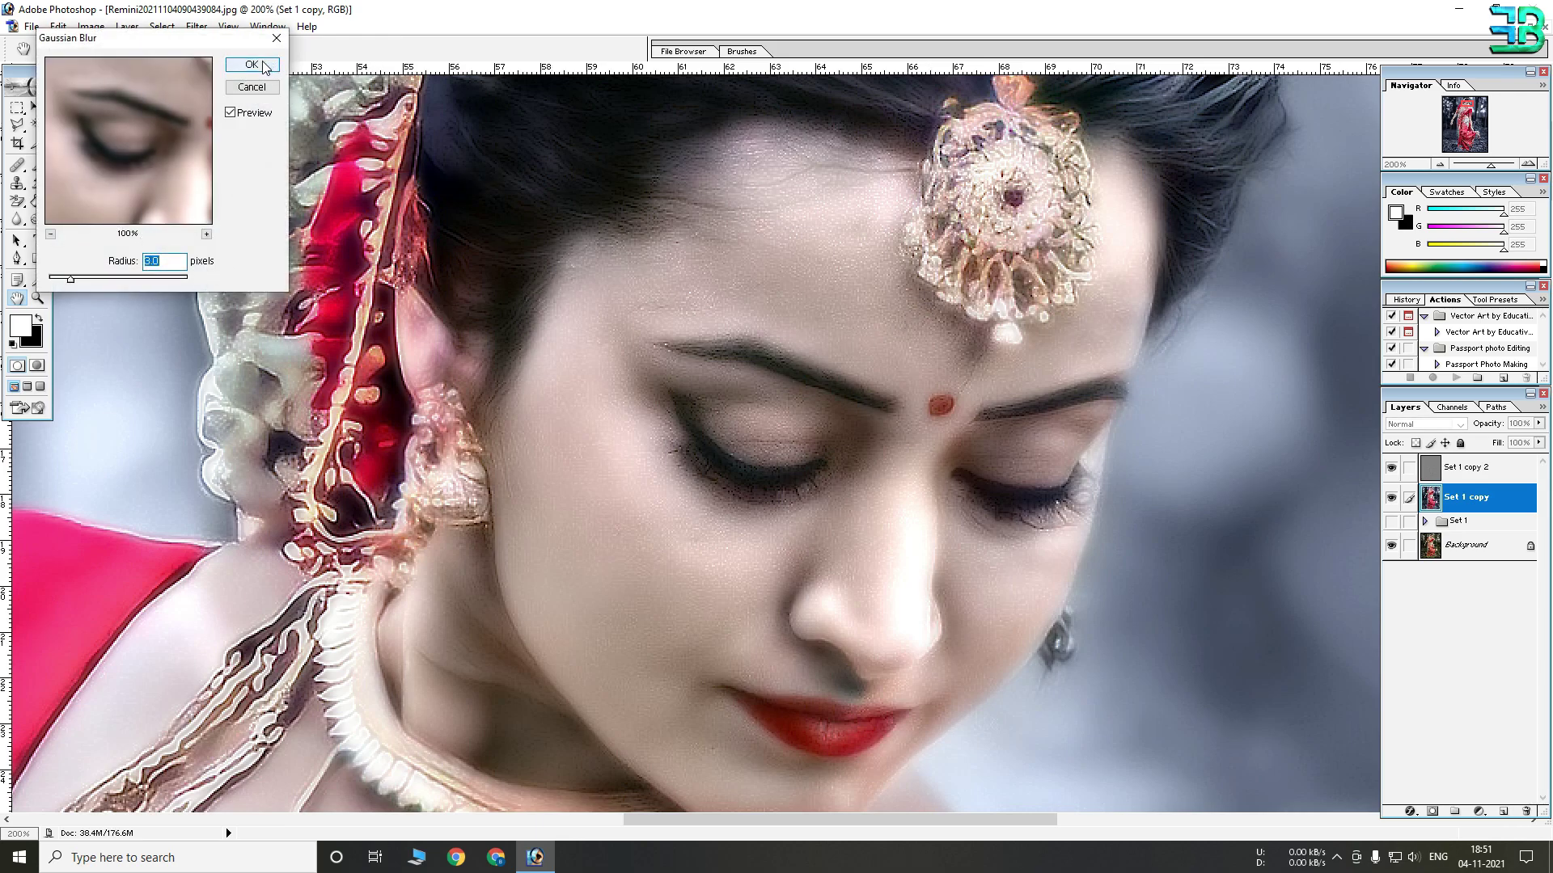
pyautogui.scroll(-3, 591, 382)
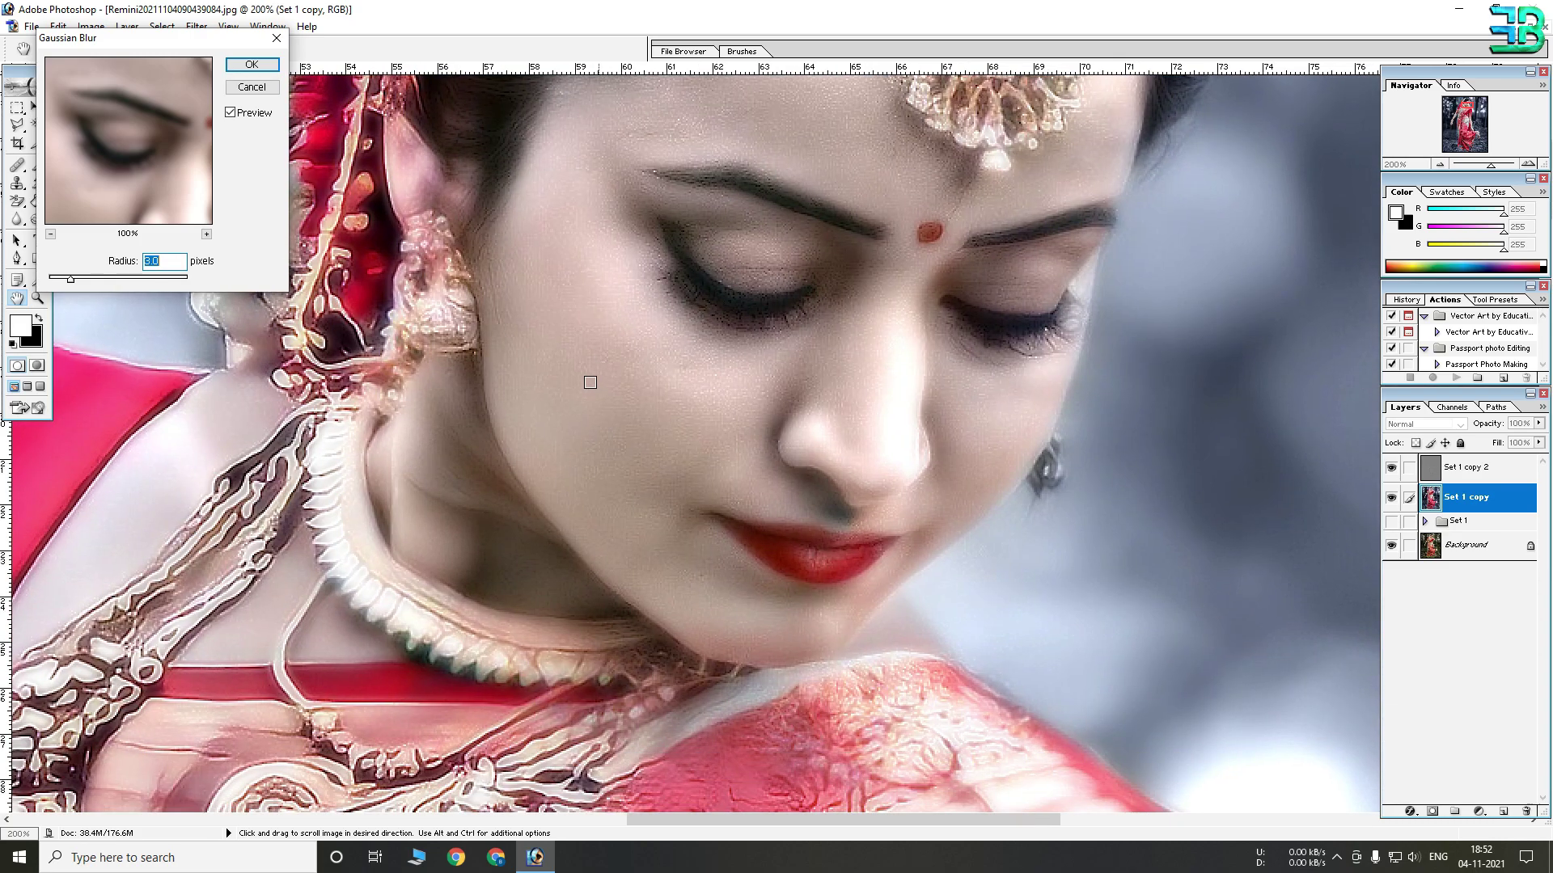
pyautogui.moveTo(651, 334); pyautogui.dragTo(647, 416)
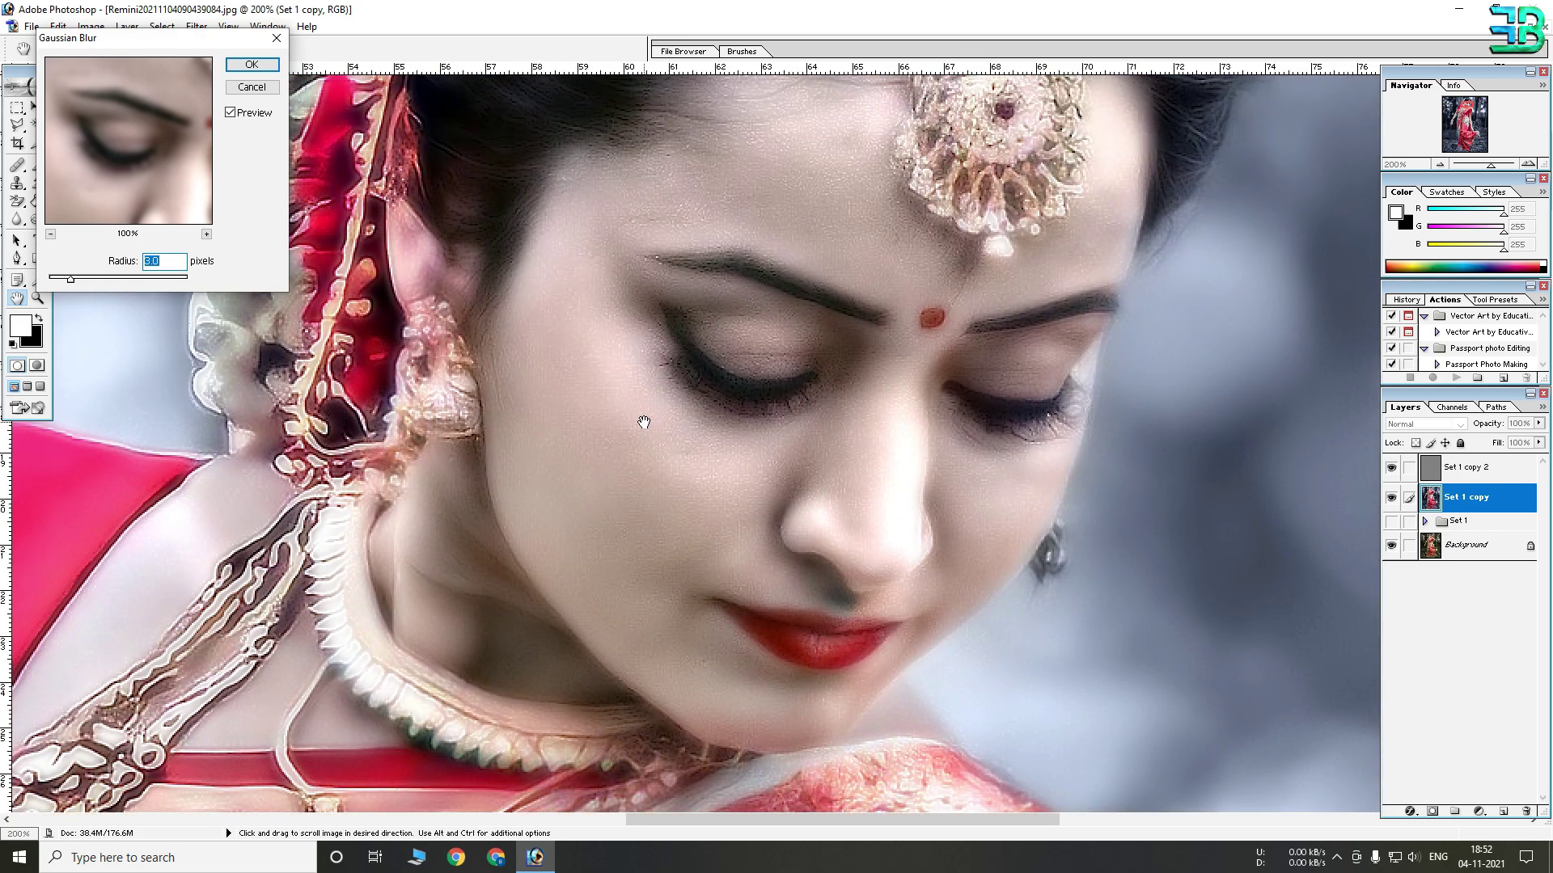
pyautogui.press('Return')
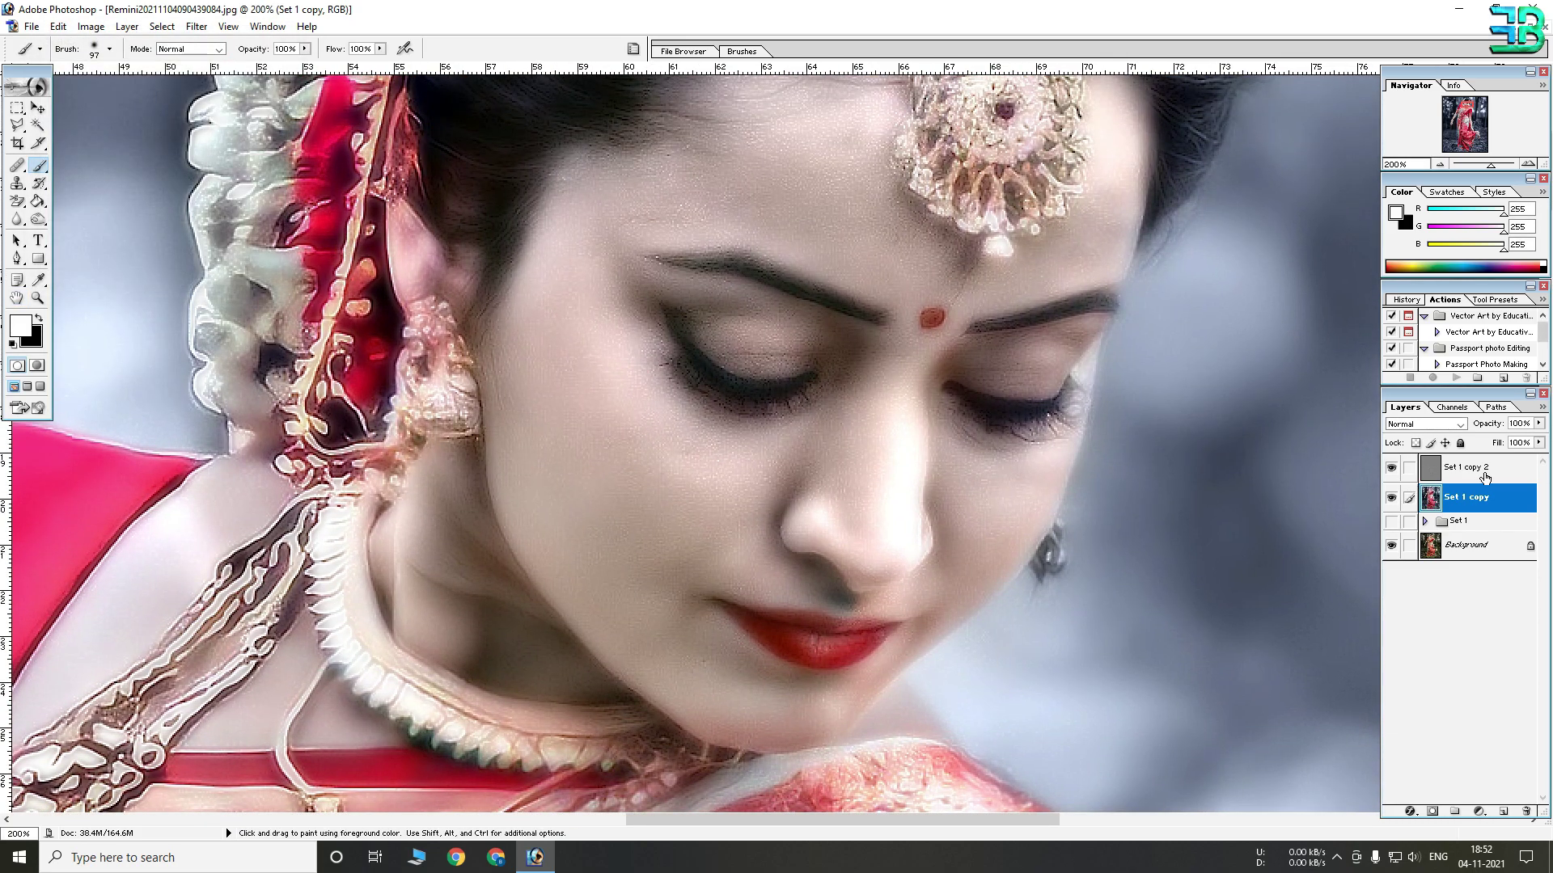
# Set the opacity of the Vivid Light layer Set 1 copy 2 to 50%.
pyautogui.click(1485, 469)
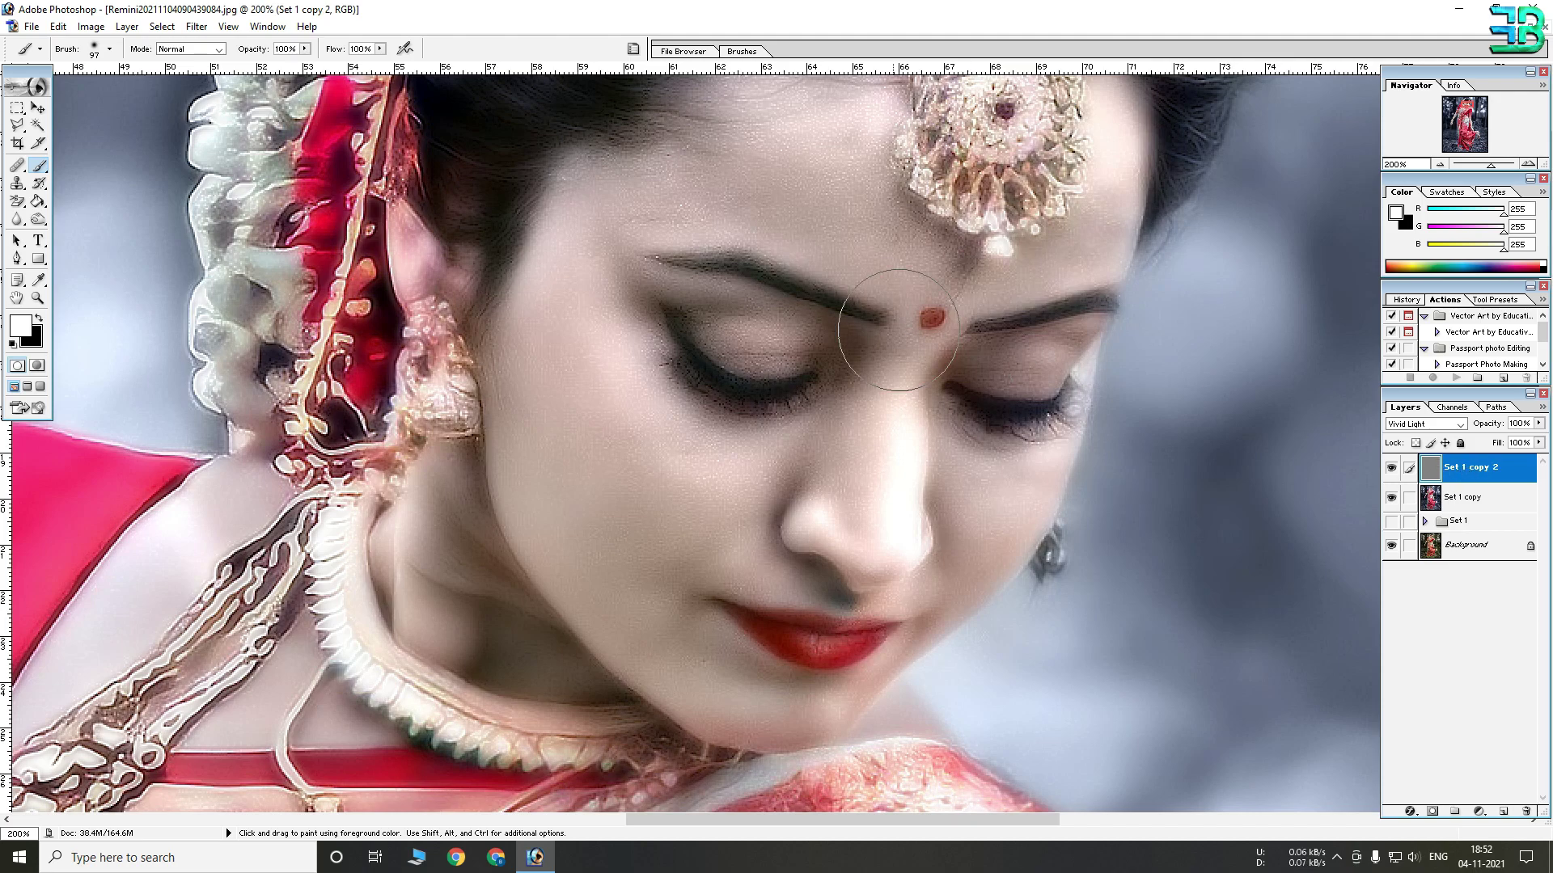
pyautogui.click(1538, 424)
pyautogui.click(1503, 441)
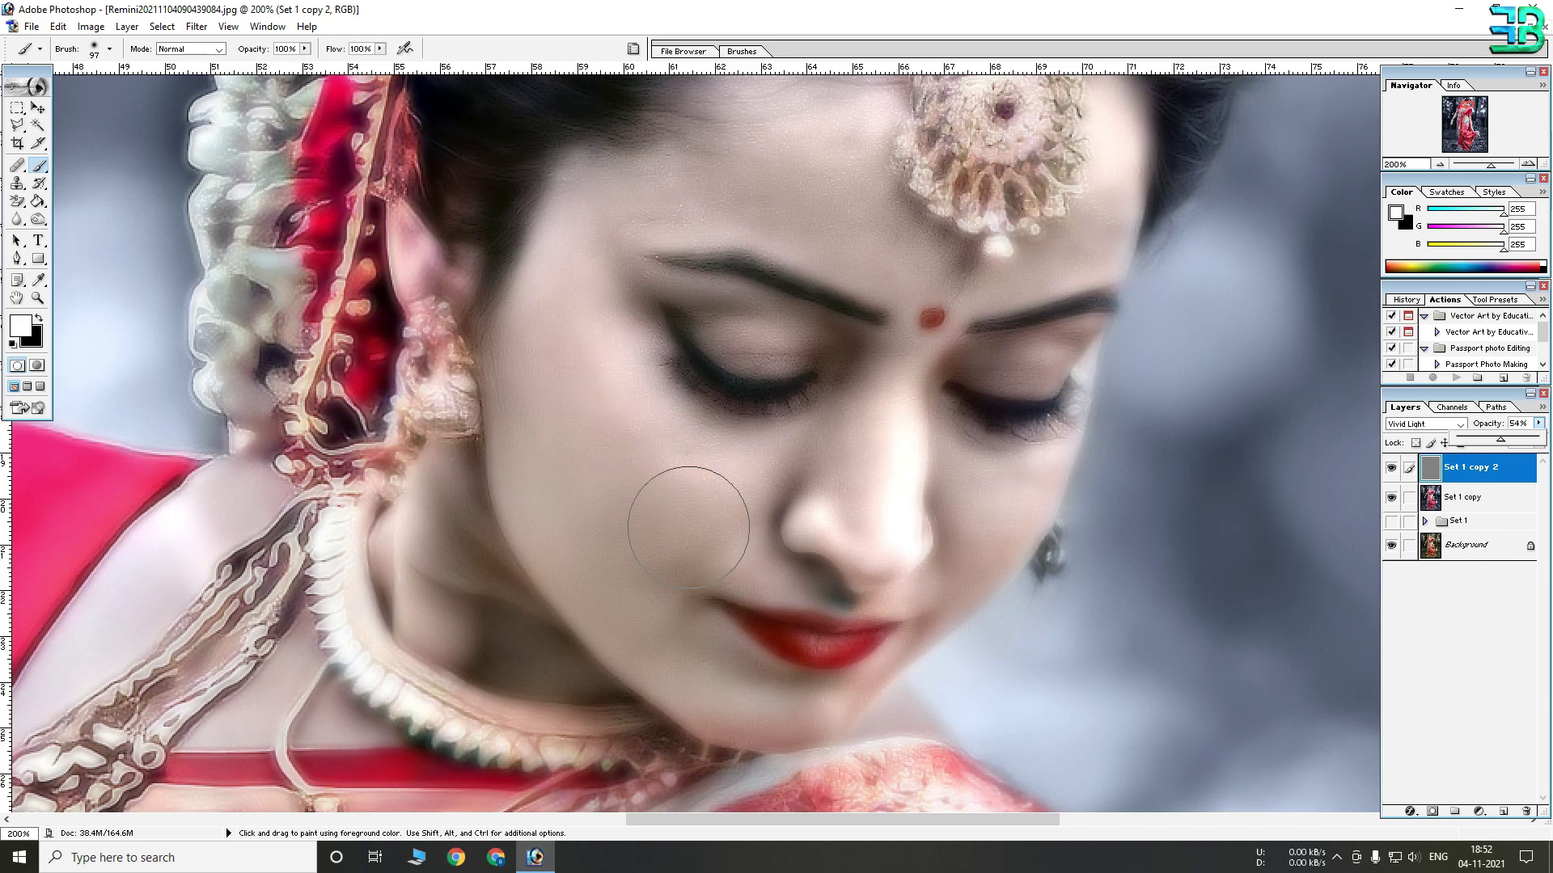
pyautogui.click(1526, 423)
pyautogui.write('50')
pyautogui.press('Return')
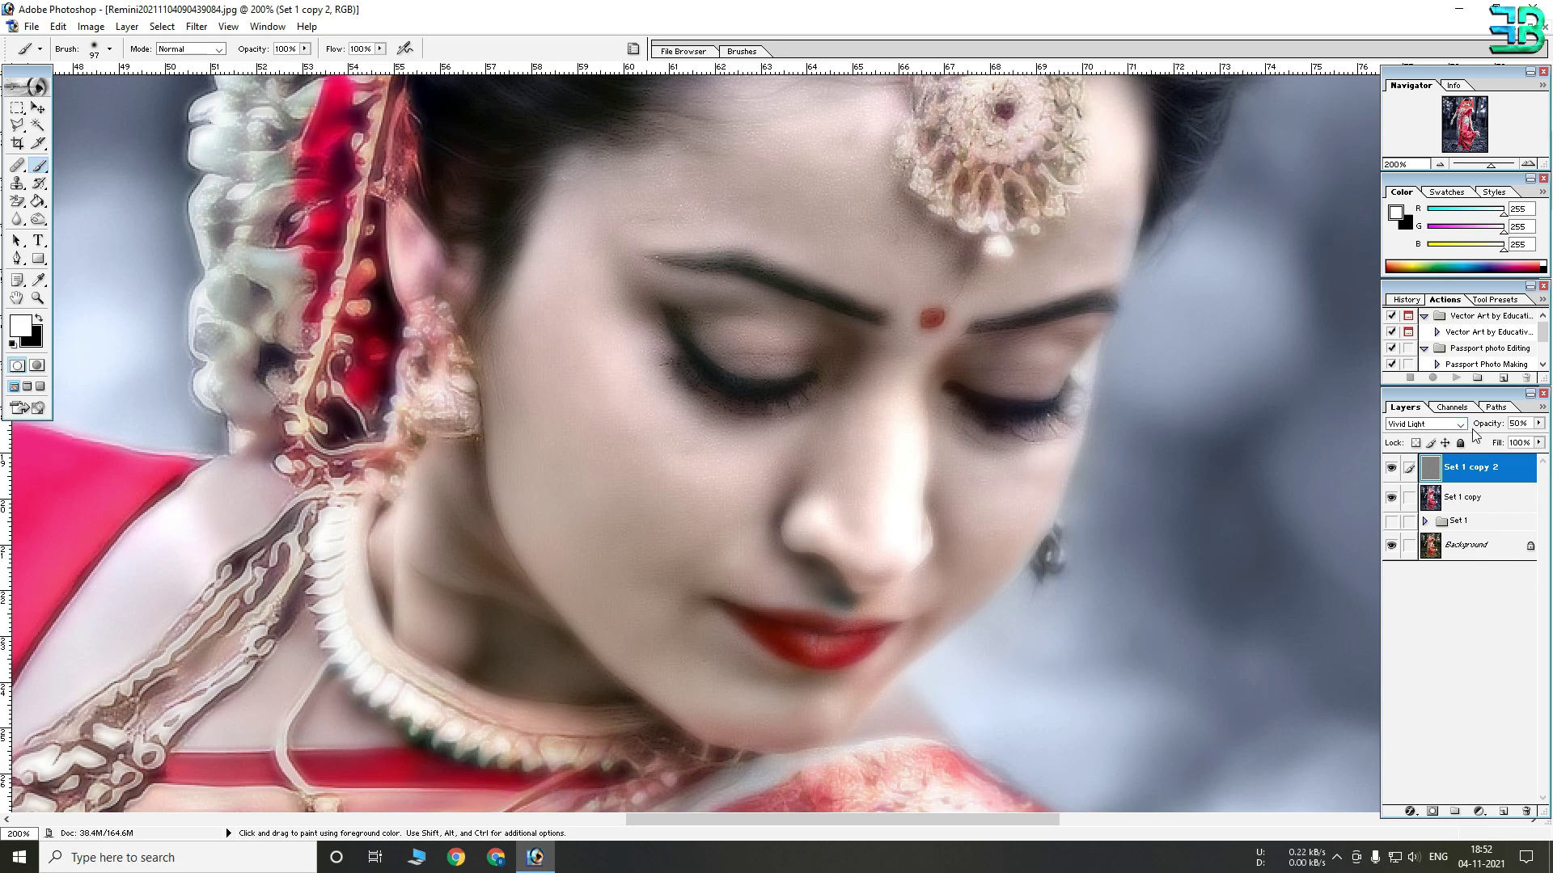
# Add a layer mask to the blurred Set 1 copy, invert it to black, and show the Set 1 layer set.
pyautogui.click(1470, 499)
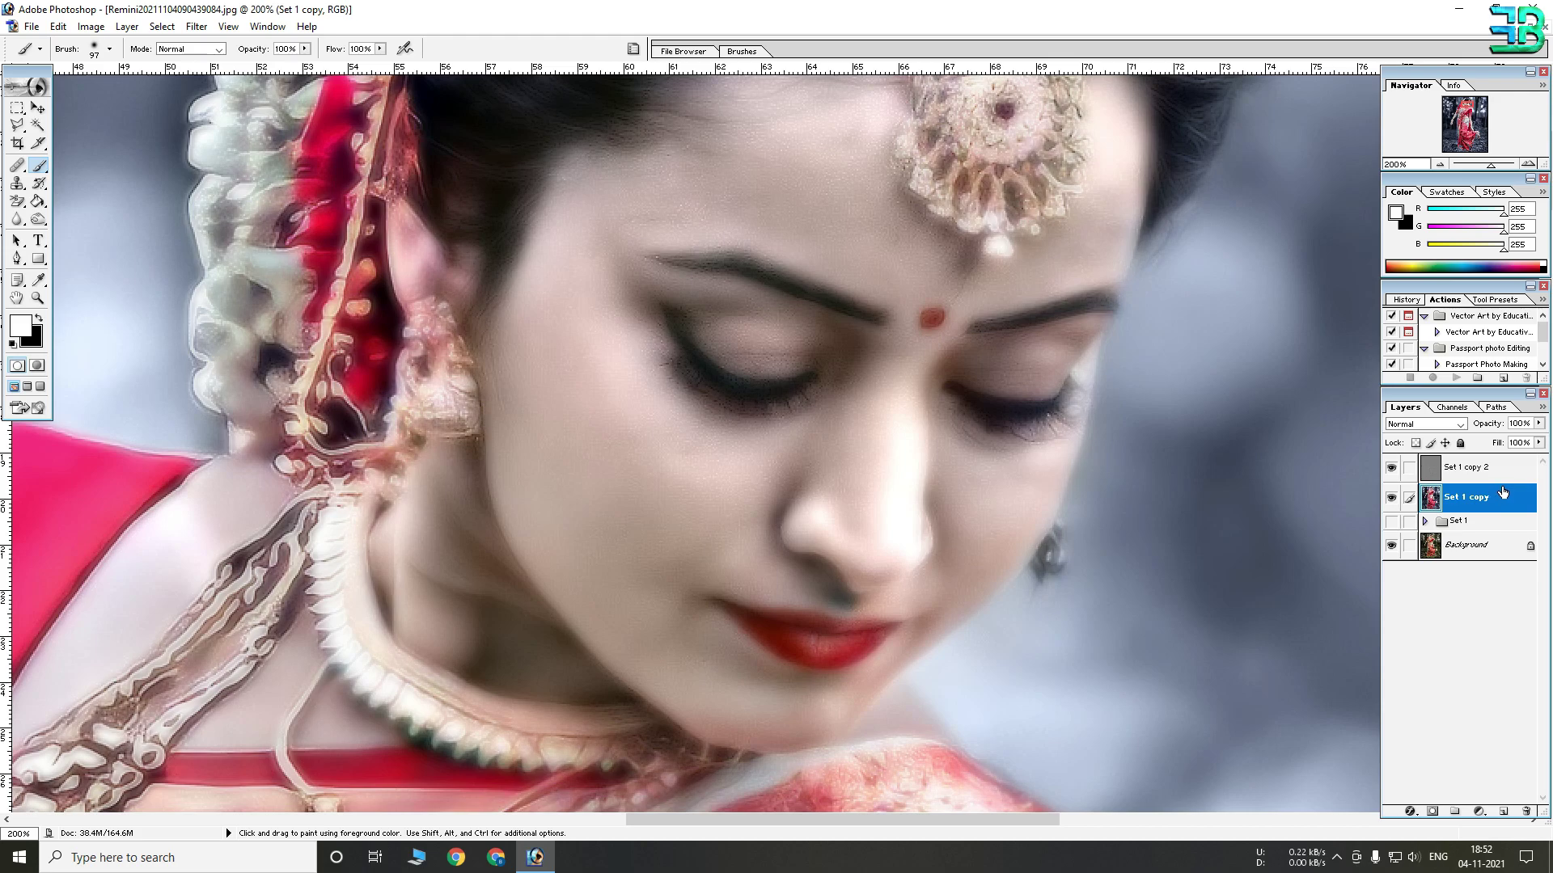
pyautogui.click(1430, 811)
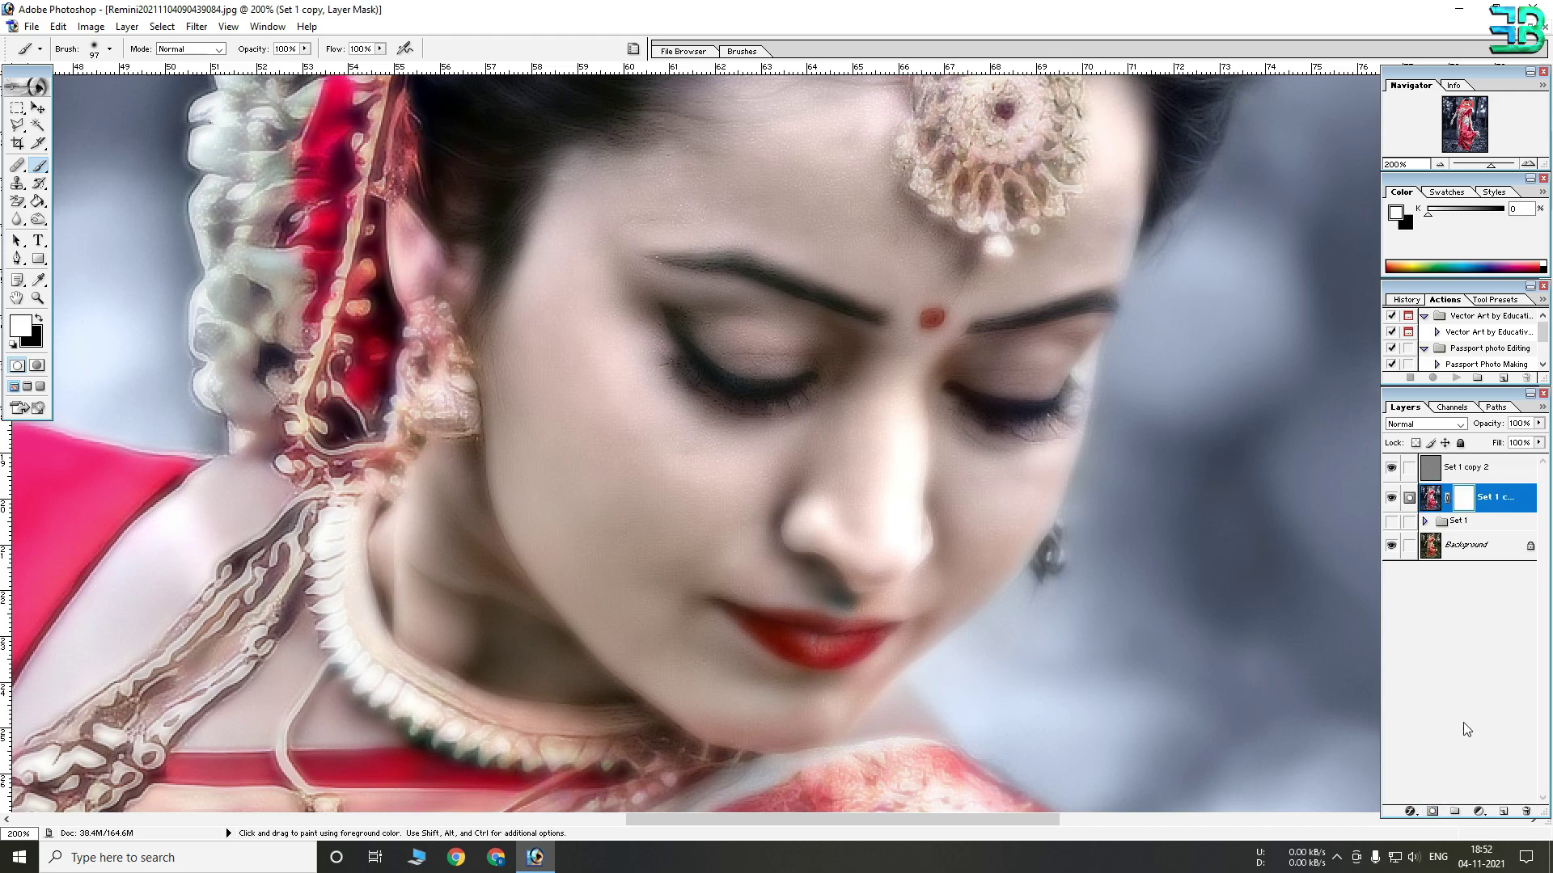
pyautogui.hotkey('ctrl', 'i')
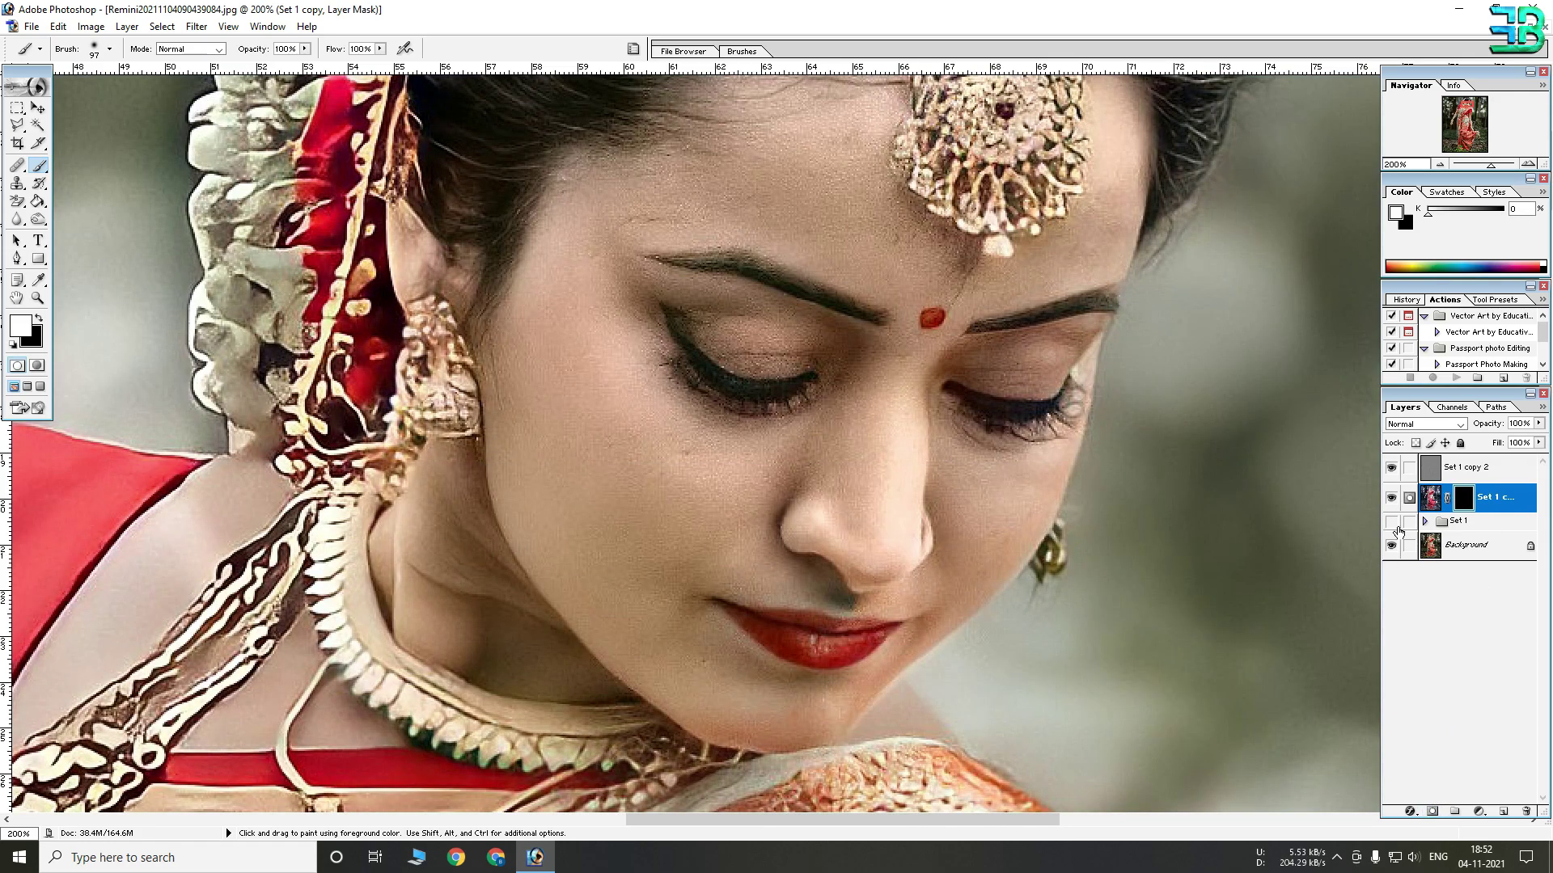
pyautogui.moveTo(927, 401); pyautogui.dragTo(952, 538)
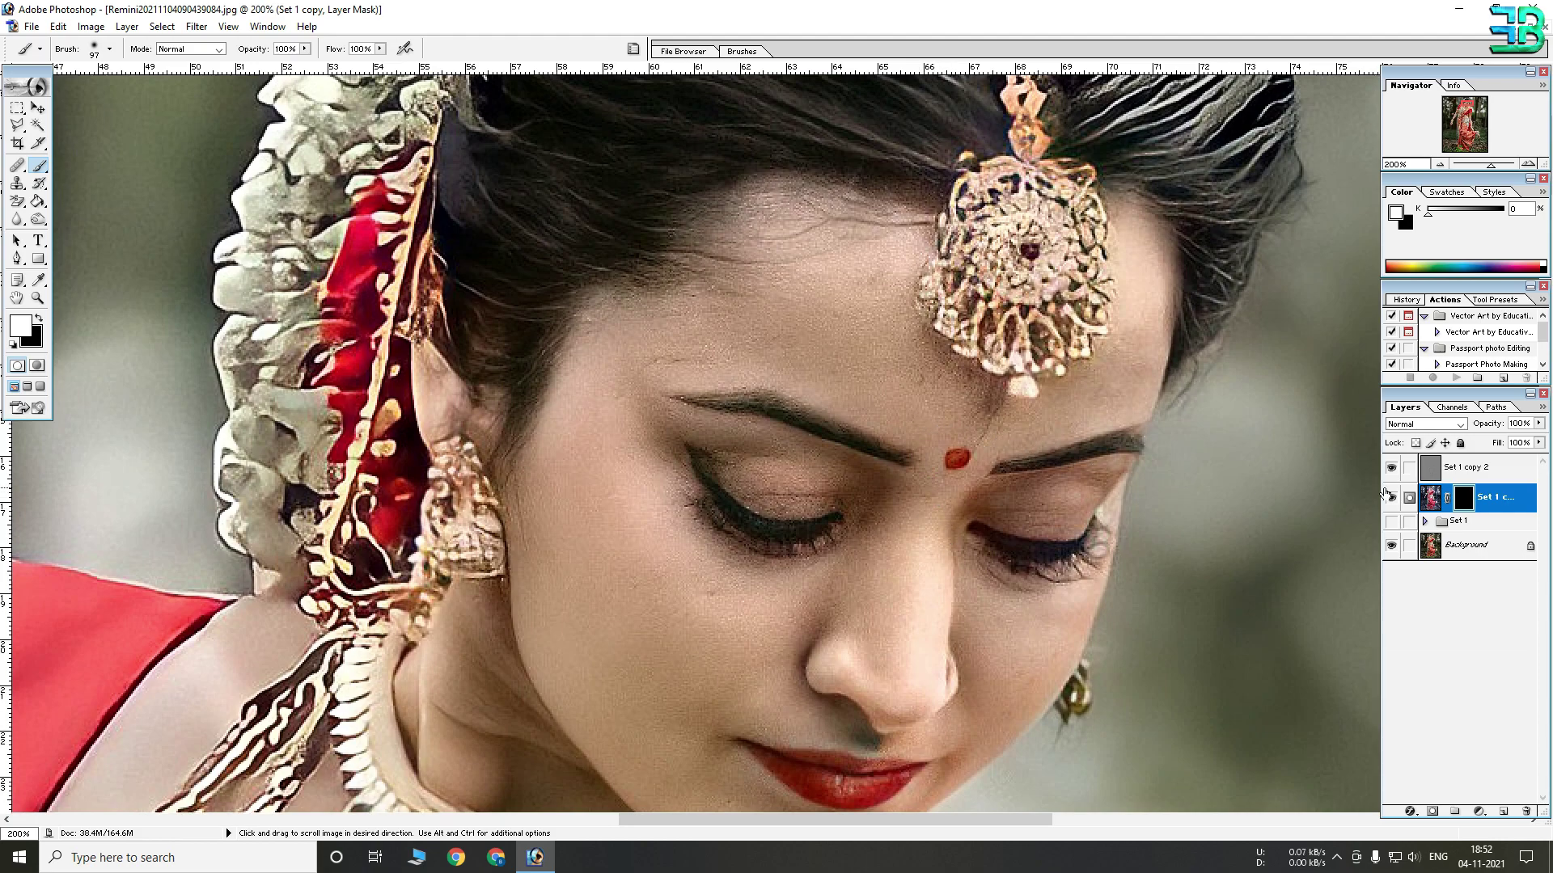
pyautogui.click(1391, 521)
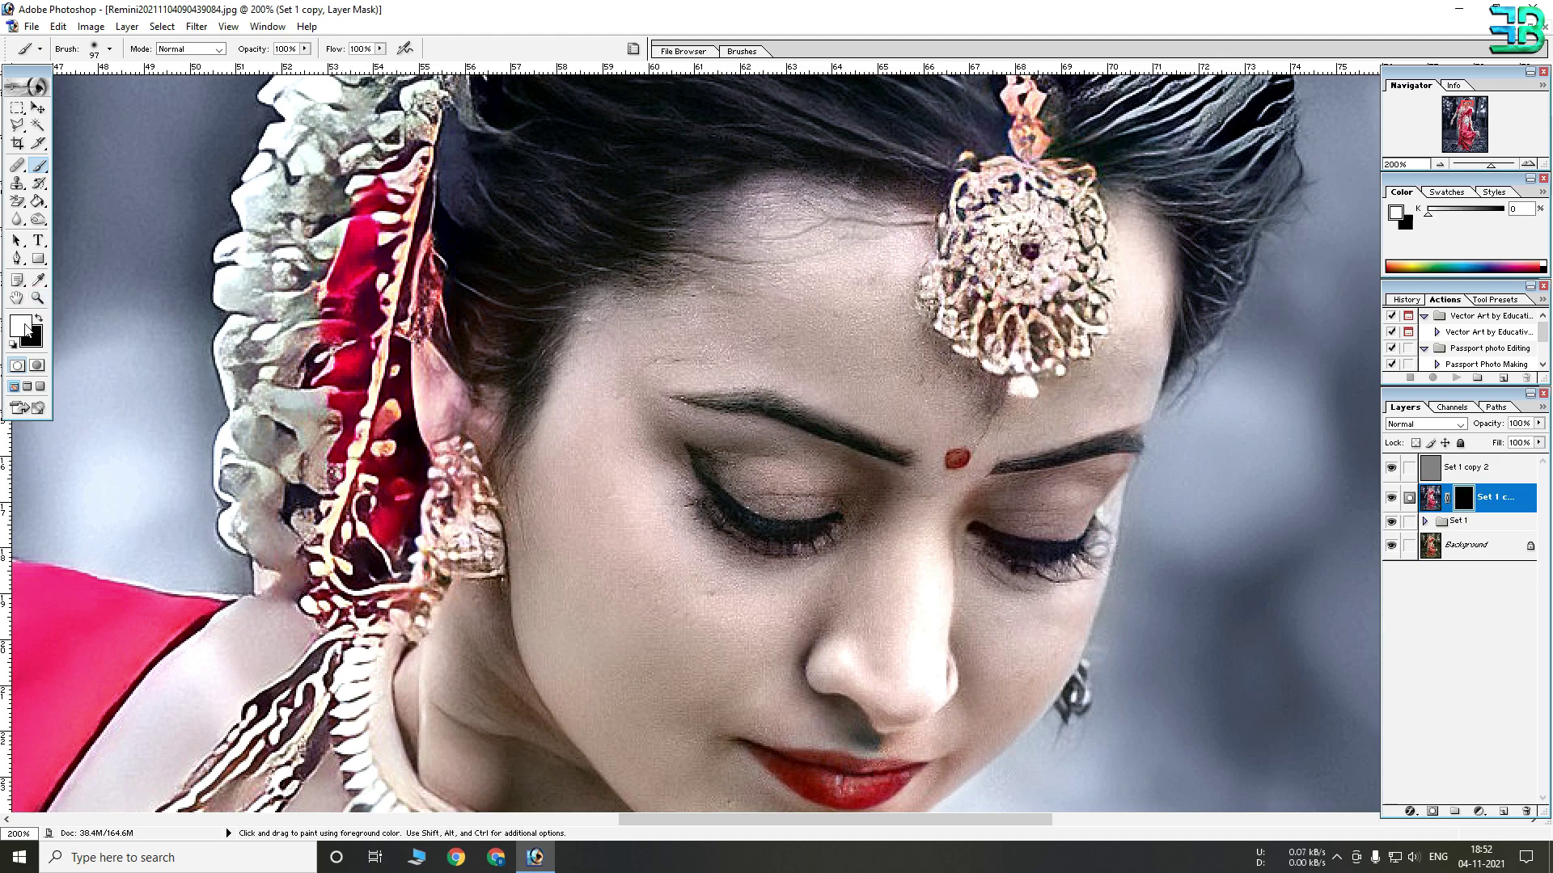
# Paint white on the blurred layer's mask with a 58 px brush to smooth the cheek, forehead and nose.
pyautogui.rightClick(896, 421)
pyautogui.click(900, 400)
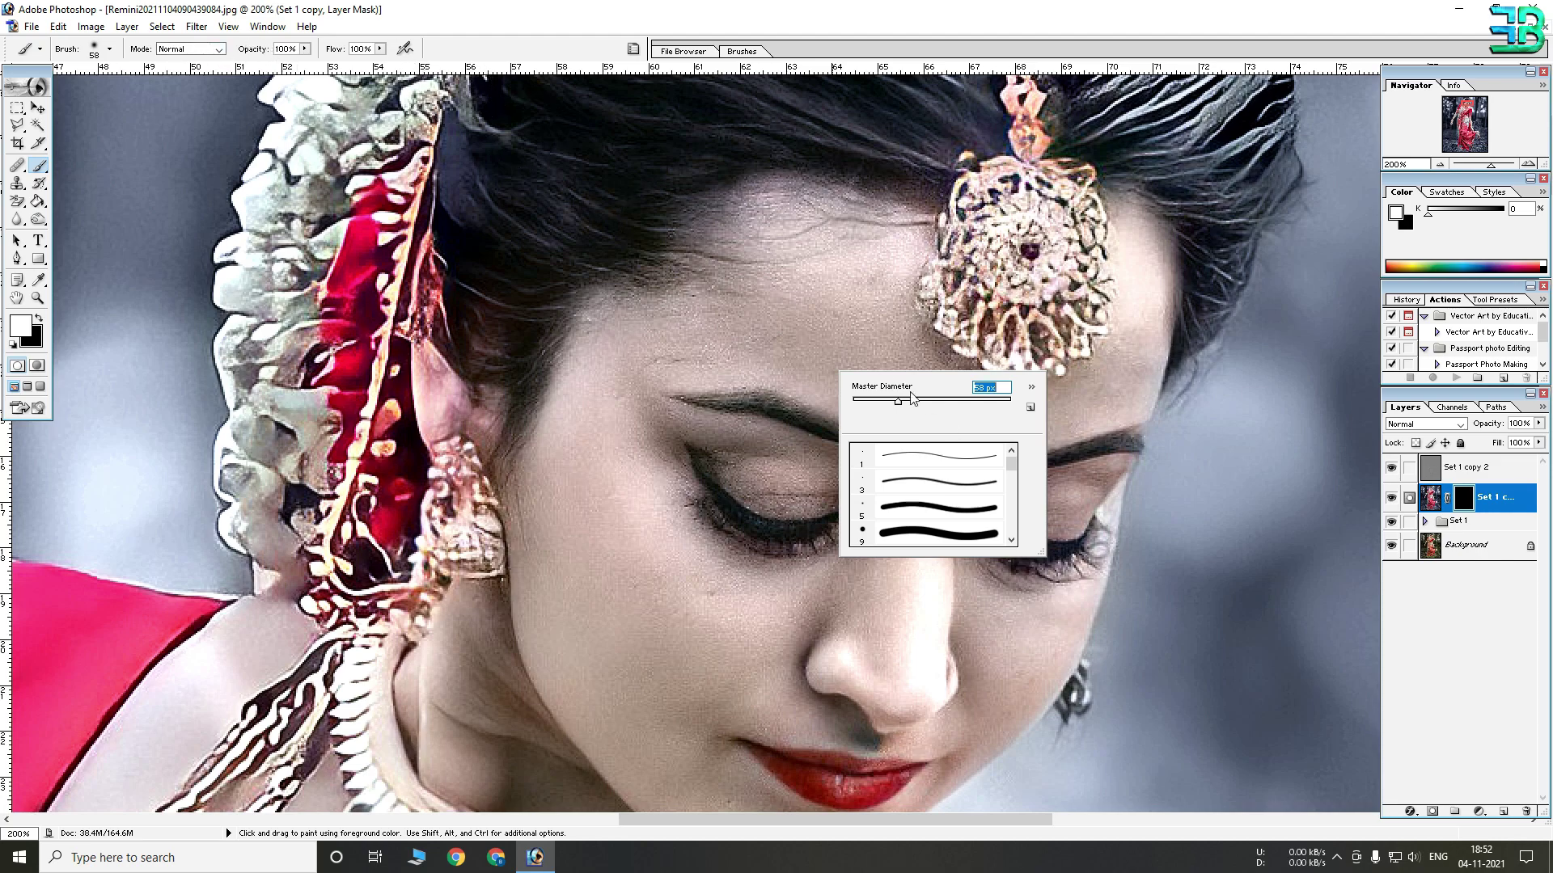
pyautogui.moveTo(573, 544)
pyautogui.mouseDown()
pyautogui.moveTo(608, 583)
pyautogui.moveTo(662, 574)
pyautogui.moveTo(623, 596)
pyautogui.moveTo(563, 499)
pyautogui.moveTo(602, 675)
pyautogui.moveTo(540, 498)
pyautogui.mouseUp()
pyautogui.press('space')
pyautogui.moveTo(601, 562)
pyautogui.mouseDown()
pyautogui.moveTo(651, 421)
pyautogui.moveTo(709, 411)
pyautogui.moveTo(614, 359)
pyautogui.moveTo(656, 635)
pyautogui.mouseUp()
pyautogui.press('space')
pyautogui.moveTo(605, 511)
pyautogui.mouseDown()
pyautogui.moveTo(618, 411)
pyautogui.moveTo(744, 393)
pyautogui.moveTo(706, 422)
pyautogui.moveTo(760, 296)
pyautogui.moveTo(864, 314)
pyautogui.moveTo(856, 296)
pyautogui.moveTo(784, 421)
pyautogui.moveTo(748, 404)
pyautogui.moveTo(846, 457)
pyautogui.moveTo(730, 409)
pyautogui.moveTo(865, 445)
pyautogui.mouseUp()
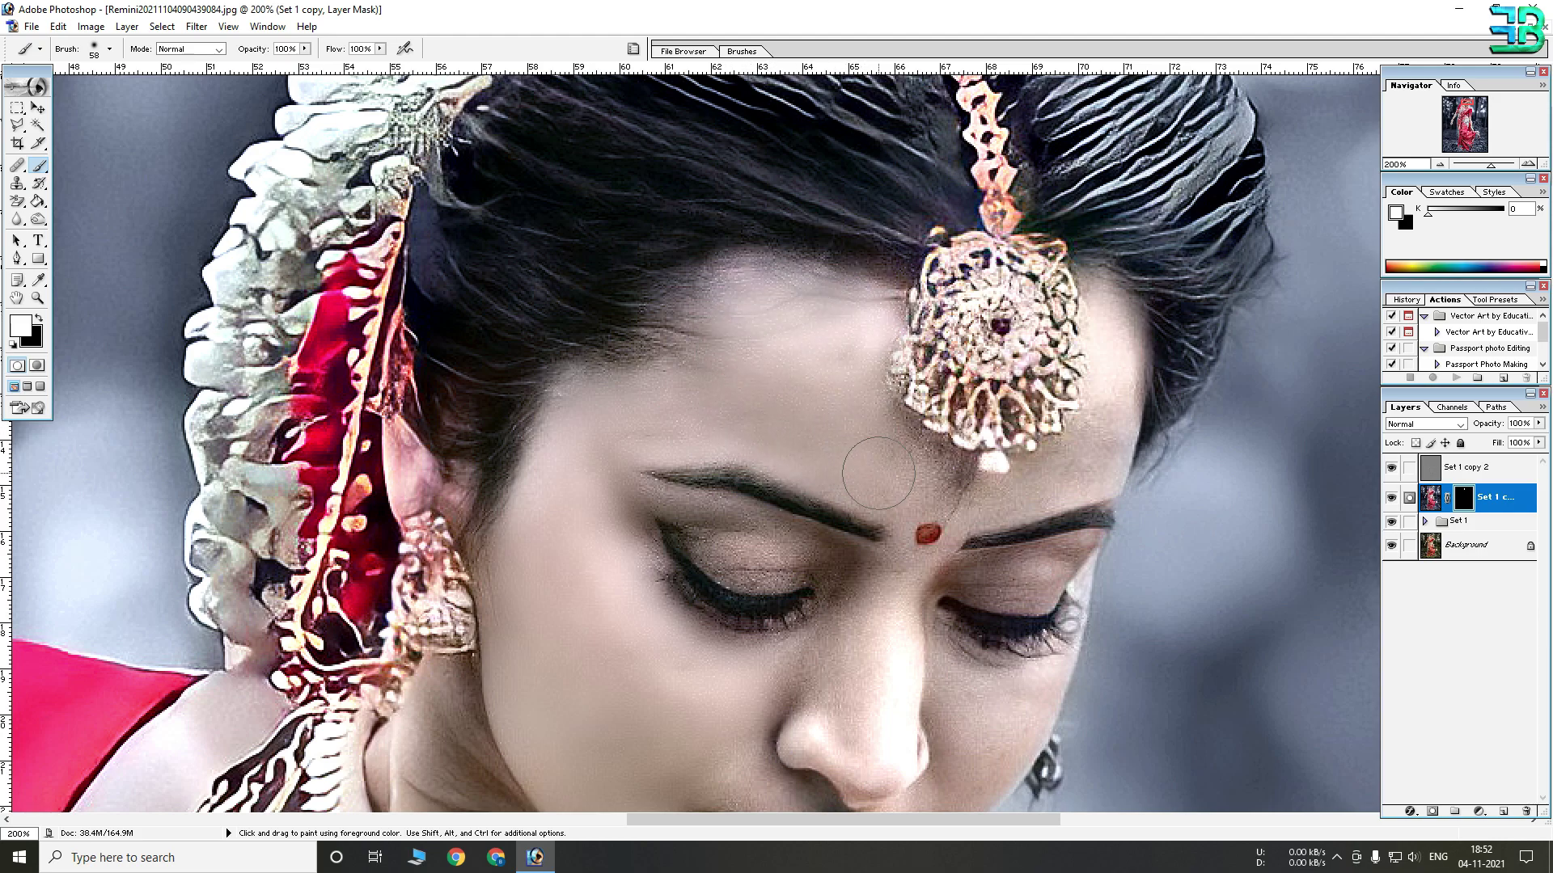
pyautogui.press('space')
pyautogui.moveTo(598, 443); pyautogui.dragTo(493, 309)
pyautogui.moveTo(774, 504)
pyautogui.mouseDown()
pyautogui.moveTo(764, 471)
pyautogui.moveTo(726, 535)
pyautogui.moveTo(648, 550)
pyautogui.moveTo(774, 533)
pyautogui.mouseUp()
pyautogui.moveTo(778, 593)
pyautogui.mouseDown()
pyautogui.moveTo(724, 595)
pyautogui.moveTo(767, 614)
pyautogui.moveTo(777, 540)
pyautogui.mouseUp()
pyautogui.press('space')
pyautogui.moveTo(853, 588); pyautogui.dragTo(758, 515)
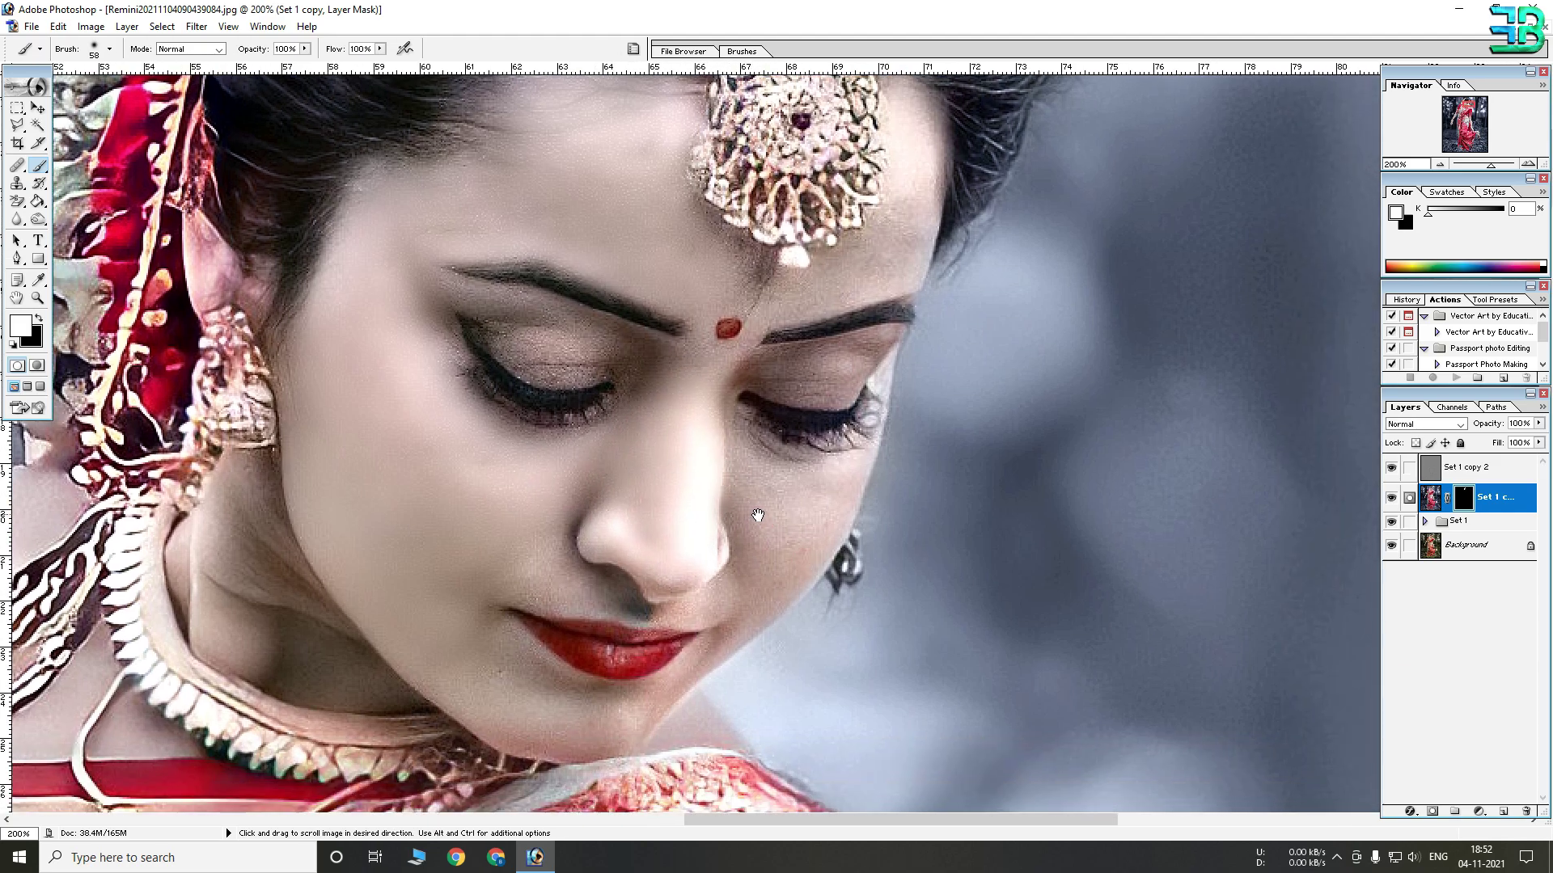
# Reduce the brush to 31 px and paint the mask over the chin, around the lips and in other tight facial areas.
pyautogui.rightClick(794, 544)
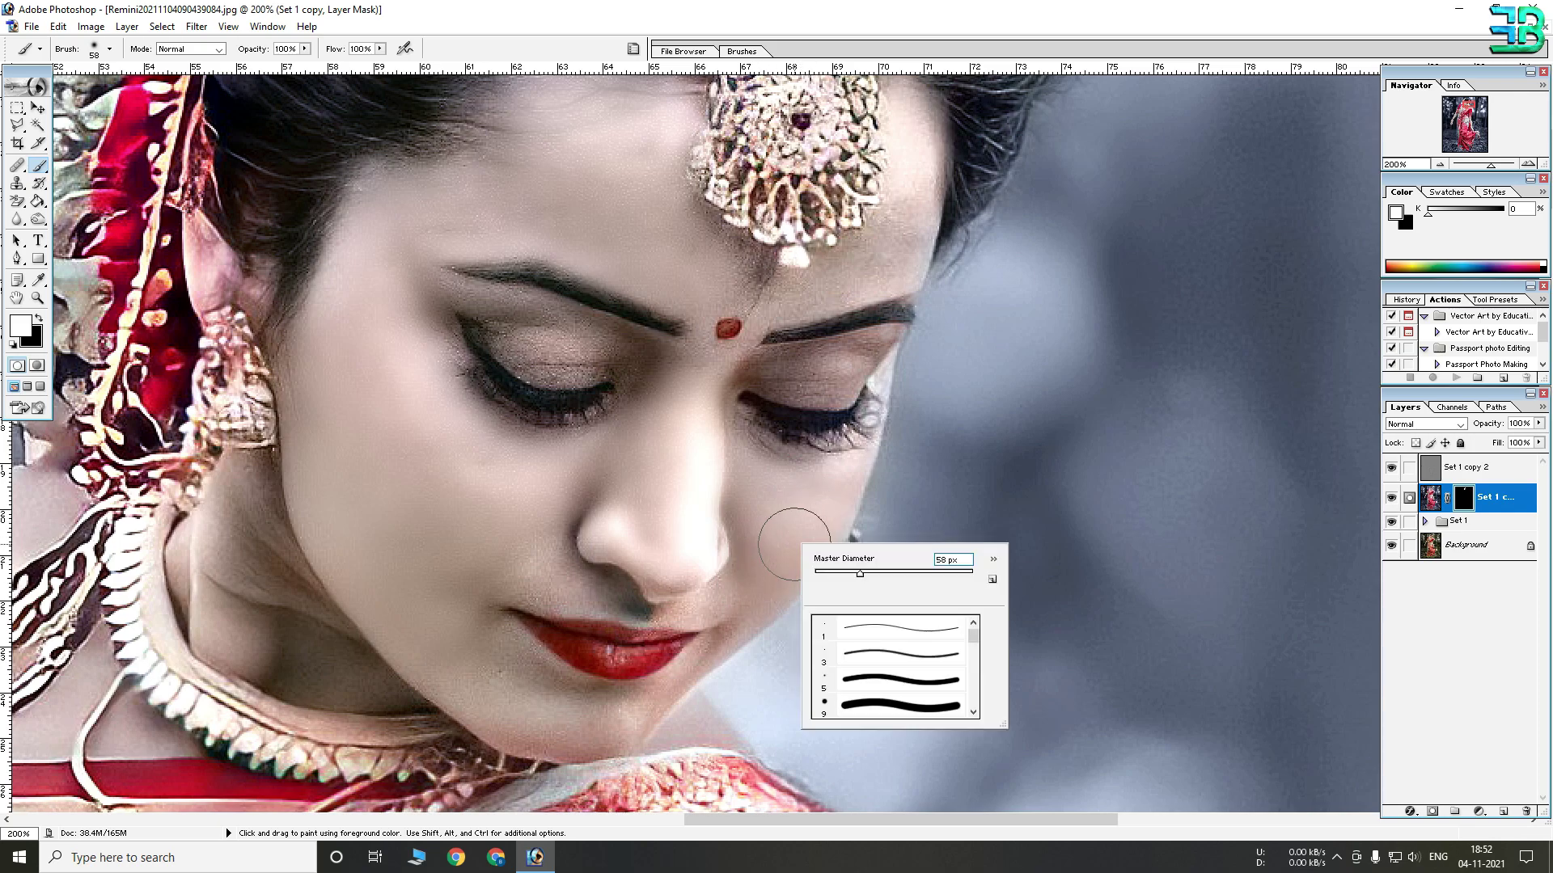
pyautogui.press('Return')
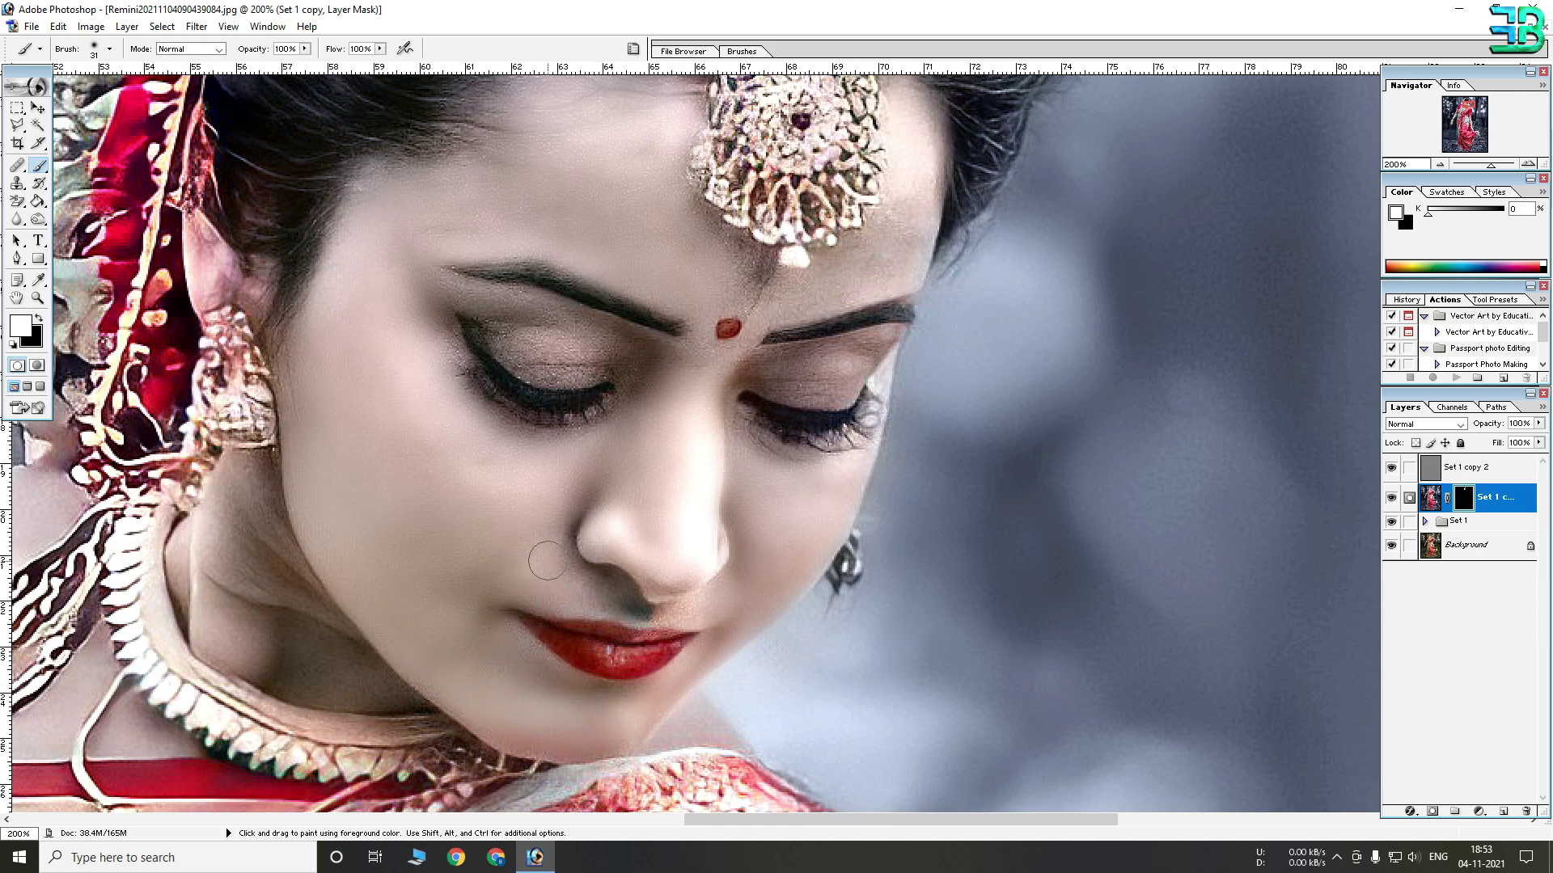
pyautogui.moveTo(752, 429); pyautogui.dragTo(700, 537)
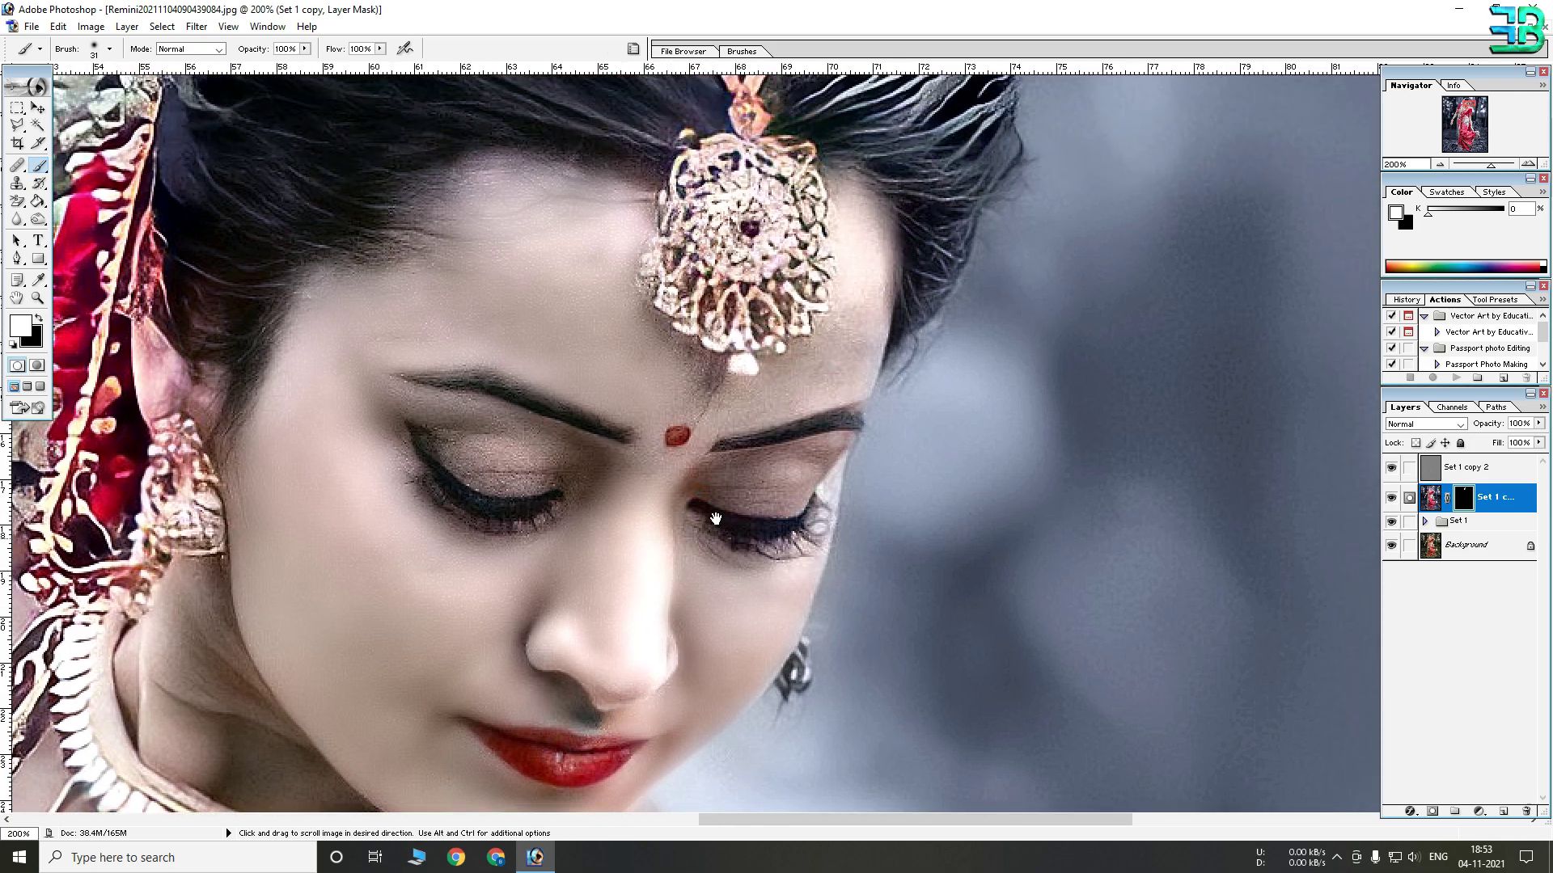
pyautogui.moveTo(799, 459)
pyautogui.mouseDown()
pyautogui.moveTo(741, 498)
pyautogui.moveTo(756, 497)
pyautogui.moveTo(676, 464)
pyautogui.moveTo(654, 493)
pyautogui.moveTo(647, 441)
pyautogui.mouseUp()
pyautogui.moveTo(793, 393)
pyautogui.mouseDown()
pyautogui.moveTo(823, 404)
pyautogui.moveTo(846, 250)
pyautogui.mouseUp()
pyautogui.moveTo(525, 480); pyautogui.dragTo(726, 374)
pyautogui.moveTo(403, 500)
pyautogui.mouseDown()
pyautogui.moveTo(439, 313)
pyautogui.moveTo(460, 440)
pyautogui.mouseUp()
pyautogui.moveTo(200, 339)
pyautogui.mouseDown()
pyautogui.moveTo(569, 412)
pyautogui.moveTo(396, 615)
pyautogui.mouseUp()
pyautogui.moveTo(831, 569)
pyautogui.mouseDown()
pyautogui.moveTo(762, 506)
pyautogui.moveTo(728, 114)
pyautogui.mouseUp()
pyautogui.moveTo(776, 752); pyautogui.dragTo(695, 121)
pyautogui.moveTo(1132, 687); pyautogui.dragTo(519, 487)
# Enlarge the brush and paint white on the mask to smooth the skin of the neck and arms.
pyautogui.press(']')
pyautogui.press(']')
pyautogui.press(']')
pyautogui.press(']')
pyautogui.press(']')
pyautogui.press(']')
pyautogui.press(']')
pyautogui.moveTo(776, 688); pyautogui.dragTo(696, 202)
pyautogui.moveTo(801, 712)
pyautogui.mouseDown()
pyautogui.moveTo(797, 321)
pyautogui.moveTo(737, 149)
pyautogui.mouseUp()
pyautogui.moveTo(841, 404)
pyautogui.mouseDown()
pyautogui.moveTo(759, 264)
pyautogui.moveTo(833, 550)
pyautogui.mouseUp()
pyautogui.moveTo(728, 485); pyautogui.dragTo(967, 415)
pyautogui.moveTo(1213, 728); pyautogui.dragTo(323, 309)
pyautogui.moveTo(615, 364); pyautogui.dragTo(641, 554)
pyautogui.moveTo(938, 728); pyautogui.dragTo(819, 393)
pyautogui.moveTo(819, 461); pyautogui.dragTo(744, 628)
pyautogui.moveTo(242, 202); pyautogui.dragTo(1132, 712)
# Set the brush diameter to 89 px and paint the mask over the remaining exposed skin.
pyautogui.rightClick(579, 401)
pyautogui.click(634, 431)
pyautogui.moveTo(688, 436)
pyautogui.mouseDown()
pyautogui.moveTo(541, 659)
pyautogui.moveTo(505, 744)
pyautogui.mouseUp()
pyautogui.moveTo(566, 760); pyautogui.dragTo(707, 262)
# Examine the smoothed skin in full view and close up on the face.
pyautogui.hotkey('ctrl', '-')
pyautogui.hotkey('ctrl', '-')
pyautogui.hotkey('ctrl', '-')
pyautogui.hotkey('ctrl', '-')
pyautogui.click(810, 206)
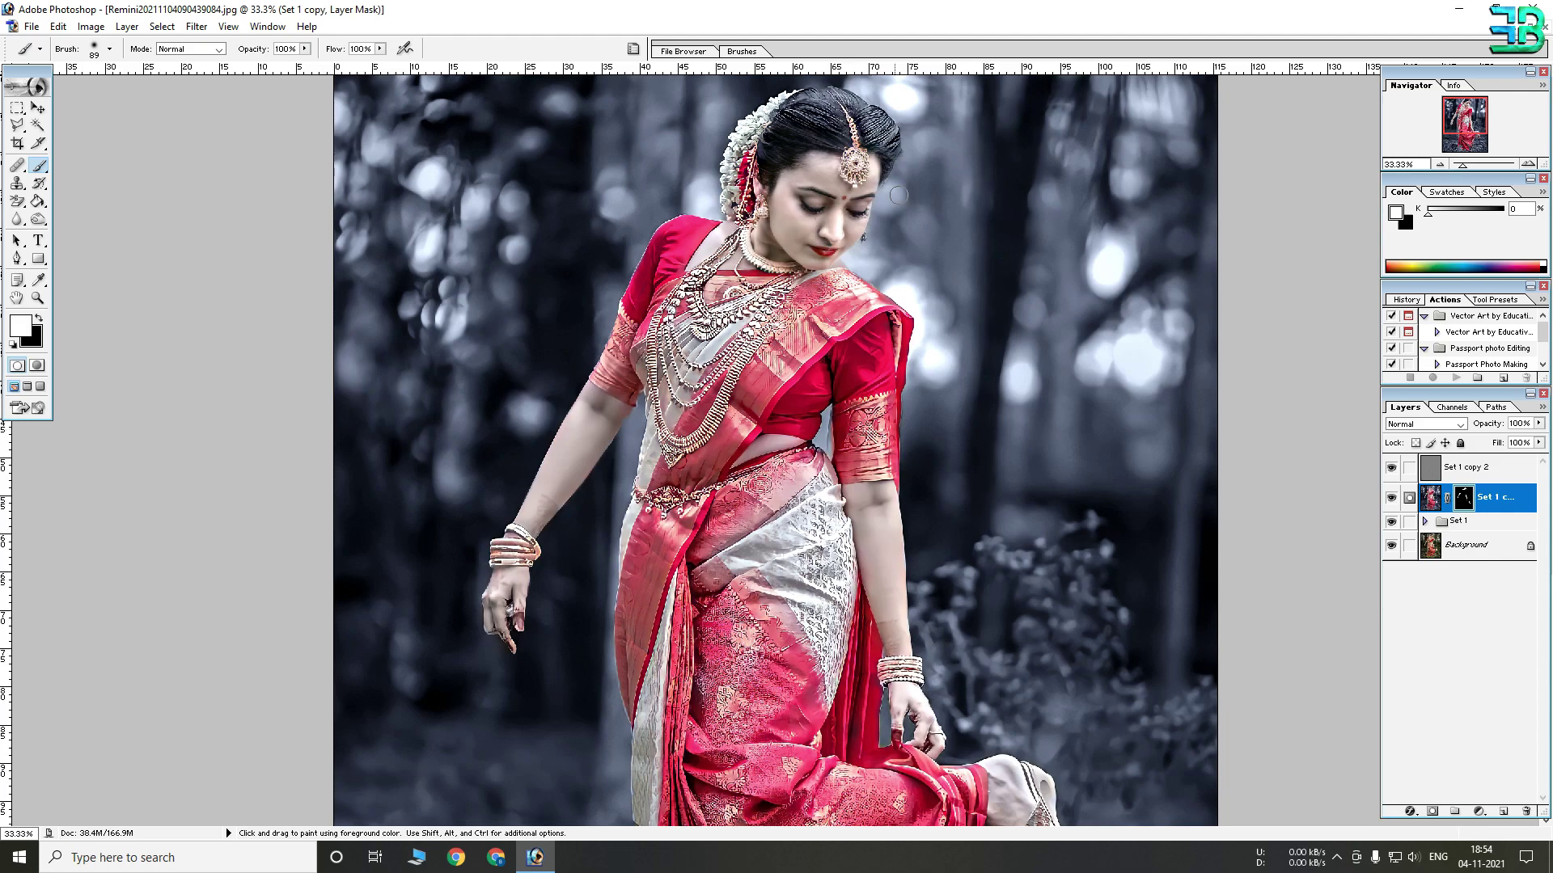
pyautogui.hotkey('ctrl', '-')
pyautogui.keyDown('ctrl'); pyautogui.click(832, 217); pyautogui.keyUp('ctrl')
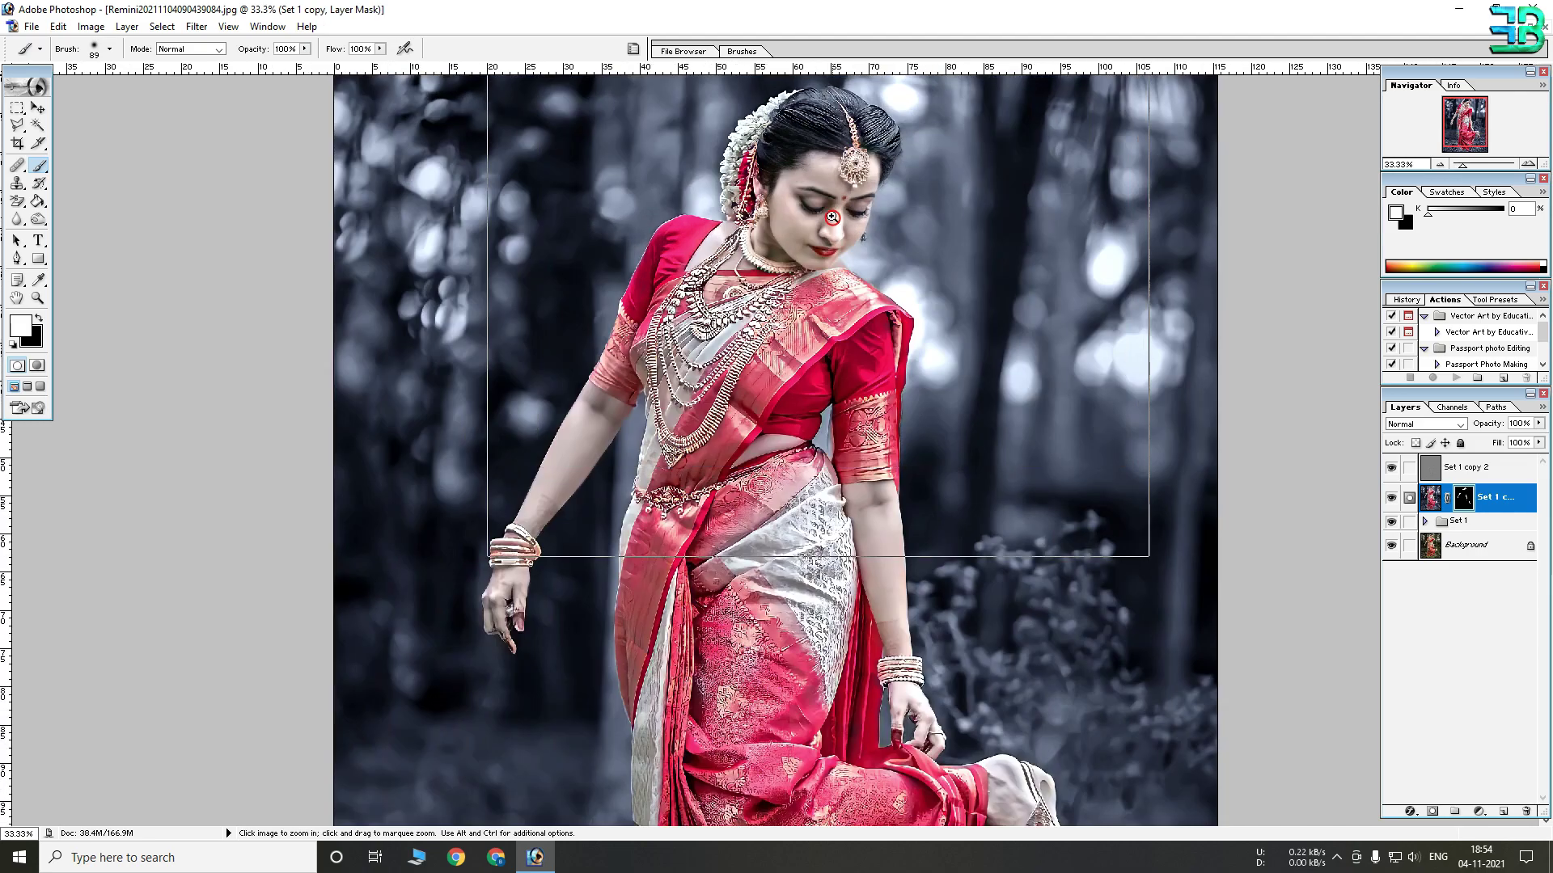
pyautogui.keyDown('ctrl'); pyautogui.click(832, 216); pyautogui.keyUp('ctrl')
pyautogui.keyDown('ctrl'); pyautogui.click(838, 343); pyautogui.keyUp('ctrl')
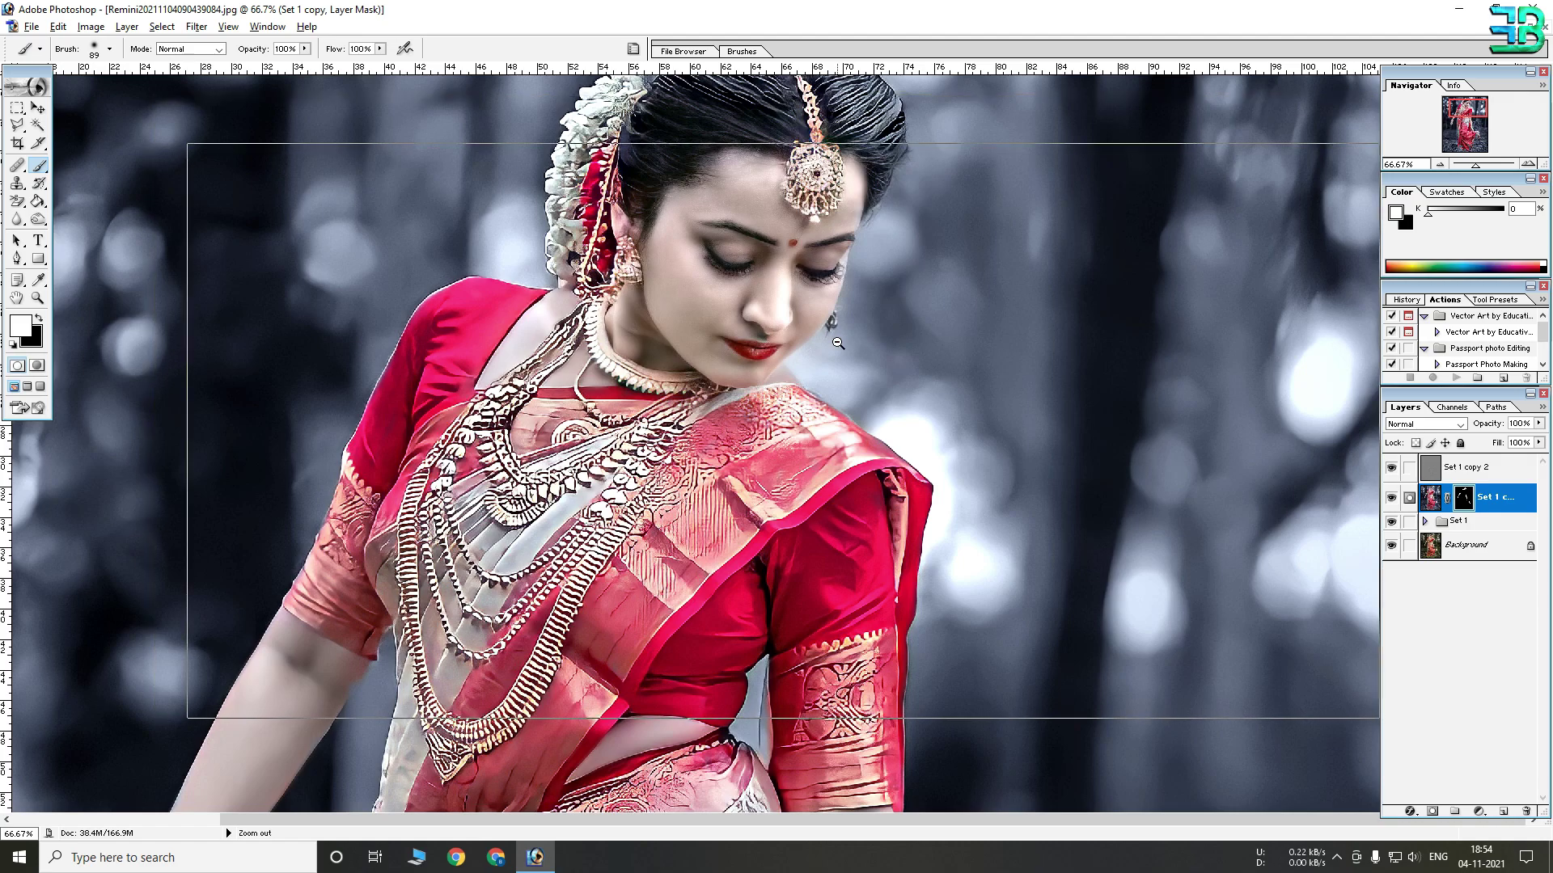
pyautogui.keyDown('ctrl'); pyautogui.keyDown('alt'); pyautogui.click(838, 343); pyautogui.keyUp('alt'); pyautogui.keyUp('ctrl')
pyautogui.keyDown('ctrl'); pyautogui.keyDown('alt'); pyautogui.click(841, 338); pyautogui.keyUp('alt'); pyautogui.keyUp('ctrl')
pyautogui.keyDown('ctrl'); pyautogui.keyDown('alt'); pyautogui.click(842, 336); pyautogui.keyUp('alt'); pyautogui.keyUp('ctrl')
pyautogui.keyDown('ctrl'); pyautogui.keyDown('alt'); pyautogui.click(825, 330); pyautogui.keyUp('alt'); pyautogui.keyUp('ctrl')
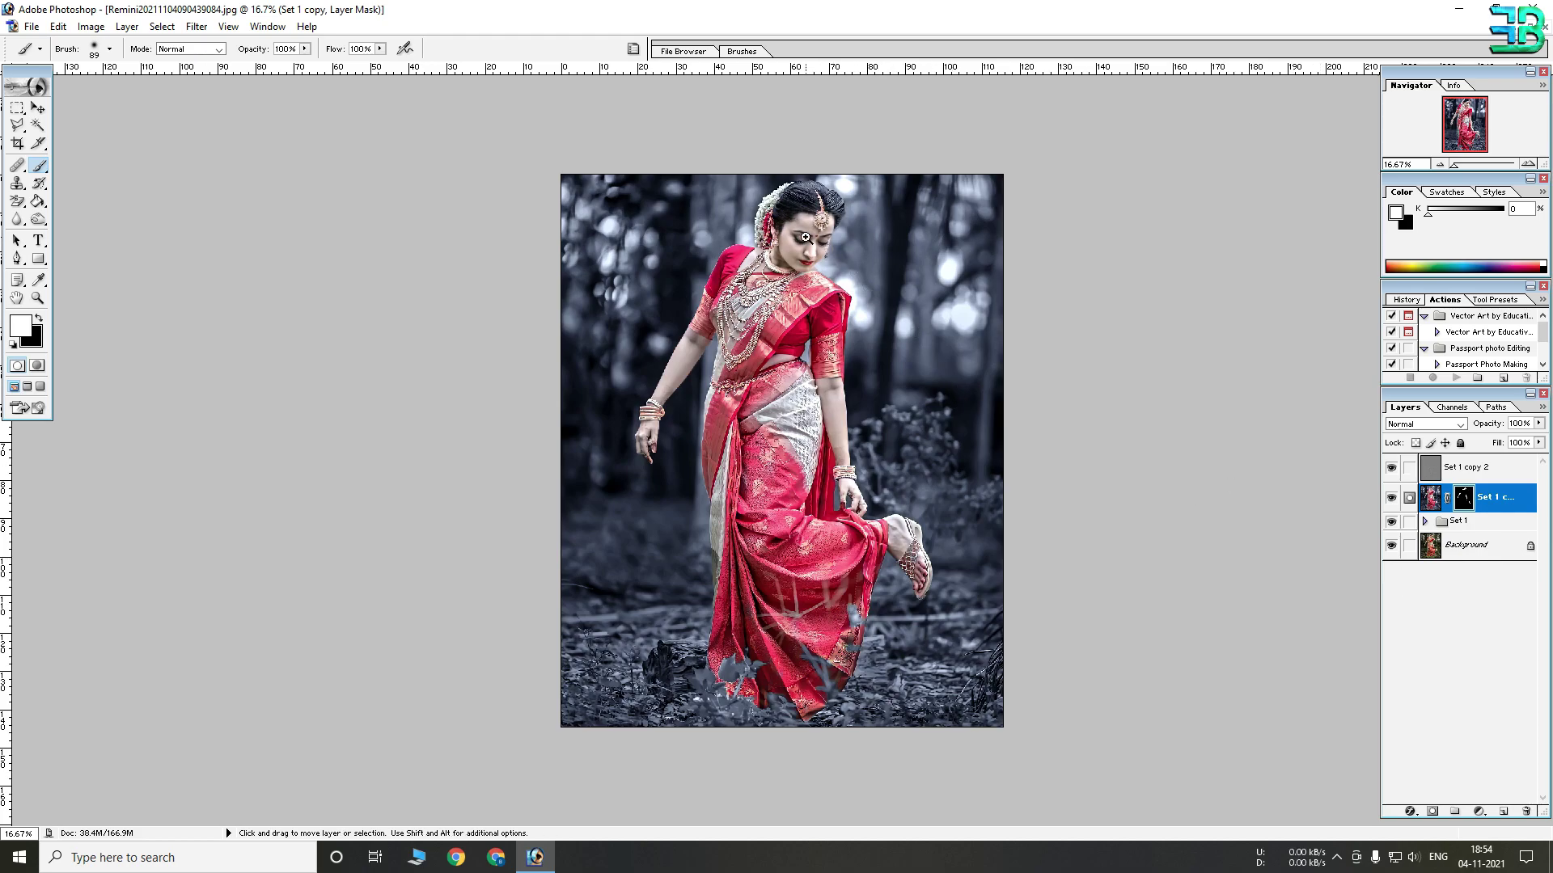
pyautogui.keyDown('ctrl'); pyautogui.click(856, 276); pyautogui.keyUp('ctrl')
pyautogui.keyDown('ctrl'); pyautogui.click(858, 283); pyautogui.keyUp('ctrl')
pyautogui.keyDown('ctrl'); pyautogui.click(862, 295); pyautogui.keyUp('ctrl')
pyautogui.keyDown('ctrl'); pyautogui.click(869, 307); pyautogui.keyUp('ctrl')
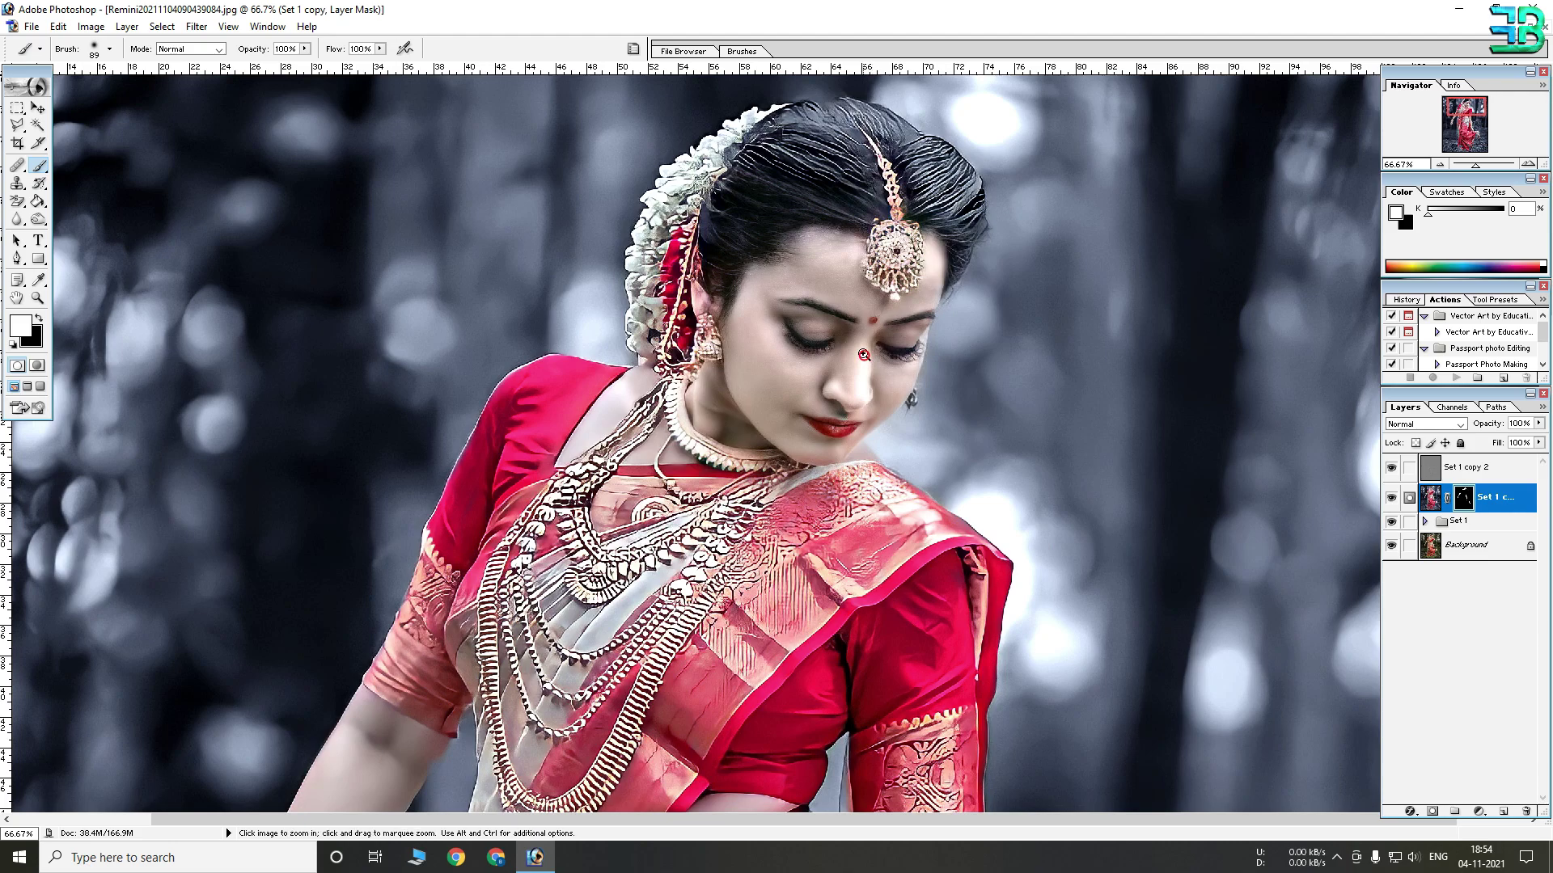
pyautogui.keyDown('ctrl'); pyautogui.click(871, 309); pyautogui.keyUp('ctrl')
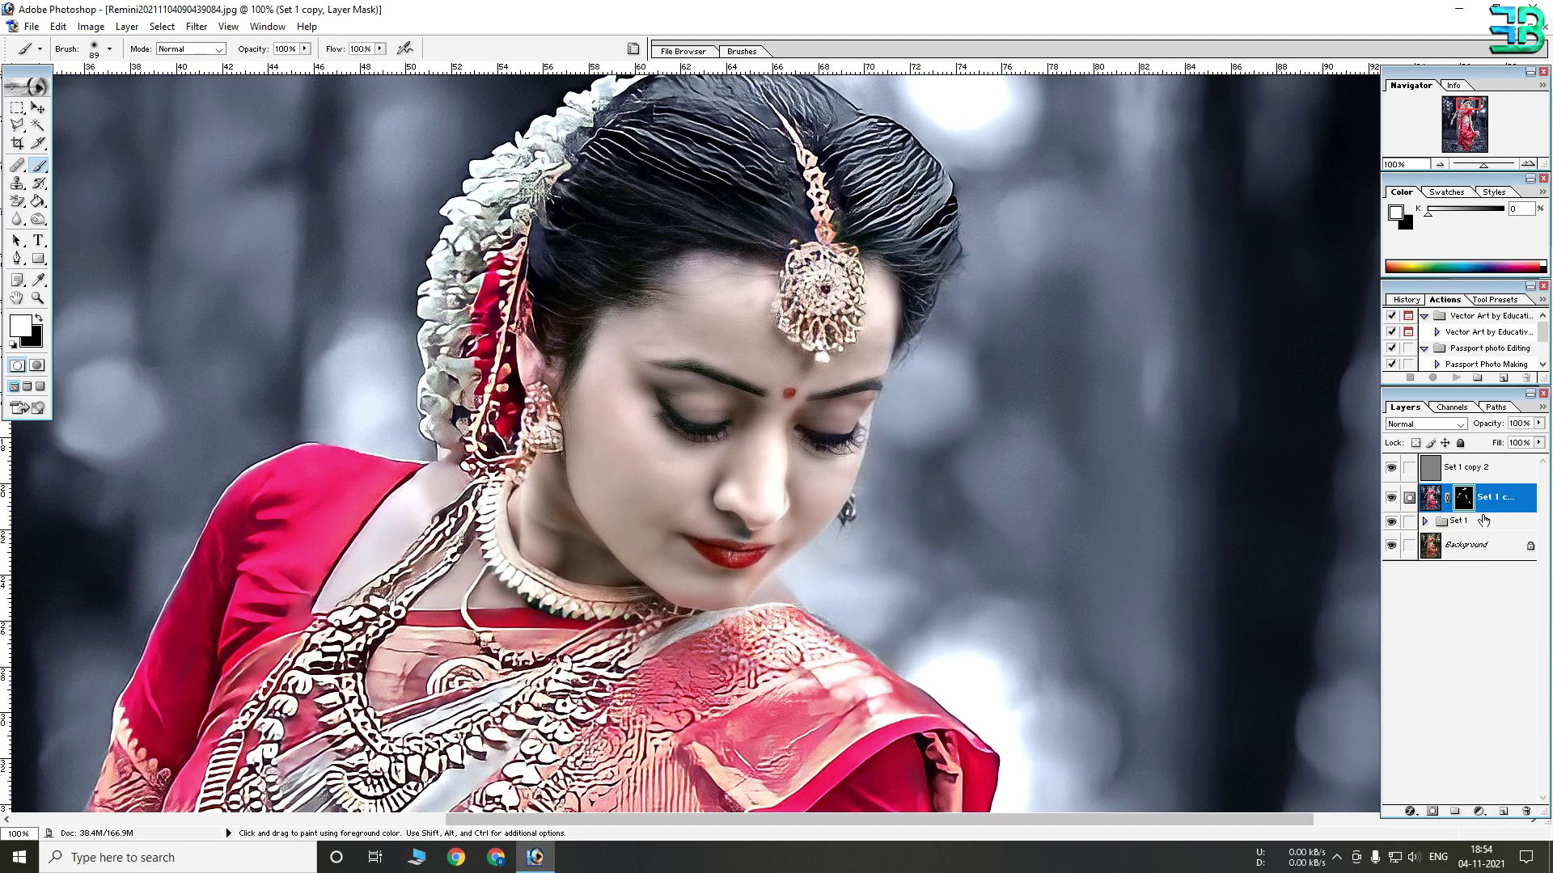
# Move the High Pass layer and the masked blur layer into the Set 1 group, leaving the group collapsed.
pyautogui.click(1474, 469)
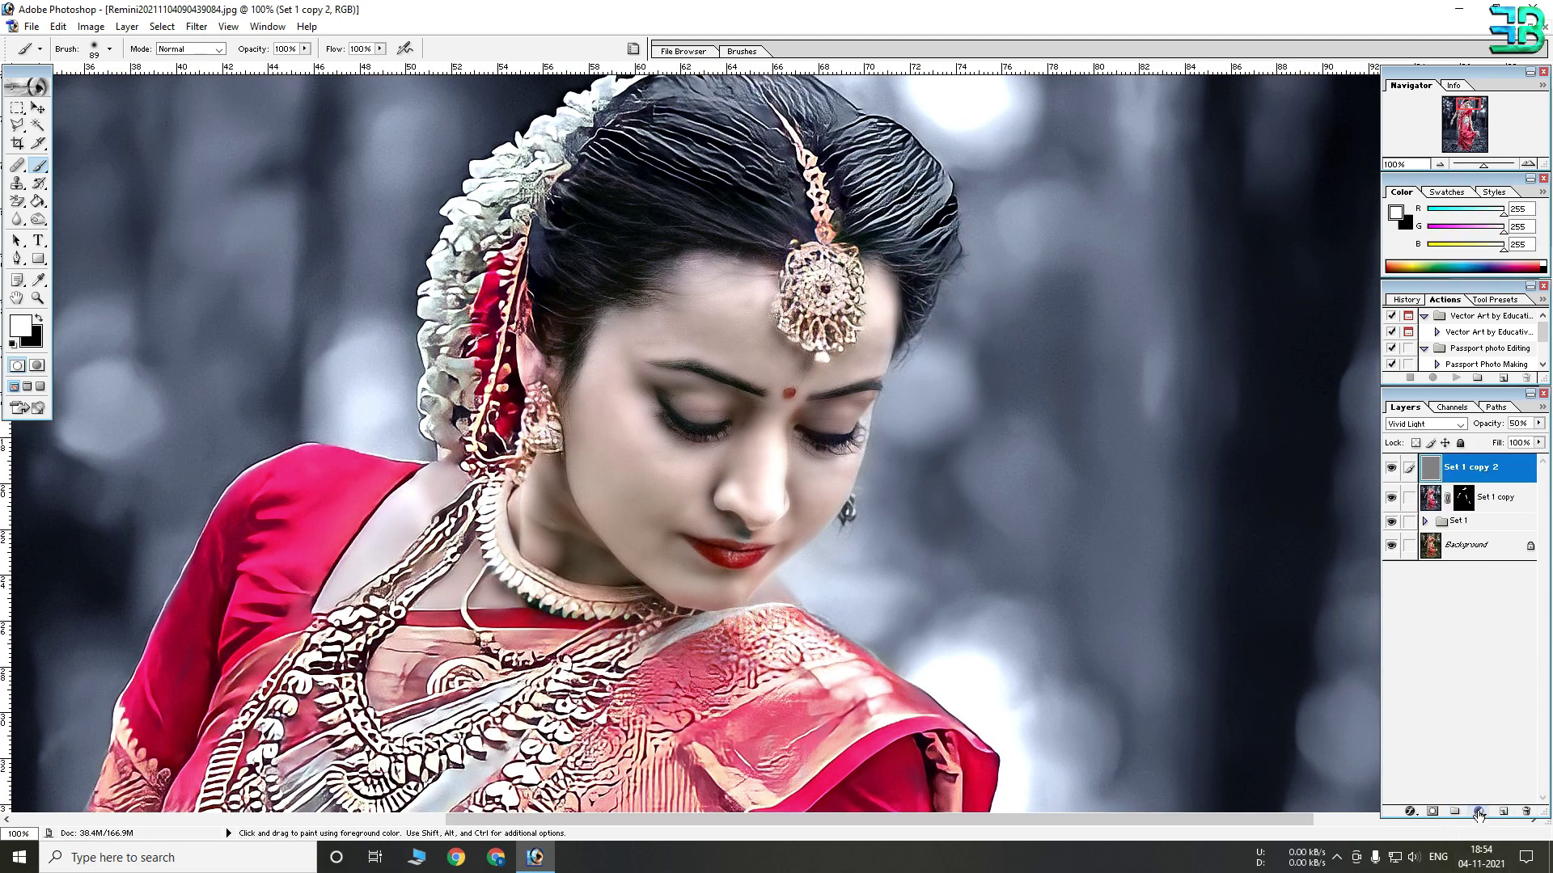
pyautogui.click(1426, 523)
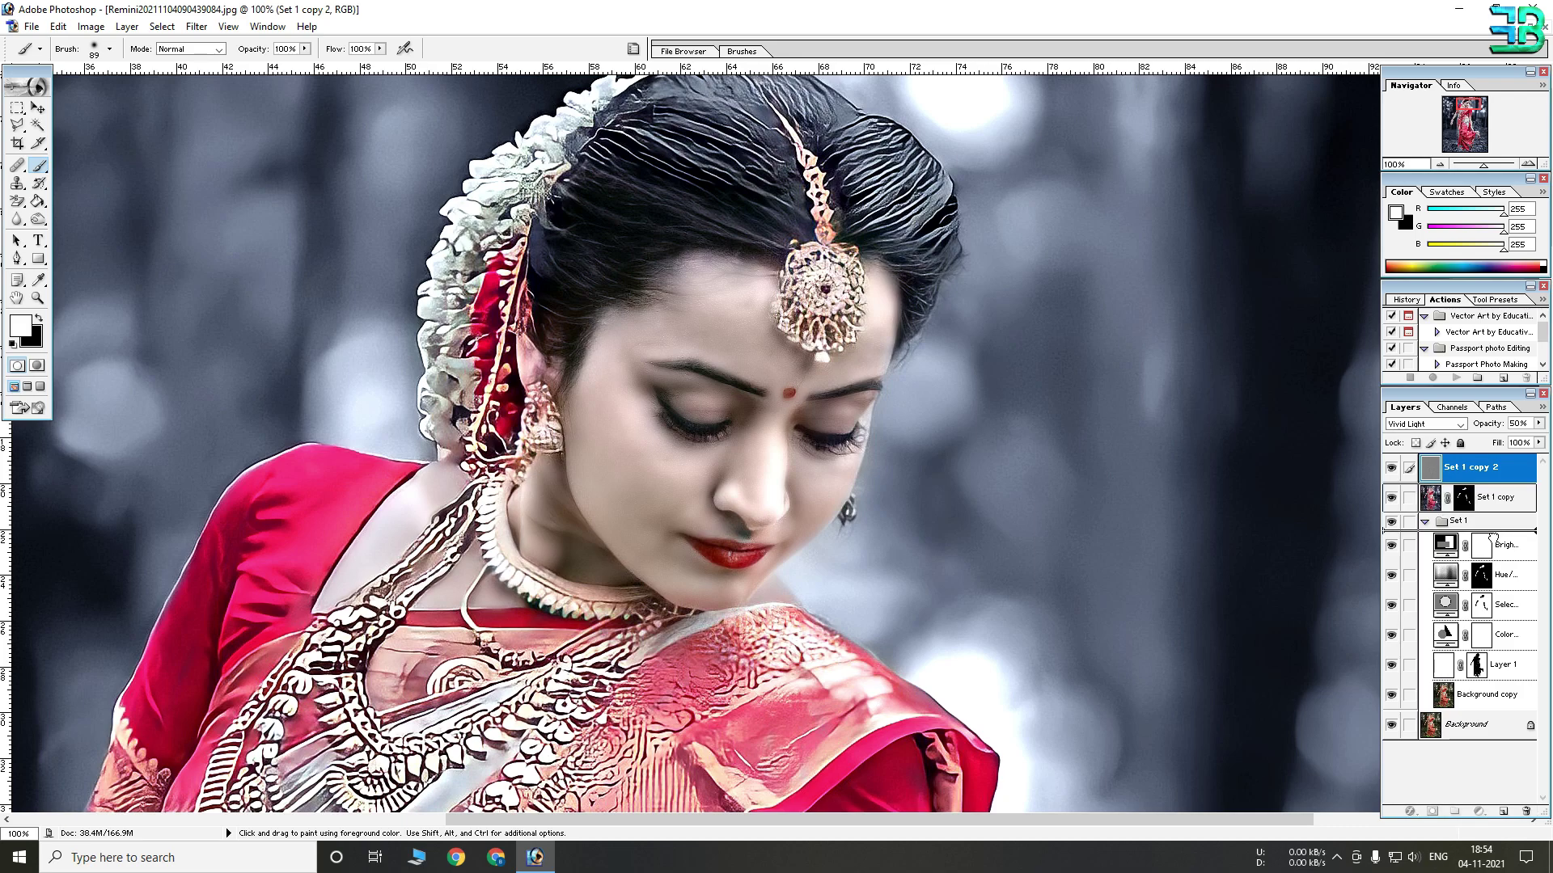
pyautogui.moveTo(1494, 489); pyautogui.dragTo(1494, 501)
pyautogui.click(1425, 462)
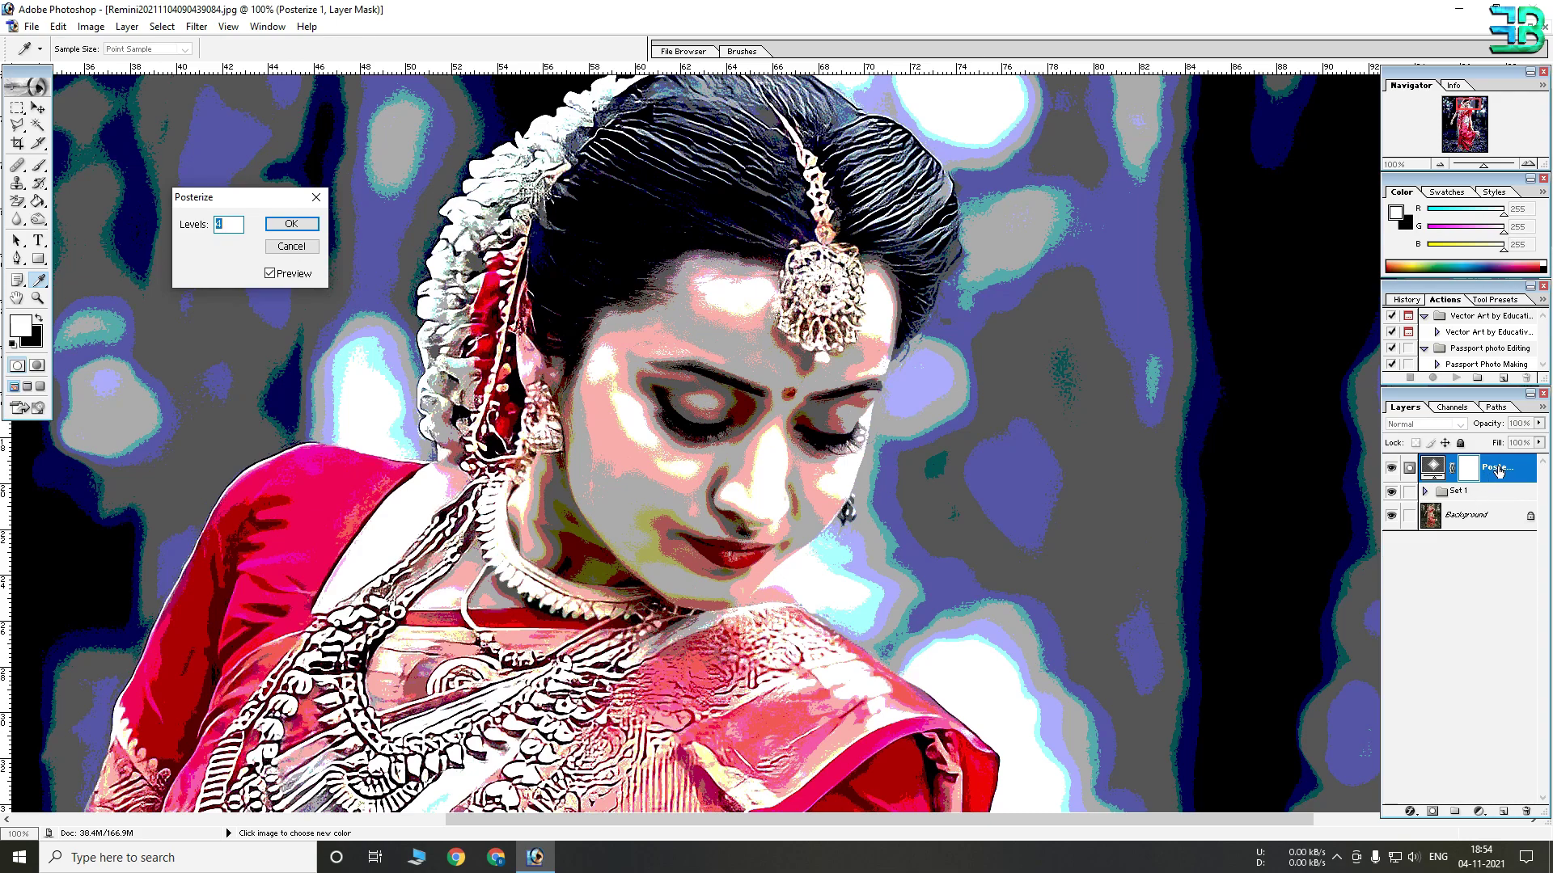
pyautogui.click(291, 246)
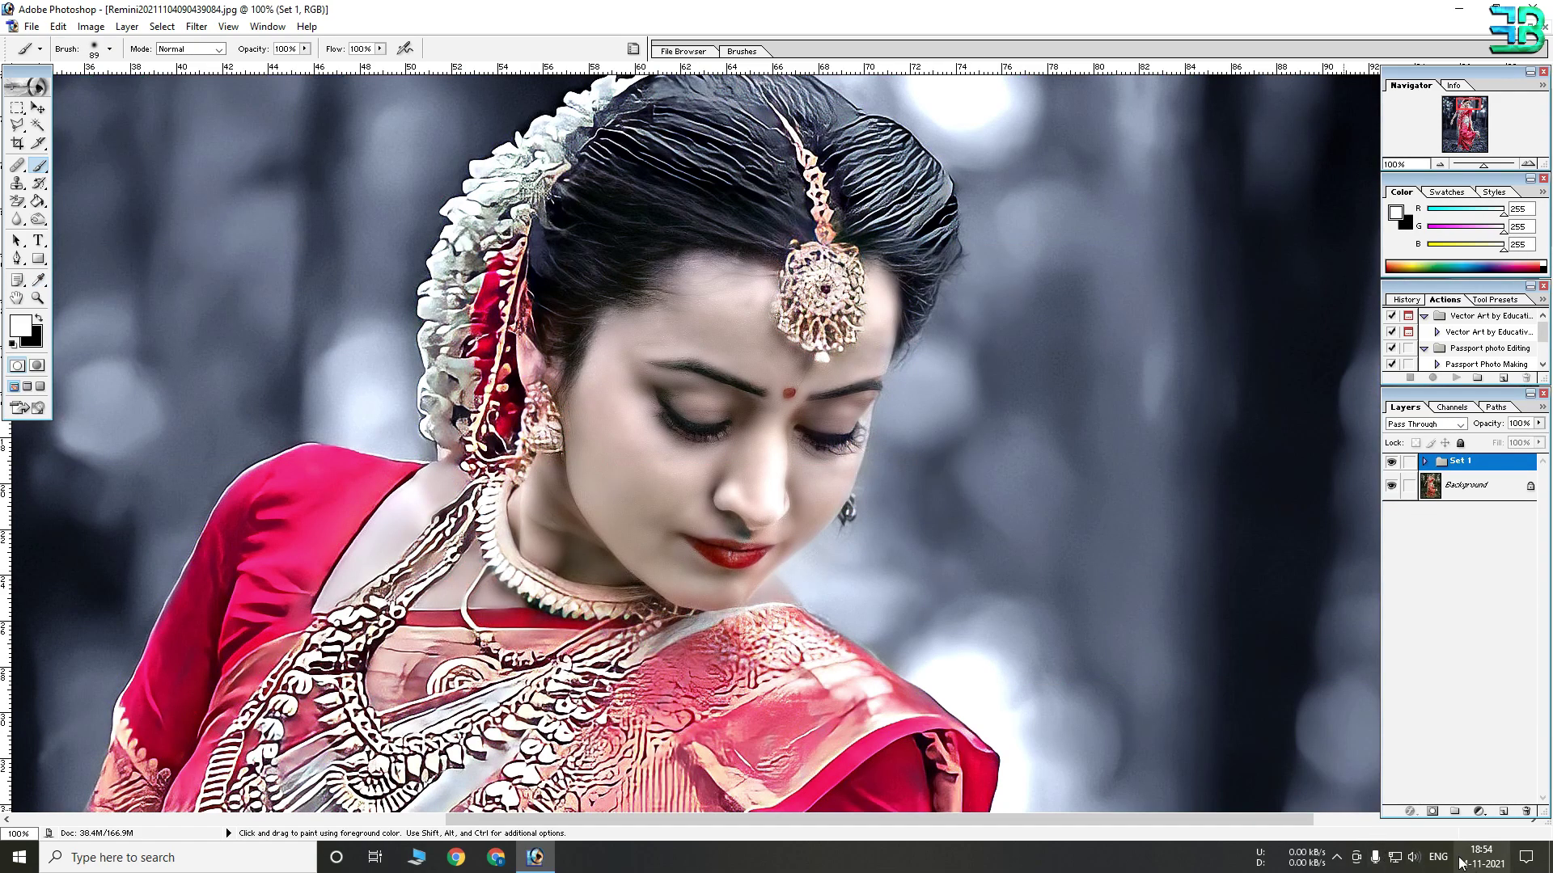
pyautogui.click(1481, 812)
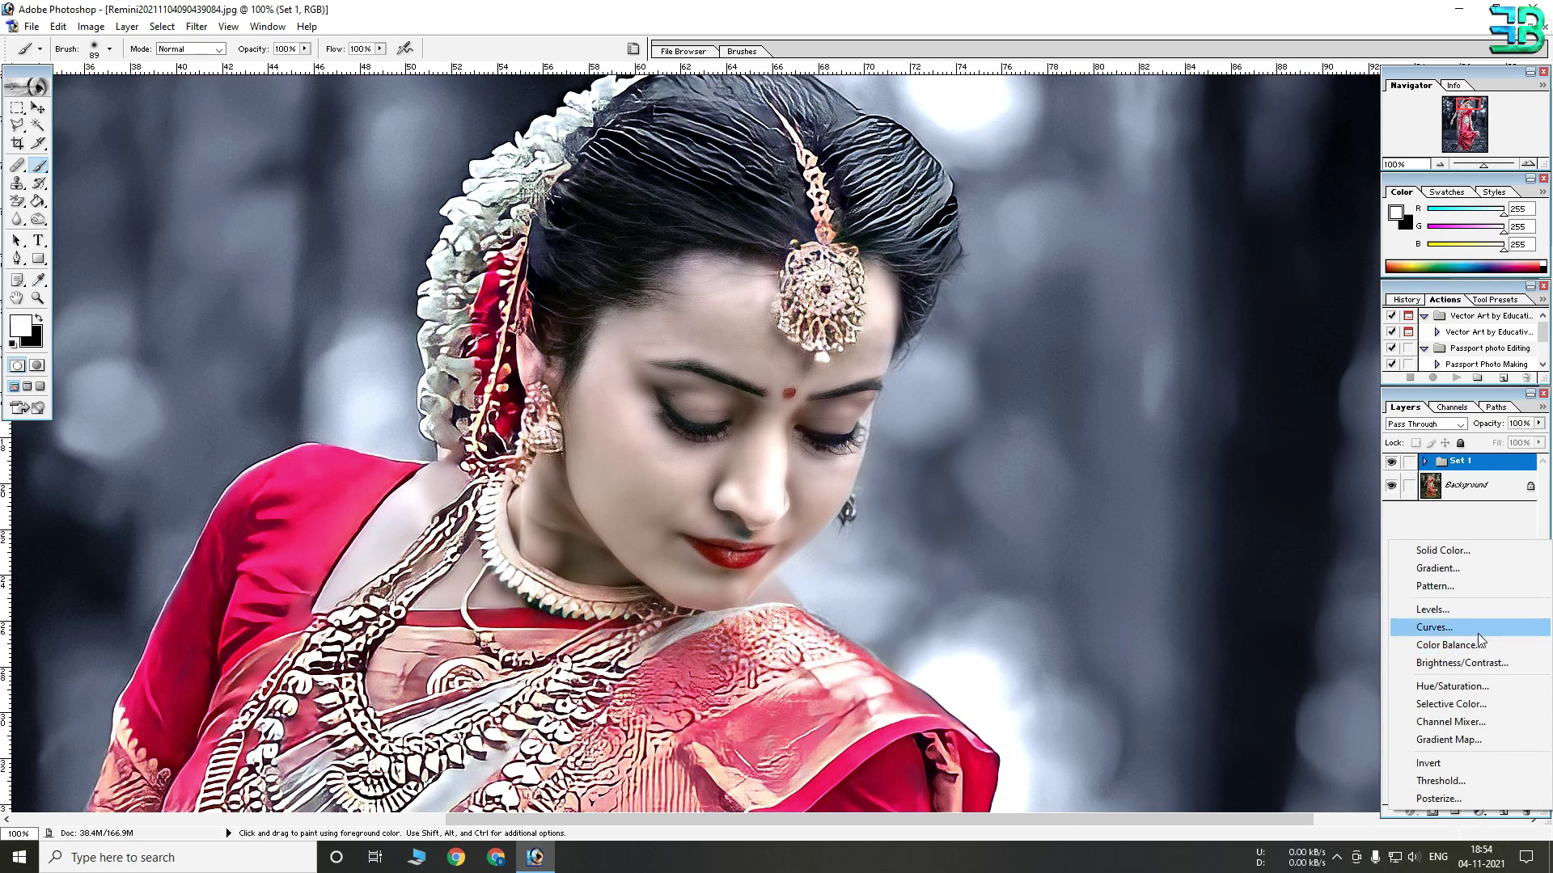
pyautogui.click(1447, 703)
pyautogui.click(279, 225)
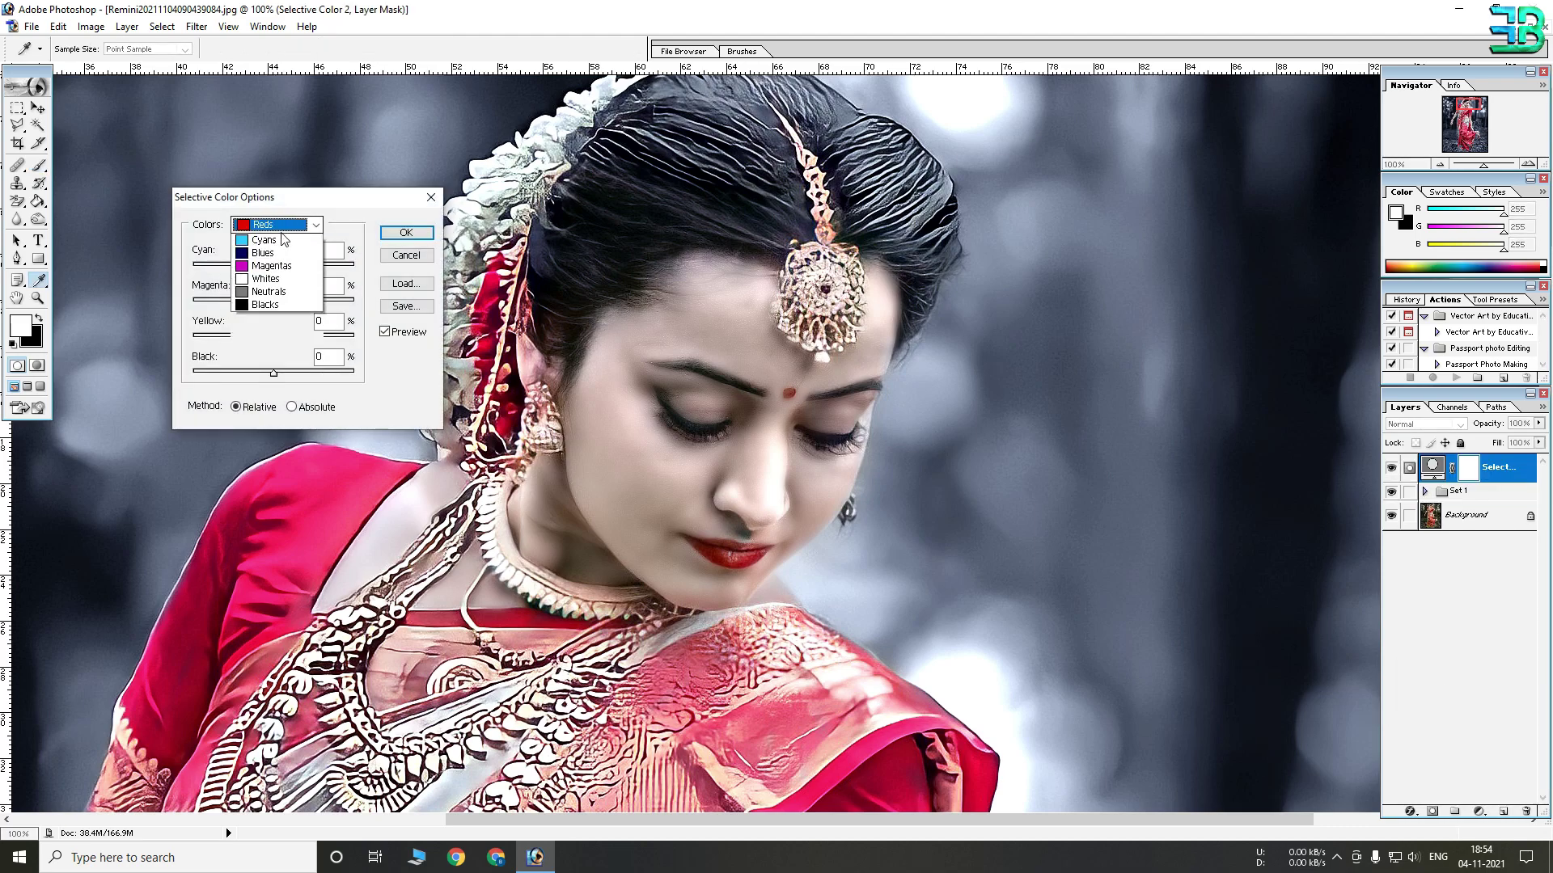
pyautogui.click(275, 254)
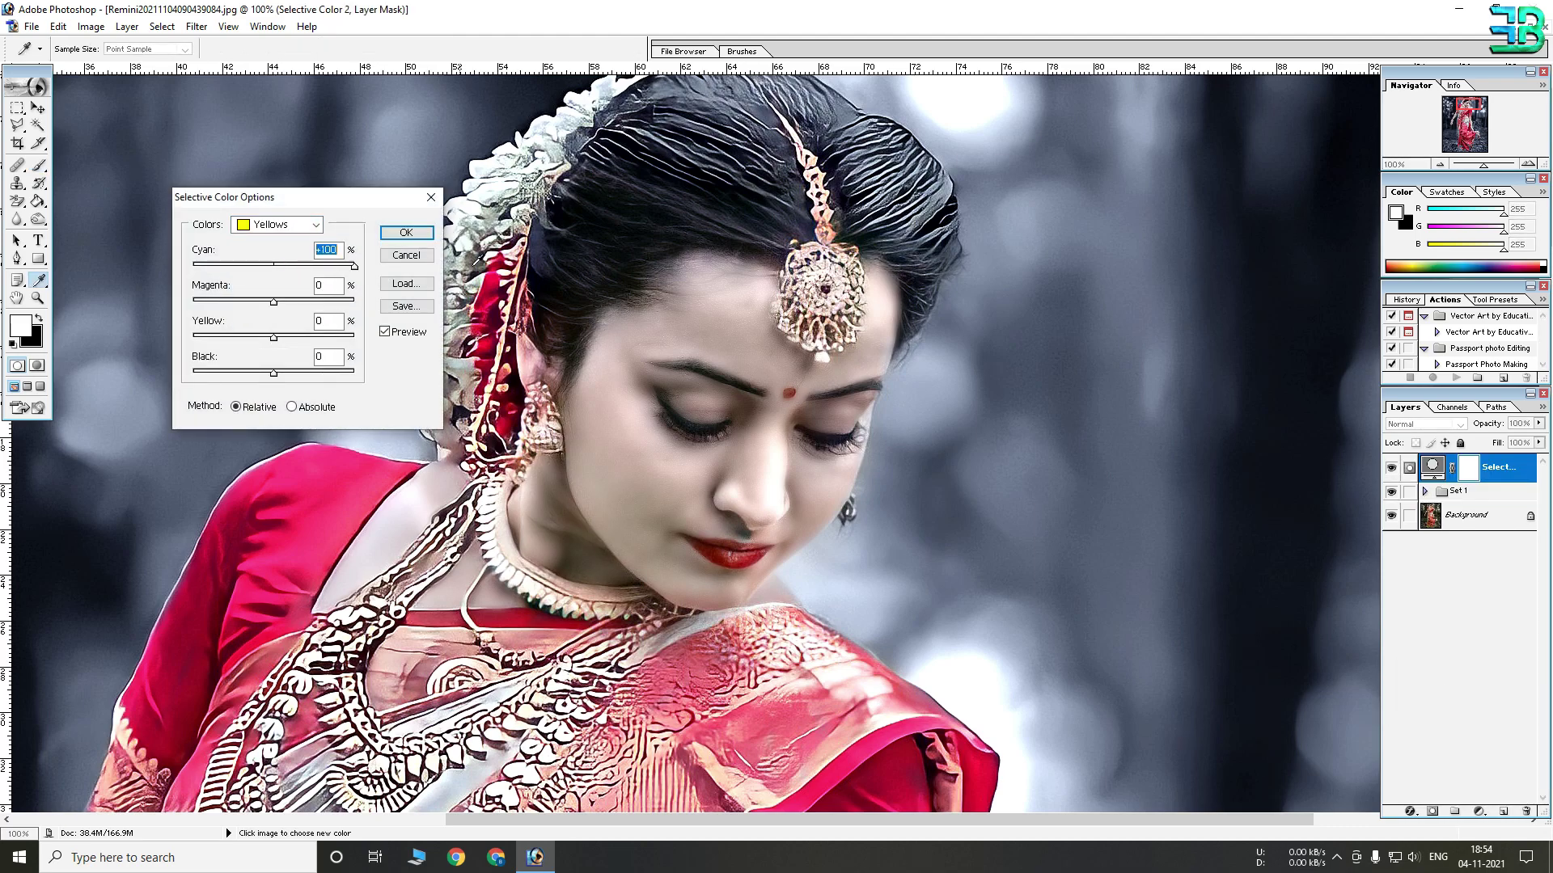
pyautogui.click(406, 255)
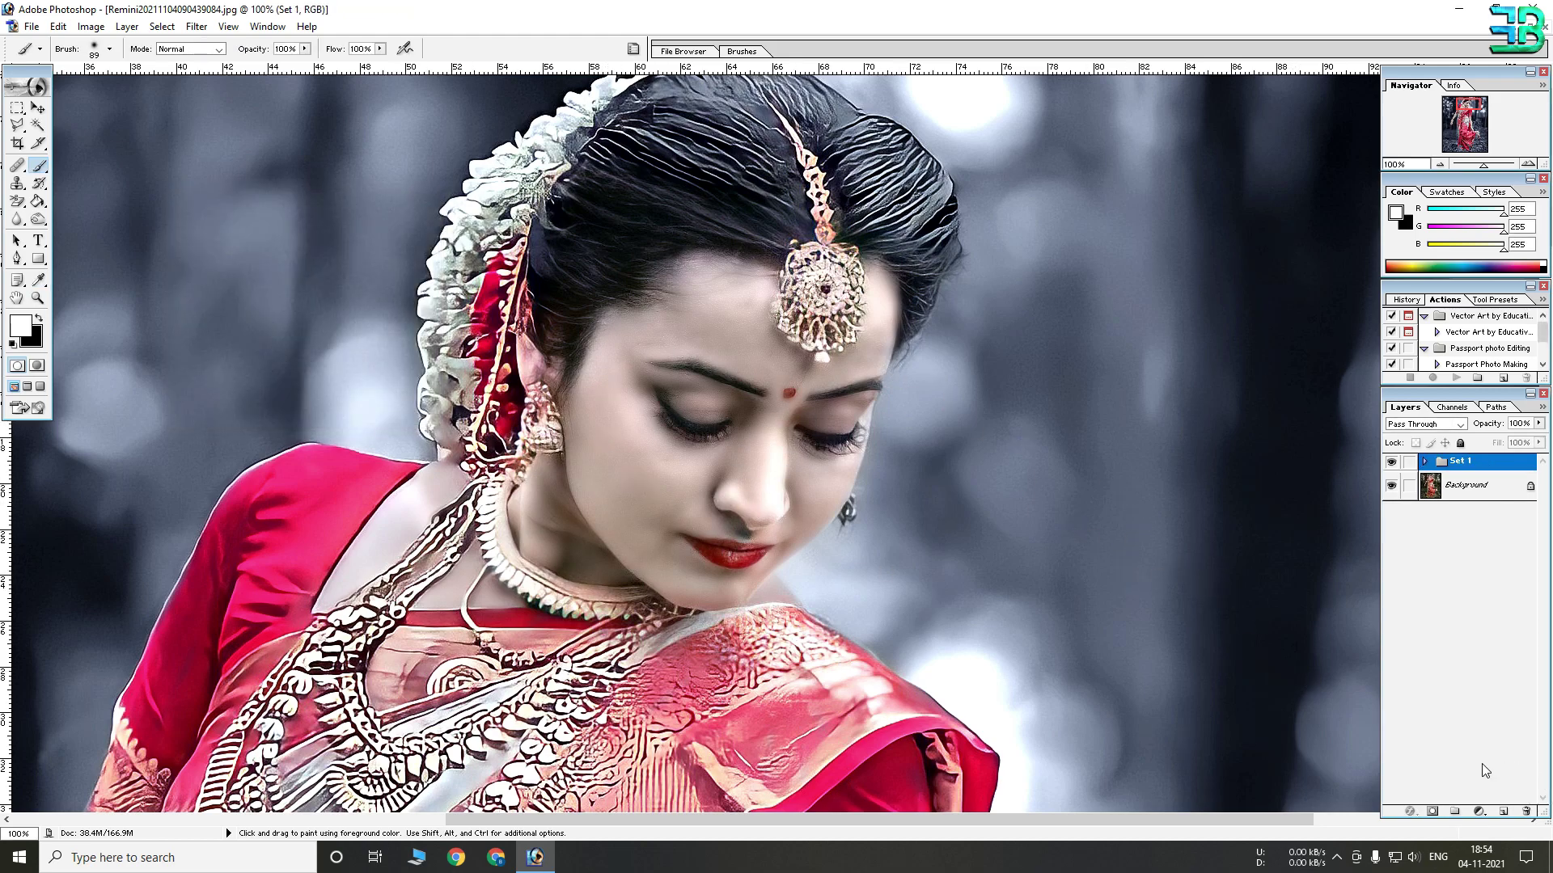
# Add a new layer above the Set 1 group, fill it with white and set its blending mode to Soft Light.
pyautogui.click(1504, 812)
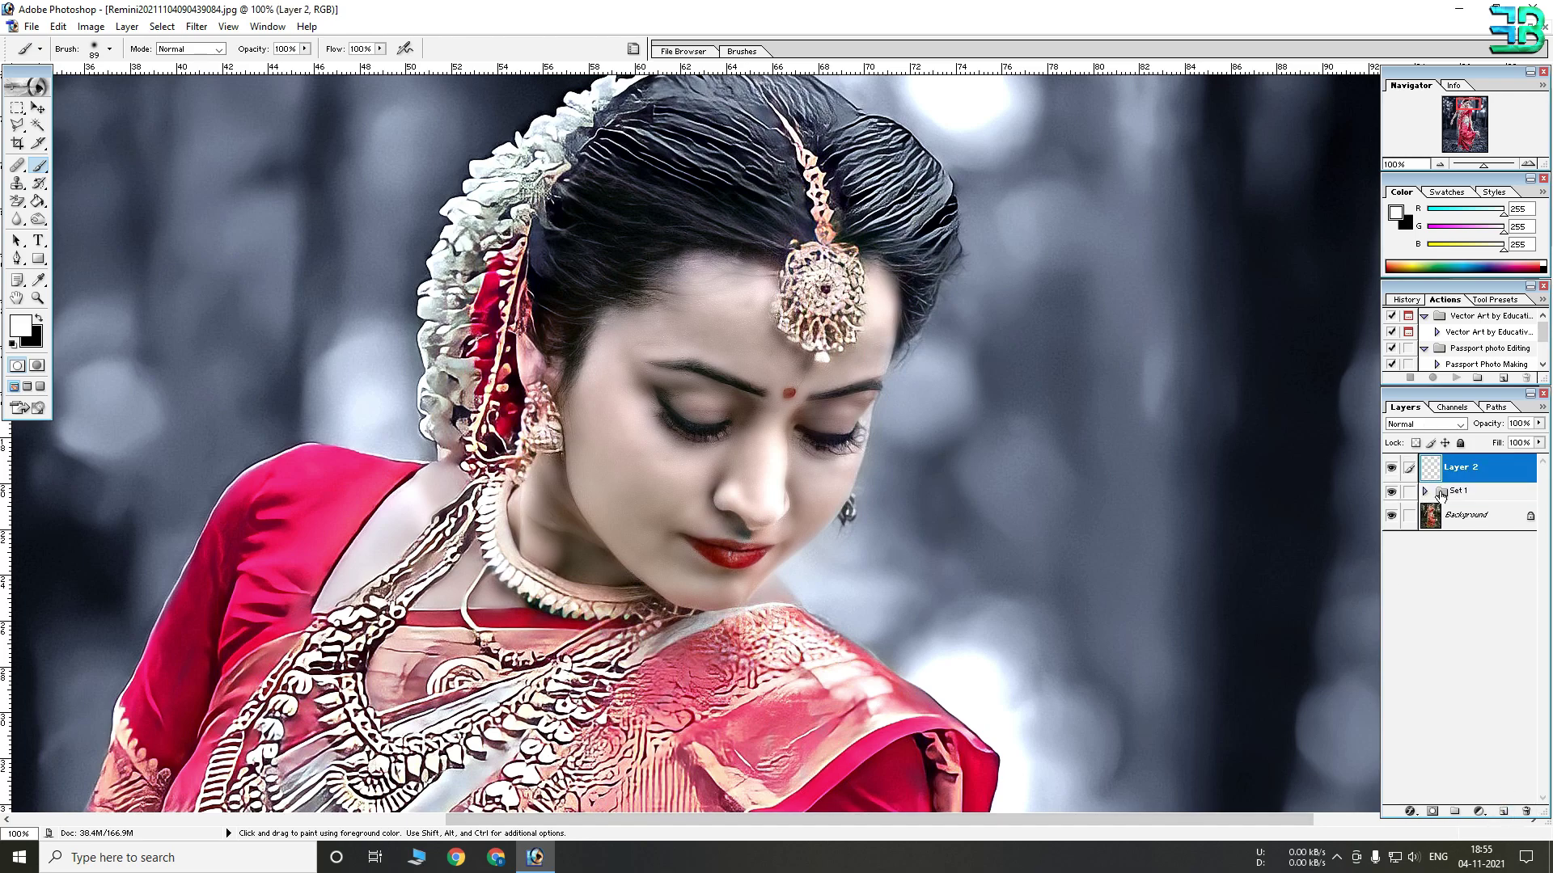
pyautogui.click(37, 200)
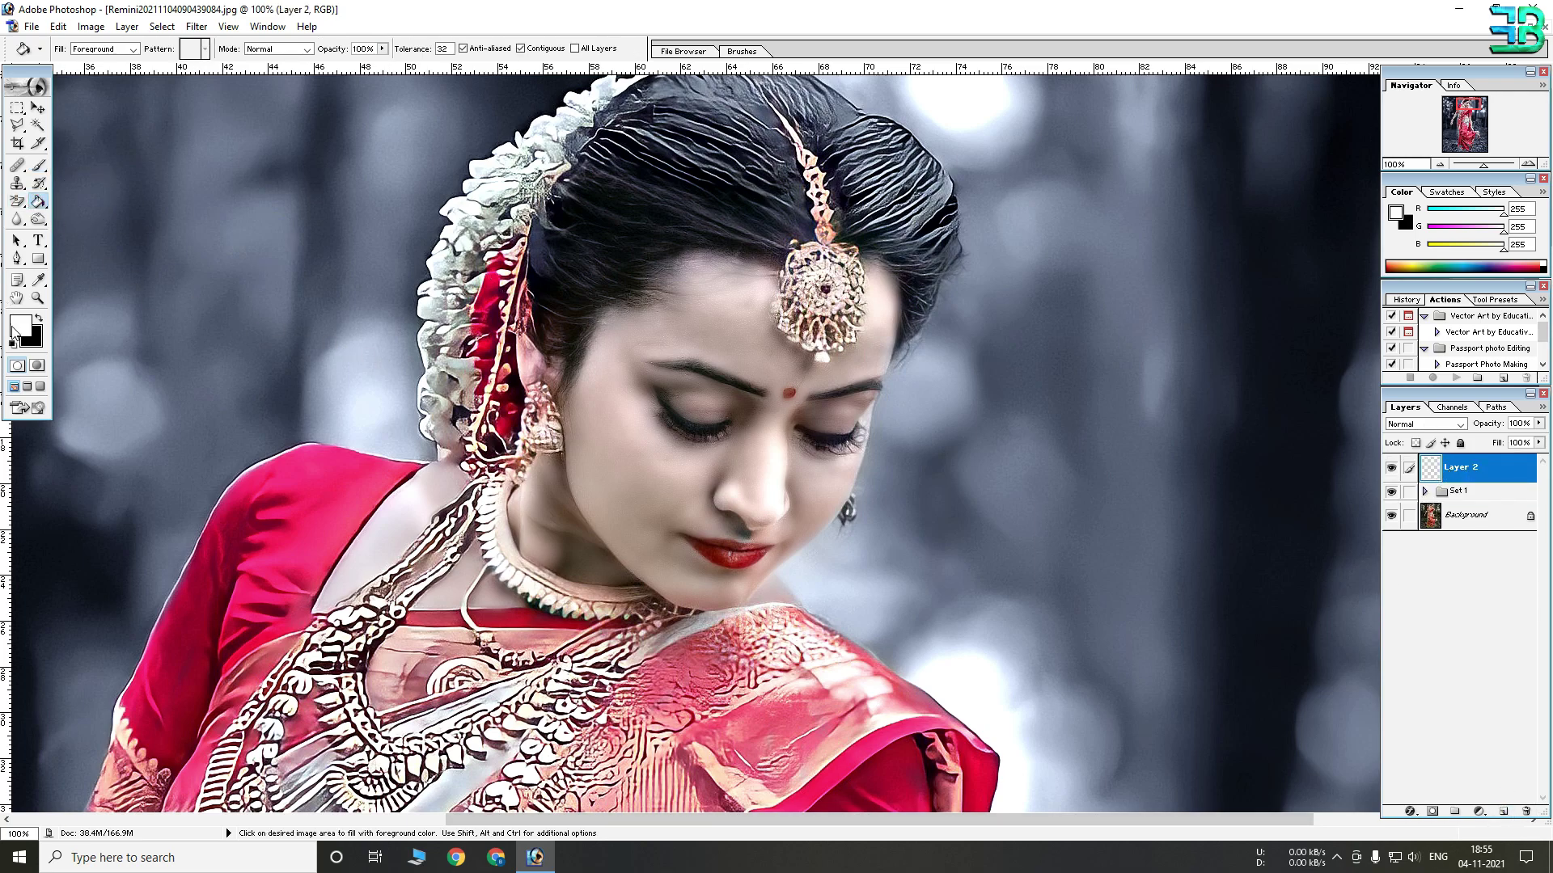
pyautogui.click(791, 392)
pyautogui.hotkey('ctrl', '-')
pyautogui.hotkey('ctrl', '-')
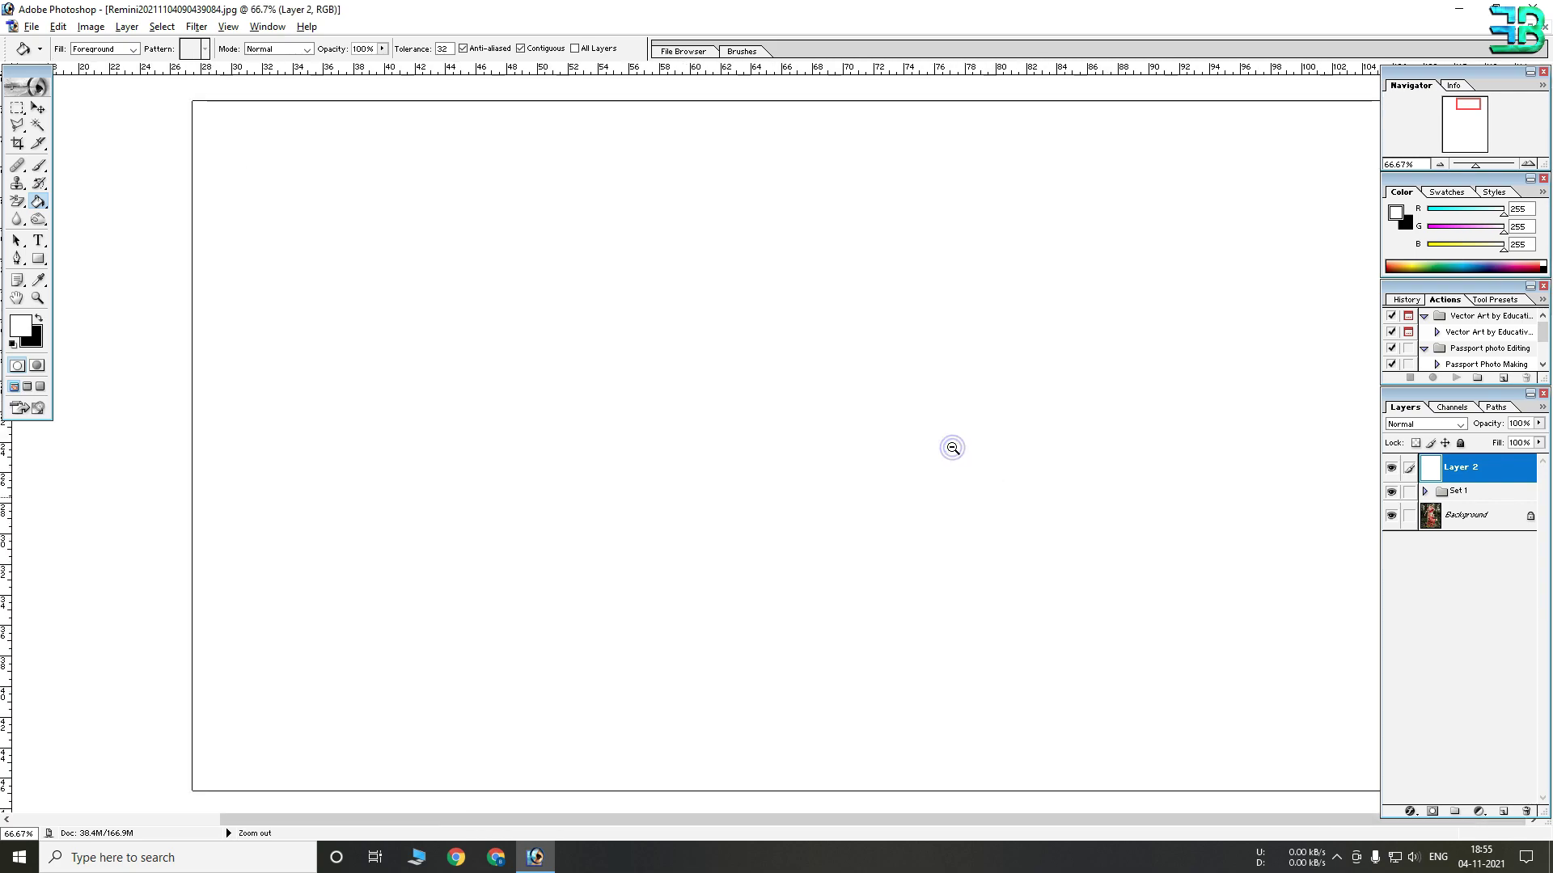
pyautogui.click(1456, 426)
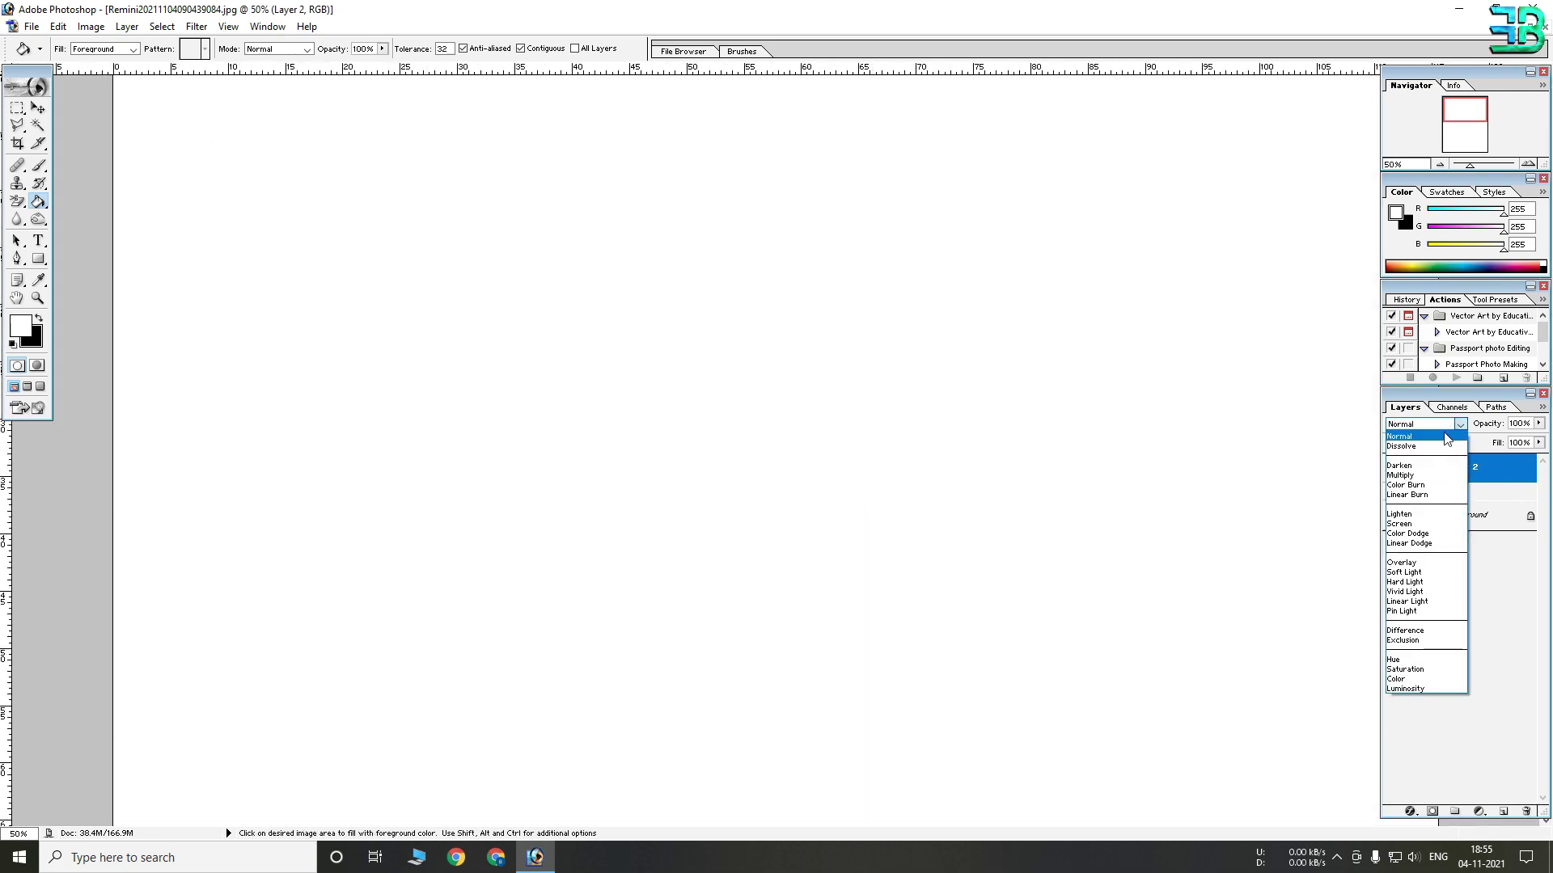
pyautogui.click(1423, 573)
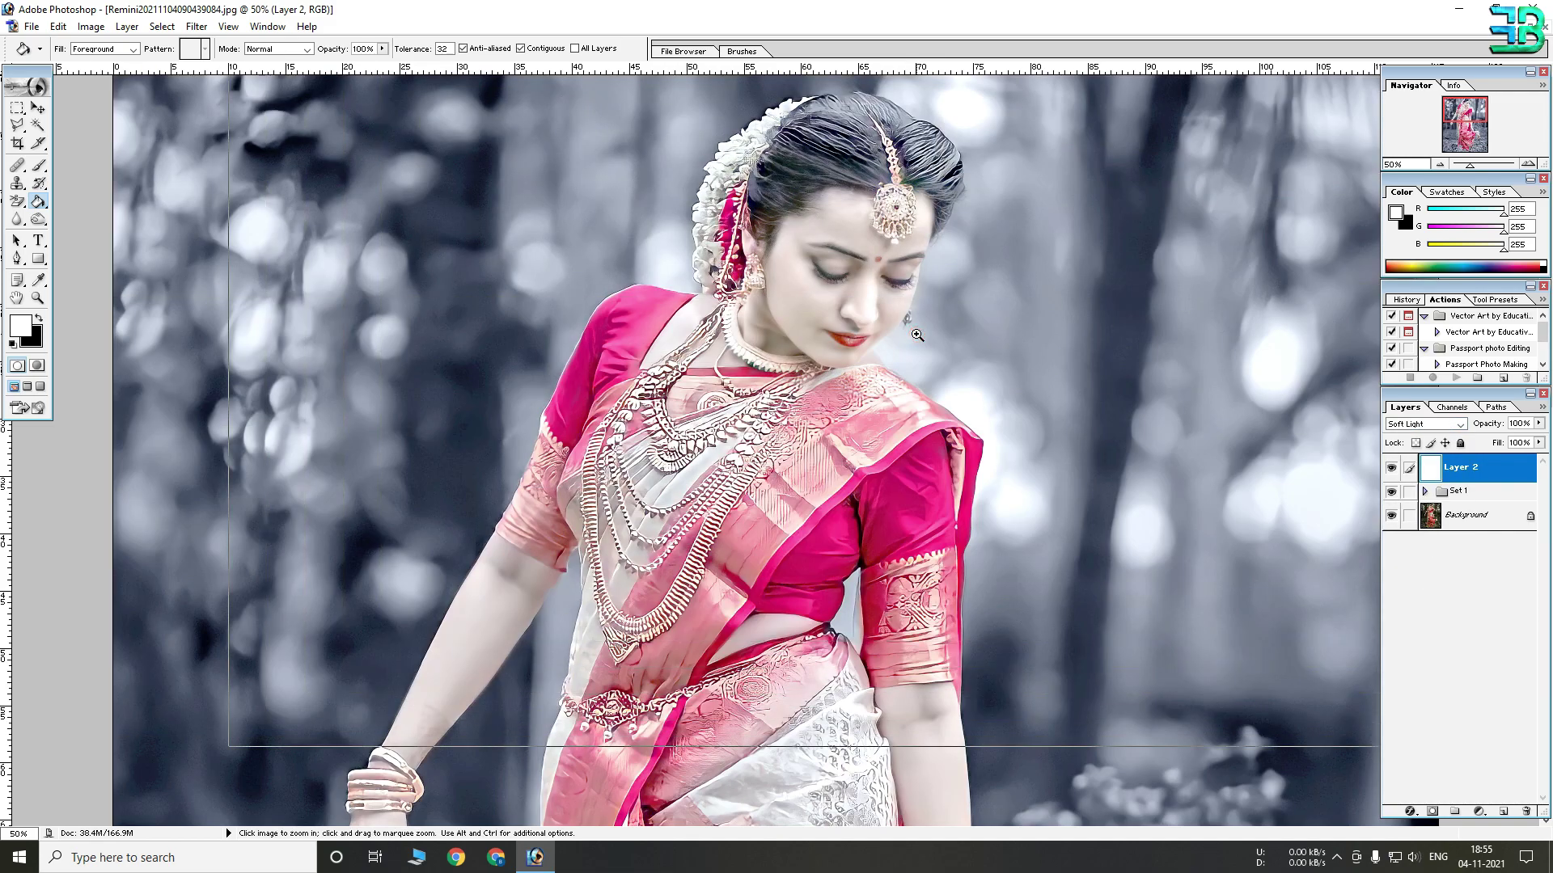
# Add a layer mask to the white Soft Light layer and invert it to black.
pyautogui.hotkey('ctrl', '+')
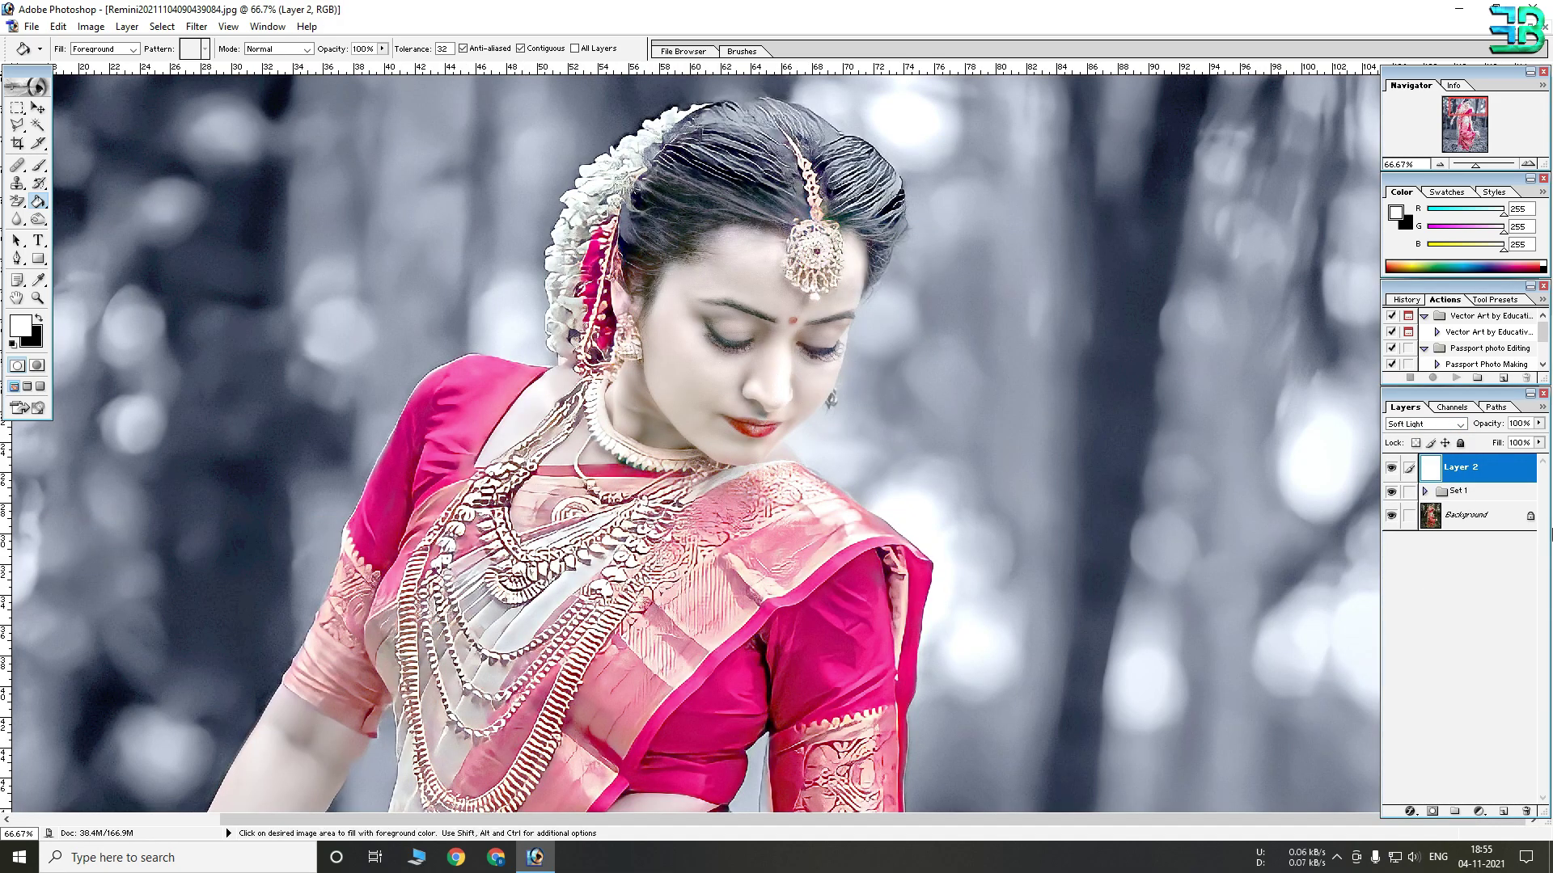
pyautogui.click(1432, 812)
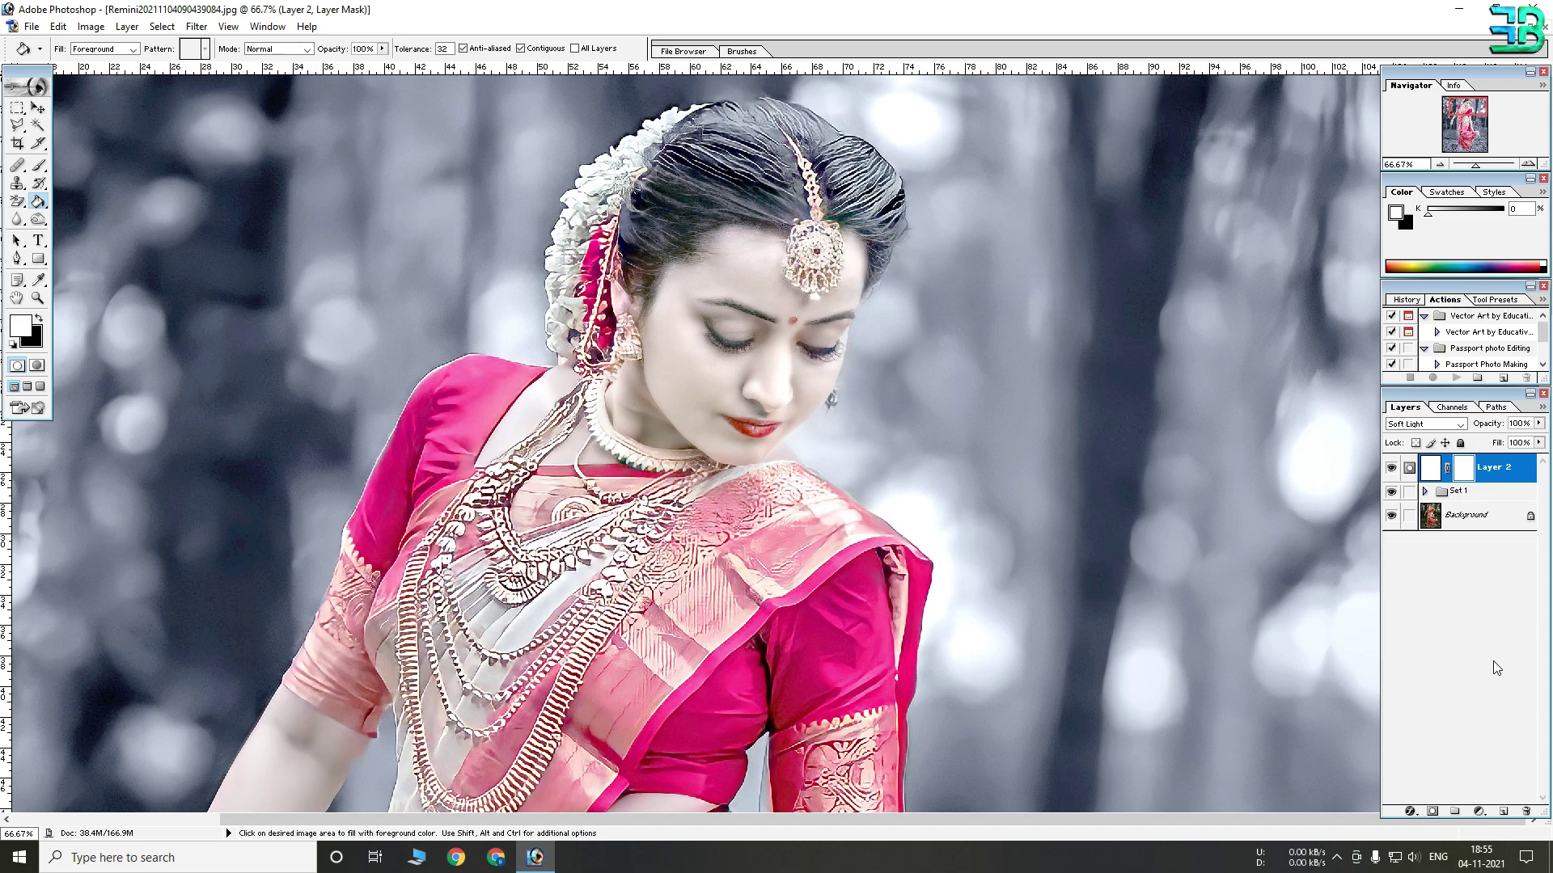
pyautogui.hotkey('ctrl', 'i')
# Paint white on the Soft Light layer's mask with the Brush tool to brighten the facial skin.
pyautogui.keyDown('ctrl'); pyautogui.click(735, 325); pyautogui.keyUp('ctrl')
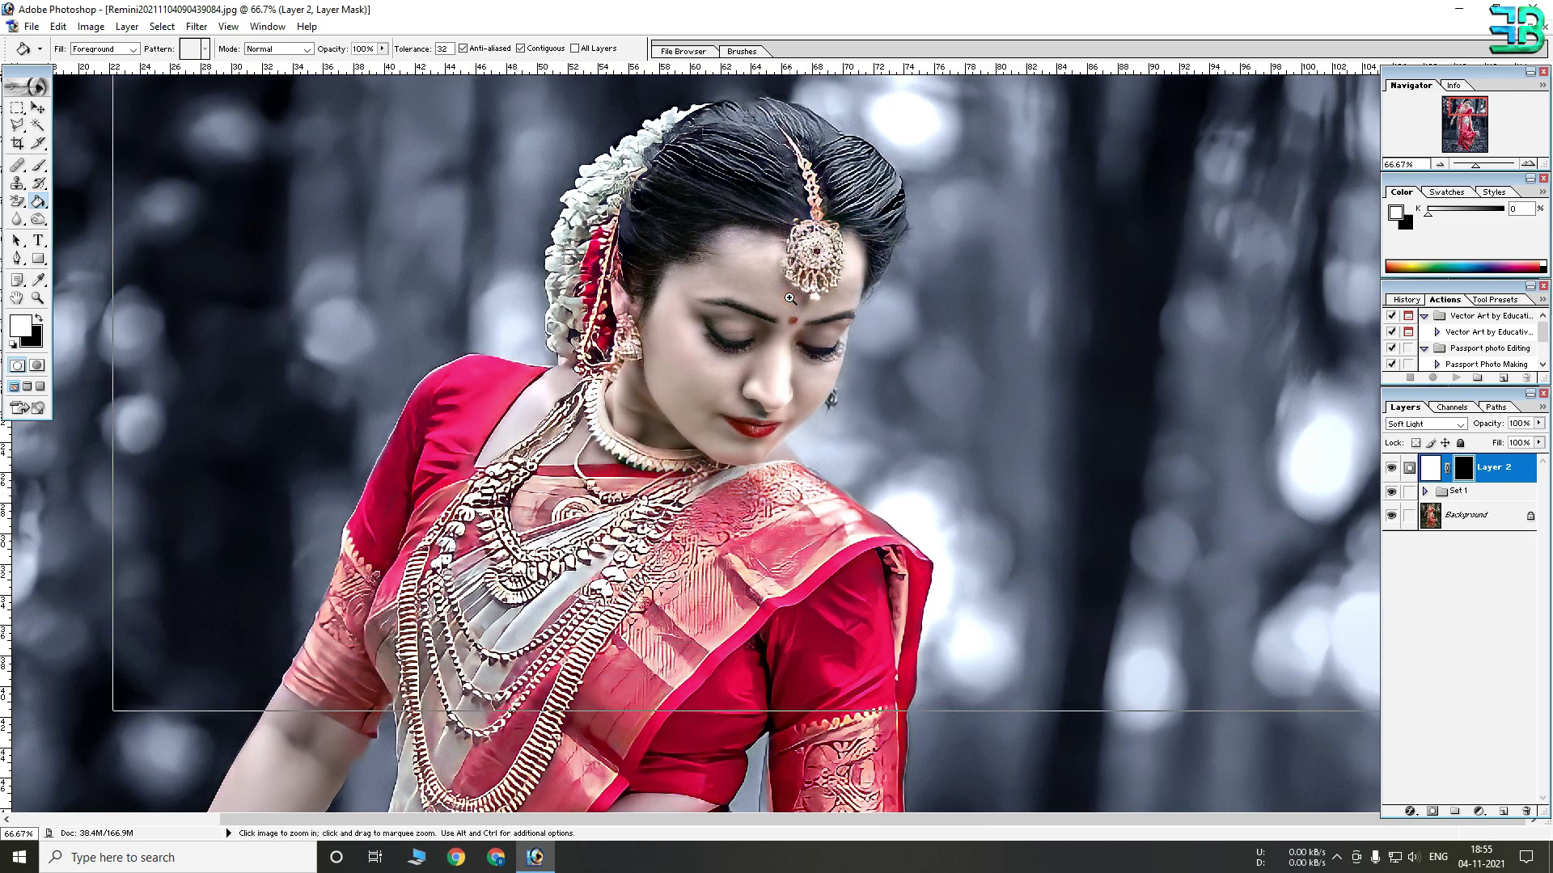
pyautogui.keyDown('ctrl'); pyautogui.click(732, 327); pyautogui.keyUp('ctrl')
pyautogui.keyDown('ctrl'); pyautogui.click(732, 327); pyautogui.keyUp('ctrl')
pyautogui.moveTo(748, 416); pyautogui.dragTo(747, 114)
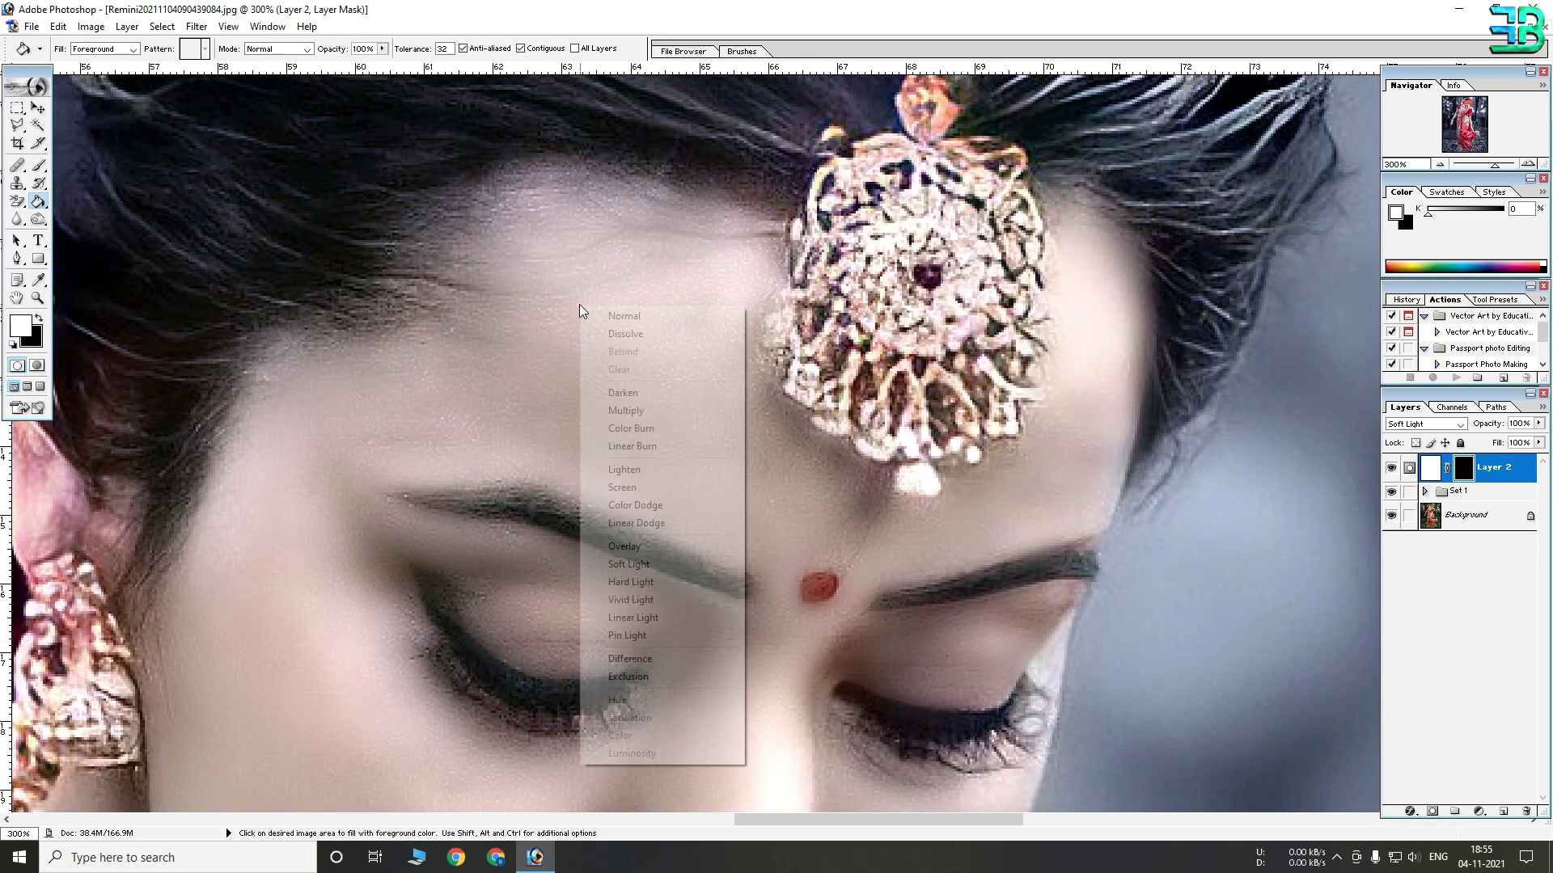
pyautogui.click(38, 165)
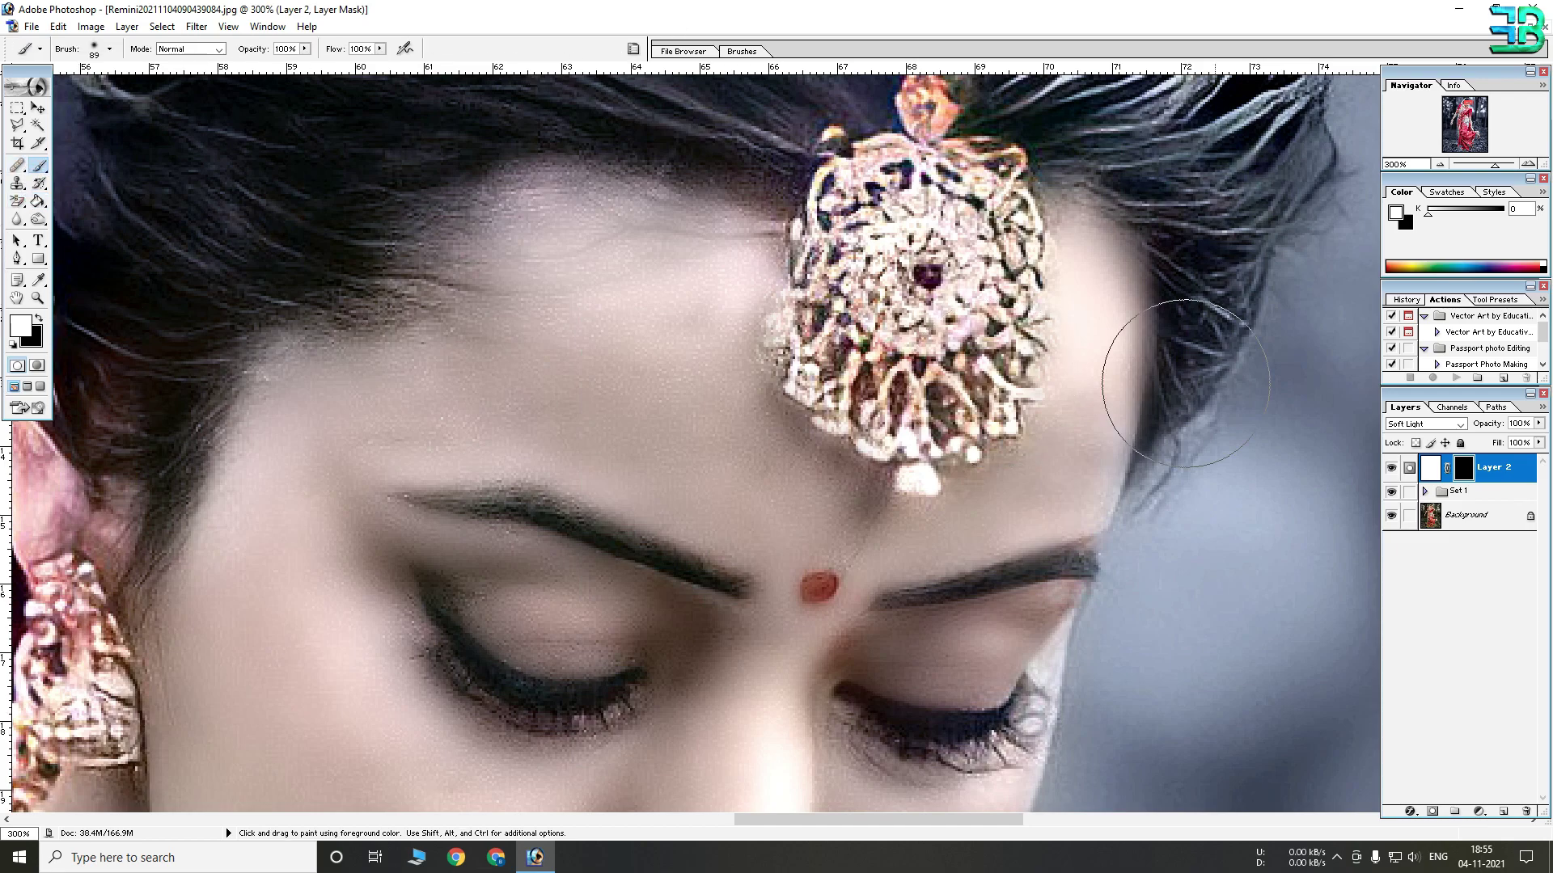
pyautogui.rightClick(582, 338)
pyautogui.moveTo(515, 225)
pyautogui.mouseDown()
pyautogui.moveTo(642, 341)
pyautogui.moveTo(674, 462)
pyautogui.moveTo(537, 405)
pyautogui.moveTo(279, 437)
pyautogui.moveTo(281, 497)
pyautogui.mouseUp()
pyautogui.keyDown('alt'); pyautogui.click(329, 508); pyautogui.keyUp('alt')
pyautogui.keyDown('alt'); pyautogui.click(329, 508); pyautogui.keyUp('alt')
pyautogui.moveTo(890, 505); pyautogui.dragTo(481, 368)
# Set the brush diameter to 116 px and paint the mask white over more of the exposed skin.
pyautogui.rightClick(706, 370)
pyautogui.press('Return')
pyautogui.moveTo(631, 273)
pyautogui.mouseDown()
pyautogui.moveTo(589, 357)
pyautogui.moveTo(565, 357)
pyautogui.moveTo(617, 367)
pyautogui.moveTo(650, 282)
pyautogui.moveTo(724, 396)
pyautogui.moveTo(788, 299)
pyautogui.moveTo(765, 405)
pyautogui.moveTo(675, 485)
pyautogui.mouseUp()
pyautogui.moveTo(777, 262)
pyautogui.mouseDown()
pyautogui.moveTo(830, 204)
pyautogui.moveTo(817, 276)
pyautogui.moveTo(758, 298)
pyautogui.moveTo(668, 202)
pyautogui.moveTo(607, 368)
pyautogui.moveTo(642, 435)
pyautogui.moveTo(549, 455)
pyautogui.moveTo(498, 396)
pyautogui.moveTo(539, 472)
pyautogui.mouseUp()
pyautogui.moveTo(399, 414)
pyautogui.mouseDown()
pyautogui.moveTo(561, 300)
pyautogui.moveTo(485, 368)
pyautogui.moveTo(623, 393)
pyautogui.mouseUp()
pyautogui.moveTo(436, 574); pyautogui.dragTo(715, 124)
pyautogui.moveTo(617, 202)
pyautogui.mouseDown()
pyautogui.moveTo(547, 180)
pyautogui.moveTo(596, 287)
pyautogui.moveTo(535, 352)
pyautogui.moveTo(523, 245)
pyautogui.moveTo(437, 409)
pyautogui.moveTo(486, 440)
pyautogui.moveTo(384, 566)
pyautogui.moveTo(432, 279)
pyautogui.mouseUp()
pyautogui.moveTo(356, 428)
pyautogui.mouseDown()
pyautogui.moveTo(324, 517)
pyautogui.moveTo(380, 441)
pyautogui.moveTo(395, 521)
pyautogui.mouseUp()
pyautogui.moveTo(502, 554); pyautogui.dragTo(225, 143)
pyautogui.moveTo(1019, 146)
pyautogui.mouseDown()
pyautogui.moveTo(586, 558)
pyautogui.moveTo(586, 691)
pyautogui.mouseUp()
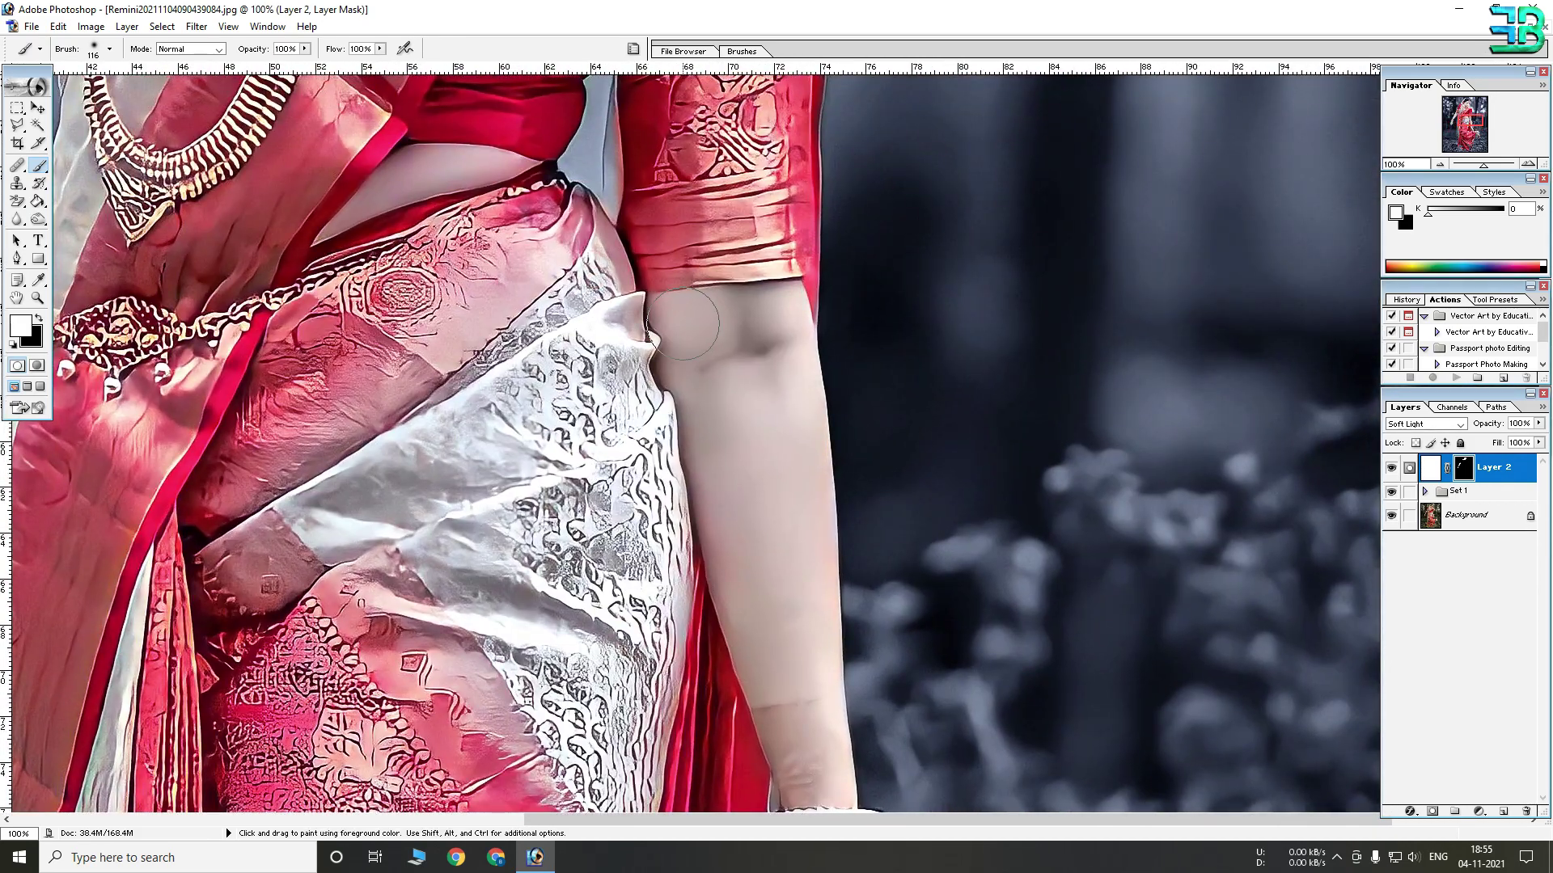
# Brighten the forearm beside the white saree panel and the raised foot by painting white on the mask.
pyautogui.moveTo(684, 324)
pyautogui.mouseDown()
pyautogui.moveTo(719, 455)
pyautogui.moveTo(769, 299)
pyautogui.moveTo(785, 365)
pyautogui.moveTo(776, 639)
pyautogui.moveTo(759, 593)
pyautogui.moveTo(809, 551)
pyautogui.moveTo(734, 526)
pyautogui.mouseUp()
pyautogui.moveTo(763, 612); pyautogui.dragTo(673, 266)
pyautogui.moveTo(714, 414); pyautogui.dragTo(726, 435)
pyautogui.moveTo(745, 566)
pyautogui.mouseDown()
pyautogui.moveTo(664, 158)
pyautogui.moveTo(647, 235)
pyautogui.moveTo(740, 316)
pyautogui.moveTo(725, 291)
pyautogui.mouseUp()
pyautogui.moveTo(941, 392)
pyautogui.mouseDown()
pyautogui.moveTo(990, 558)
pyautogui.moveTo(962, 574)
pyautogui.moveTo(986, 582)
pyautogui.mouseUp()
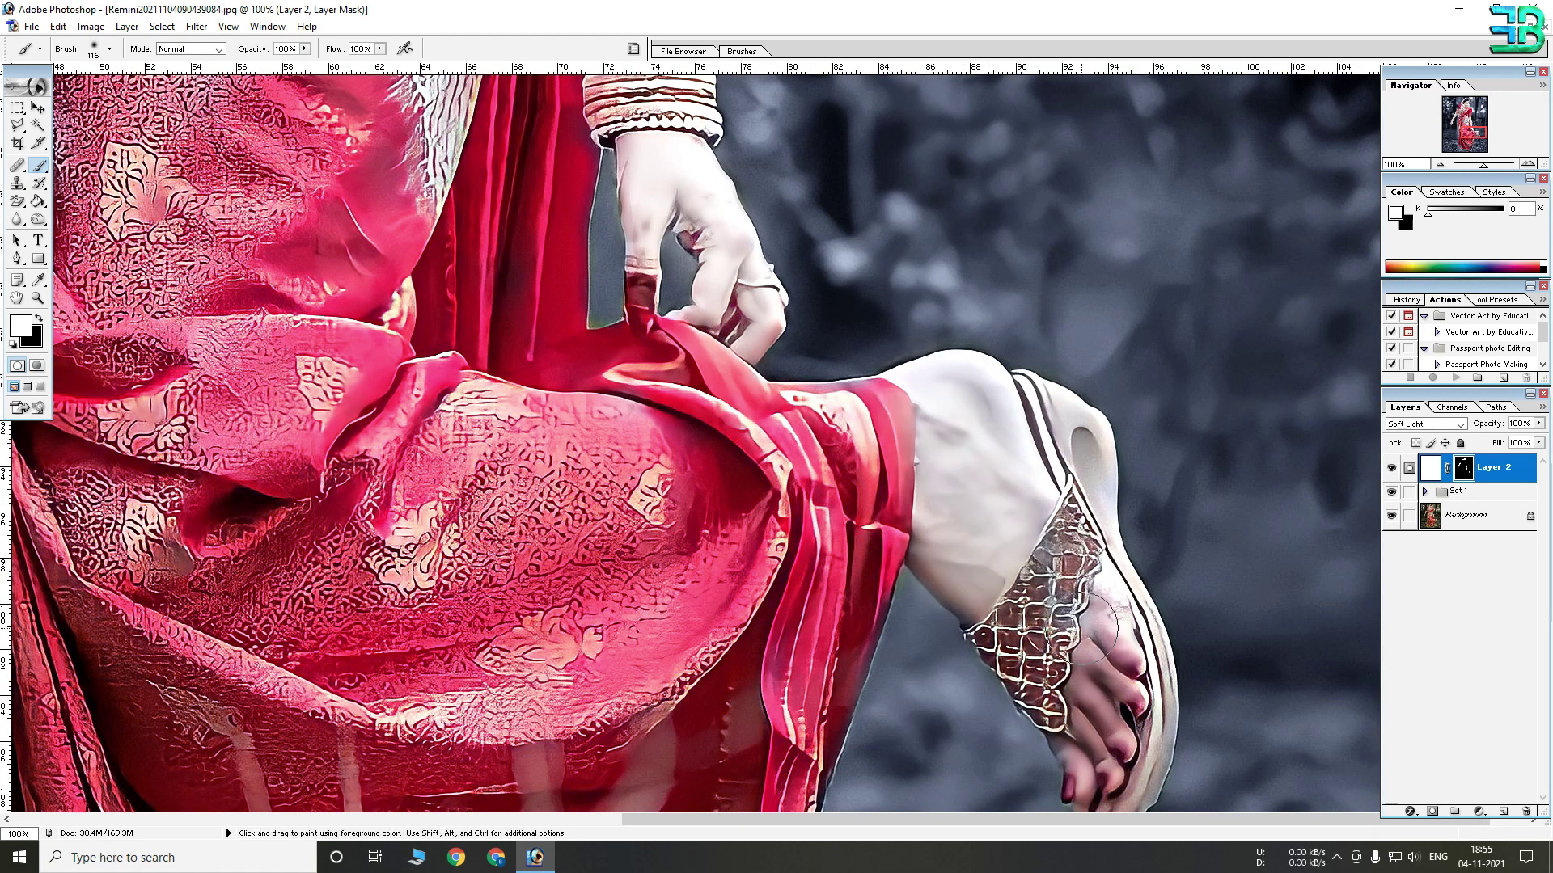
pyautogui.moveTo(1078, 630)
pyautogui.mouseDown()
pyautogui.moveTo(1129, 647)
pyautogui.moveTo(1116, 639)
pyautogui.moveTo(1089, 748)
pyautogui.moveTo(1069, 772)
pyautogui.mouseUp()
# Paint the mask white over the remaining bare skin, including the strip at the waist.
pyautogui.moveTo(687, 324); pyautogui.dragTo(1031, 651)
pyautogui.moveTo(518, 316)
pyautogui.mouseDown()
pyautogui.moveTo(747, 732)
pyautogui.moveTo(734, 422)
pyautogui.mouseUp()
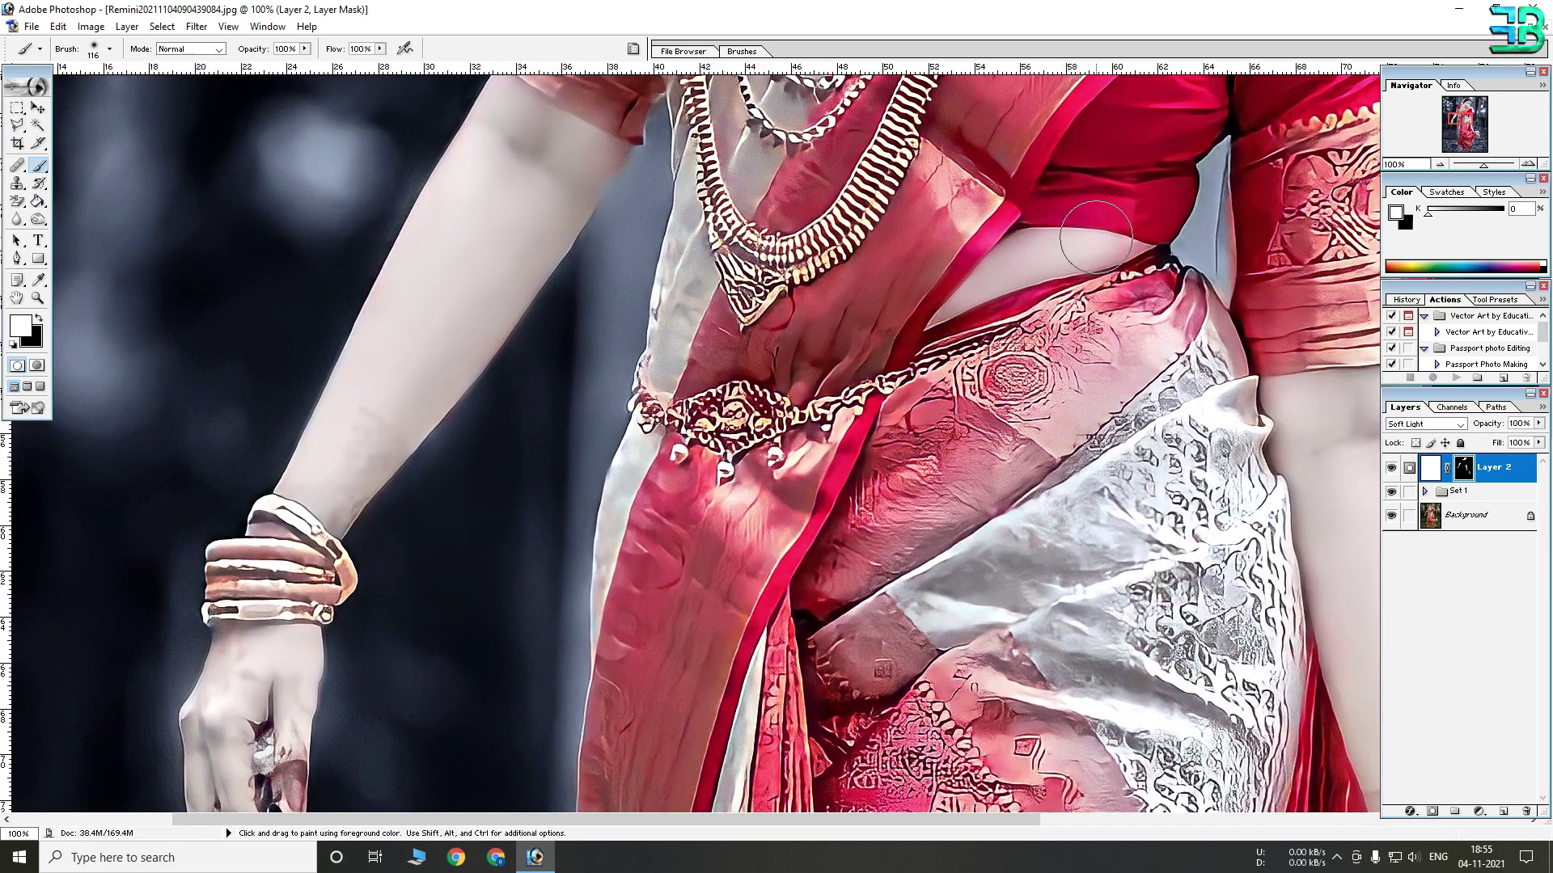
pyautogui.keyDown('alt'); pyautogui.click(1053, 233); pyautogui.keyUp('alt')
pyautogui.moveTo(1054, 232); pyautogui.dragTo(948, 459)
pyautogui.keyDown('alt'); pyautogui.click(946, 453); pyautogui.keyUp('alt')
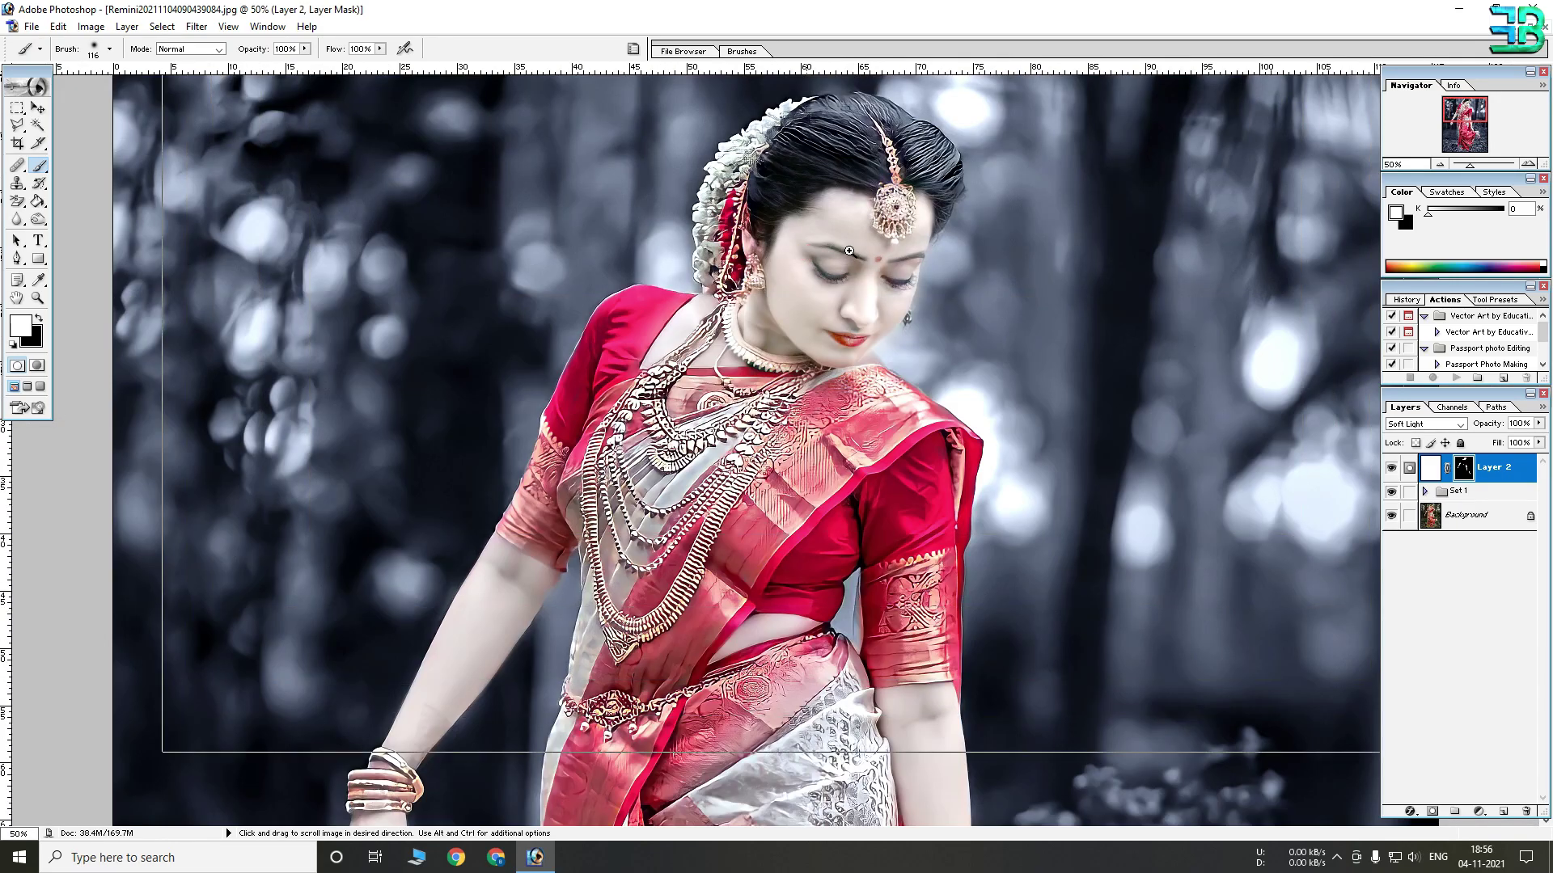
# Paint the eyes and eyebrows black on the mask with a 28 px brush at 10% flow to restore their darkness.
pyautogui.keyDown('ctrl'); pyautogui.click(875, 297); pyautogui.keyUp('ctrl')
pyautogui.keyDown('ctrl'); pyautogui.click(875, 296); pyautogui.keyUp('ctrl')
pyautogui.keyDown('ctrl'); pyautogui.click(839, 395); pyautogui.keyUp('ctrl')
pyautogui.moveTo(779, 520); pyautogui.dragTo(863, 298)
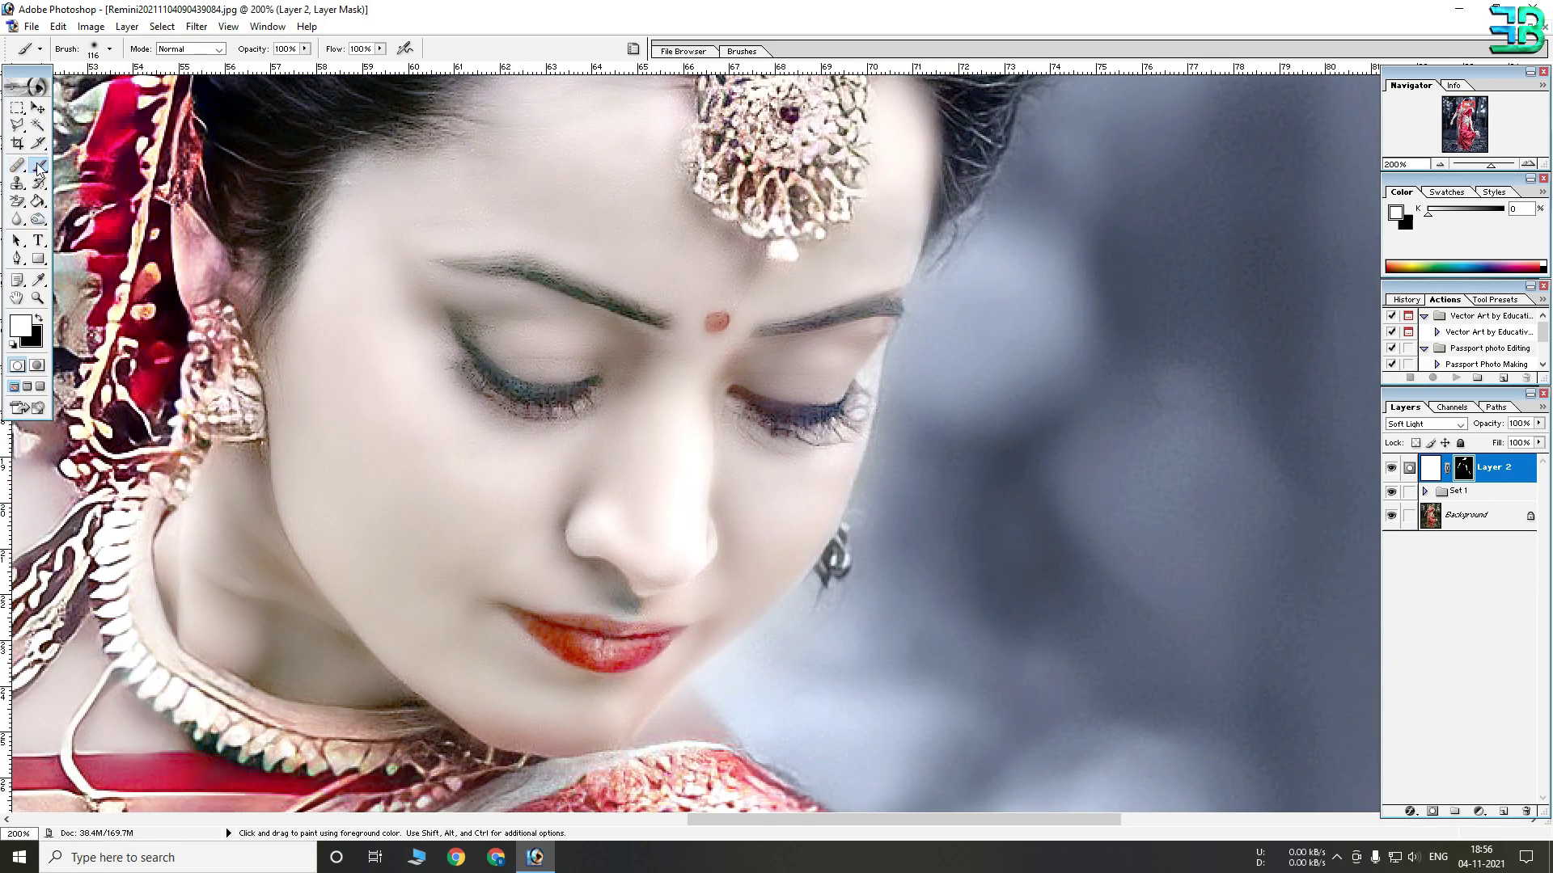
pyautogui.click(39, 319)
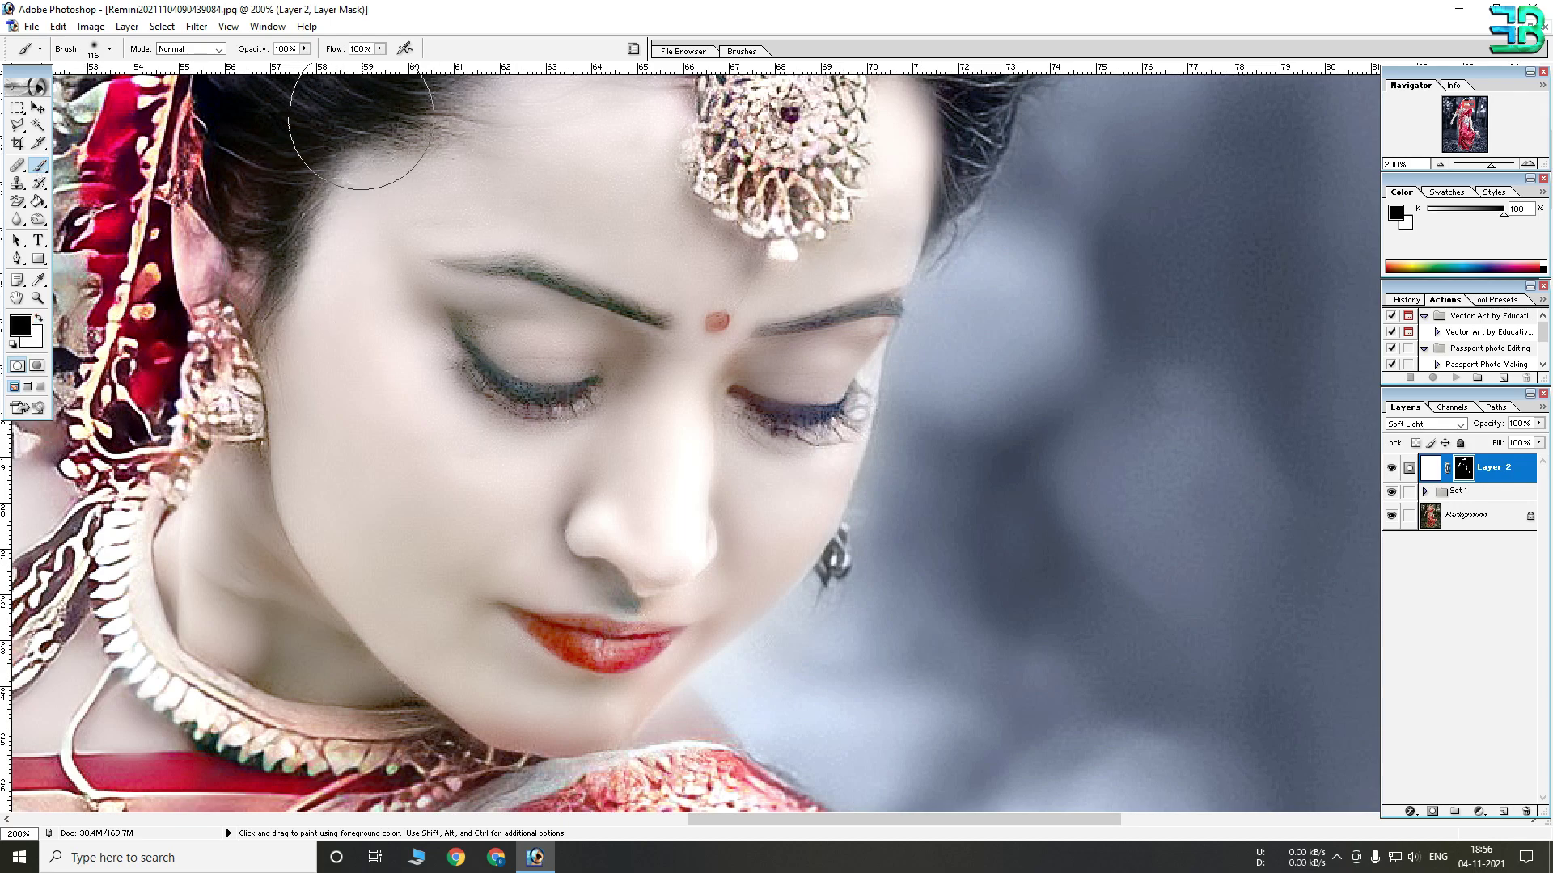
pyautogui.click(380, 50)
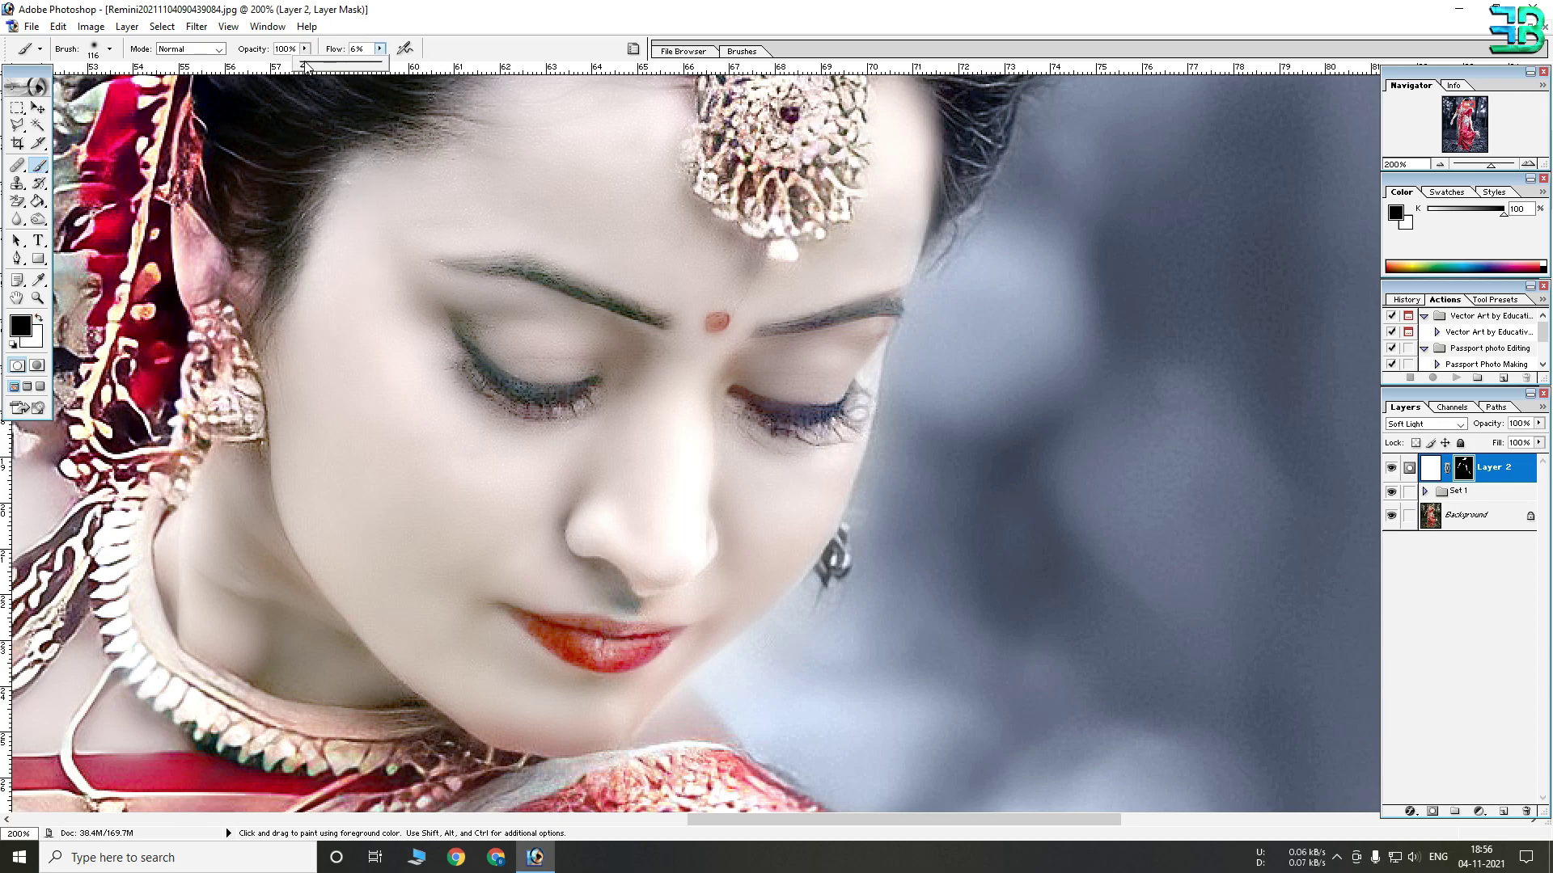
pyautogui.rightClick(574, 375)
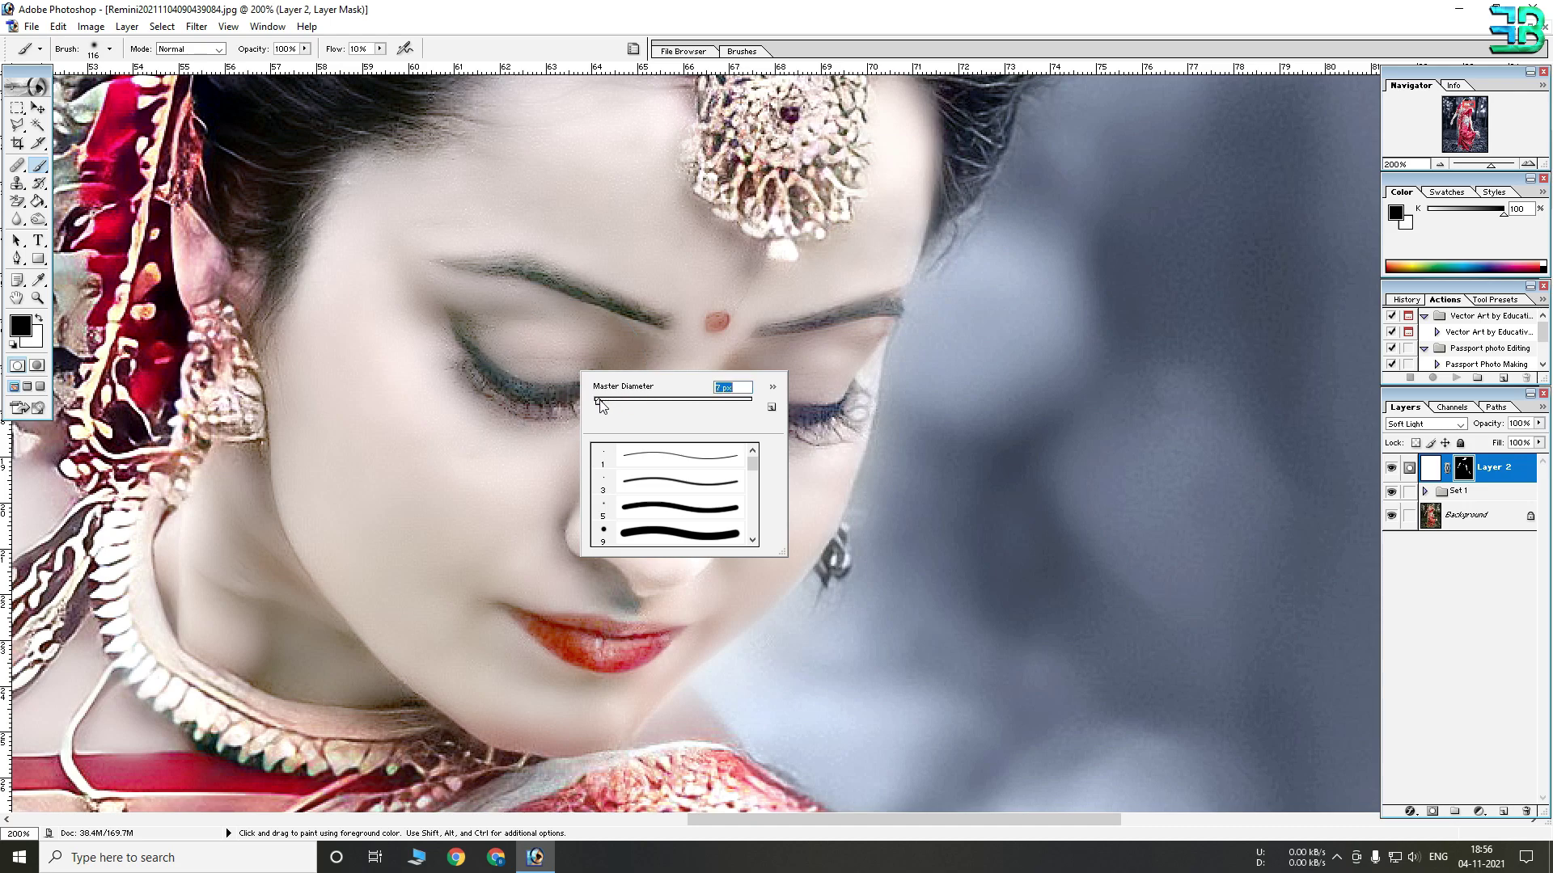
pyautogui.moveTo(464, 351)
pyautogui.mouseDown()
pyautogui.moveTo(509, 404)
pyautogui.moveTo(546, 404)
pyautogui.moveTo(518, 399)
pyautogui.mouseUp()
pyautogui.moveTo(477, 246); pyautogui.dragTo(643, 319)
pyautogui.moveTo(771, 419)
pyautogui.mouseDown()
pyautogui.moveTo(829, 417)
pyautogui.moveTo(732, 402)
pyautogui.mouseUp()
pyautogui.moveTo(834, 318)
pyautogui.mouseDown()
pyautogui.moveTo(940, 299)
pyautogui.moveTo(911, 311)
pyautogui.moveTo(908, 289)
pyautogui.moveTo(730, 345)
pyautogui.mouseUp()
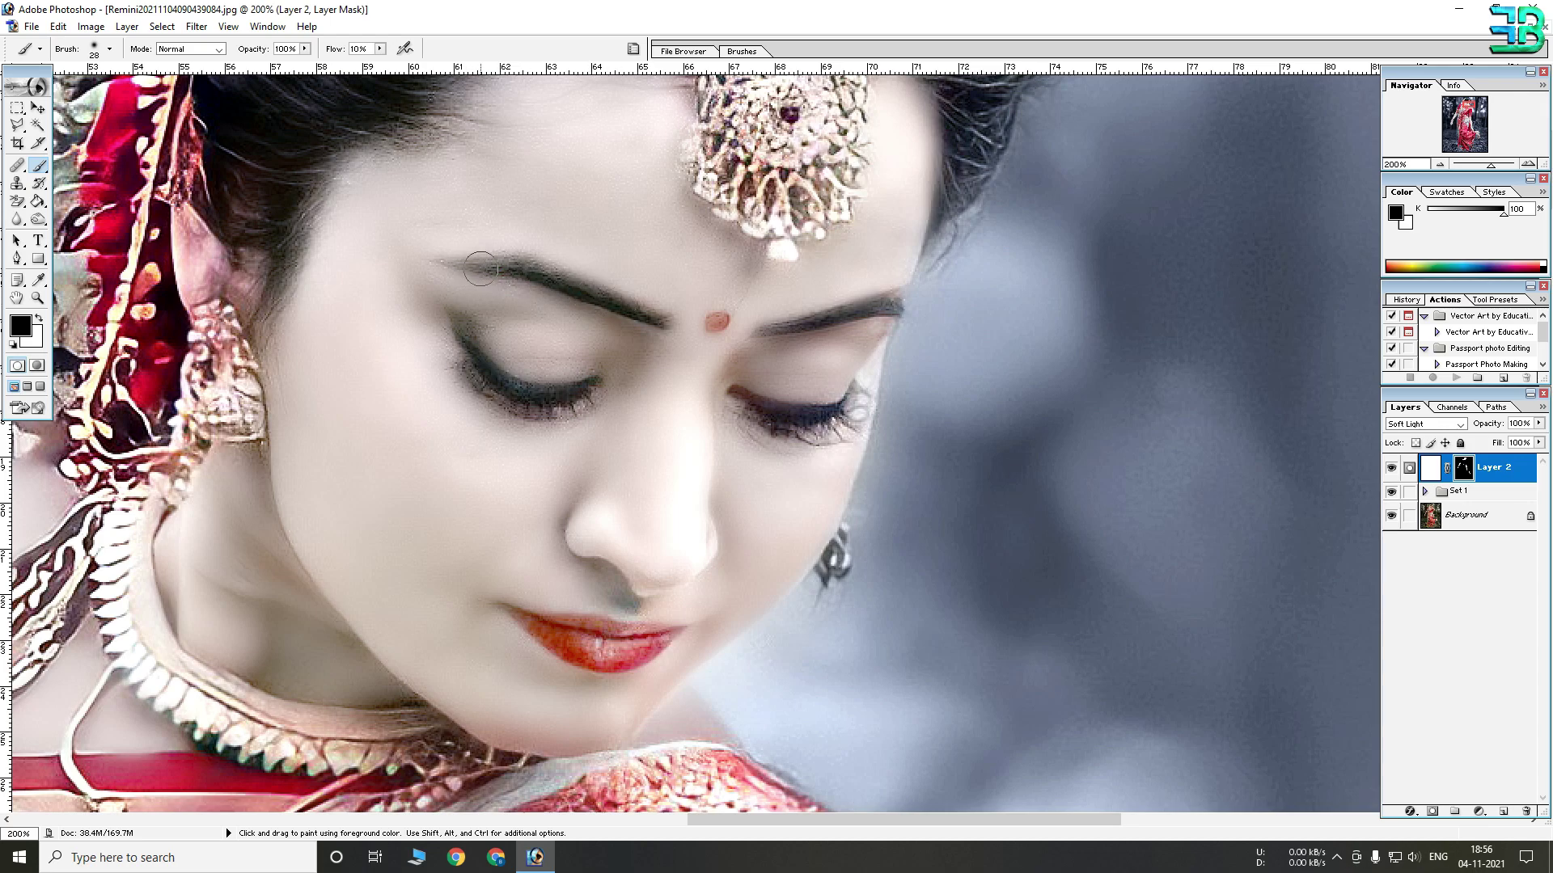
# Darken the lips on the mask, and go over the eyes and lips again with a 62 px brush.
pyautogui.moveTo(577, 648); pyautogui.dragTo(512, 635)
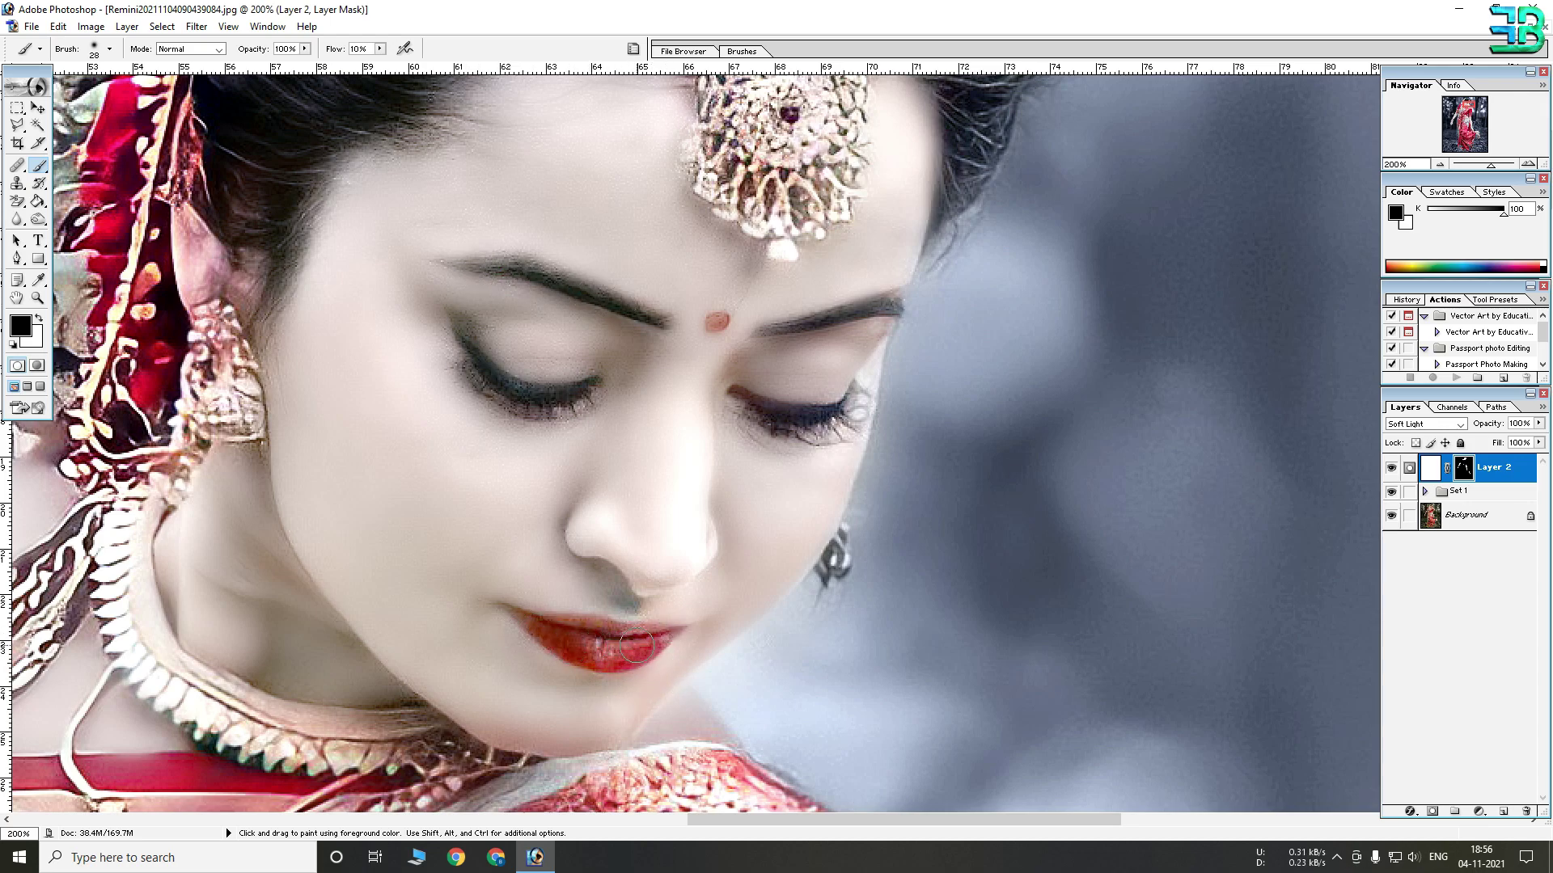
pyautogui.rightClick(731, 459)
pyautogui.moveTo(477, 325)
pyautogui.mouseDown()
pyautogui.moveTo(405, 347)
pyautogui.moveTo(453, 319)
pyautogui.mouseUp()
pyautogui.moveTo(760, 389); pyautogui.dragTo(871, 404)
pyautogui.moveTo(608, 665); pyautogui.dragTo(693, 634)
# Lower the opacity of the white Soft Light layer to 30%.
pyautogui.keyDown('alt'); pyautogui.click(880, 567); pyautogui.keyUp('alt')
pyautogui.keyDown('alt'); pyautogui.click(879, 567); pyautogui.keyUp('alt')
pyautogui.keyDown('alt'); pyautogui.click(868, 545); pyautogui.keyUp('alt')
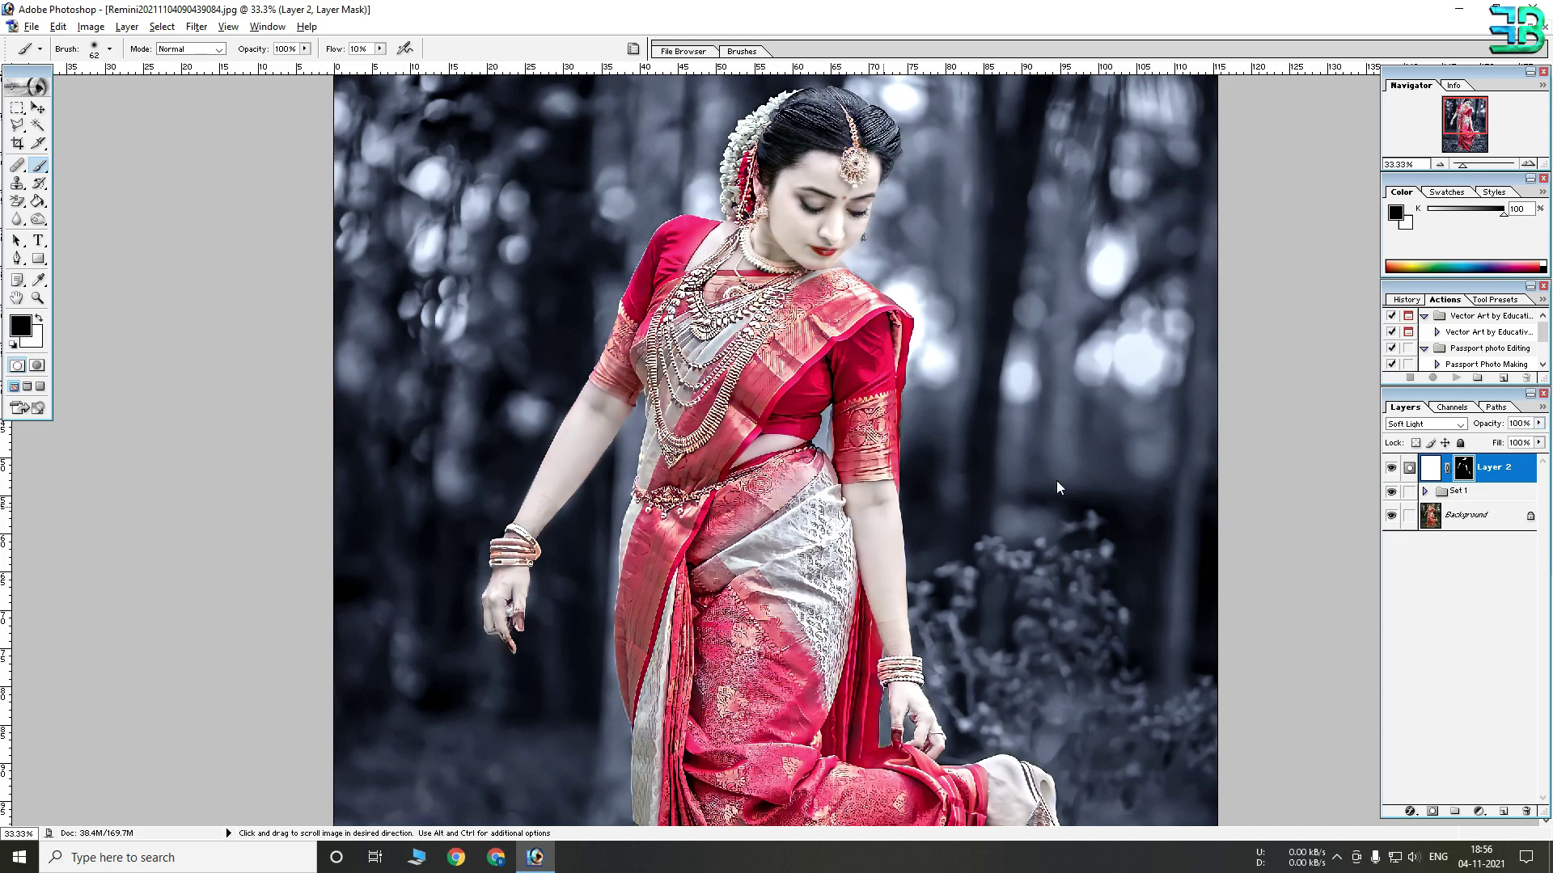
pyautogui.click(1538, 424)
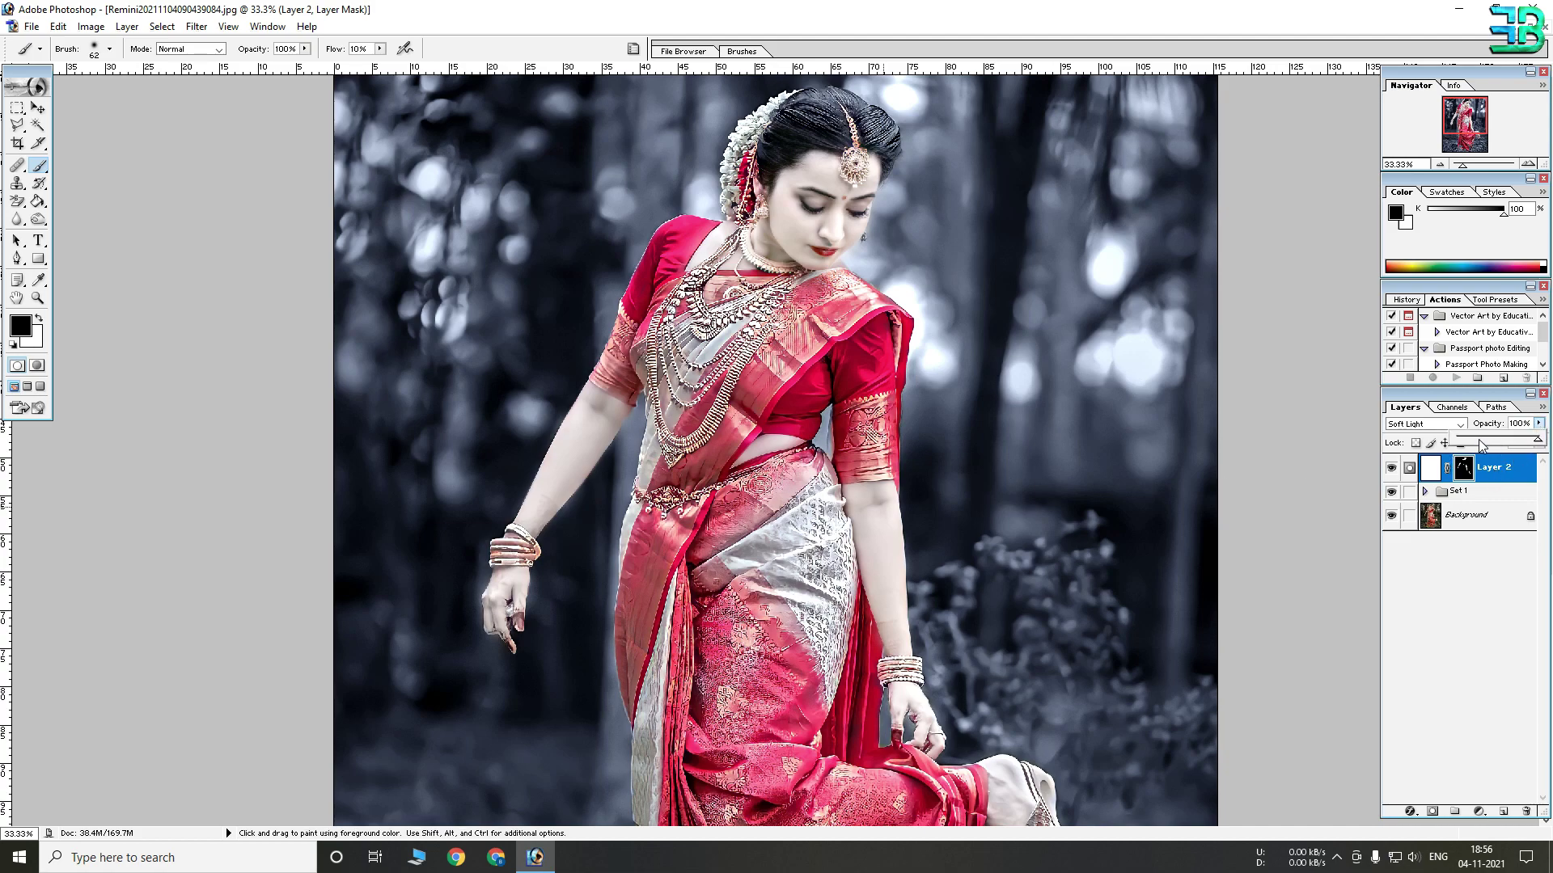
pyautogui.moveTo(1481, 444); pyautogui.dragTo(1475, 443)
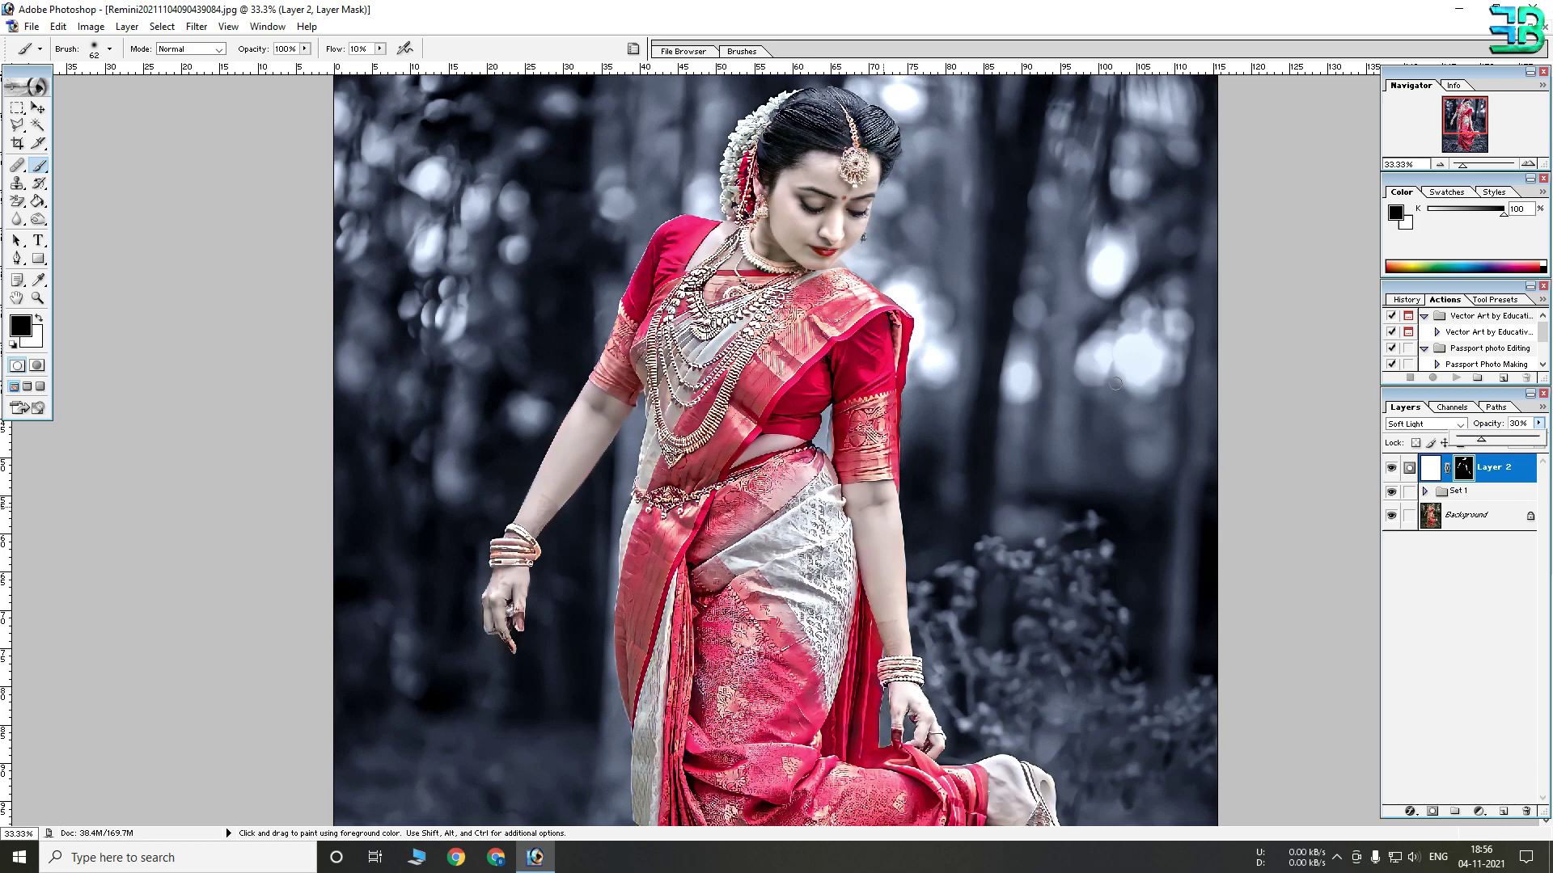
# Examine the brightened skin close up on the face and in the full picture.
pyautogui.keyDown('ctrl'); pyautogui.click(861, 317); pyautogui.keyUp('ctrl')
pyautogui.keyDown('ctrl'); pyautogui.click(859, 323); pyautogui.keyUp('ctrl')
pyautogui.moveTo(868, 422); pyautogui.dragTo(857, 382)
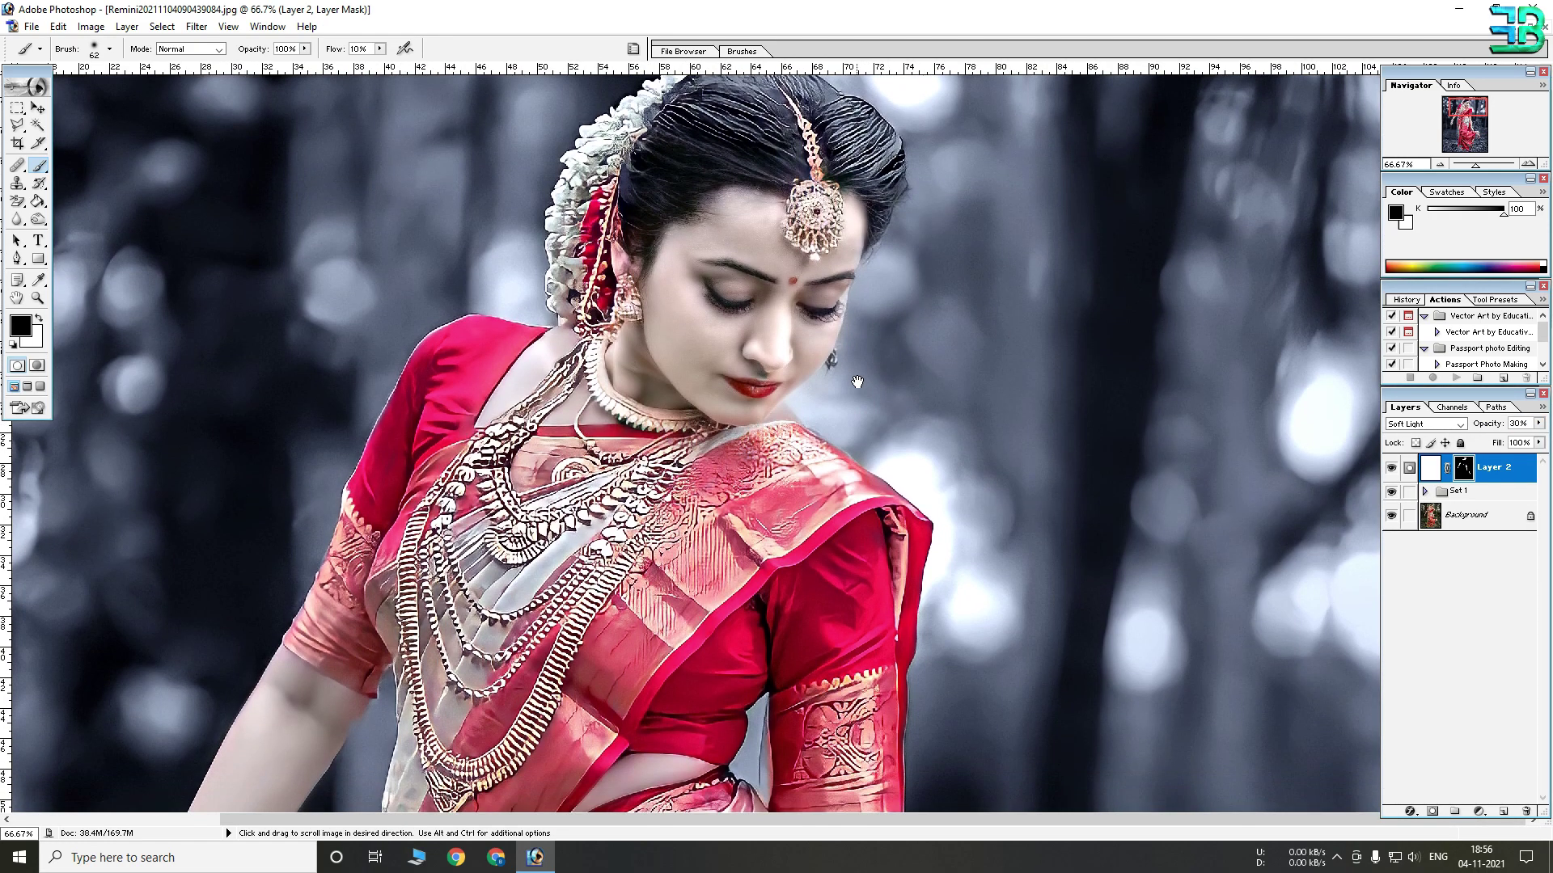
pyautogui.keyDown('ctrl'); pyautogui.click(750, 353); pyautogui.keyUp('ctrl')
pyautogui.keyDown('ctrl'); pyautogui.keyDown('alt'); pyautogui.click(807, 335); pyautogui.keyUp('alt'); pyautogui.keyUp('ctrl')
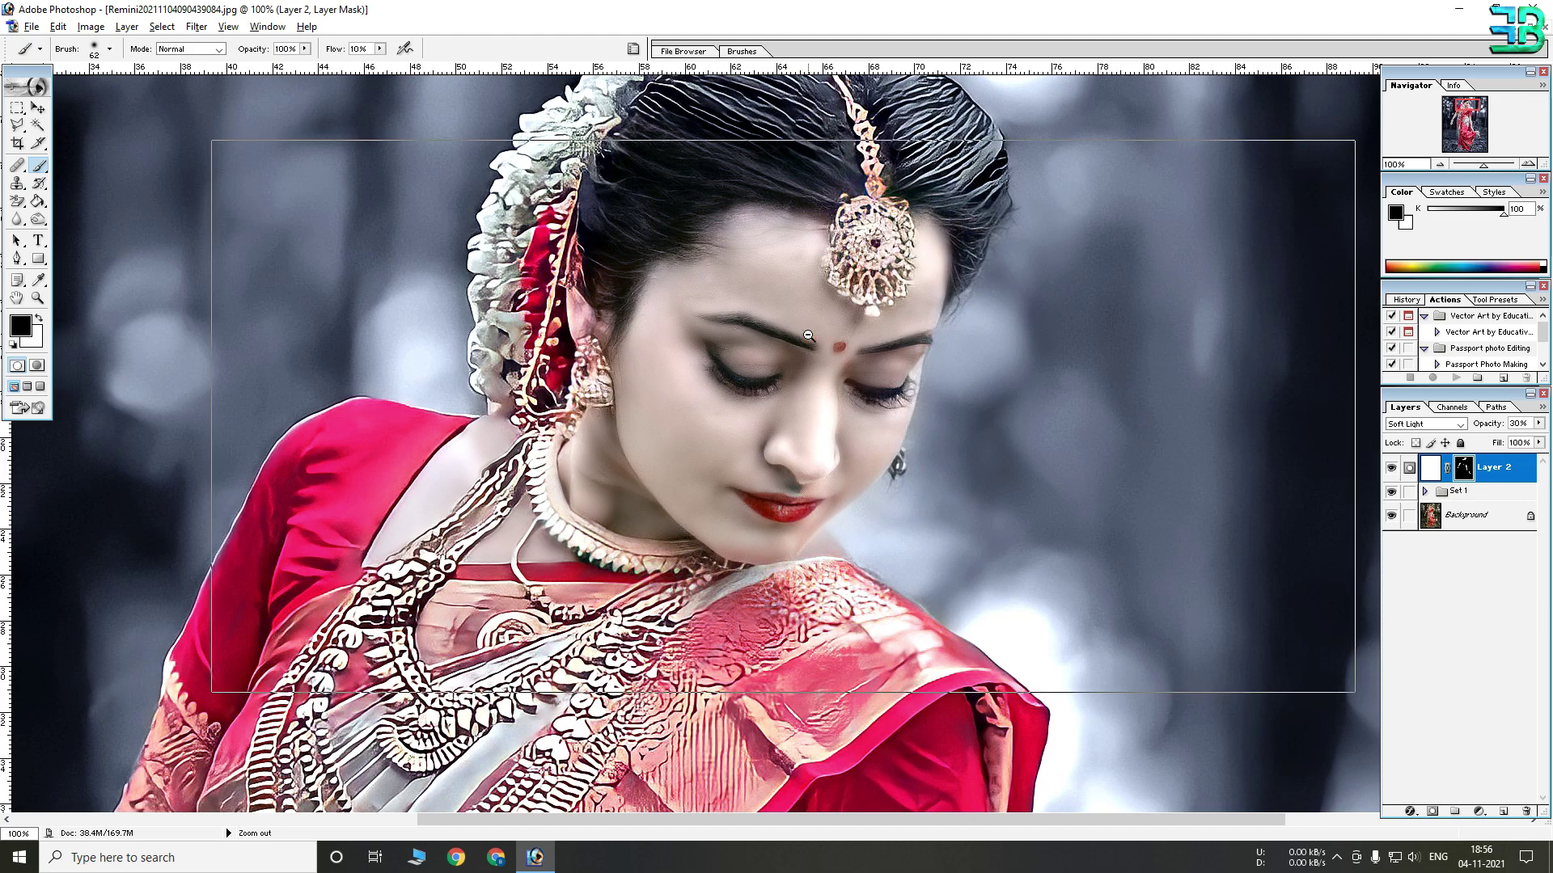
pyautogui.keyDown('ctrl'); pyautogui.keyDown('alt'); pyautogui.click(807, 336); pyautogui.keyUp('alt'); pyautogui.keyUp('ctrl')
pyautogui.keyDown('ctrl'); pyautogui.keyDown('alt'); pyautogui.click(807, 336); pyautogui.keyUp('alt'); pyautogui.keyUp('ctrl')
pyautogui.keyDown('ctrl'); pyautogui.keyDown('alt'); pyautogui.click(807, 335); pyautogui.keyUp('alt'); pyautogui.keyUp('ctrl')
pyautogui.keyDown('ctrl'); pyautogui.keyDown('alt'); pyautogui.click(807, 336); pyautogui.keyUp('alt'); pyautogui.keyUp('ctrl')
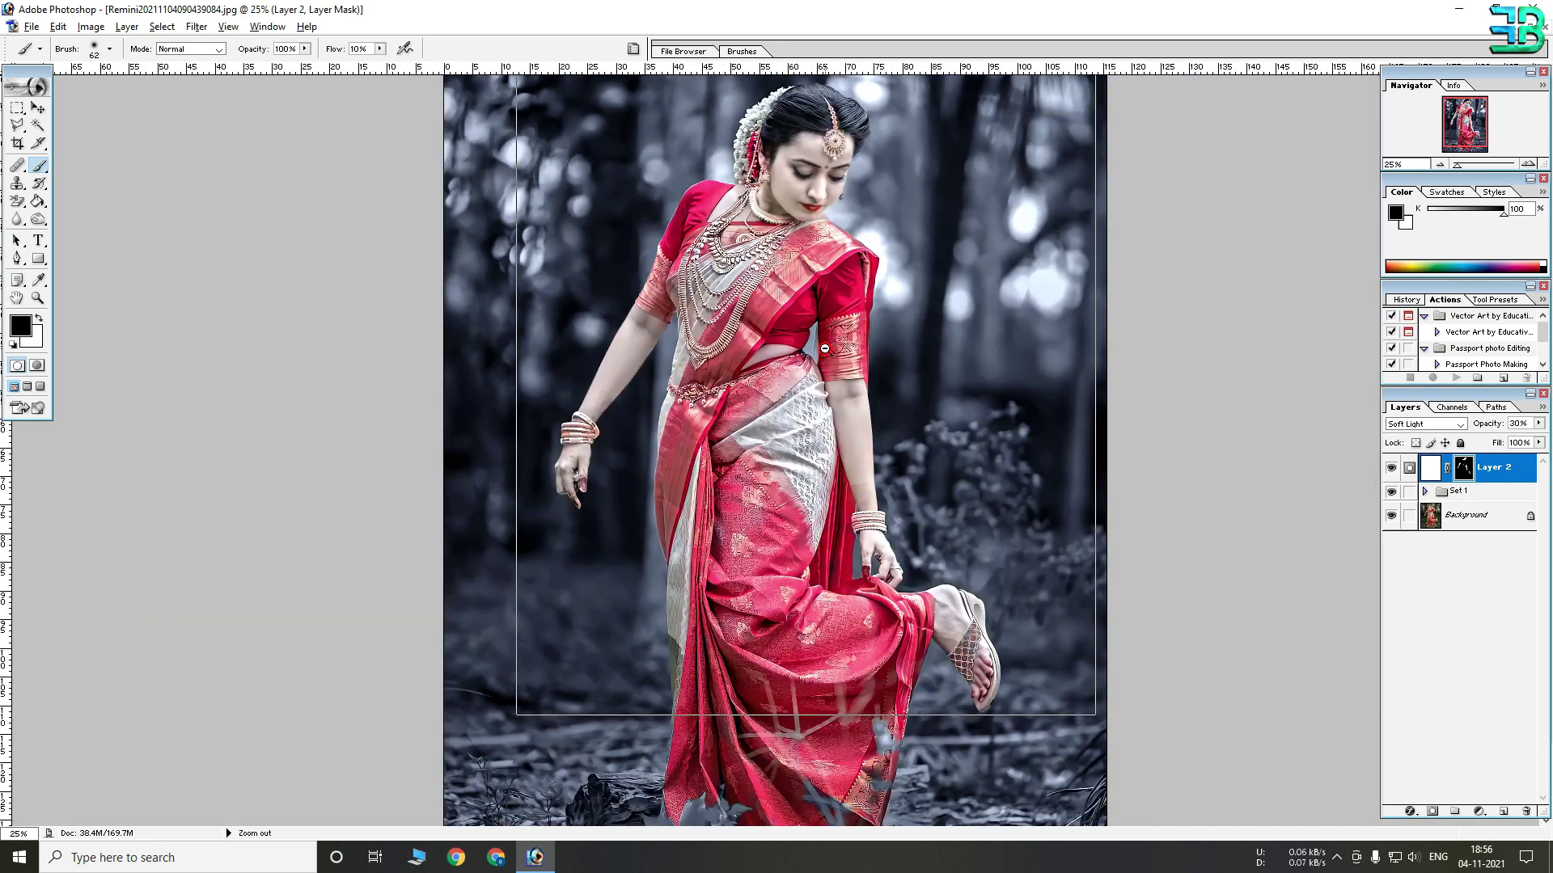
pyautogui.keyDown('ctrl'); pyautogui.keyDown('alt'); pyautogui.click(807, 335); pyautogui.keyUp('alt'); pyautogui.keyUp('ctrl')
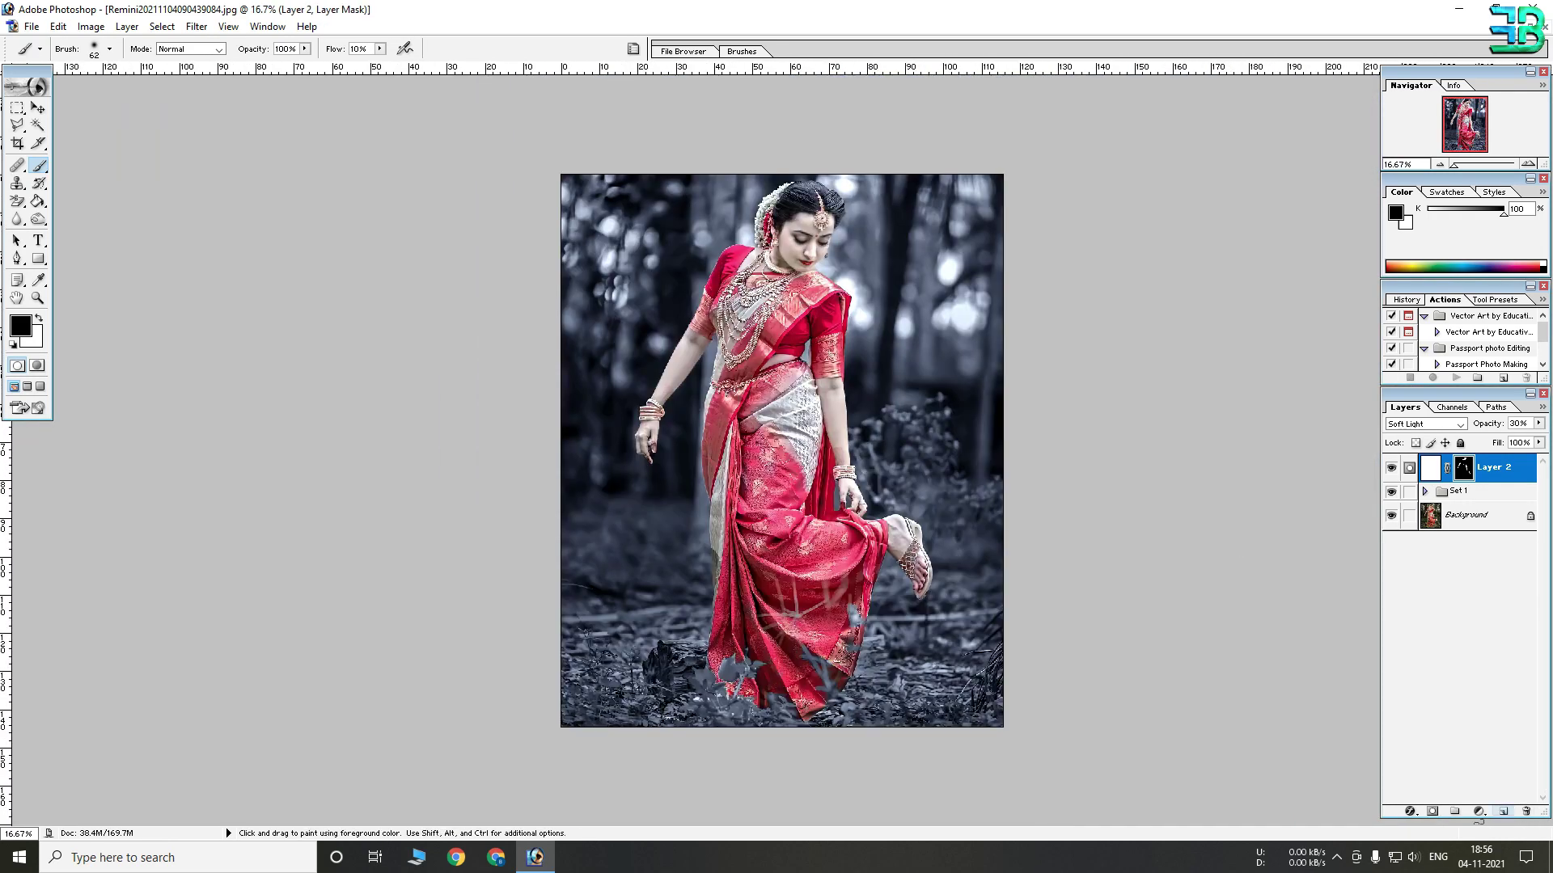
# Add a Color Balance adjustment layer above the brightening layer with Highlights shifted +14 towards blue.
pyautogui.click(1479, 813)
pyautogui.click(1492, 647)
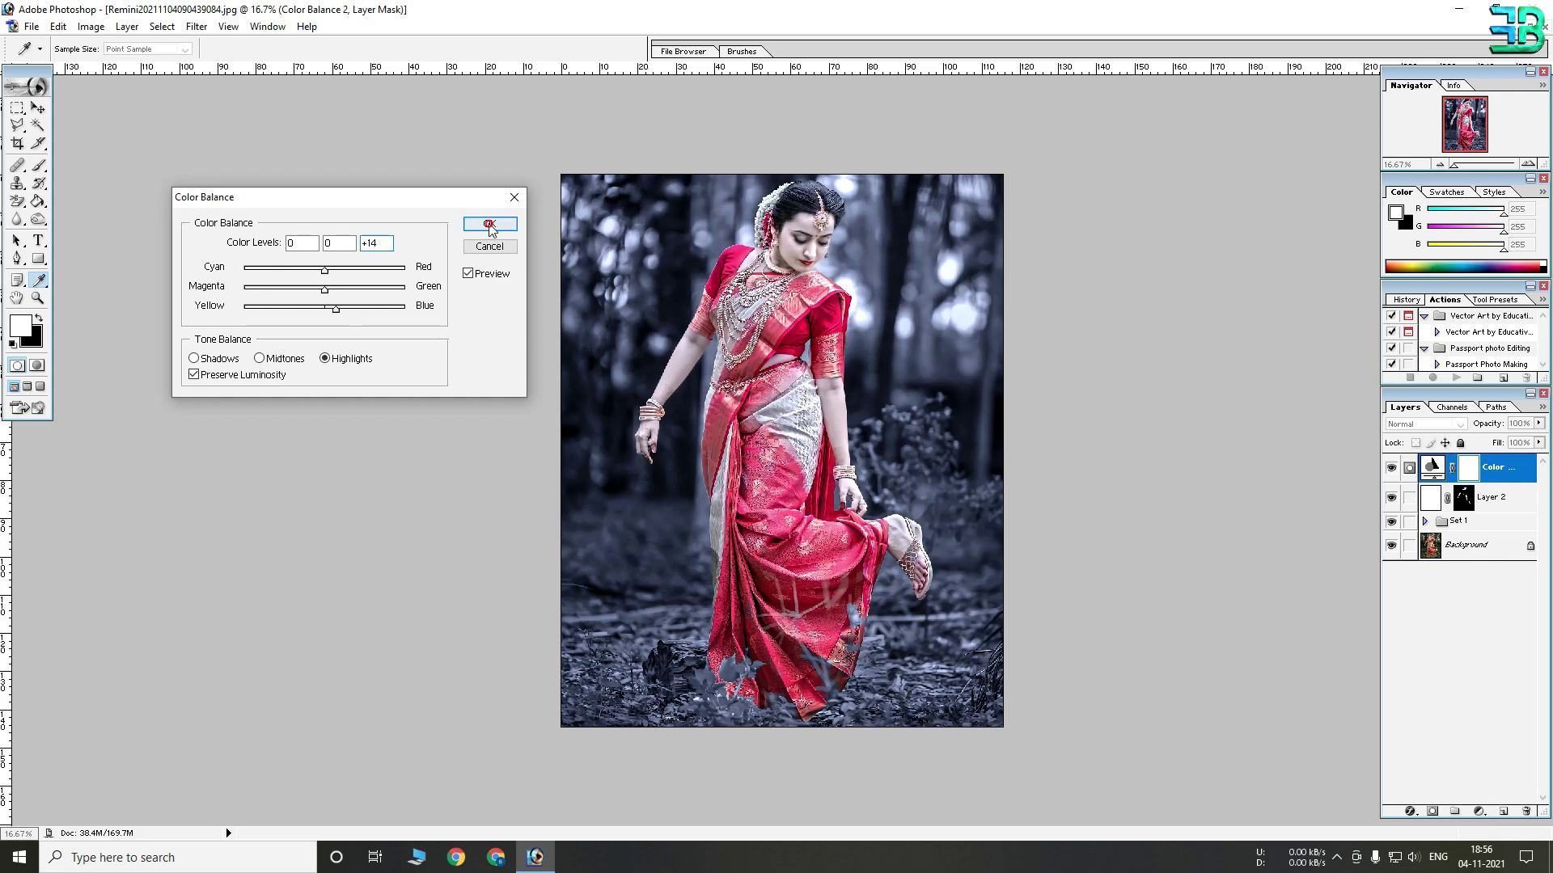
pyautogui.click(490, 227)
pyautogui.keyDown('ctrl'); pyautogui.click(883, 307); pyautogui.keyUp('ctrl')
pyautogui.keyDown('ctrl'); pyautogui.click(883, 307); pyautogui.keyUp('ctrl')
pyautogui.keyDown('ctrl'); pyautogui.click(883, 307); pyautogui.keyUp('ctrl')
pyautogui.keyDown('ctrl'); pyautogui.click(883, 307); pyautogui.keyUp('ctrl')
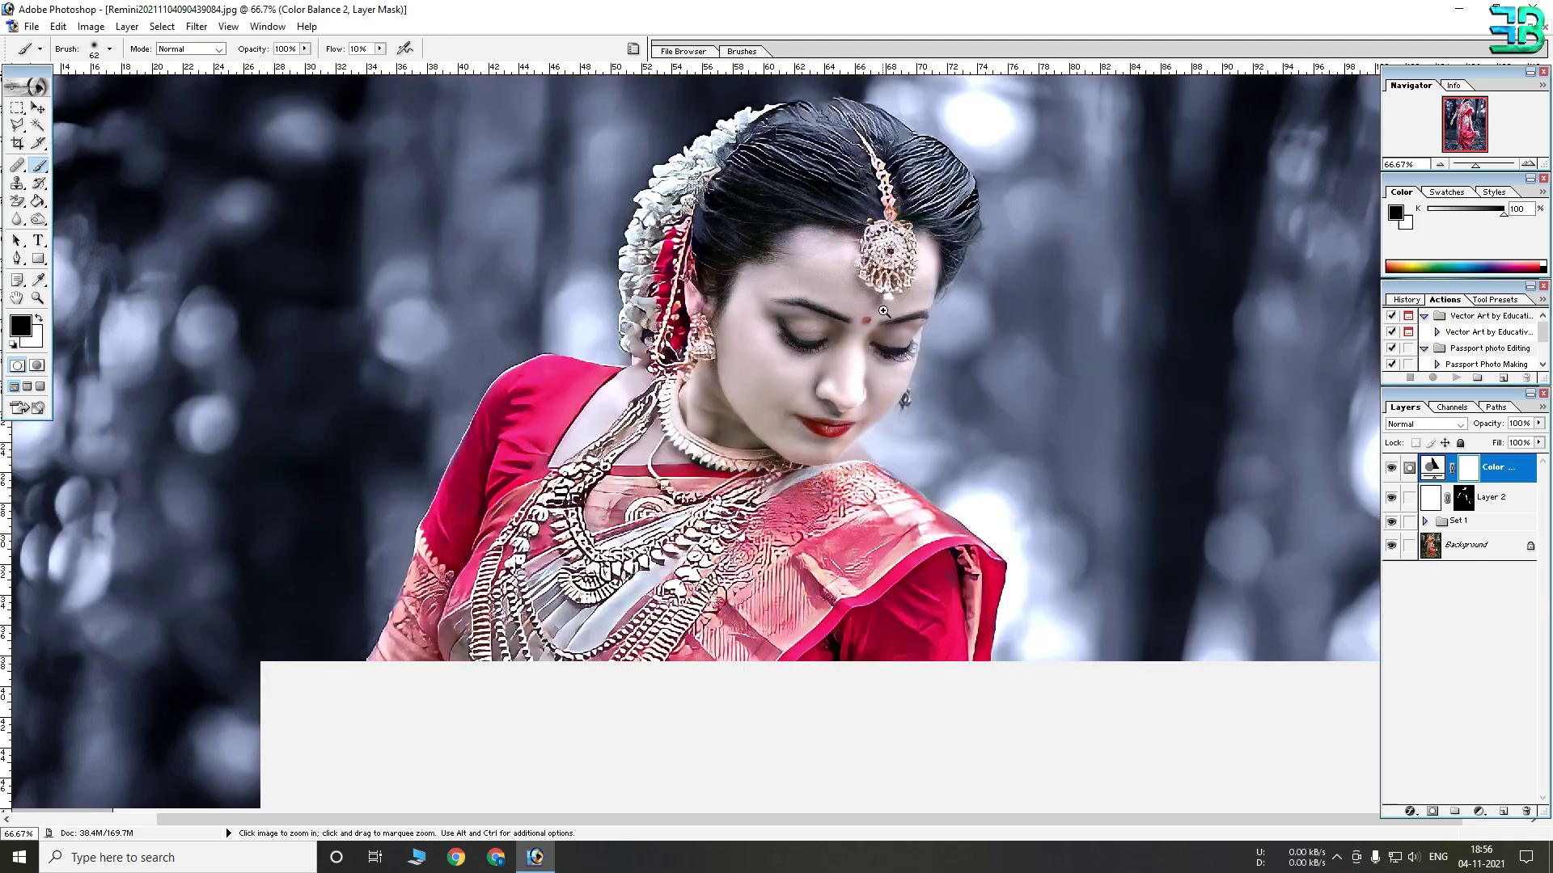
# Move Layer 2 and the new Color Balance layer into the Set 1 group.
pyautogui.click(1425, 521)
pyautogui.click(1426, 520)
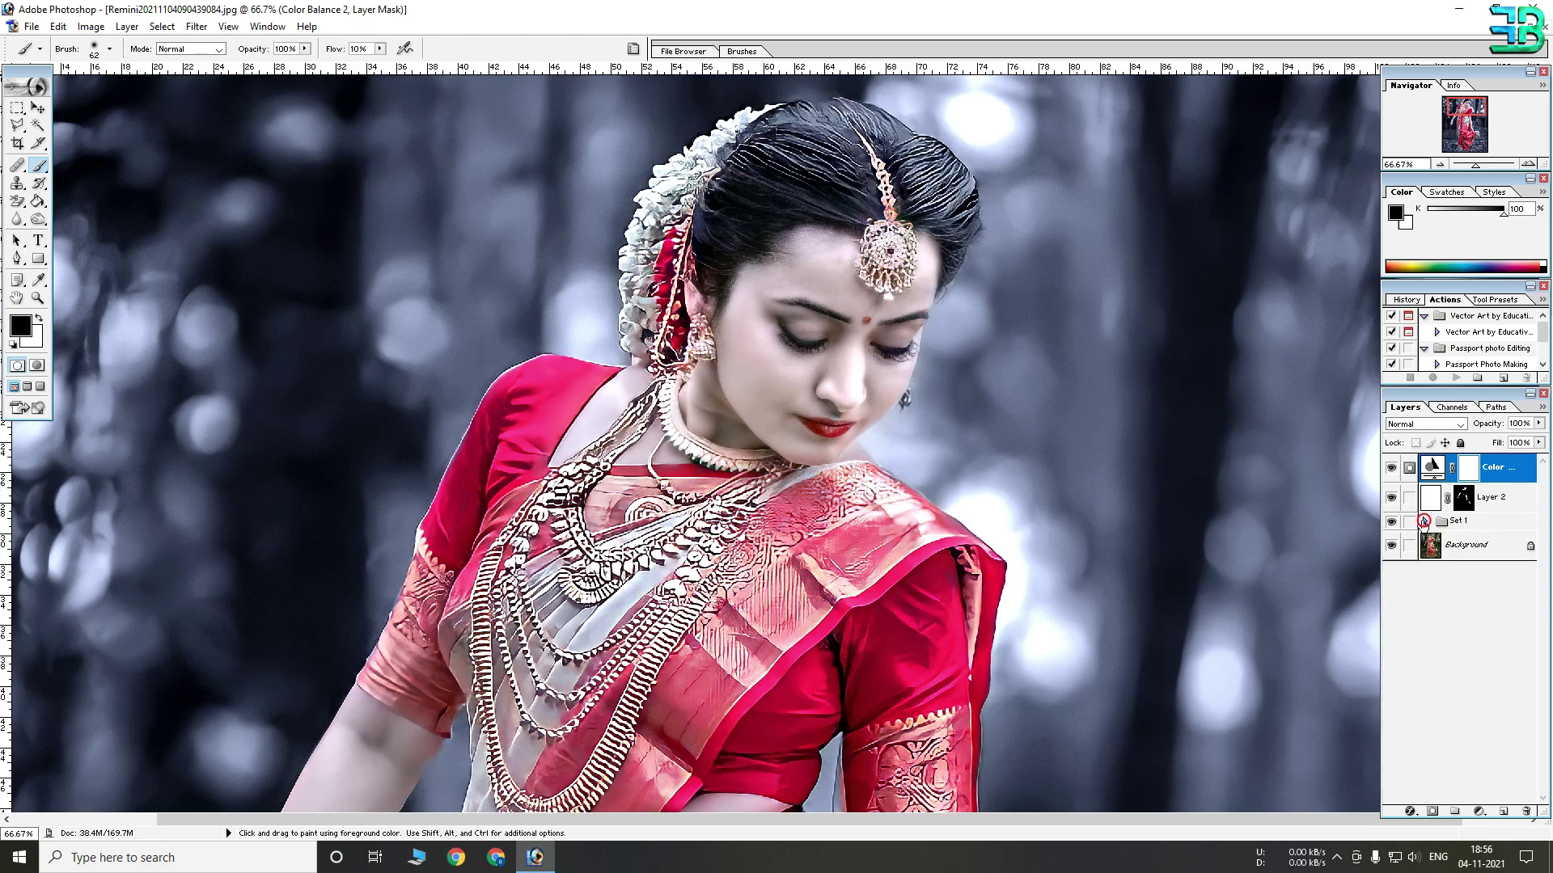
pyautogui.click(1424, 521)
pyautogui.moveTo(1492, 497); pyautogui.dragTo(1486, 527)
pyautogui.moveTo(1494, 469); pyautogui.dragTo(1480, 494)
pyautogui.click(1424, 463)
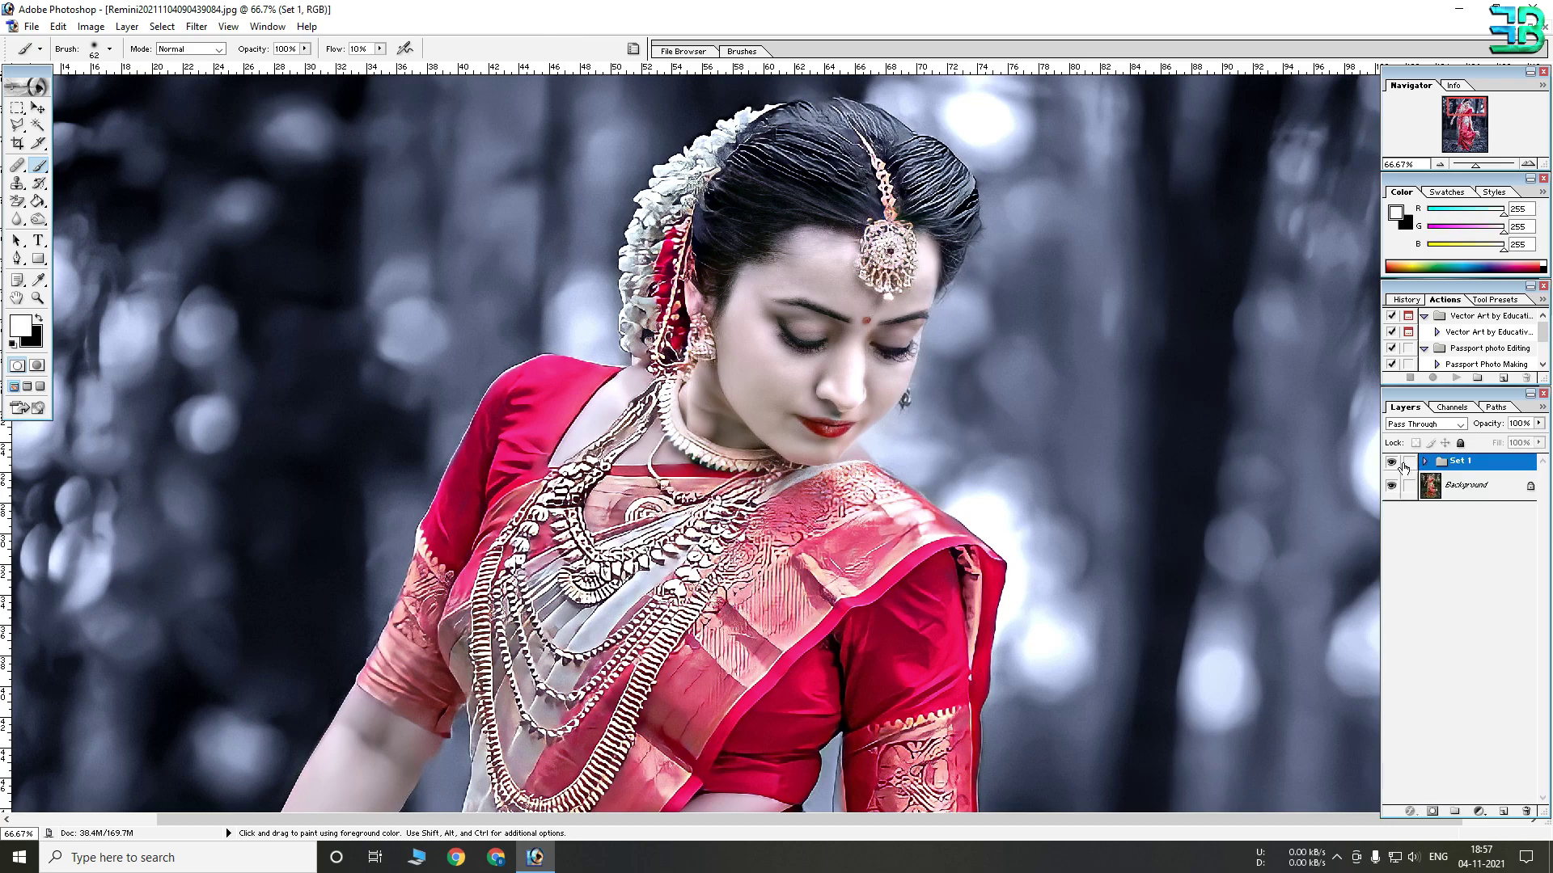
# Compare the full portrait with and without the Set 1 edits.
pyautogui.click(1391, 463)
pyautogui.keyDown('alt'); pyautogui.click(877, 447); pyautogui.keyUp('alt')
pyautogui.keyDown('alt'); pyautogui.click(876, 446); pyautogui.keyUp('alt')
pyautogui.keyDown('alt'); pyautogui.click(876, 446); pyautogui.keyUp('alt')
pyautogui.keyDown('alt'); pyautogui.click(877, 446); pyautogui.keyUp('alt')
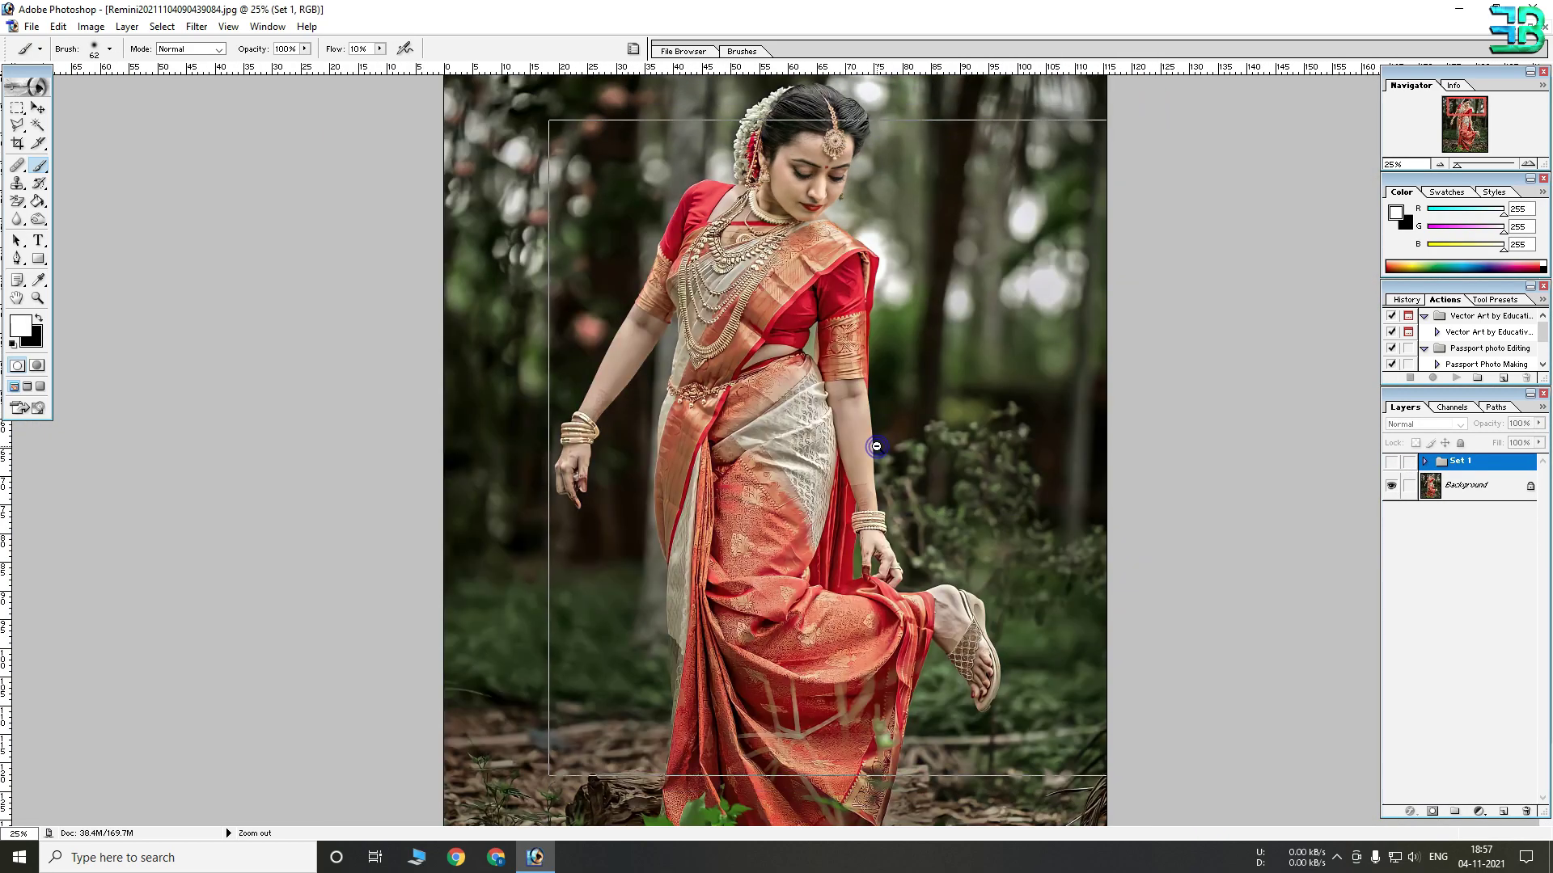
pyautogui.keyDown('alt'); pyautogui.click(877, 447); pyautogui.keyUp('alt')
pyautogui.click(1391, 462)
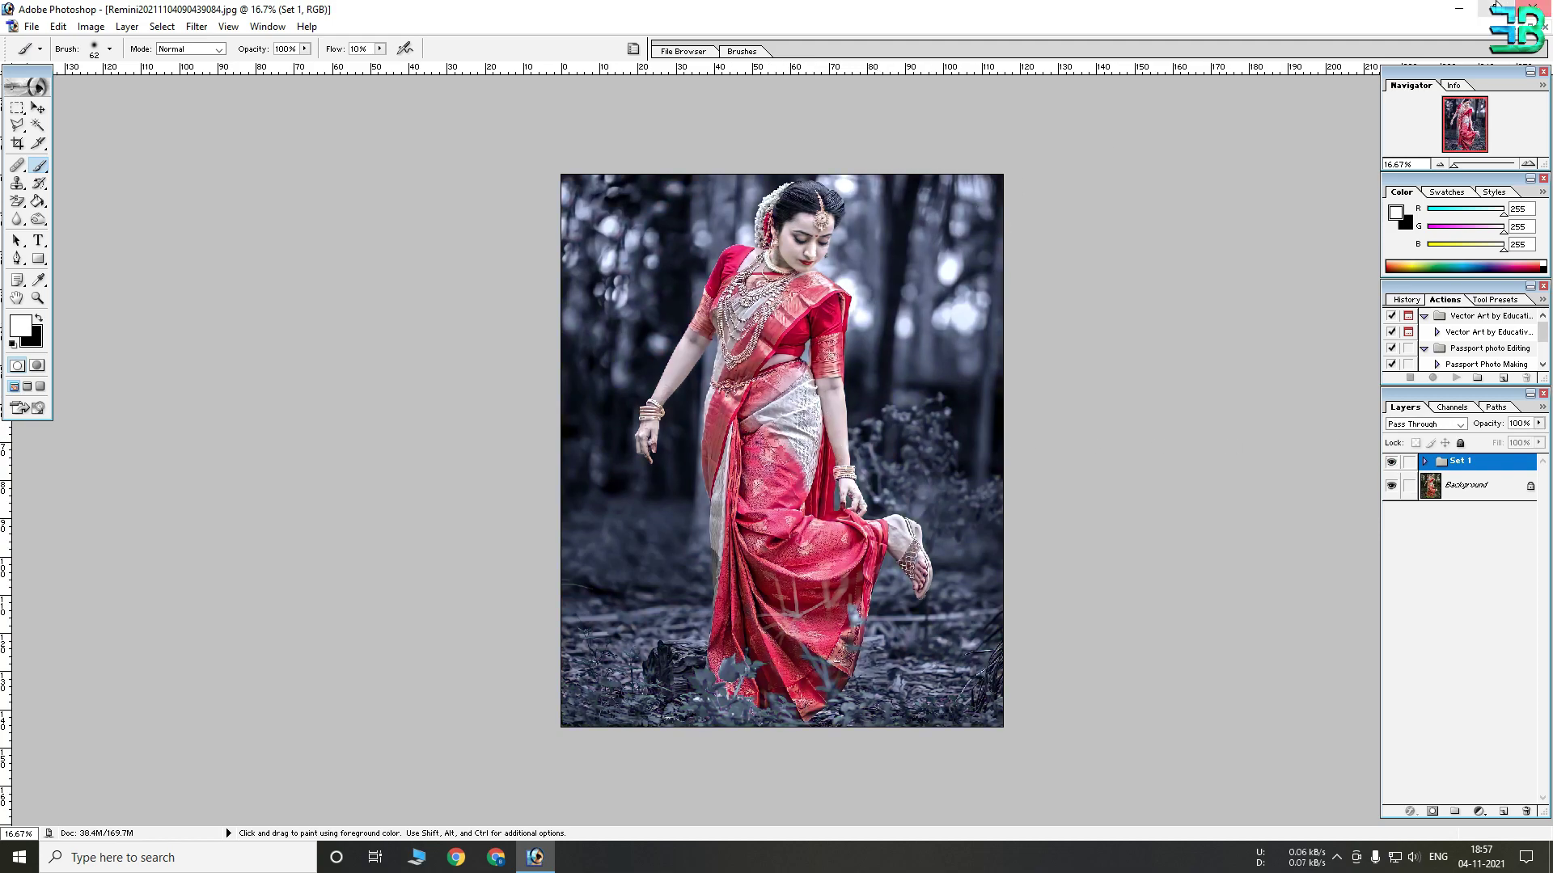
# Copy the orange lens flare image into the portrait document as a new layer and fill the workspace with the portrait.
pyautogui.click(1458, 8)
pyautogui.moveTo(1443, 561); pyautogui.dragTo(883, 331)
pyautogui.moveTo(291, 81); pyautogui.dragTo(823, 108)
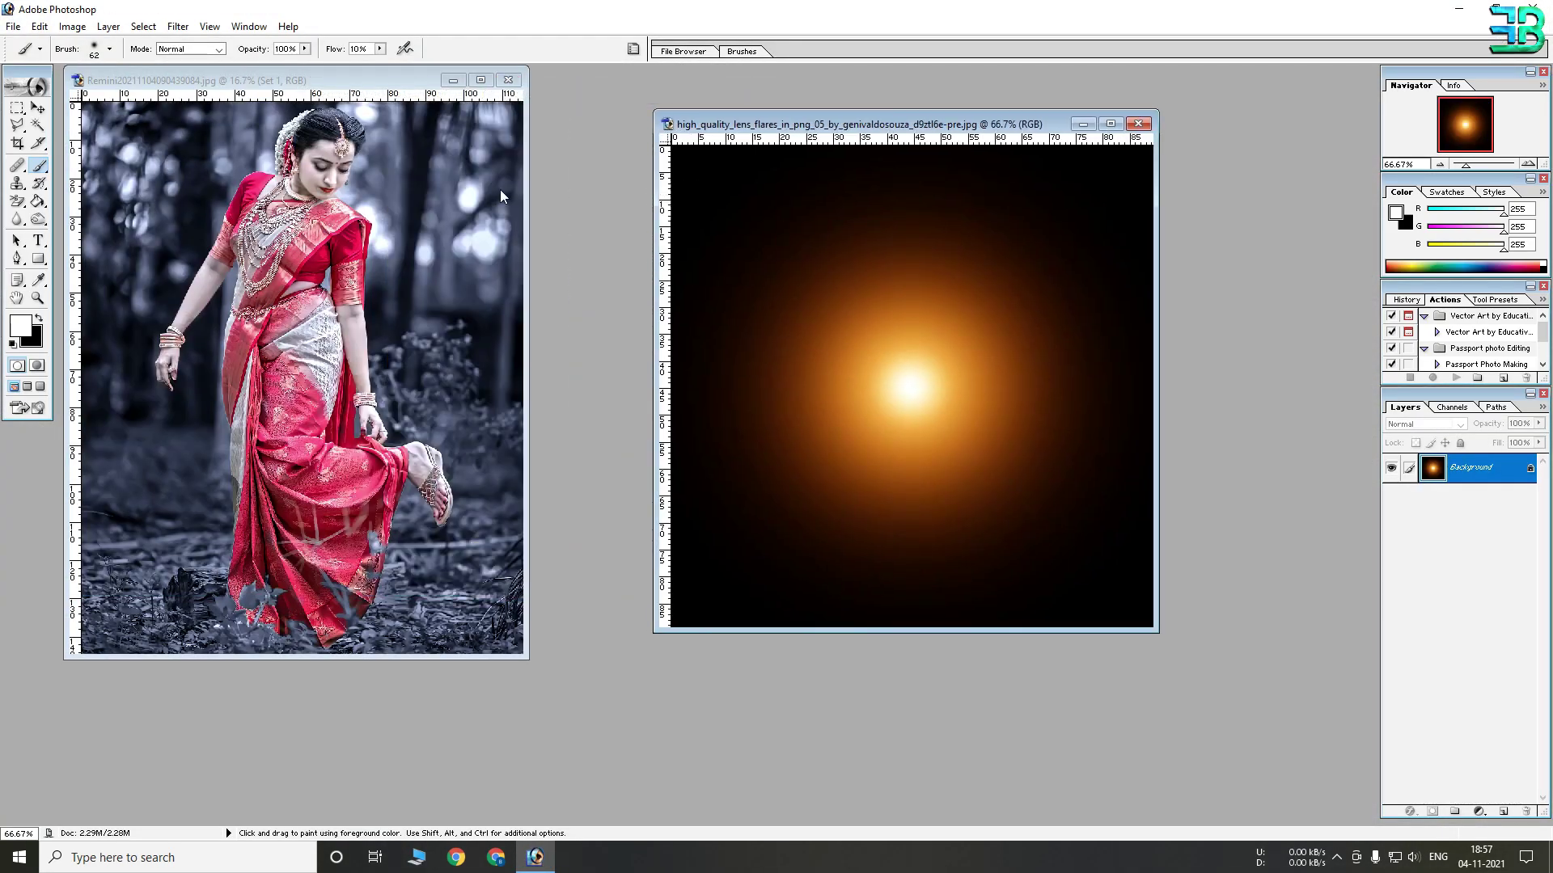
pyautogui.click(36, 110)
pyautogui.moveTo(994, 321); pyautogui.dragTo(261, 284)
pyautogui.click(481, 79)
# Enlarge the lens flare and place its bright centre on the picture's upper-left corner.
pyautogui.moveTo(781, 438); pyautogui.dragTo(1164, 821)
pyautogui.moveTo(1064, 700); pyautogui.dragTo(643, 247)
pyautogui.press('Return')
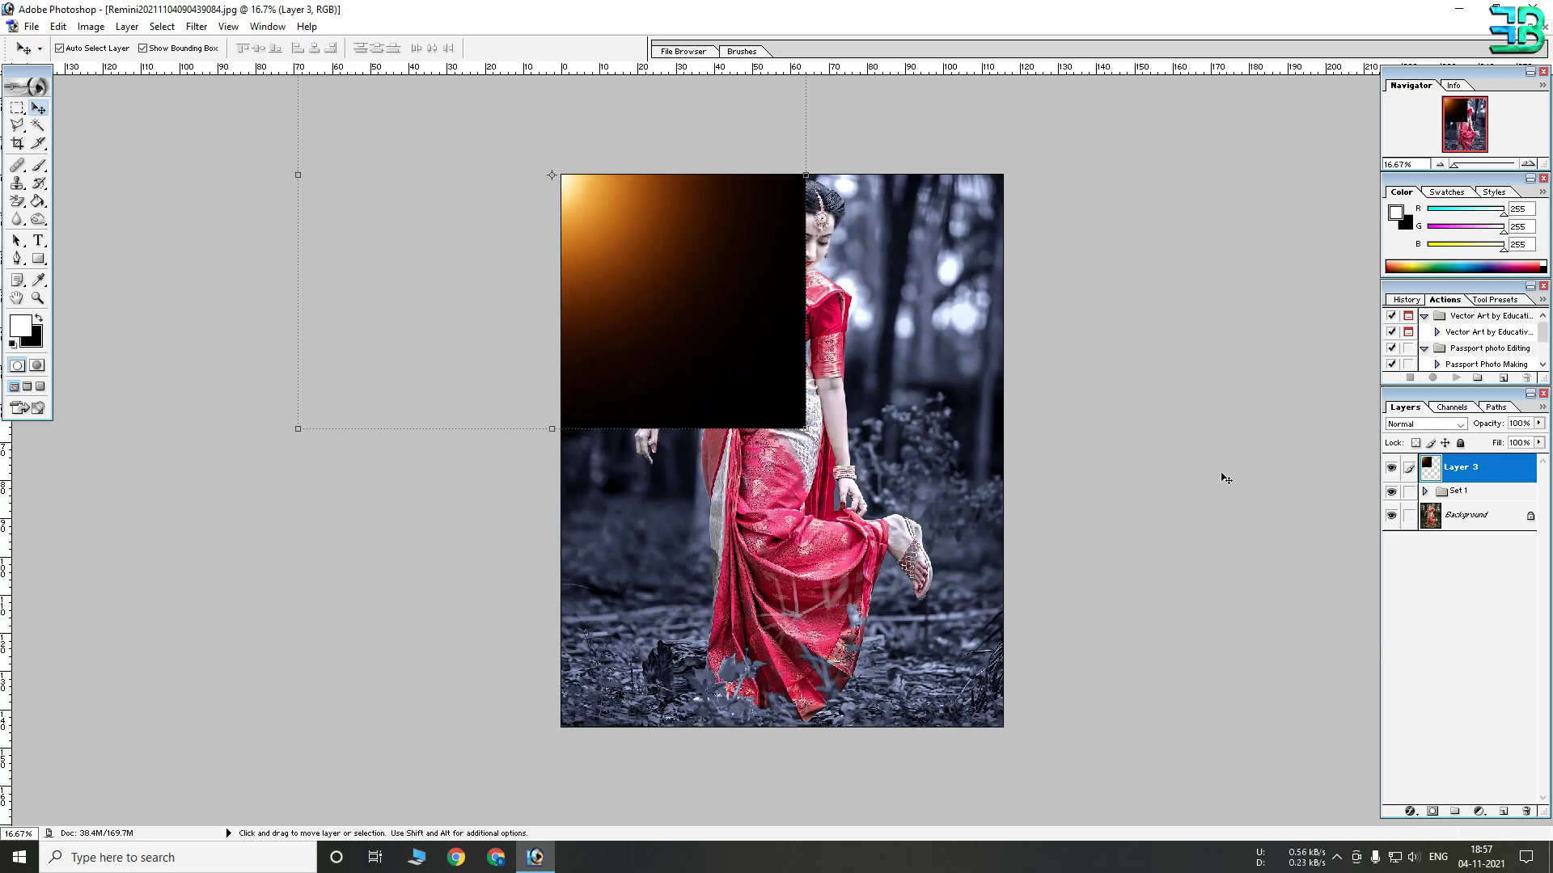
# Blend the flare layer with Screen mode and enlarge it further around the picture's upper-left corner.
pyautogui.click(1422, 424)
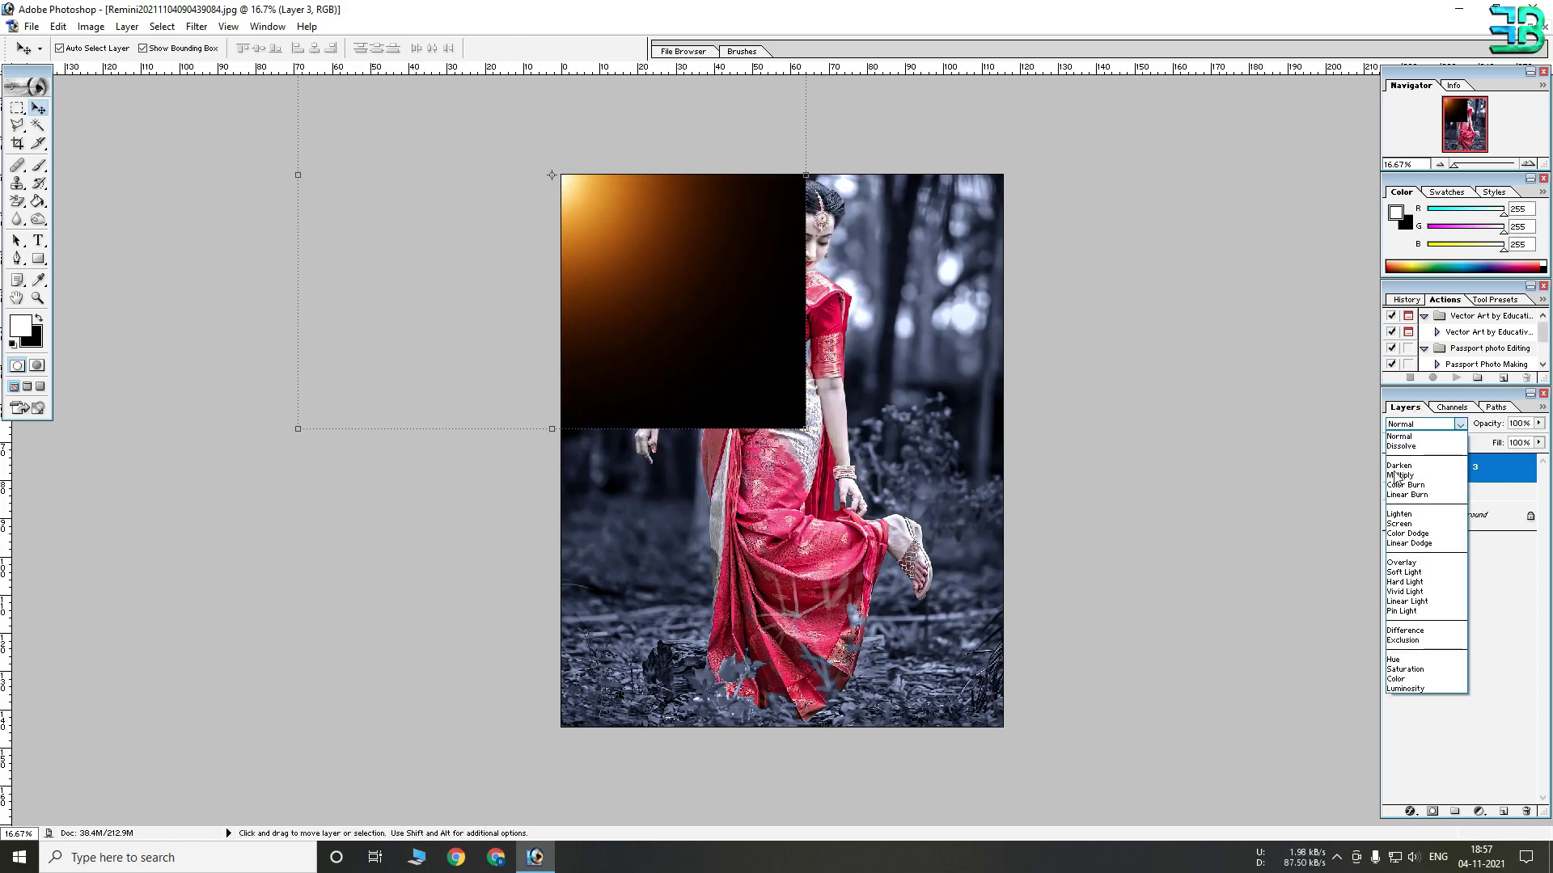
pyautogui.click(1411, 515)
pyautogui.moveTo(809, 439); pyautogui.dragTo(566, 198)
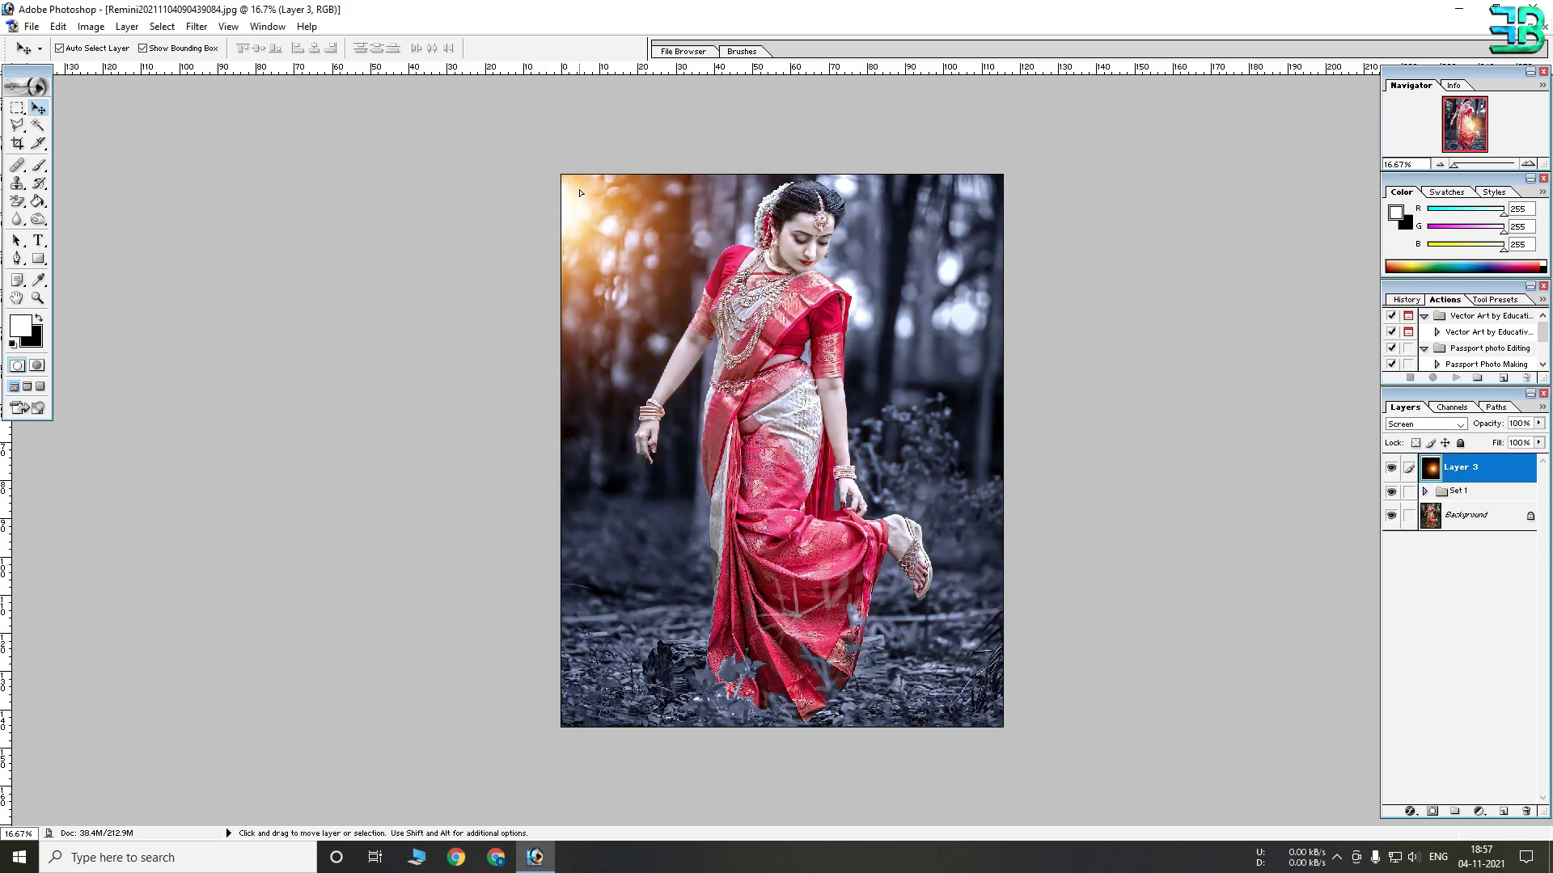
pyautogui.moveTo(816, 463); pyautogui.dragTo(948, 569)
pyautogui.moveTo(647, 270); pyautogui.dragTo(635, 250)
pyautogui.press('Return')
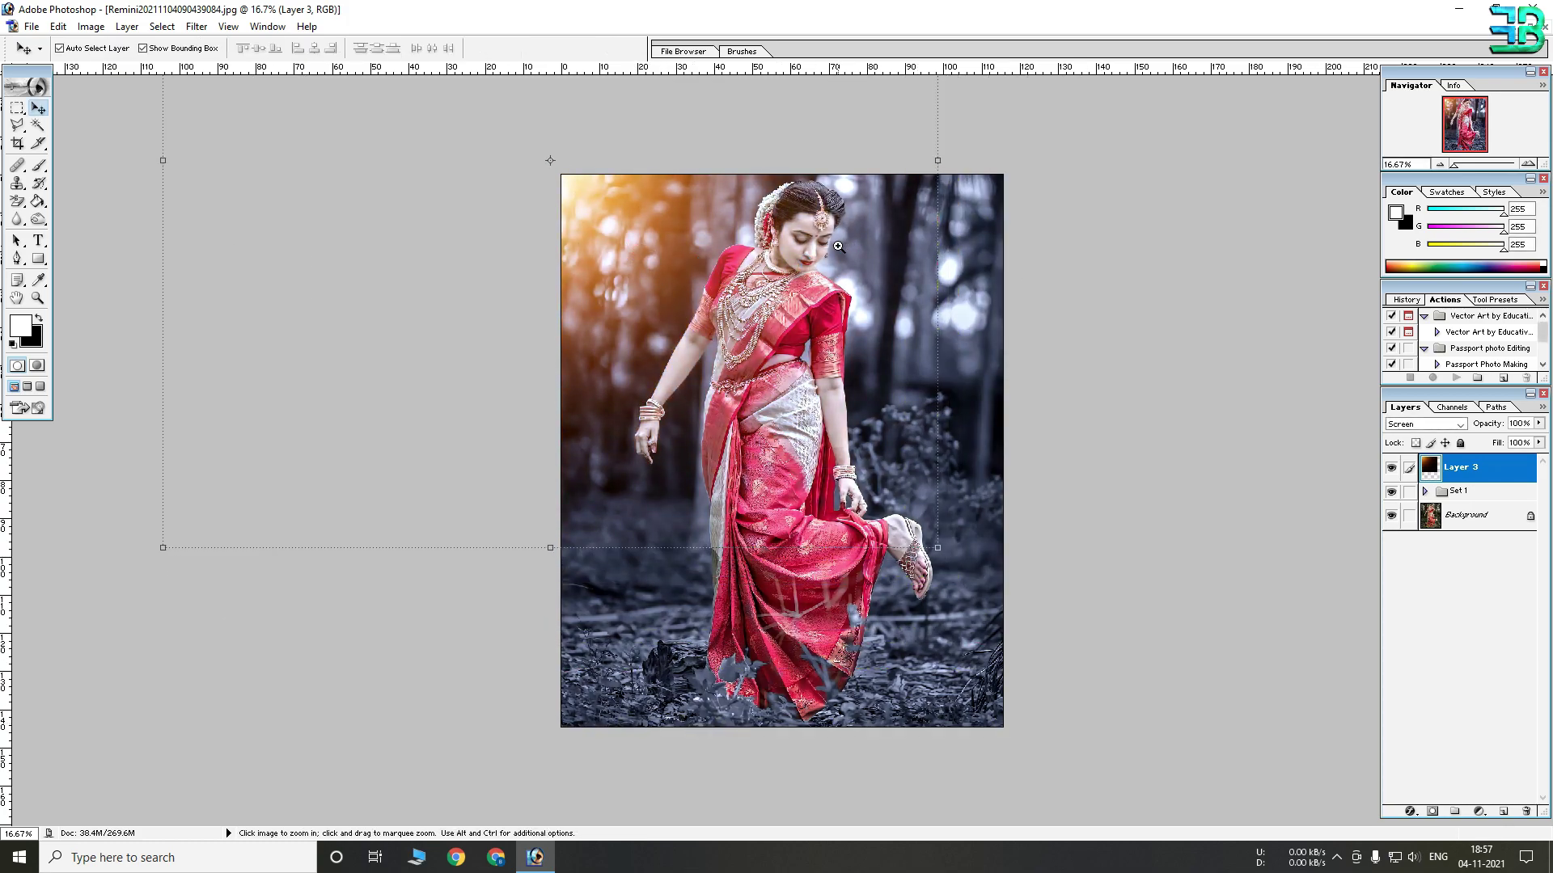
# Examine the flare's glow close up around the woman and in the full picture.
pyautogui.hotkey('ctrl', '+')
pyautogui.hotkey('ctrl', '+')
pyautogui.click(1182, 383)
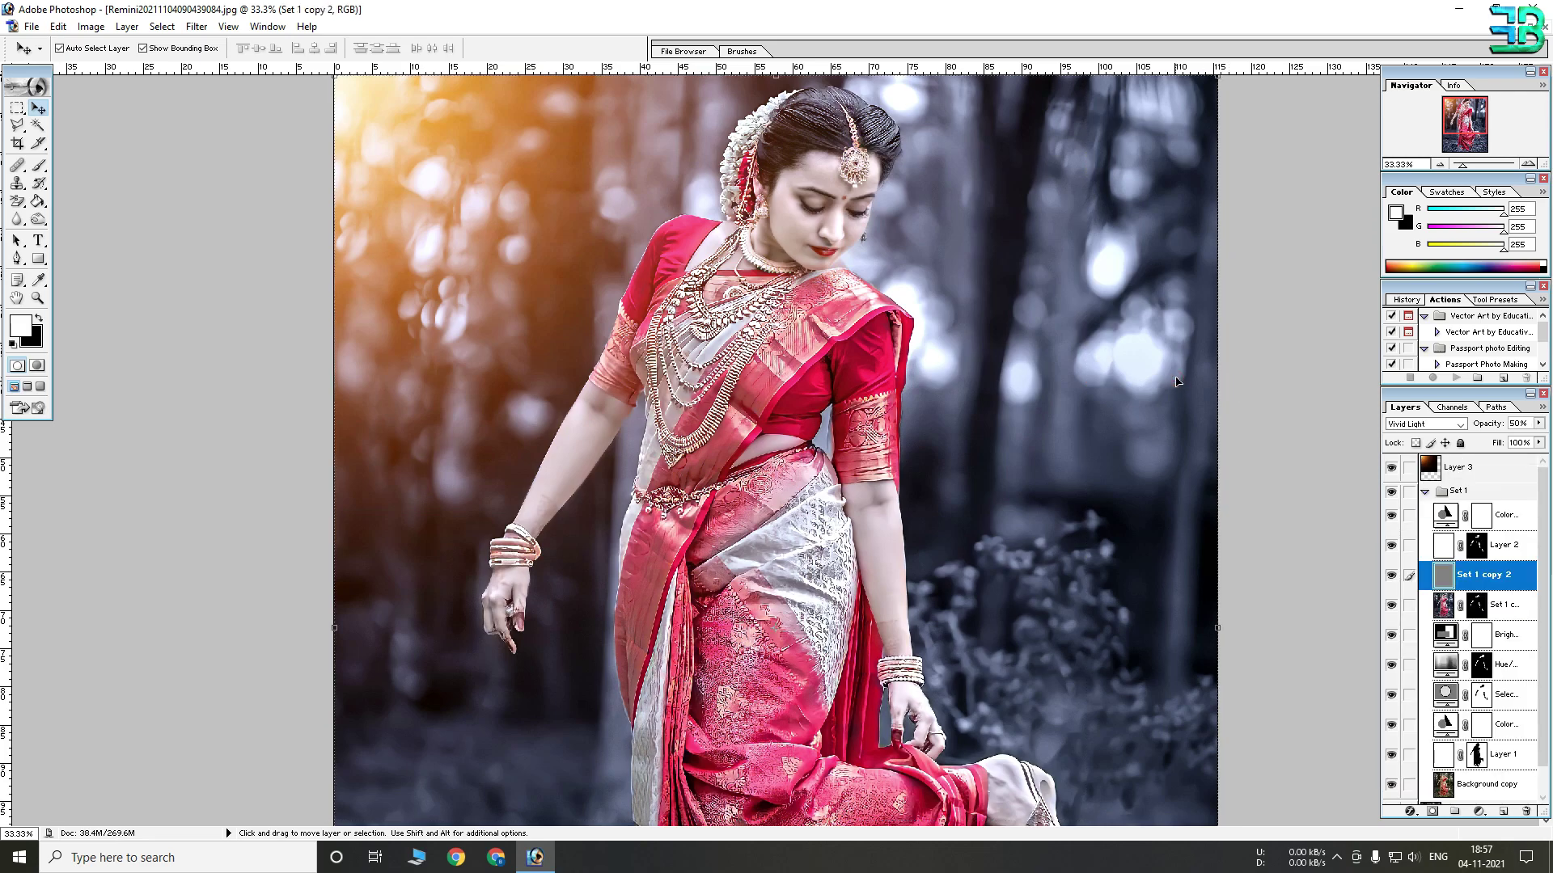
pyautogui.scroll(-1, 1504, 667)
pyautogui.click(1494, 793)
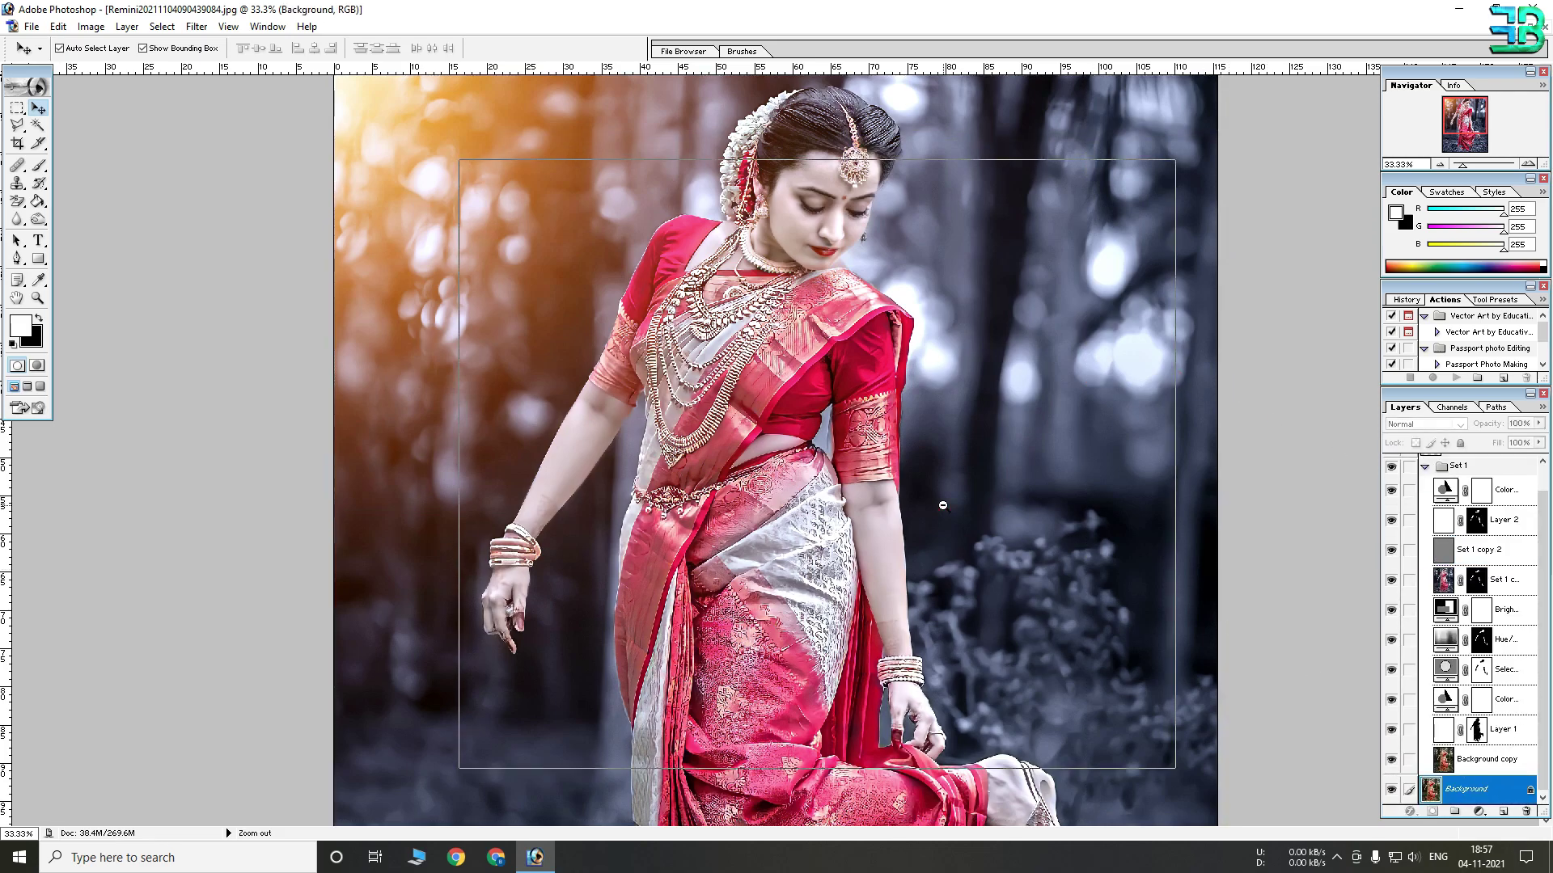
pyautogui.hotkey('ctrl', '-')
pyautogui.hotkey('ctrl', '-')
pyautogui.click(1424, 468)
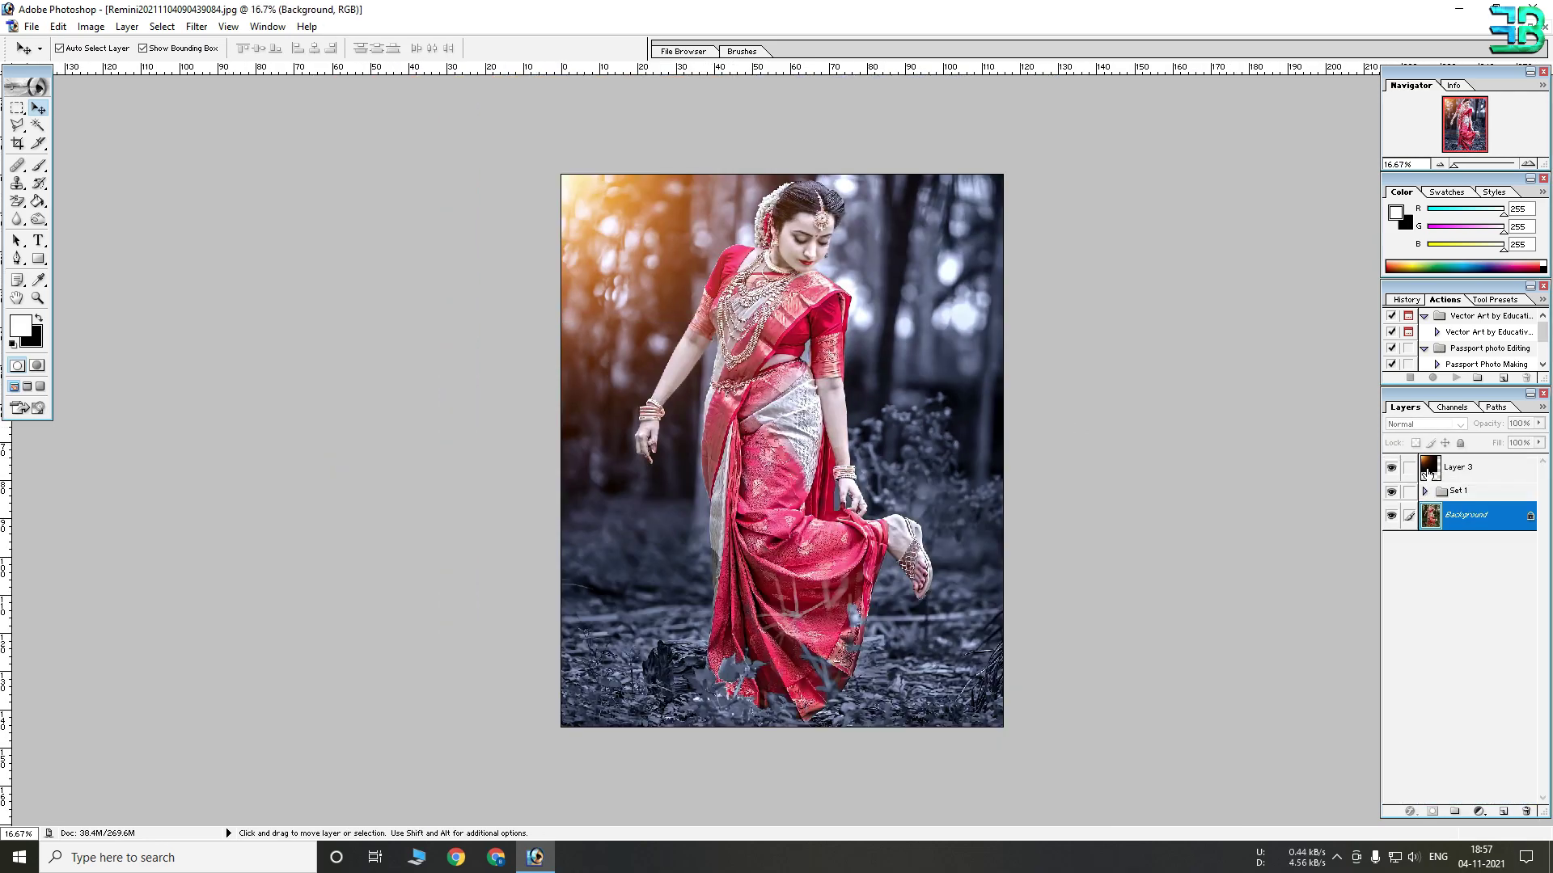
# Move the flare layer, Layer 3, into the Set 1 group above the Color Balance layer.
pyautogui.click(1422, 492)
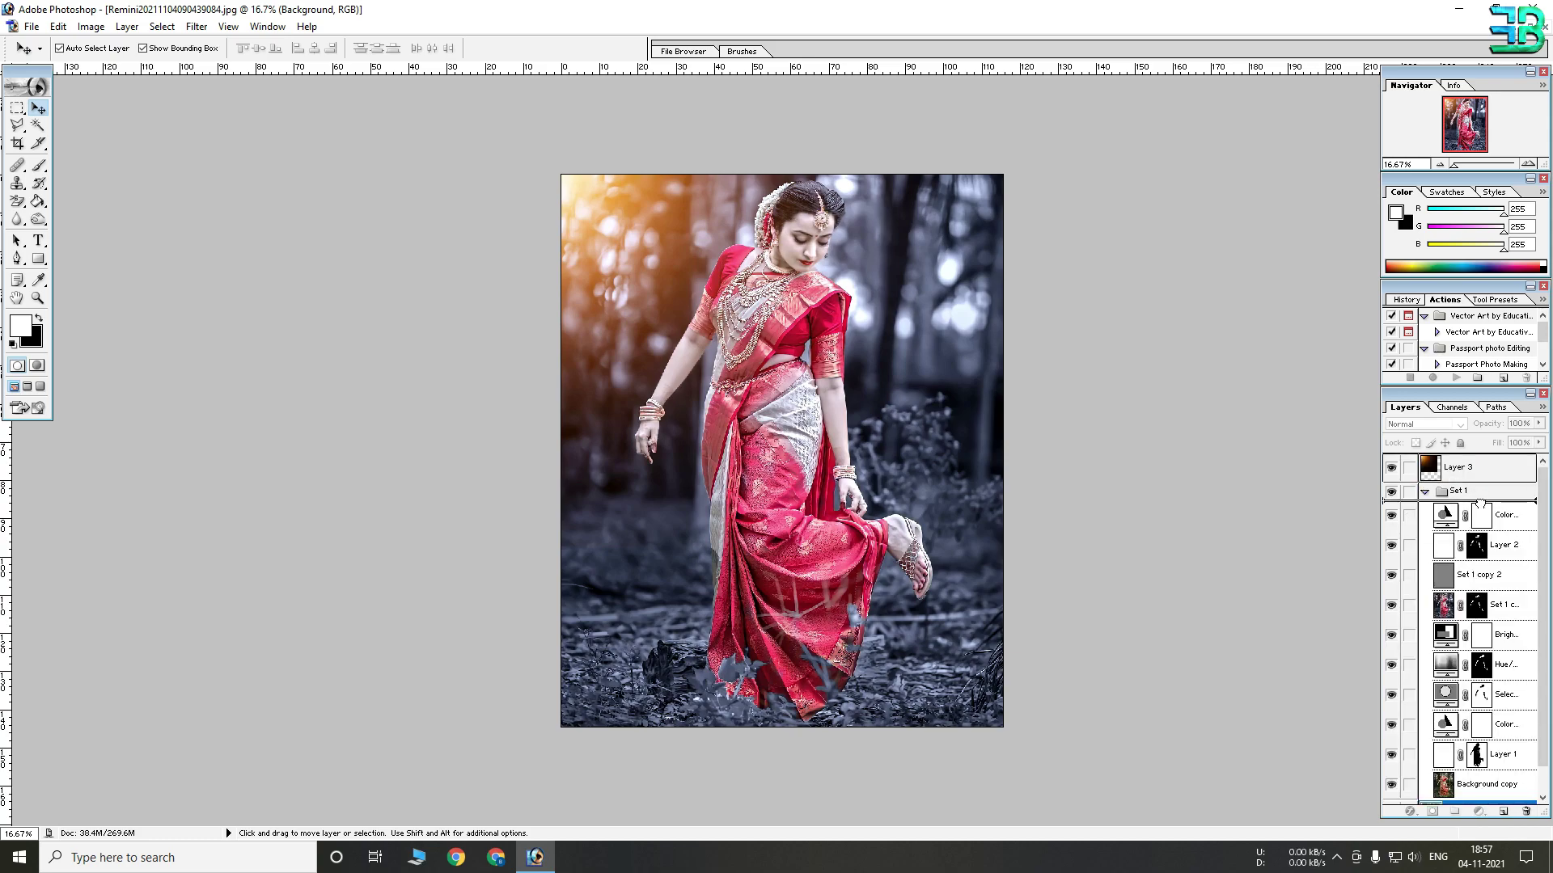
pyautogui.scroll(-1, 1436, 483)
pyautogui.scroll(1, 1433, 490)
pyautogui.click(1423, 462)
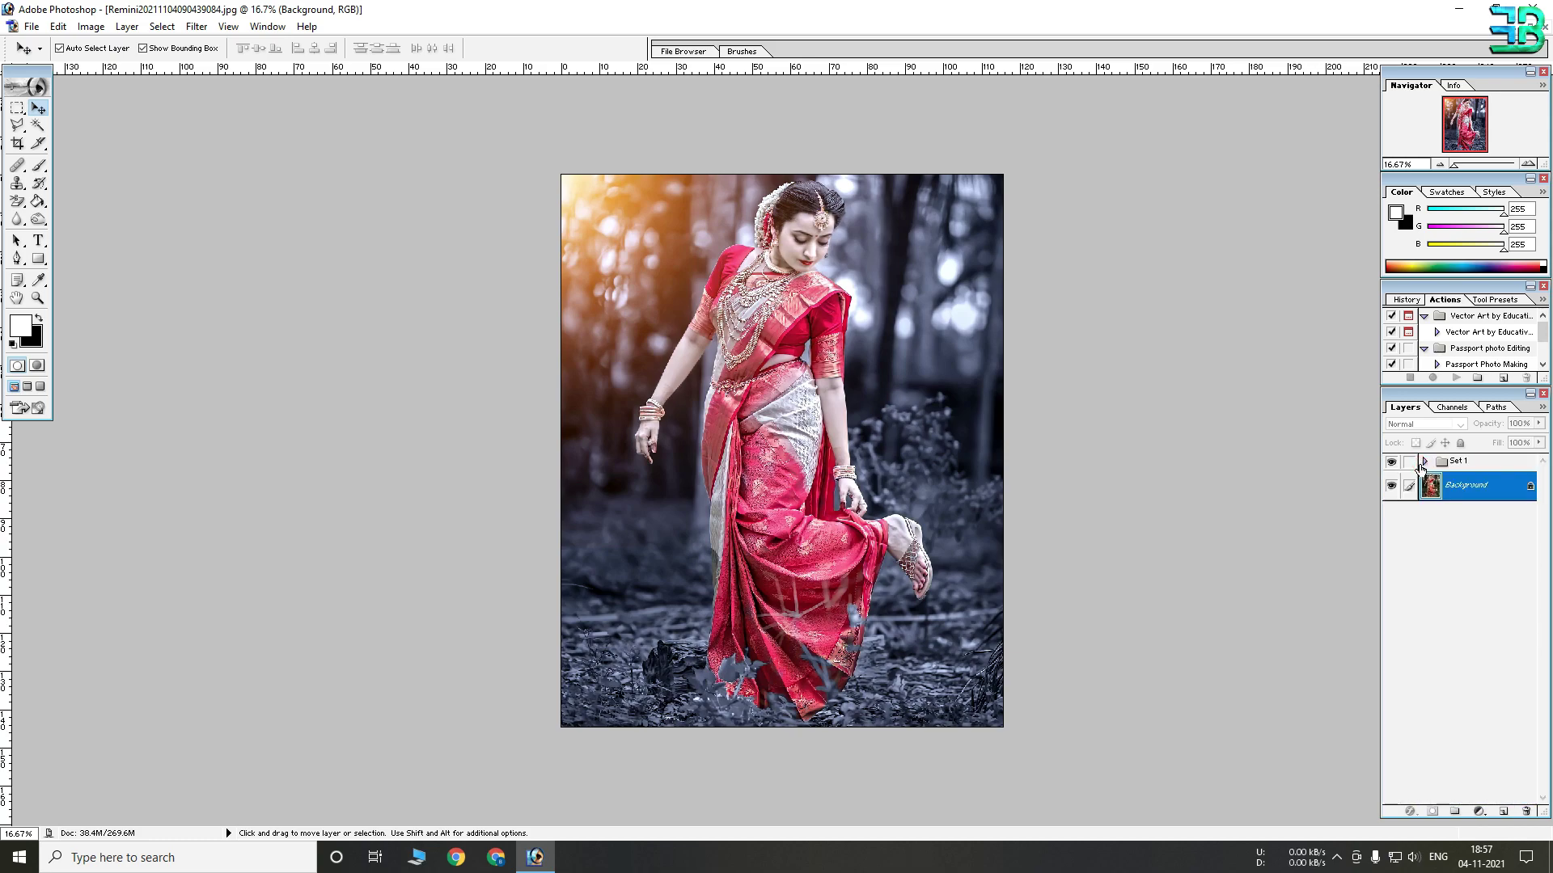
# Compare the portrait with and without Set 1, and hide the flare layer inside the group.
pyautogui.click(1390, 462)
pyautogui.click(1390, 463)
pyautogui.click(1424, 463)
pyautogui.click(1392, 486)
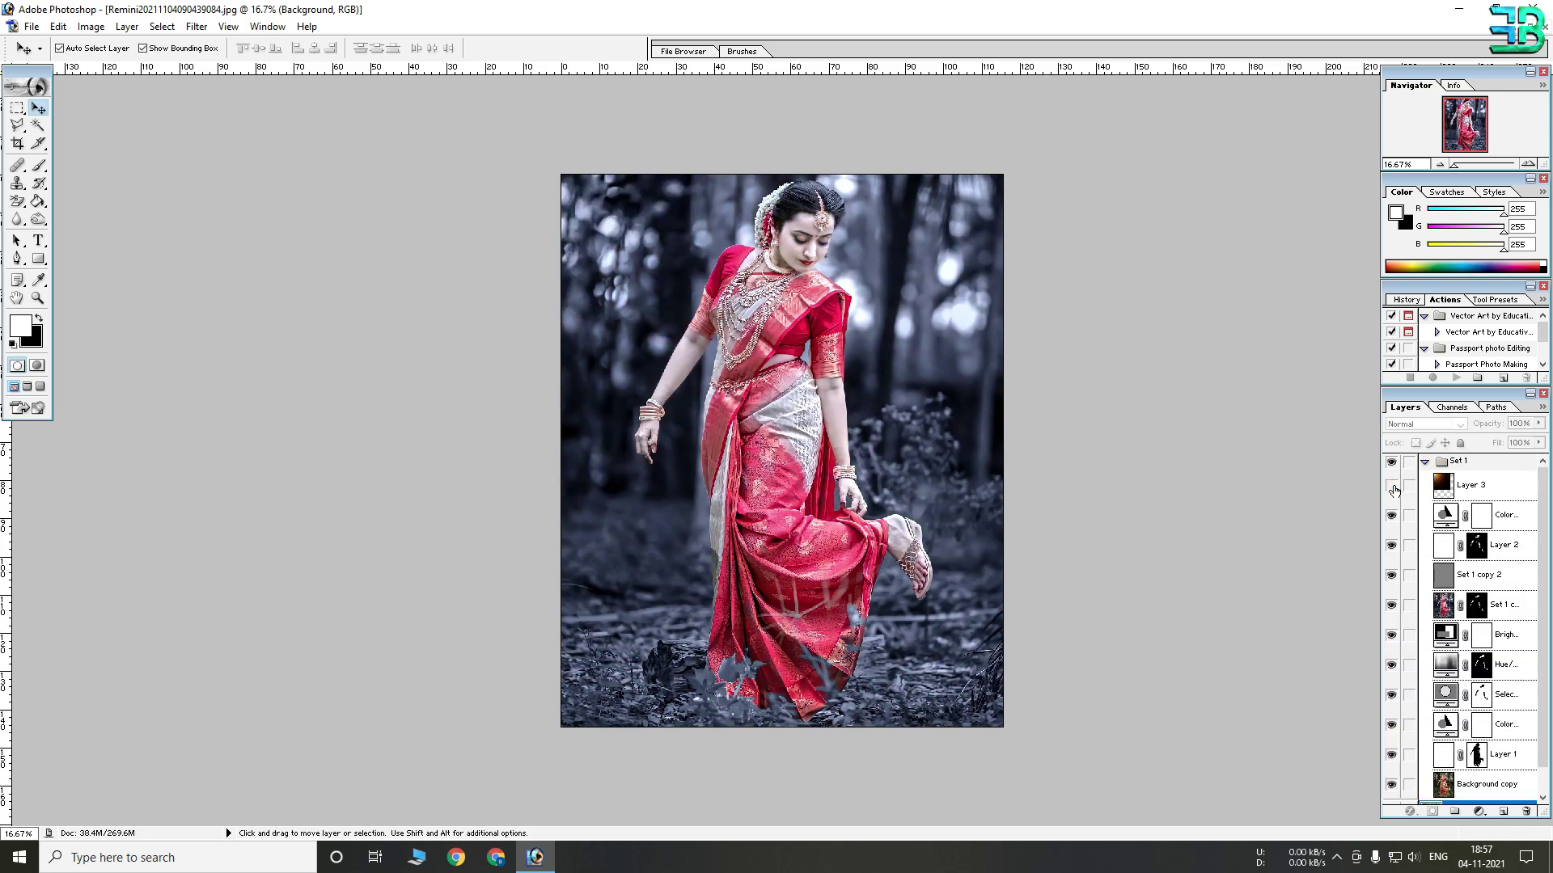
pyautogui.keyDown('ctrl'); pyautogui.click(835, 308); pyautogui.keyUp('ctrl')
pyautogui.keyDown('ctrl'); pyautogui.keyDown('alt'); pyautogui.click(836, 308); pyautogui.keyUp('alt'); pyautogui.keyUp('ctrl')
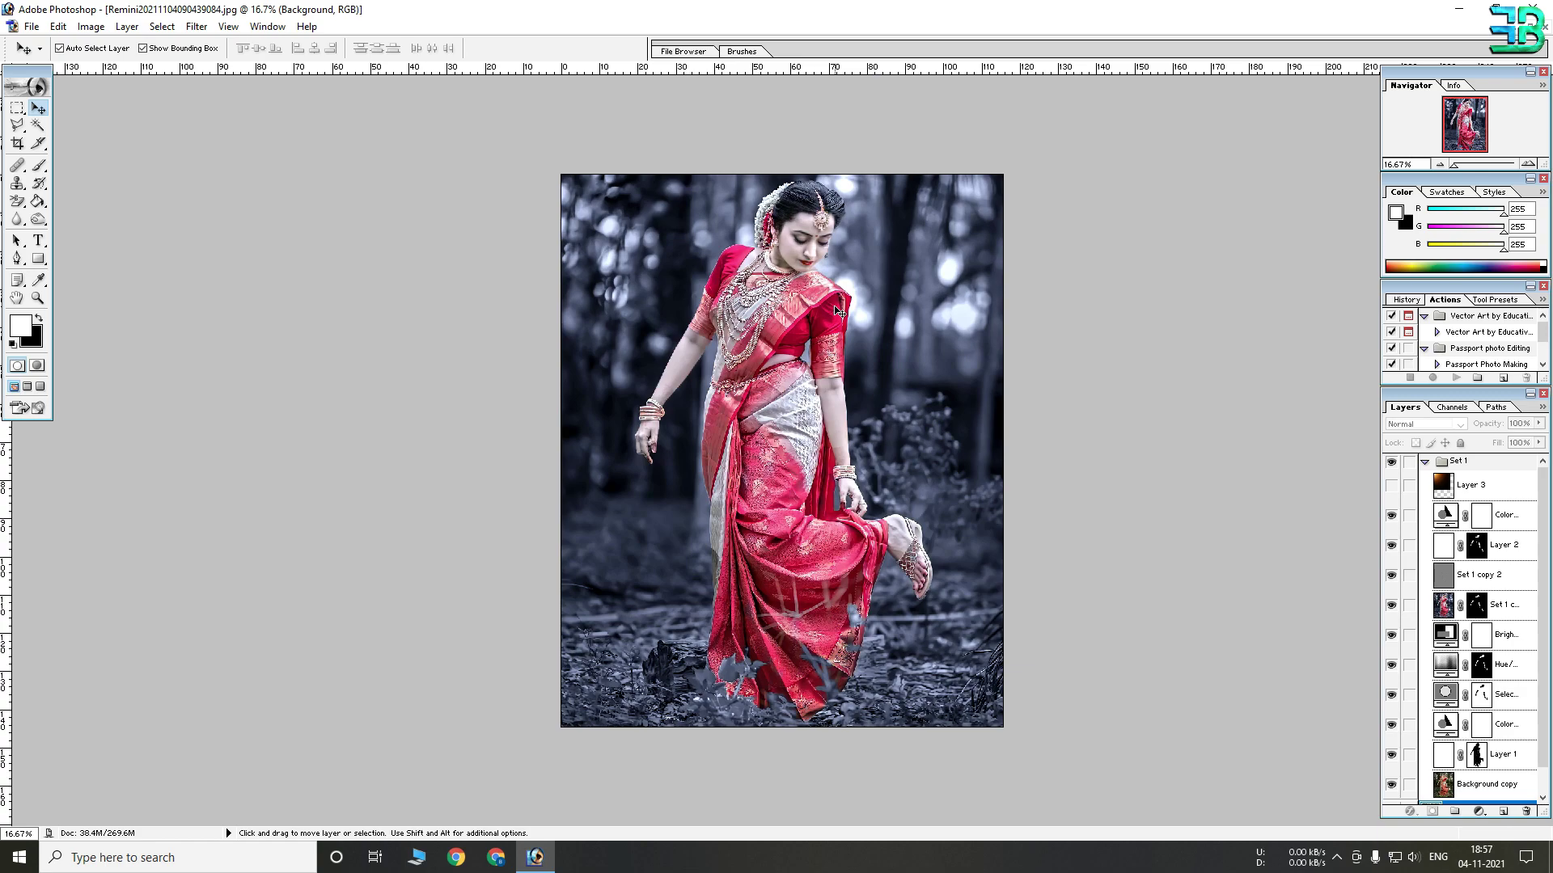